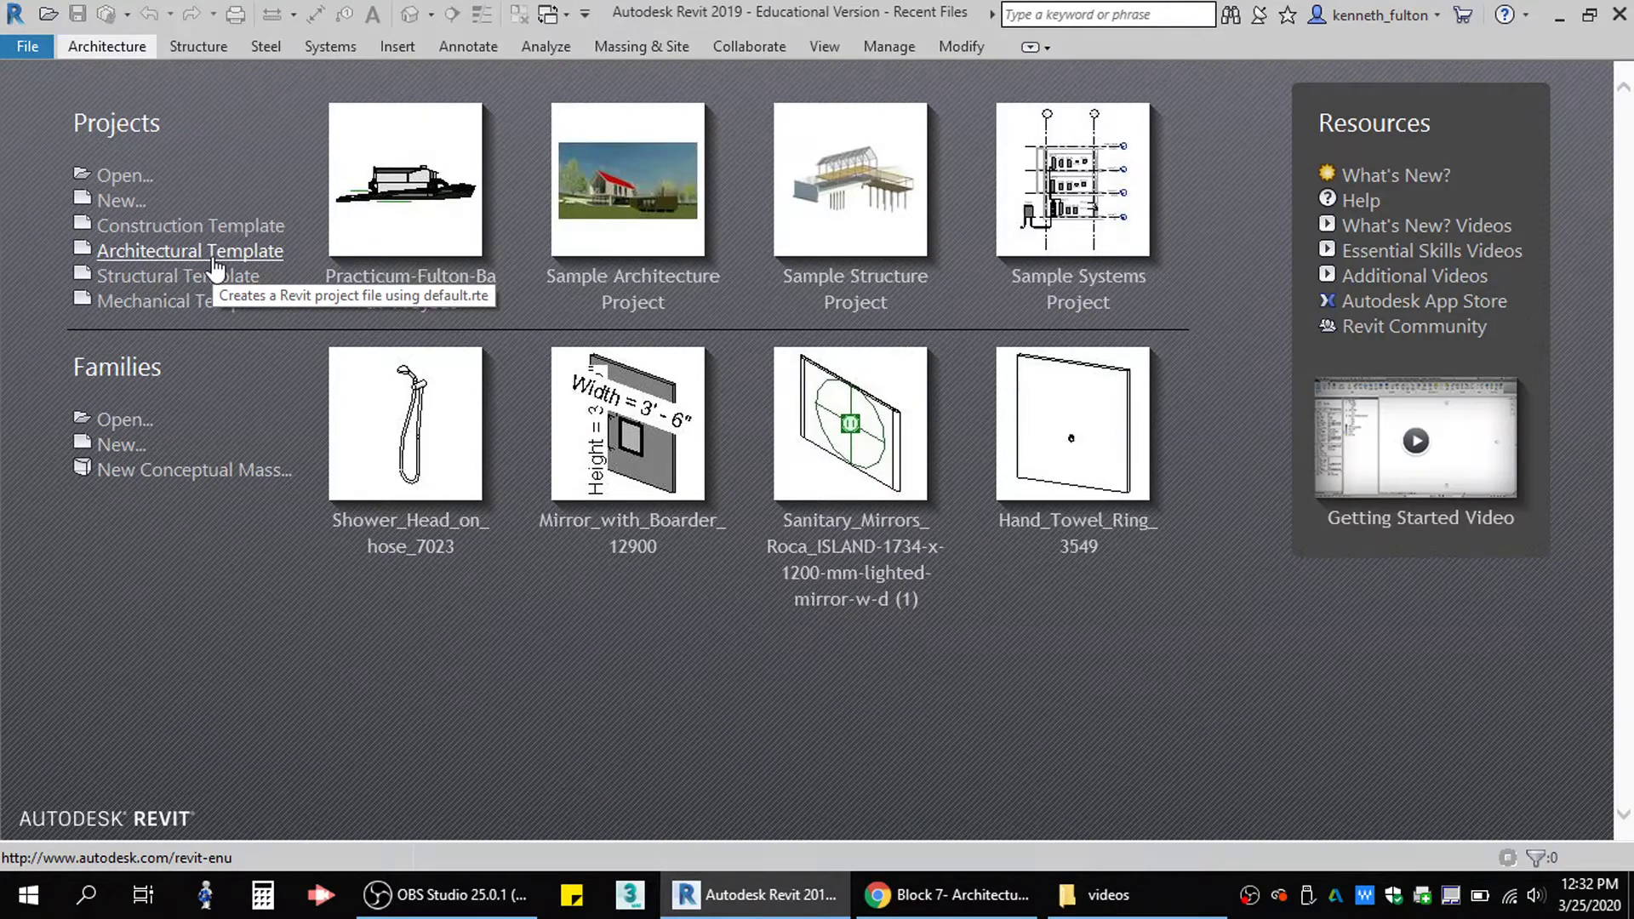
Create a project from the Architectural Template and draw four Generic - 8" walls forming a 30' by 30' square on Level 1.
click(217, 254)
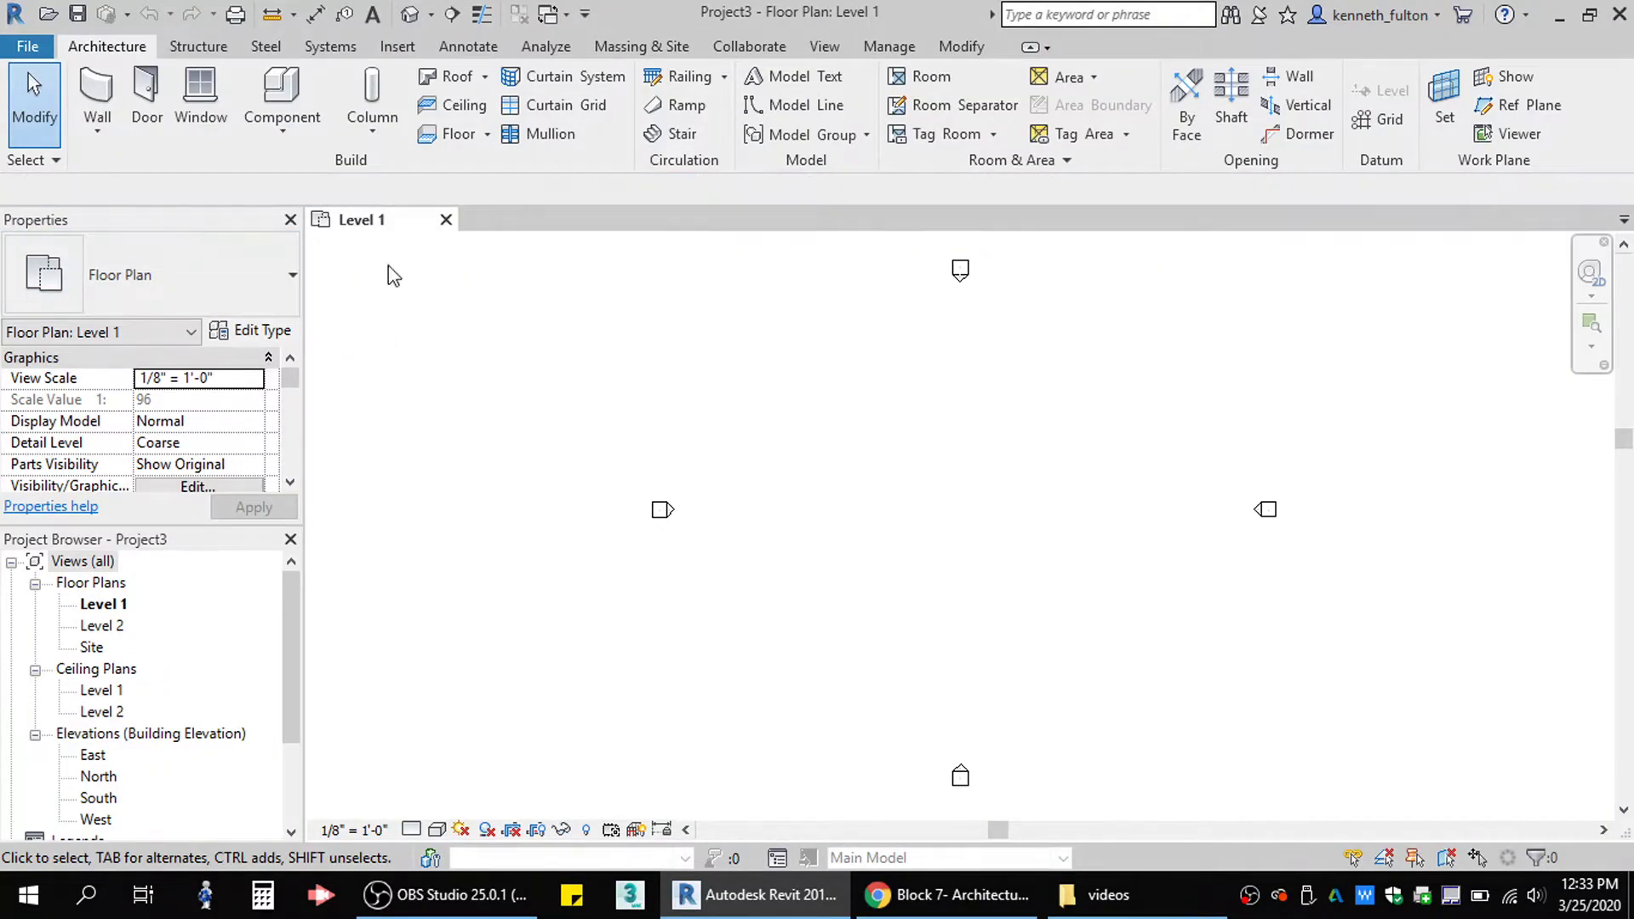
click(90, 100)
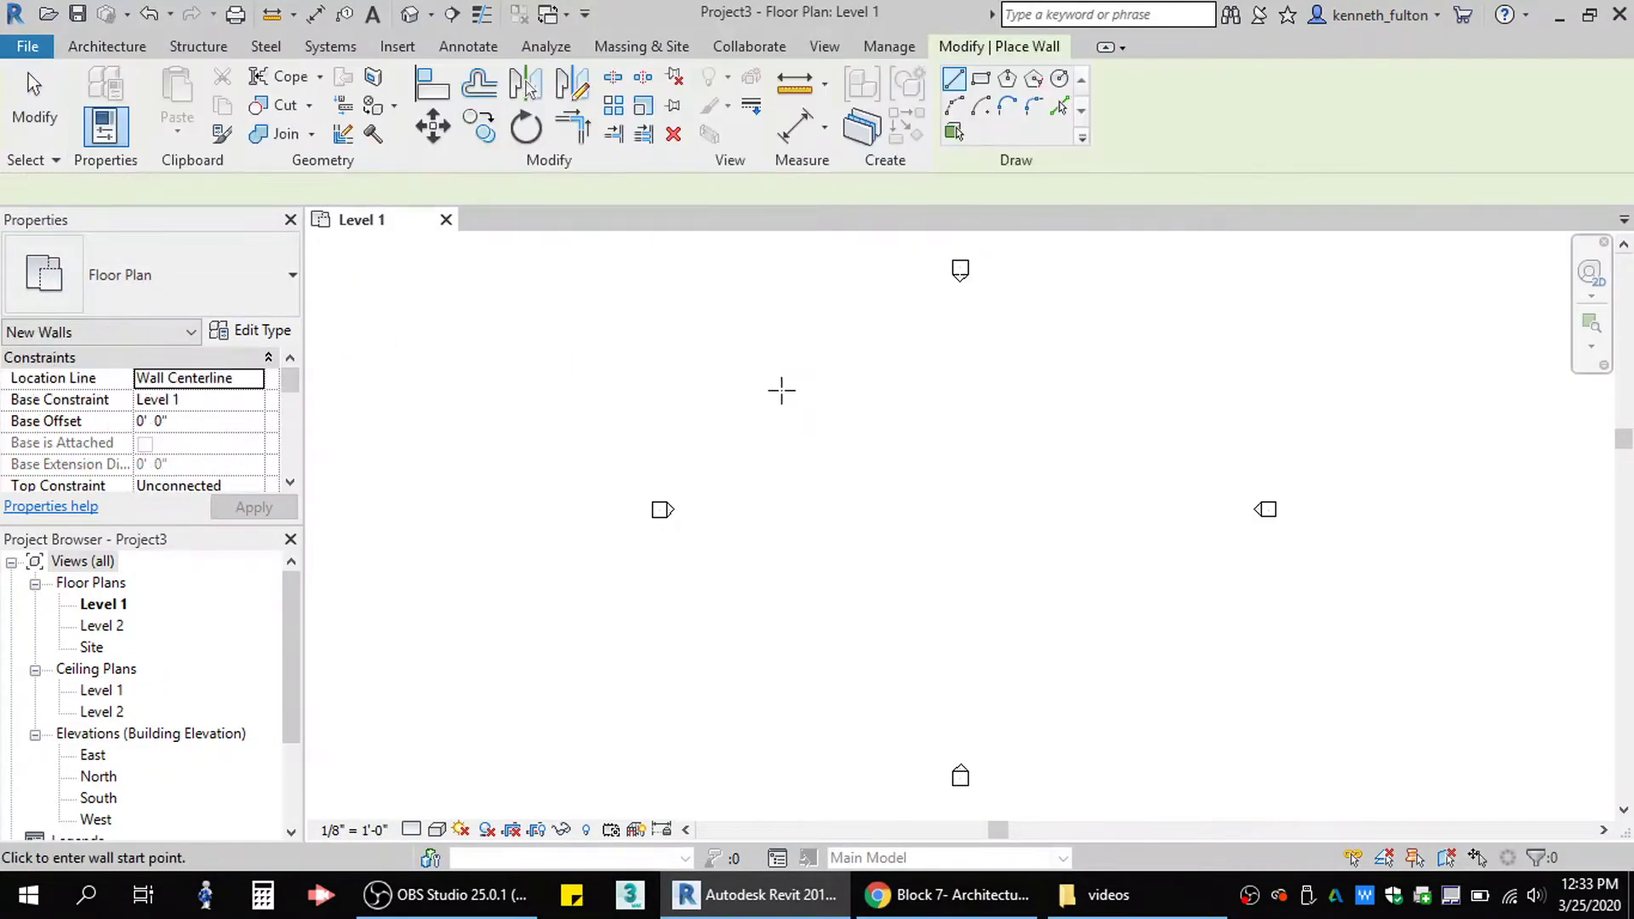
click(759, 403)
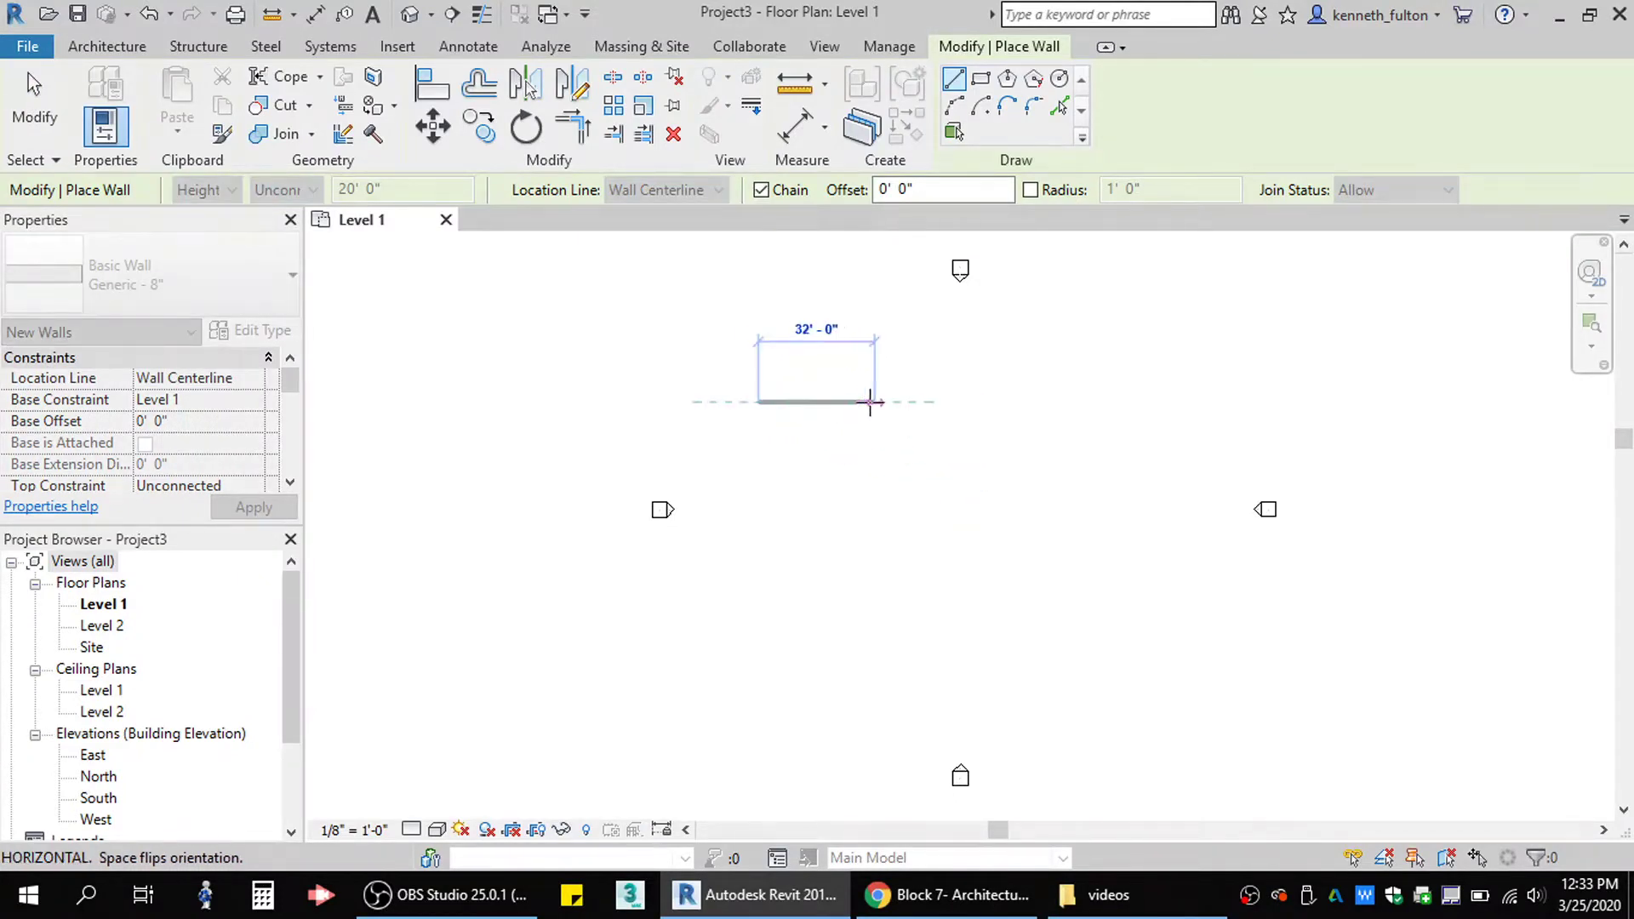
scroll(873, 402, up, 4)
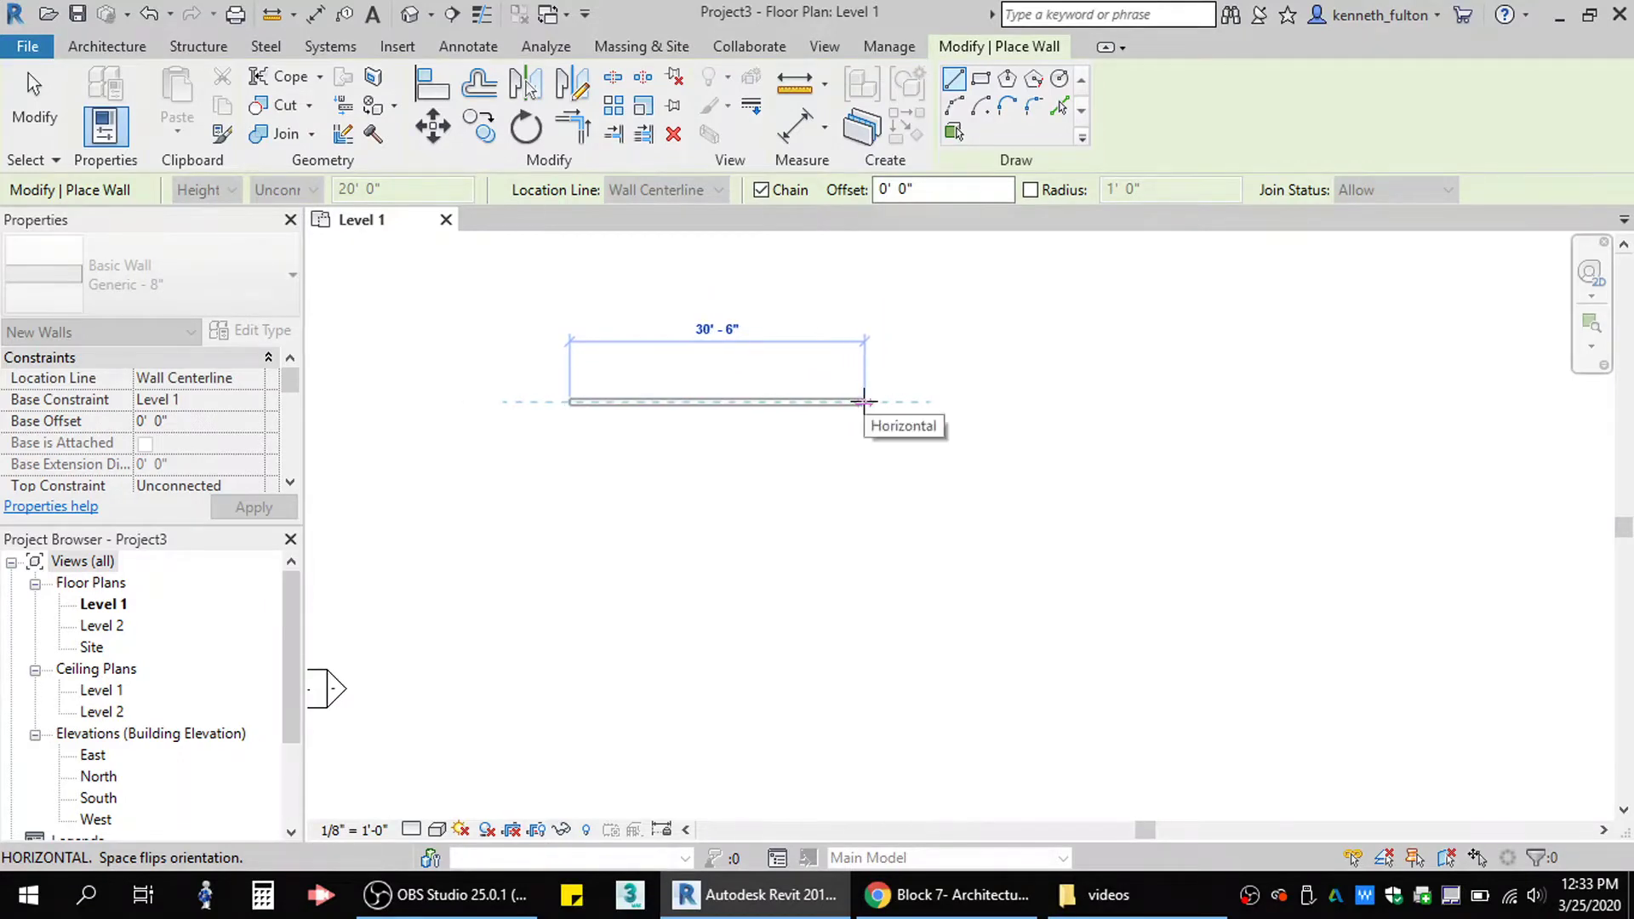
click(860, 401)
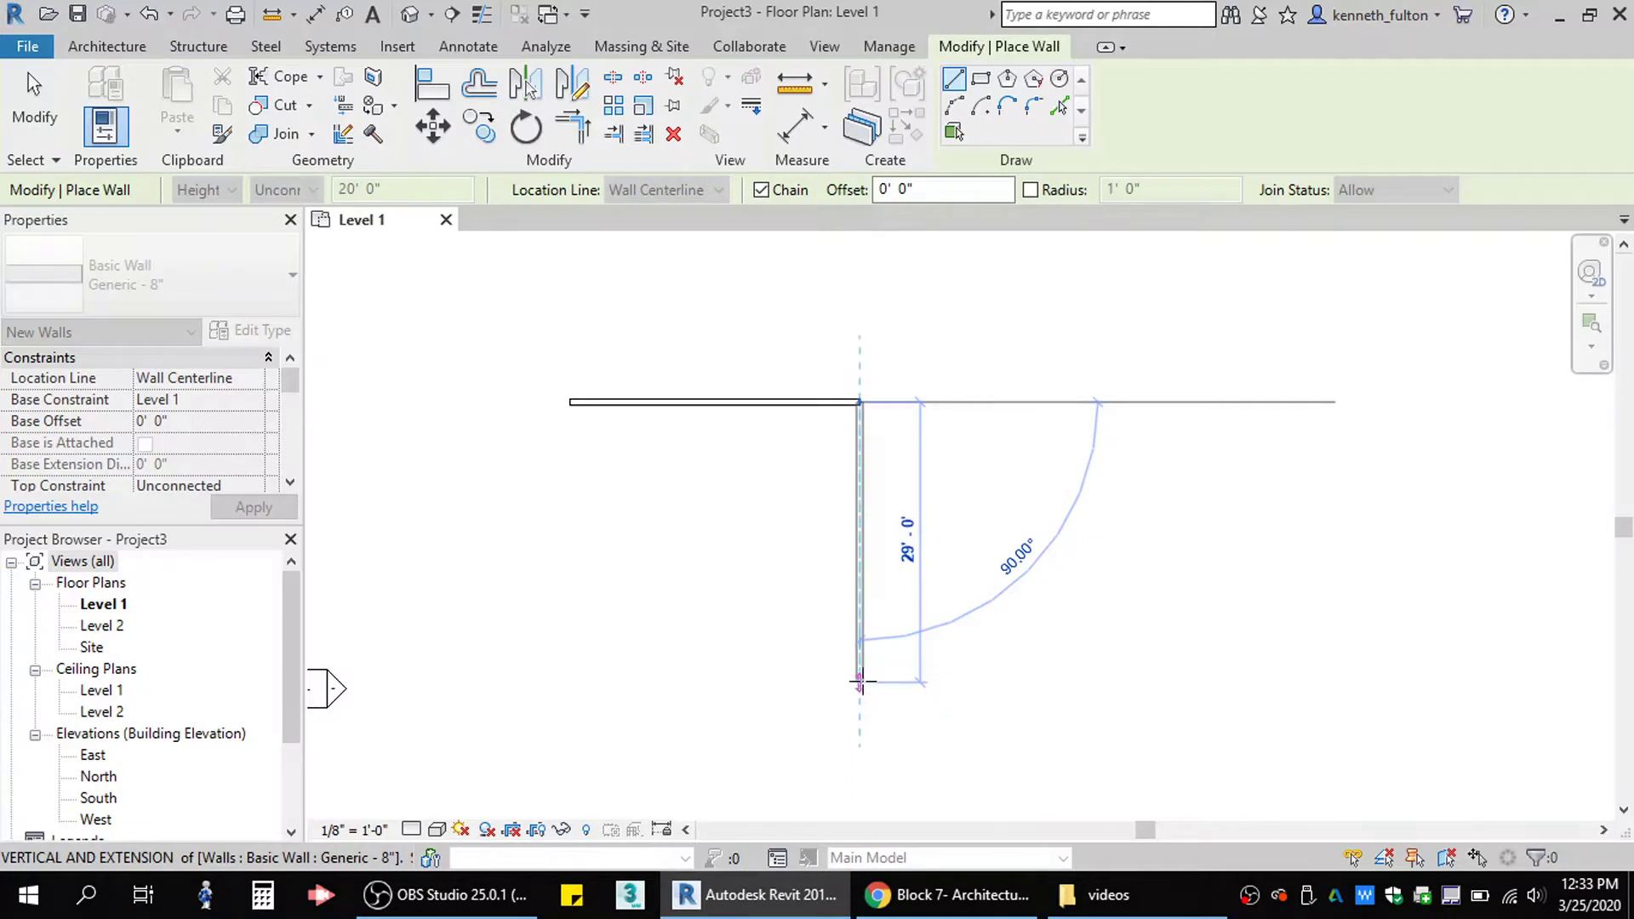
click(860, 691)
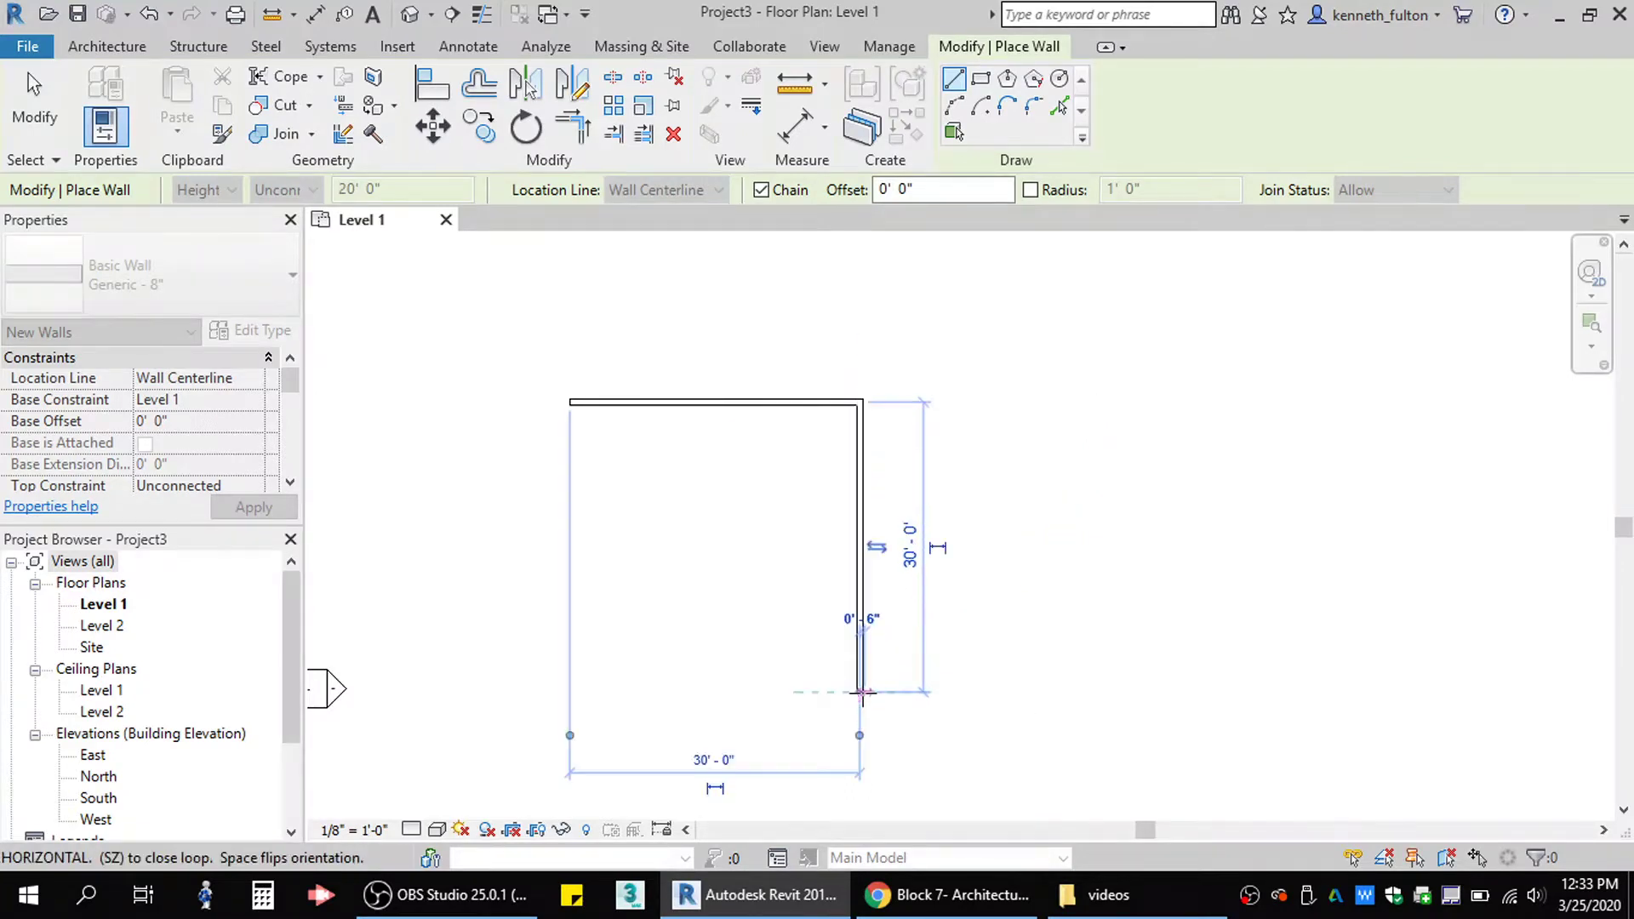
click(570, 691)
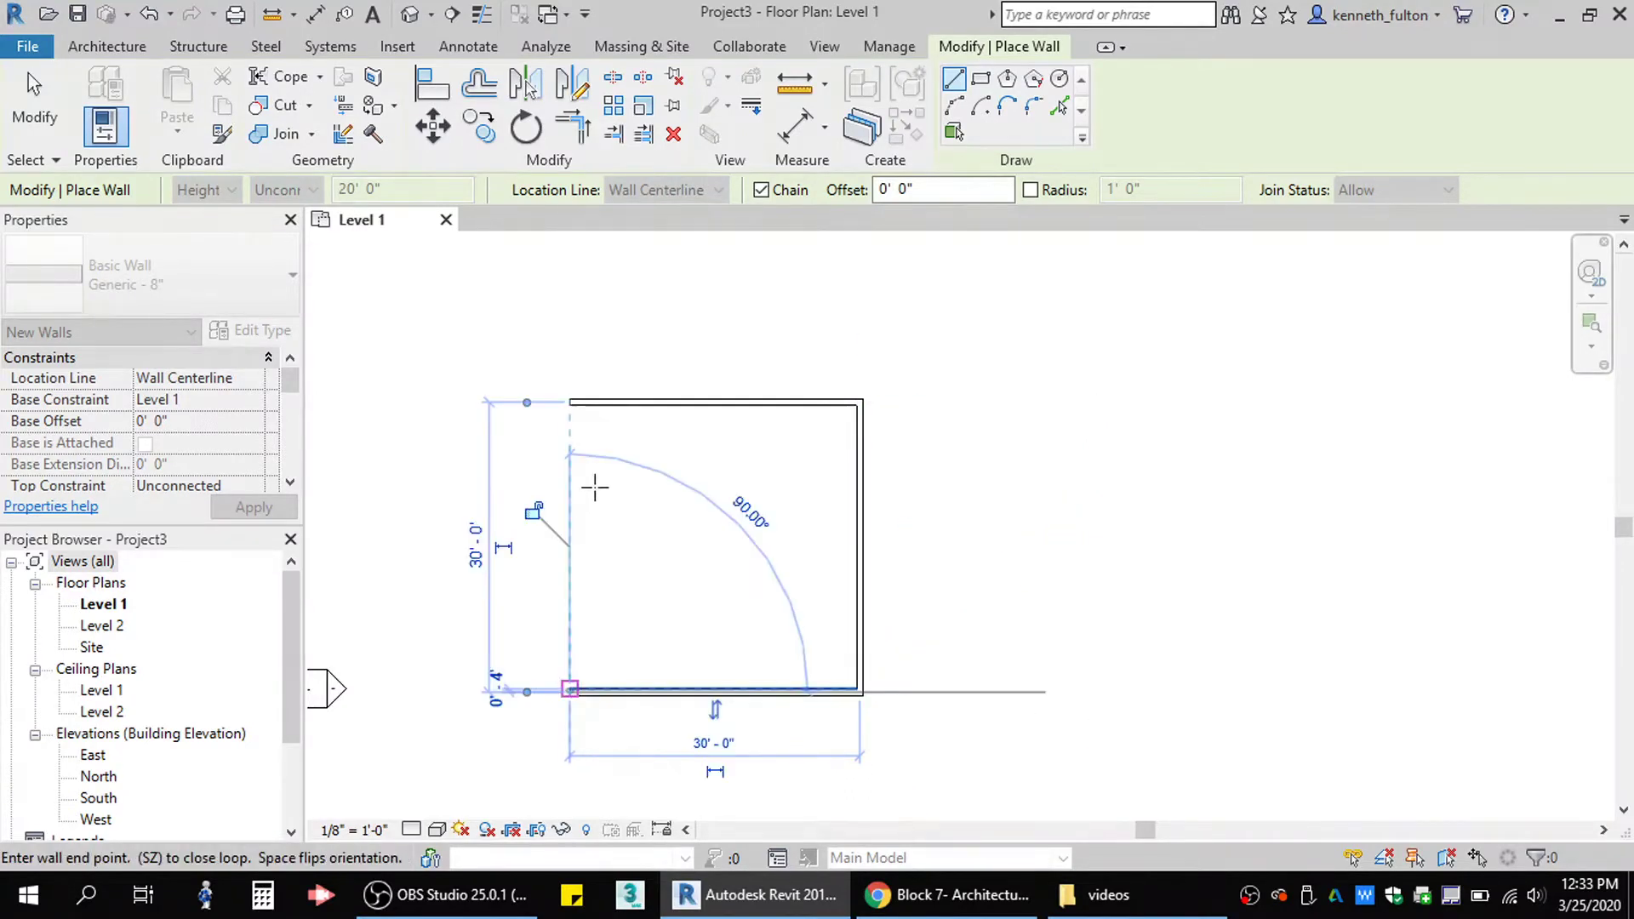
click(570, 401)
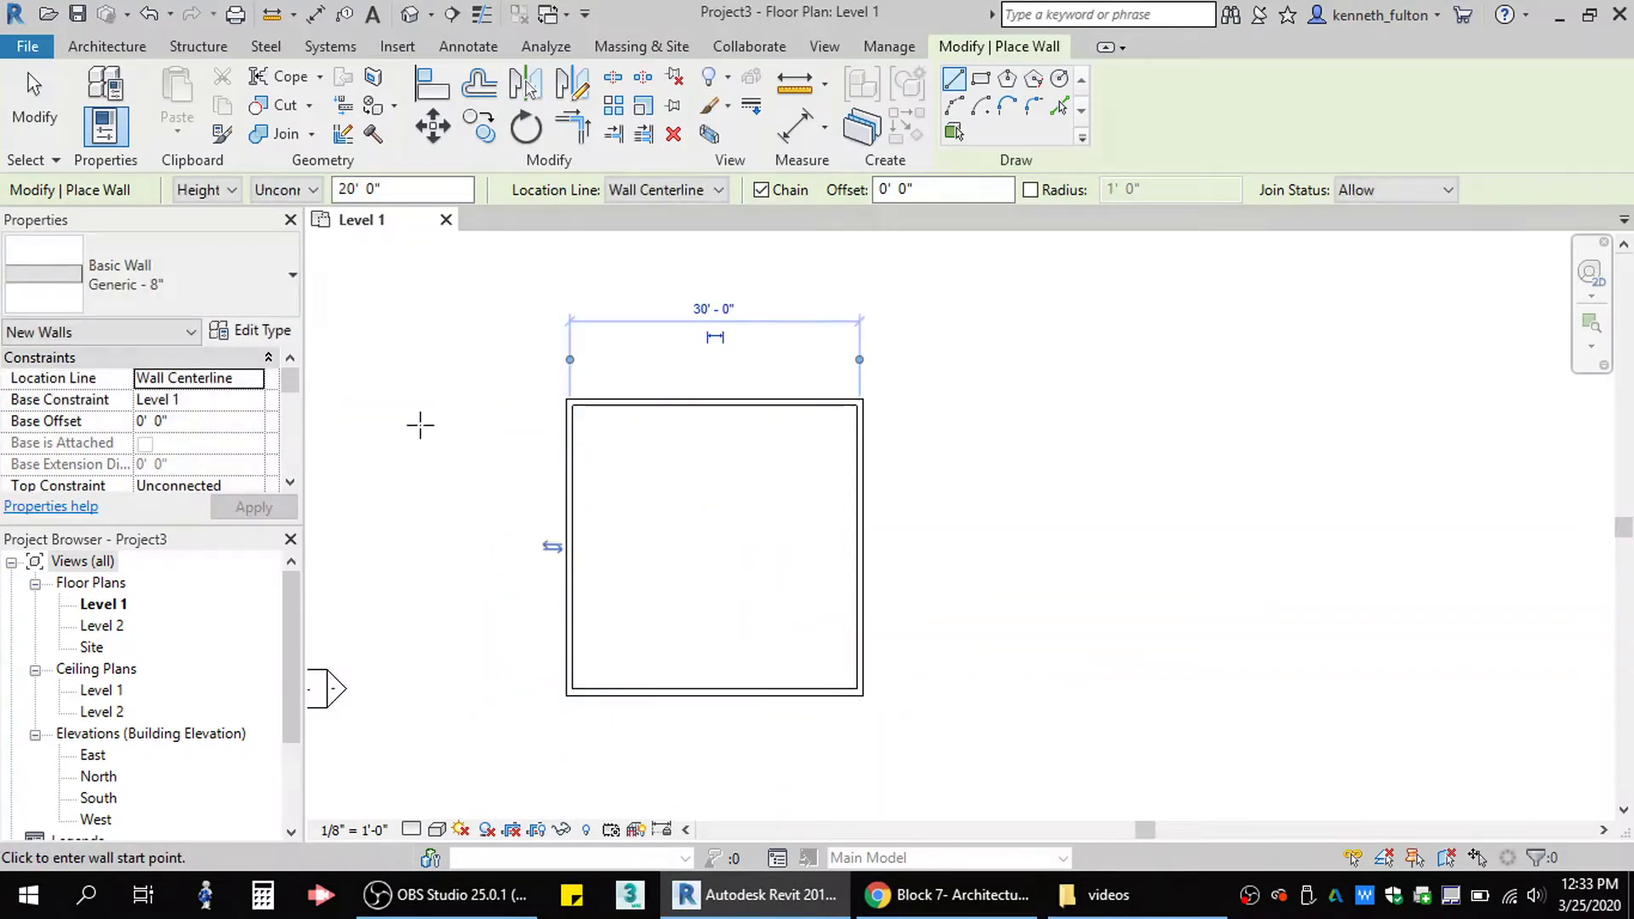
Set the unconnected height of the four exterior walls to 10'.
scroll(204, 434, down, 4)
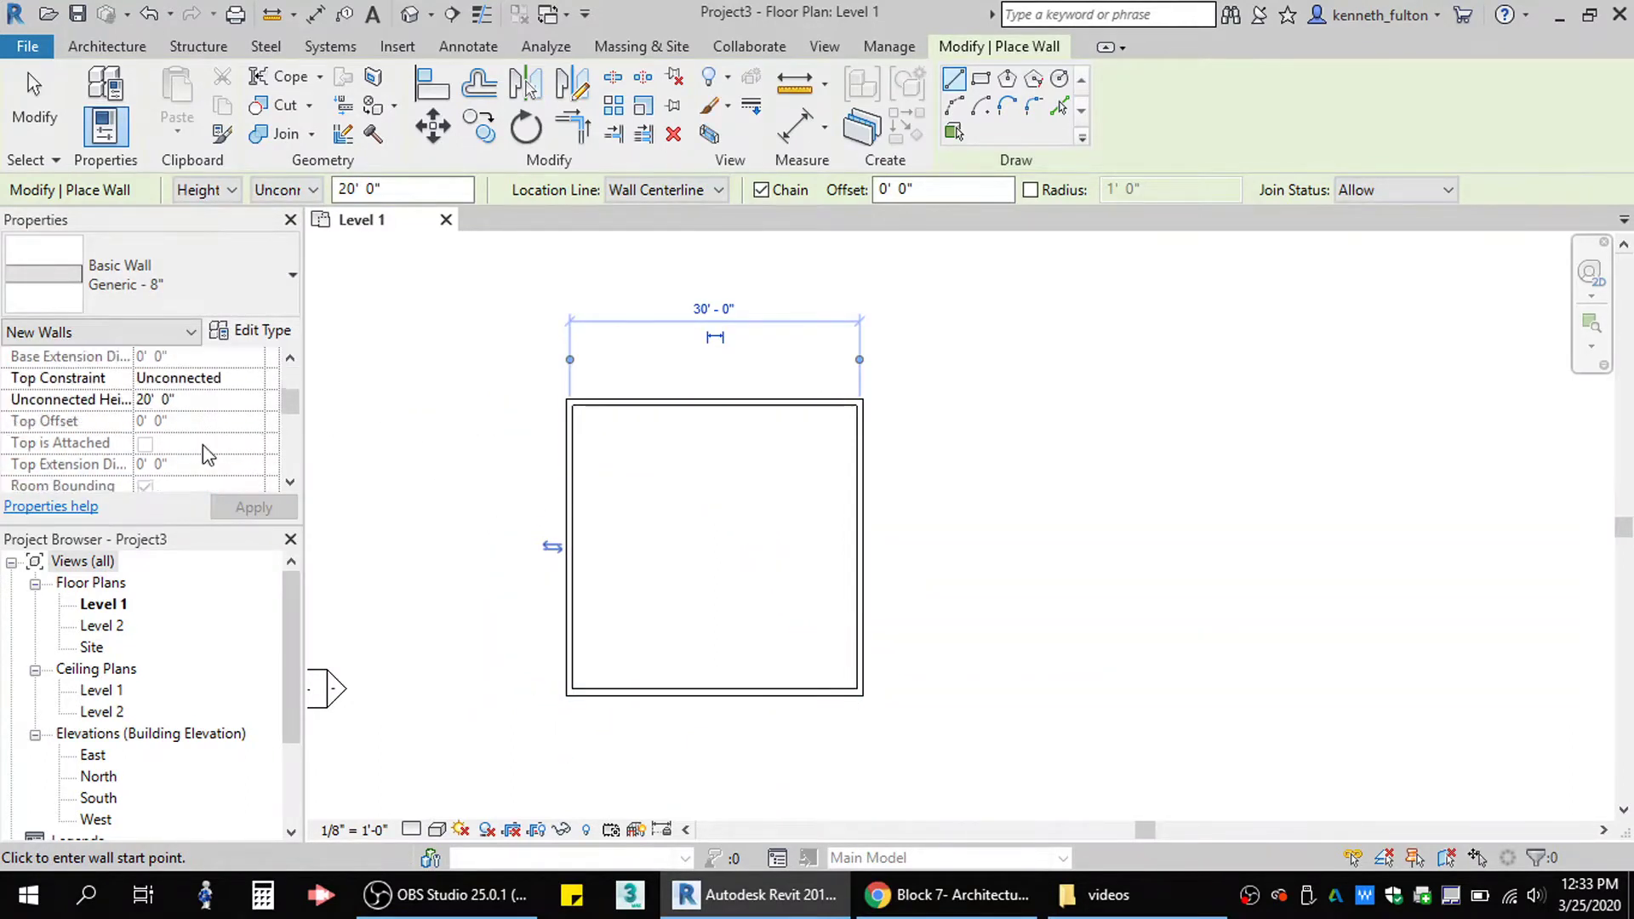
scroll(196, 421, up, 2)
click(34, 102)
drag(490, 334, 1034, 822)
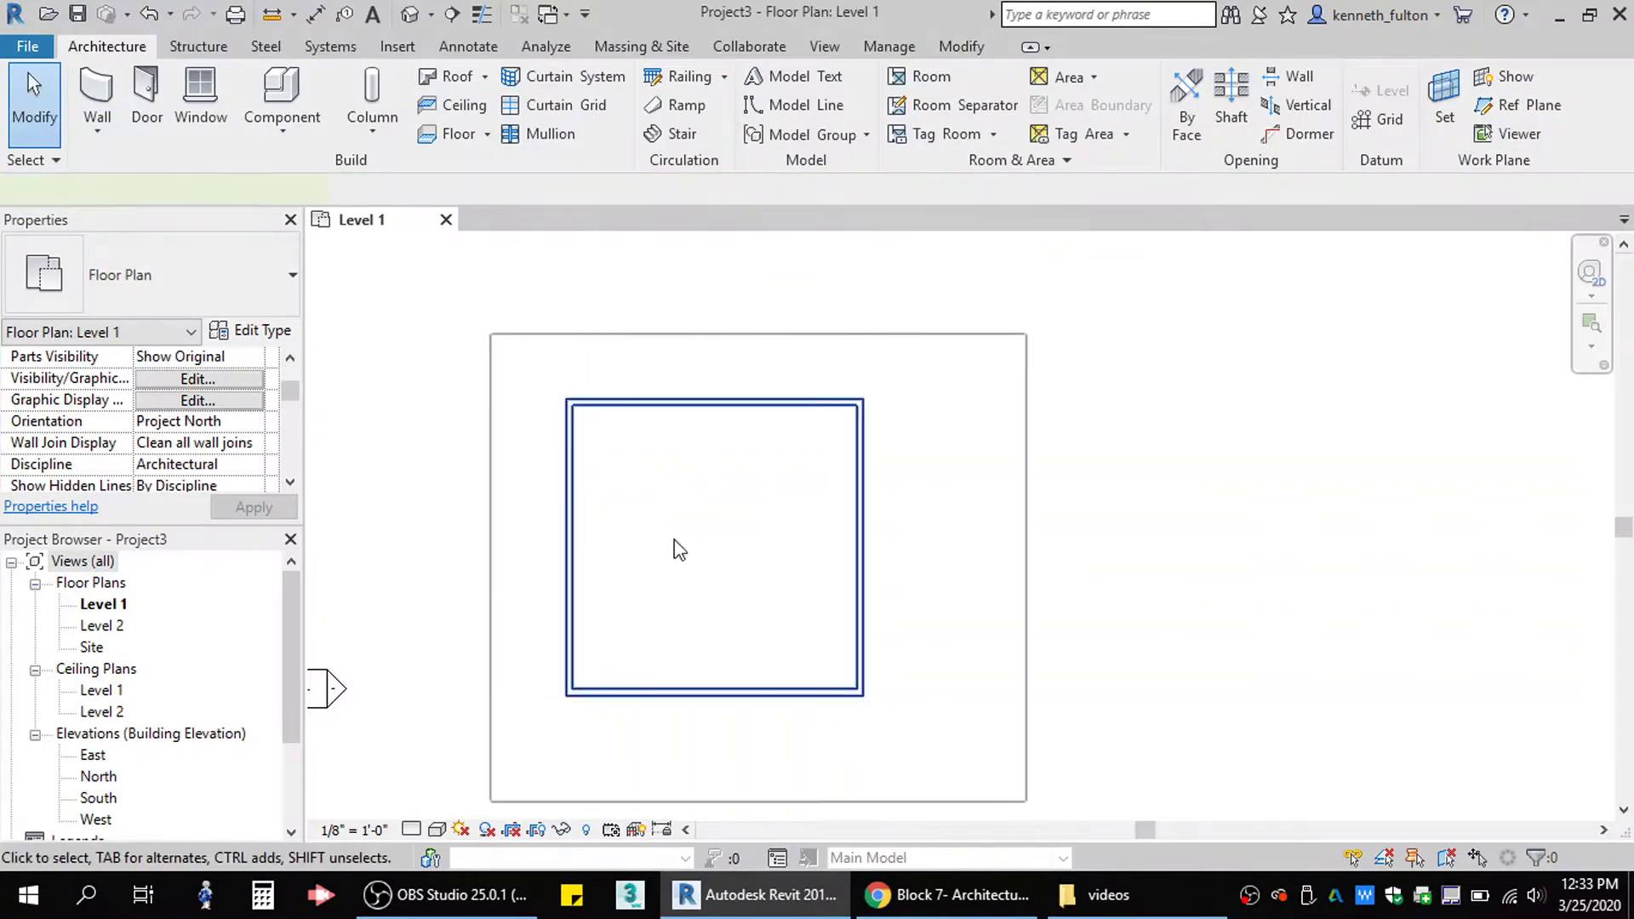
click(184, 400)
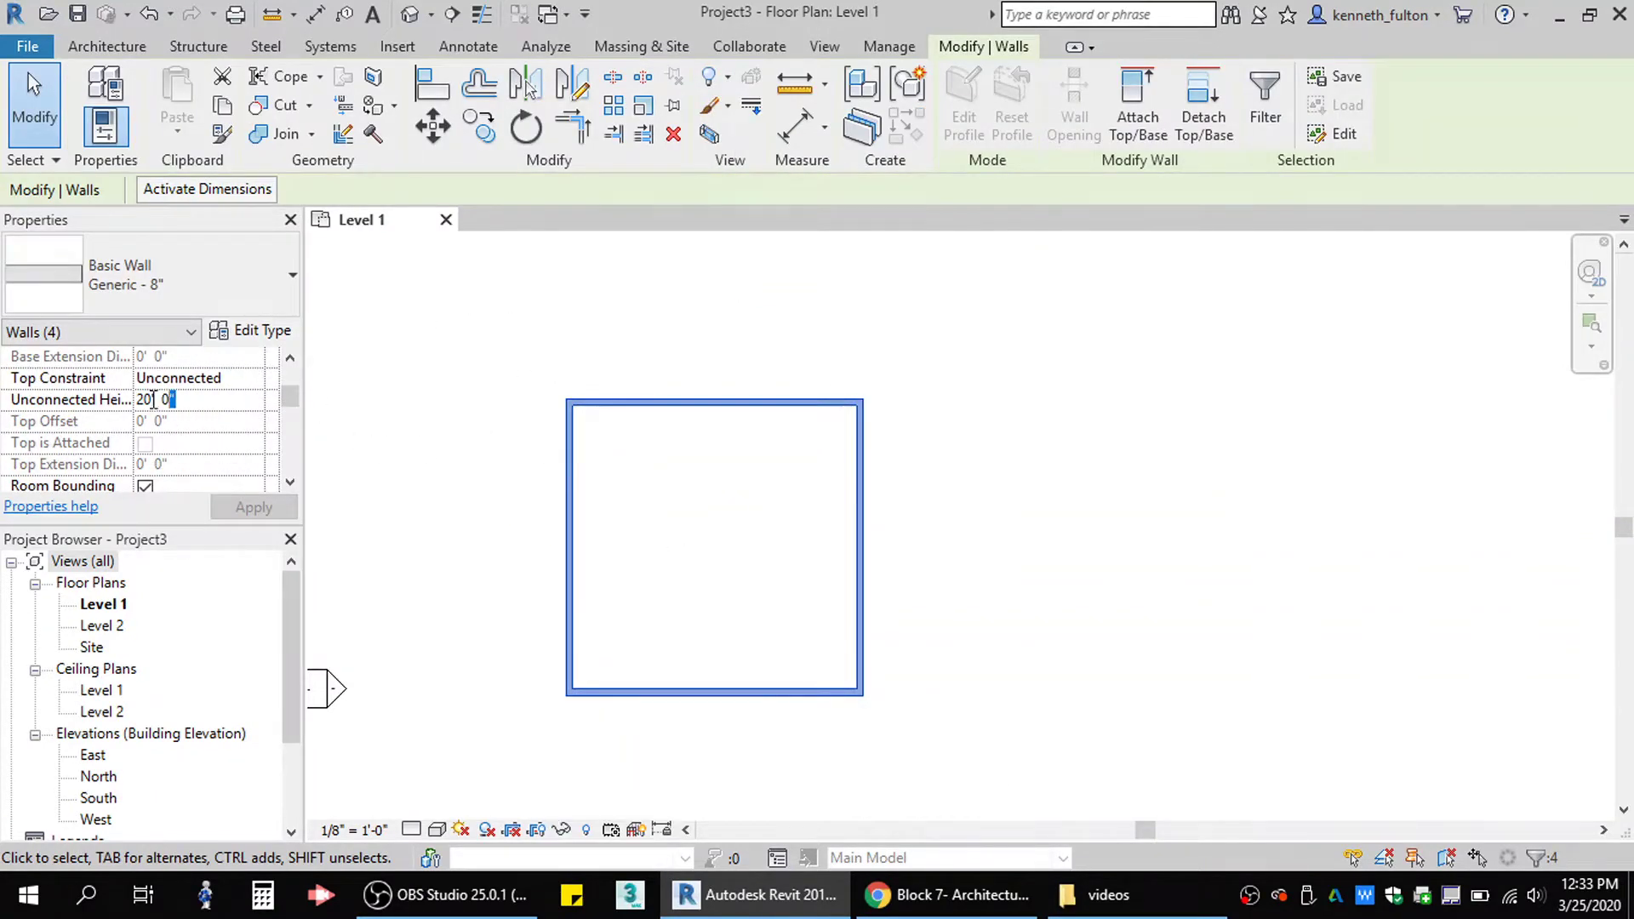
click(115, 407)
text(10)
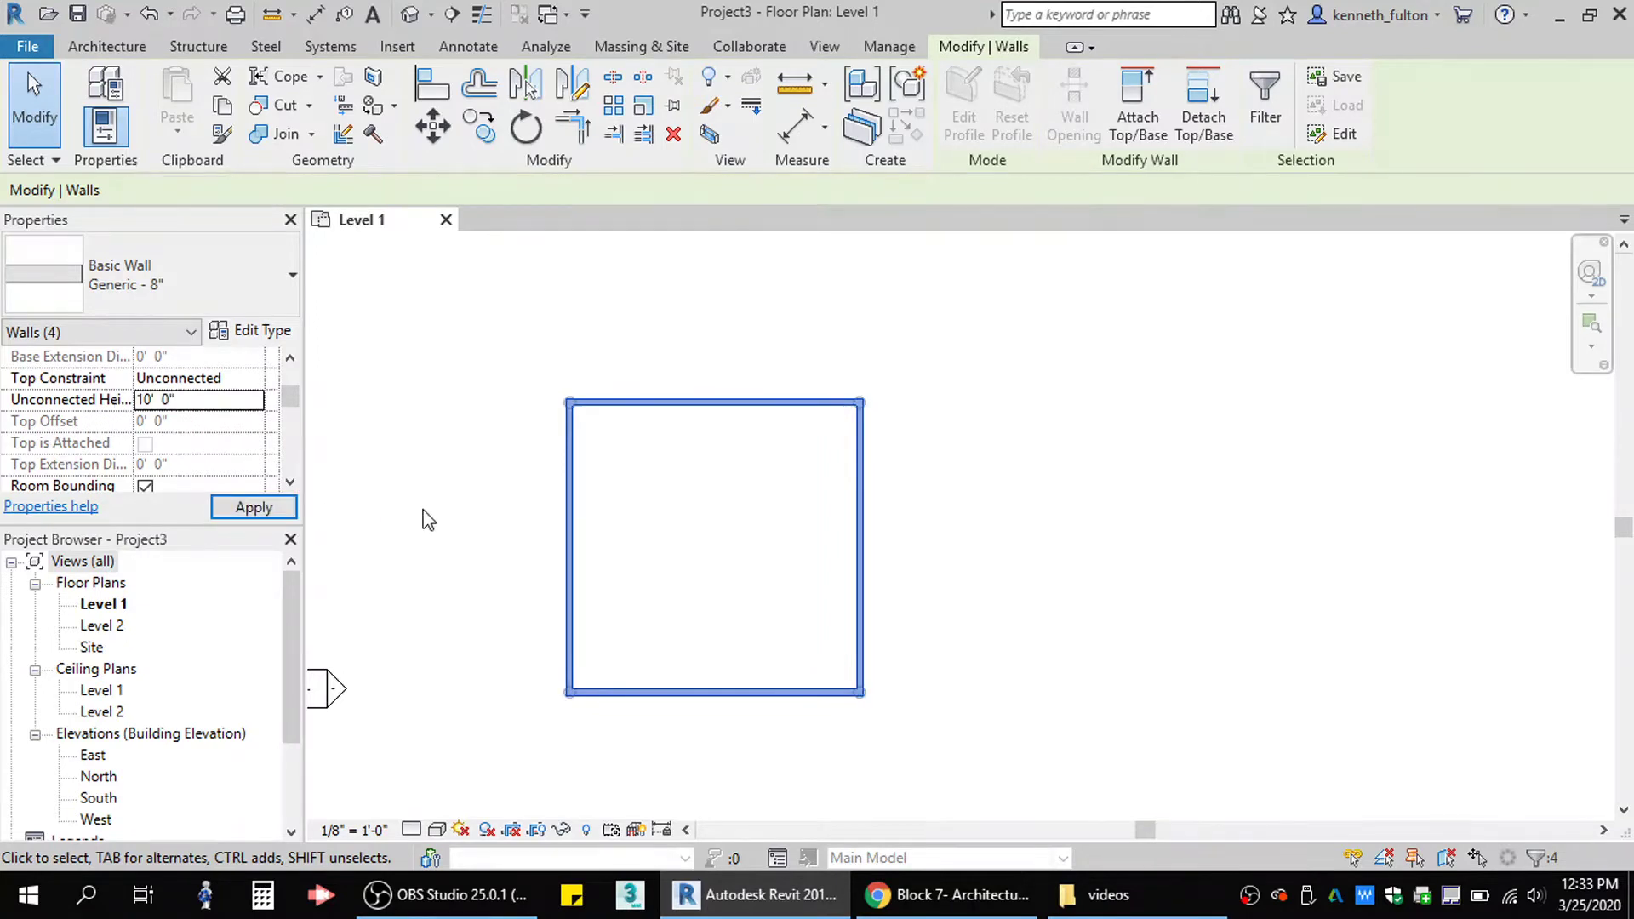
click(425, 520)
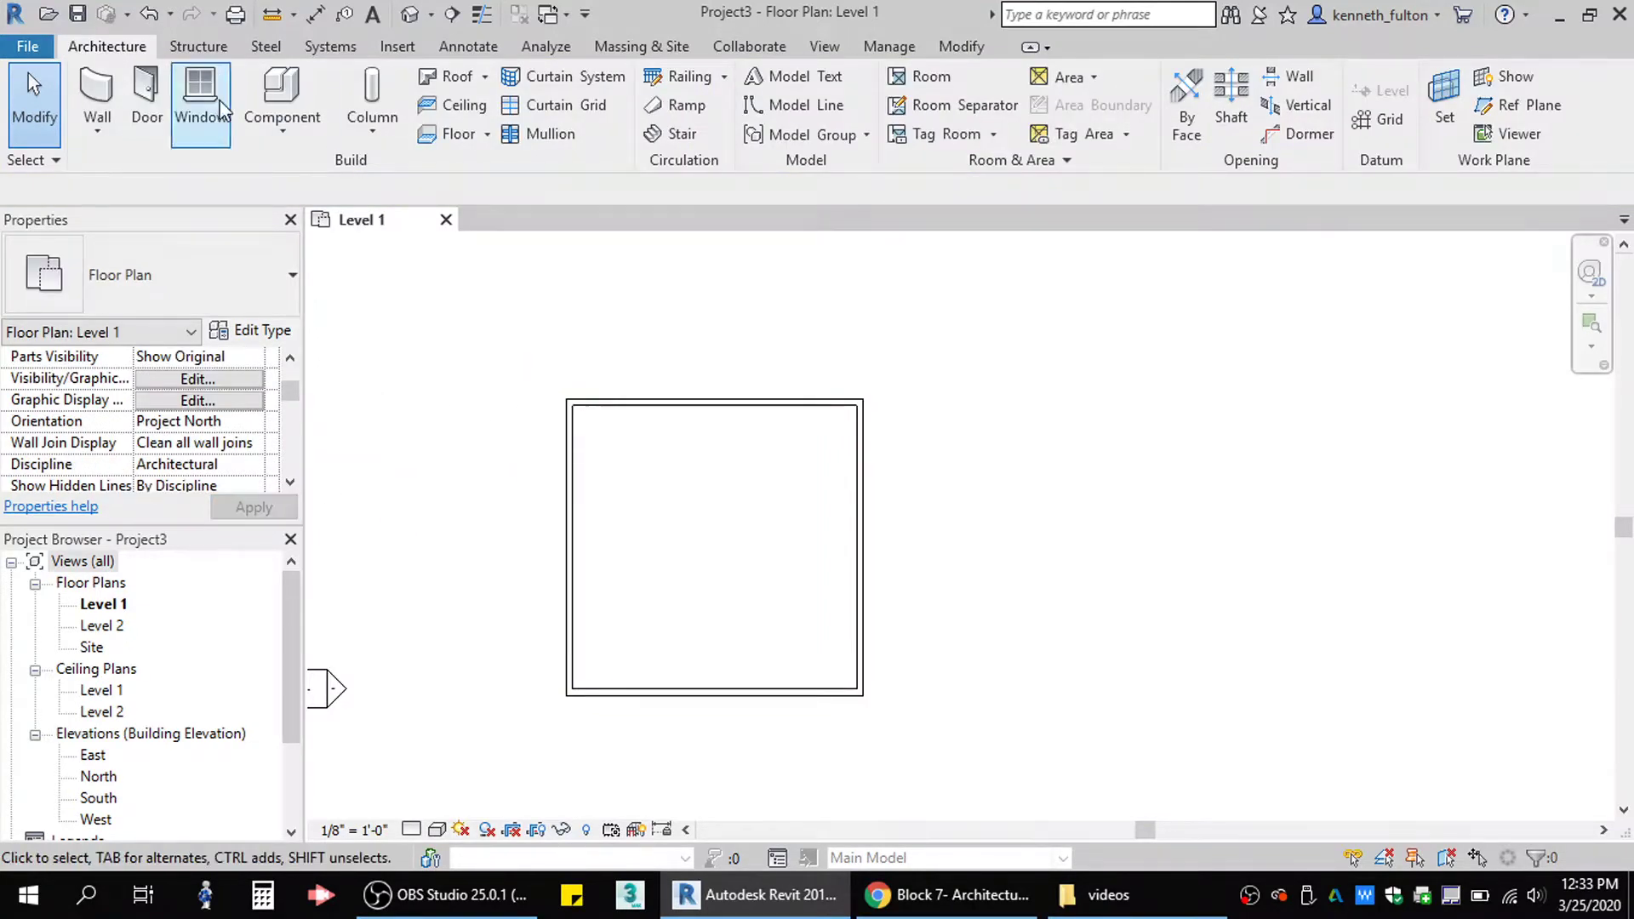
Draw an L-shaped interior wall 15' down from the upper wall, about 6'-6" from the left wall, then across to the right wall.
click(96, 90)
click(634, 403)
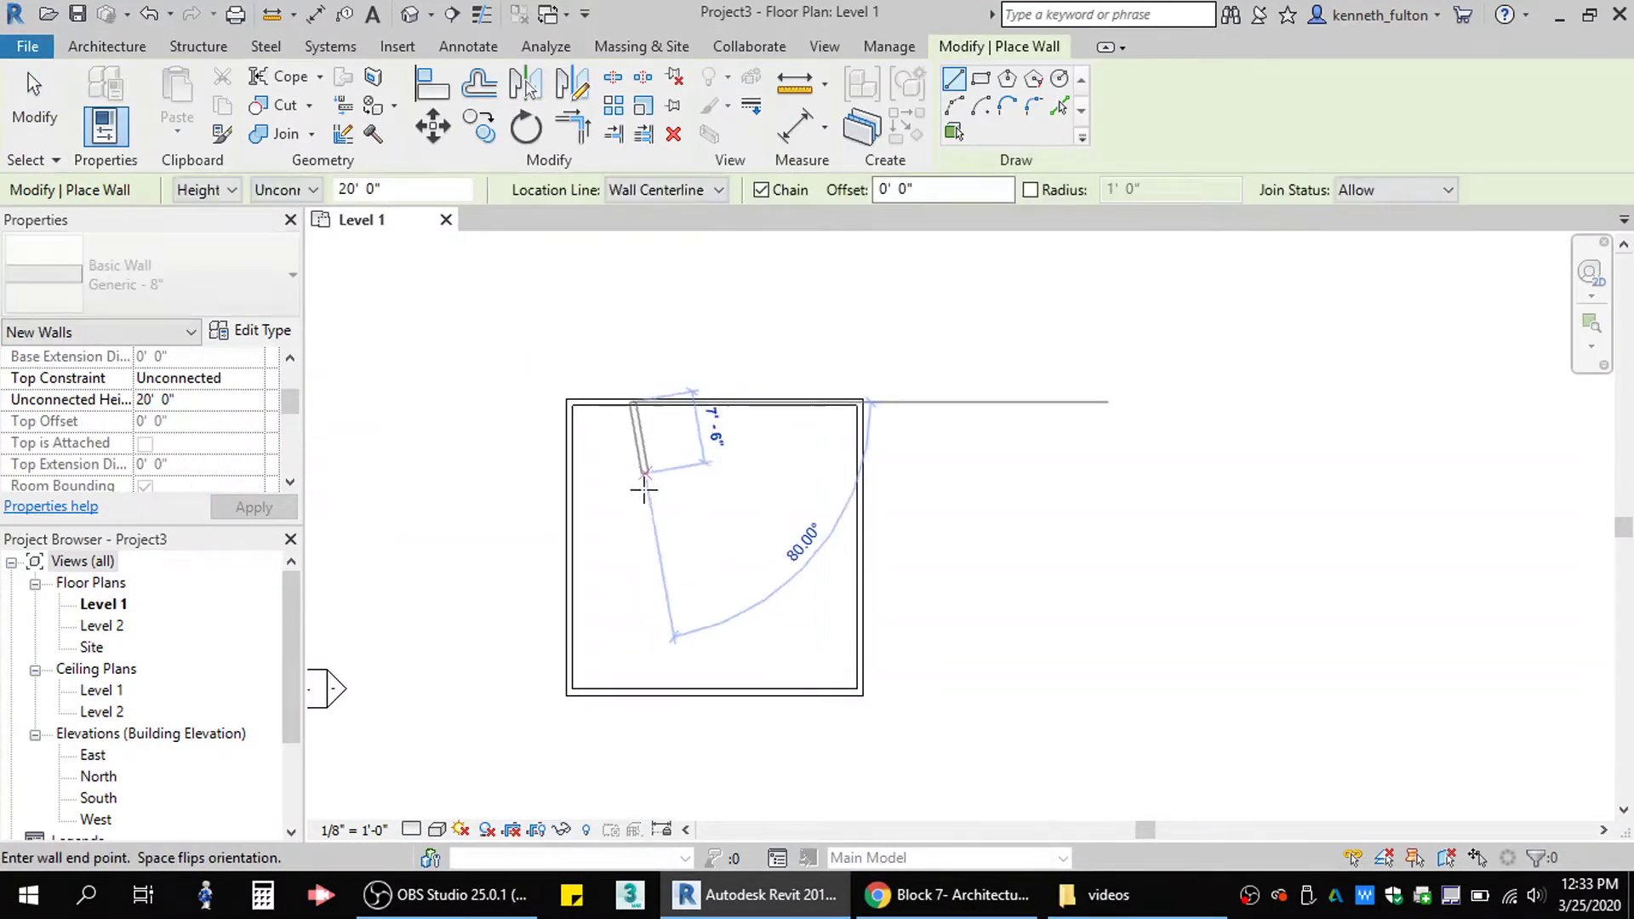
click(630, 548)
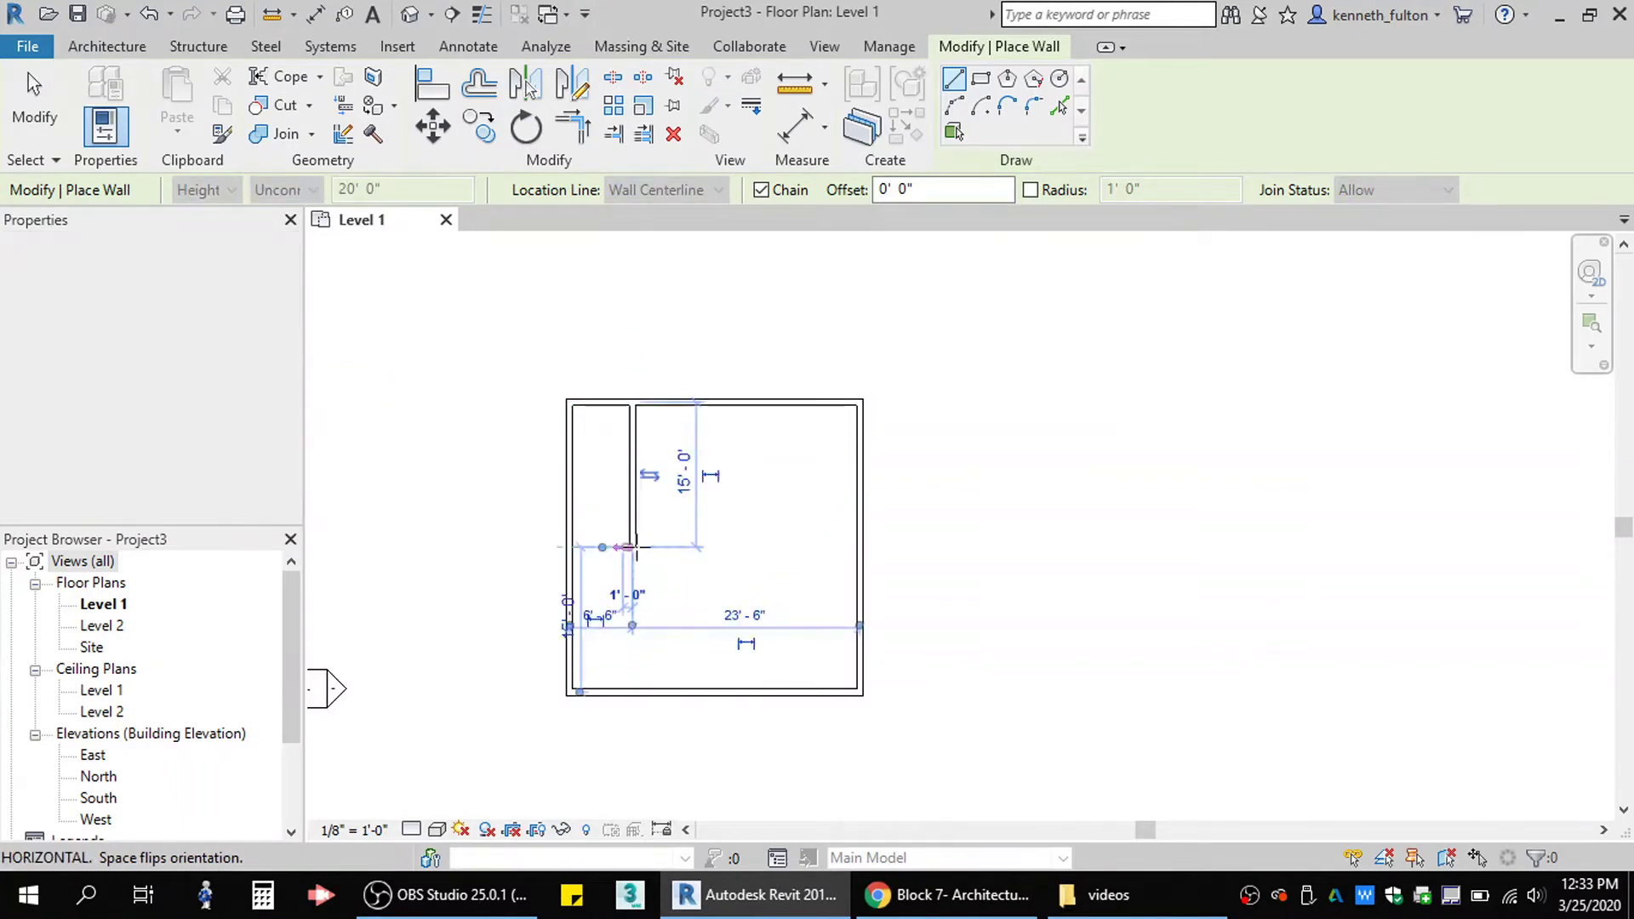
click(858, 546)
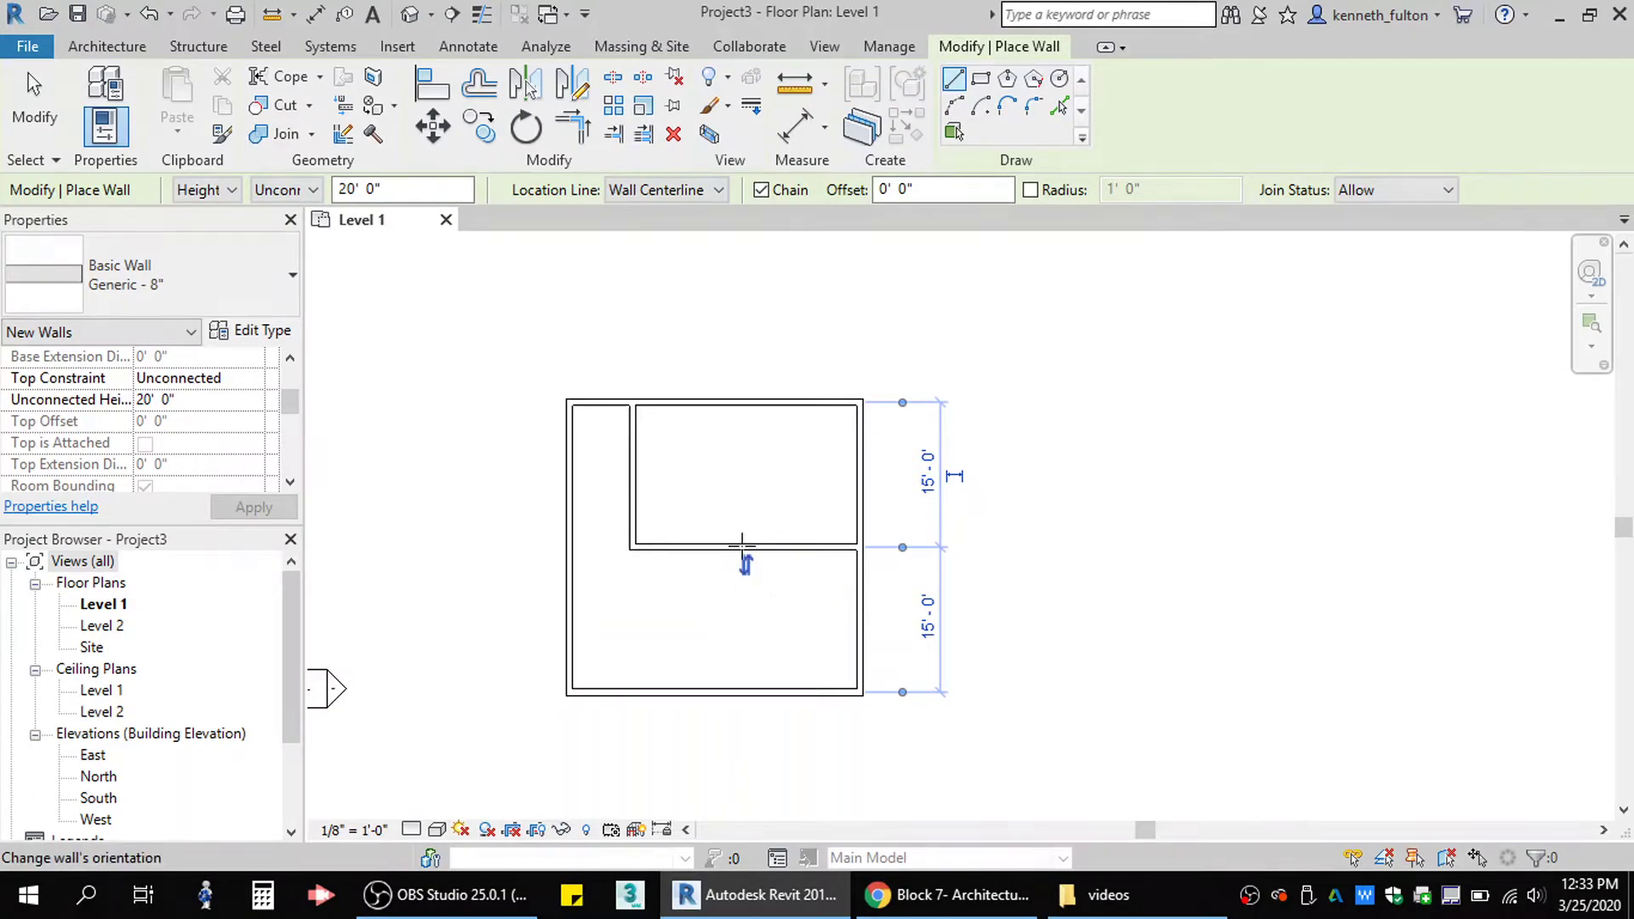
click(700, 601)
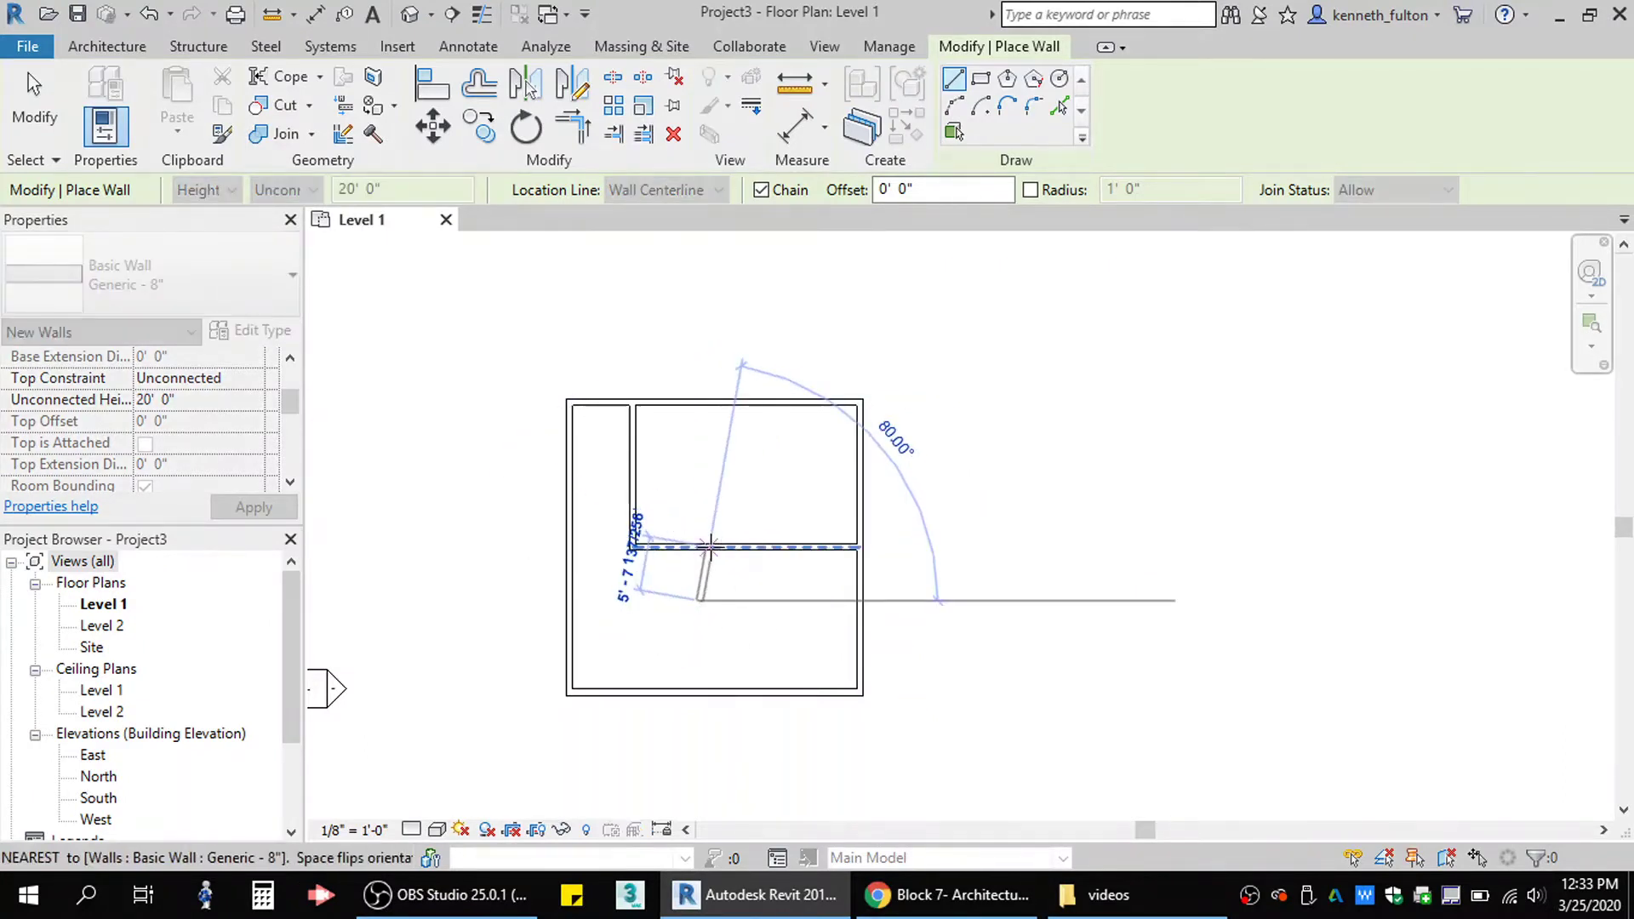
right_click(711, 547)
click(807, 200)
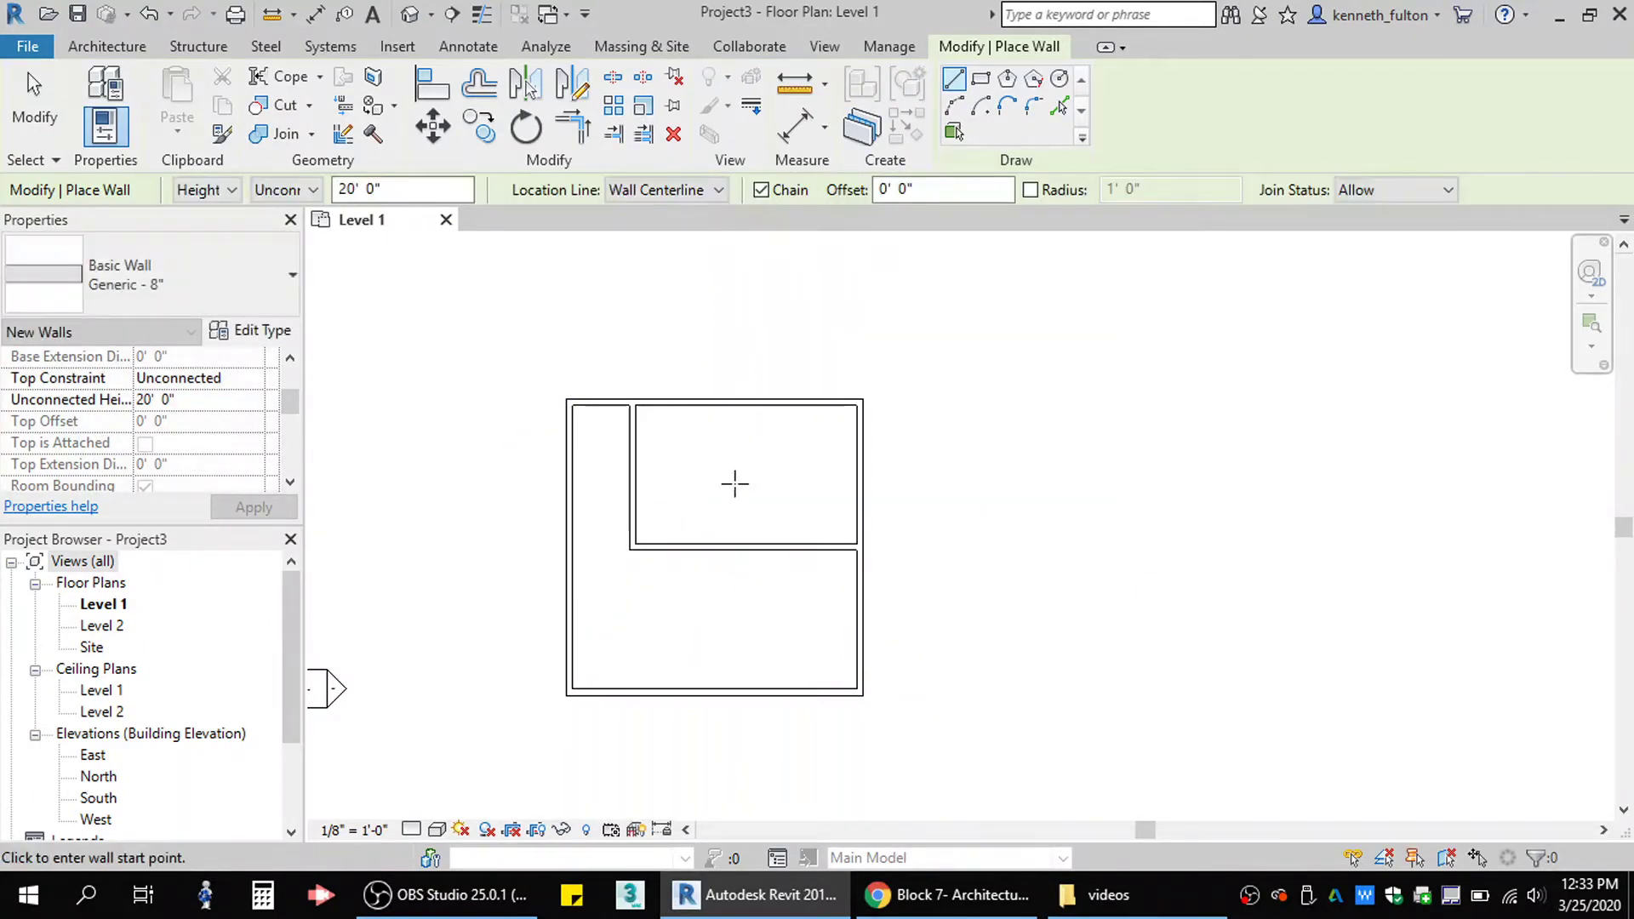
Draw a 15' vertical interior wall from the horizontal partition to the lower exterior wall, about 13'-6" from the right wall.
click(730, 548)
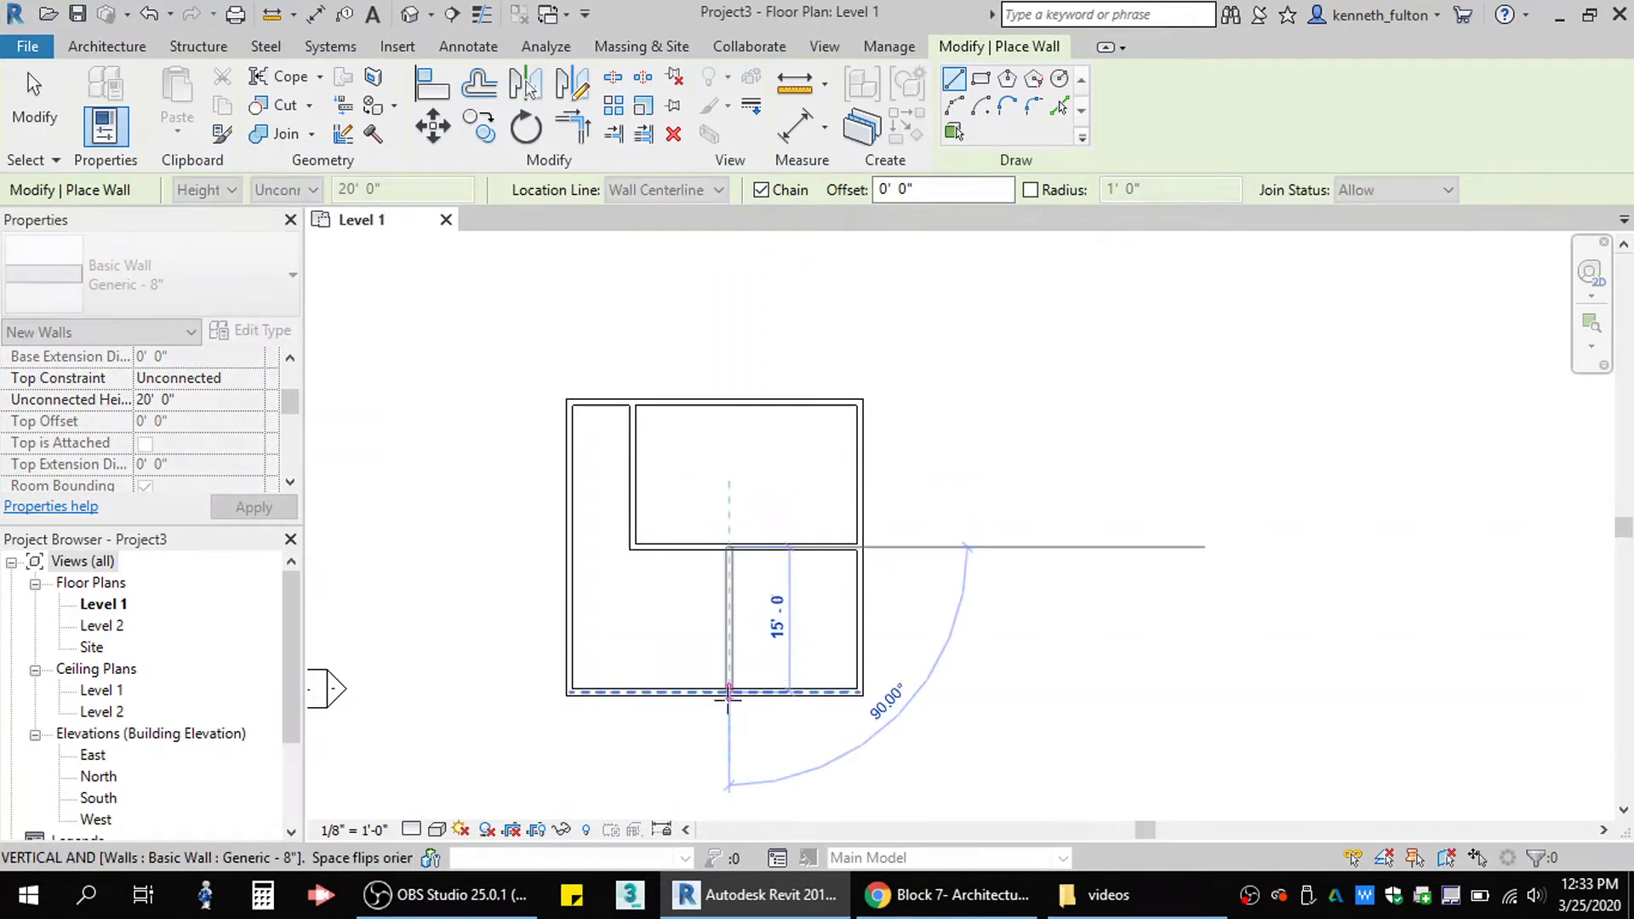
click(729, 692)
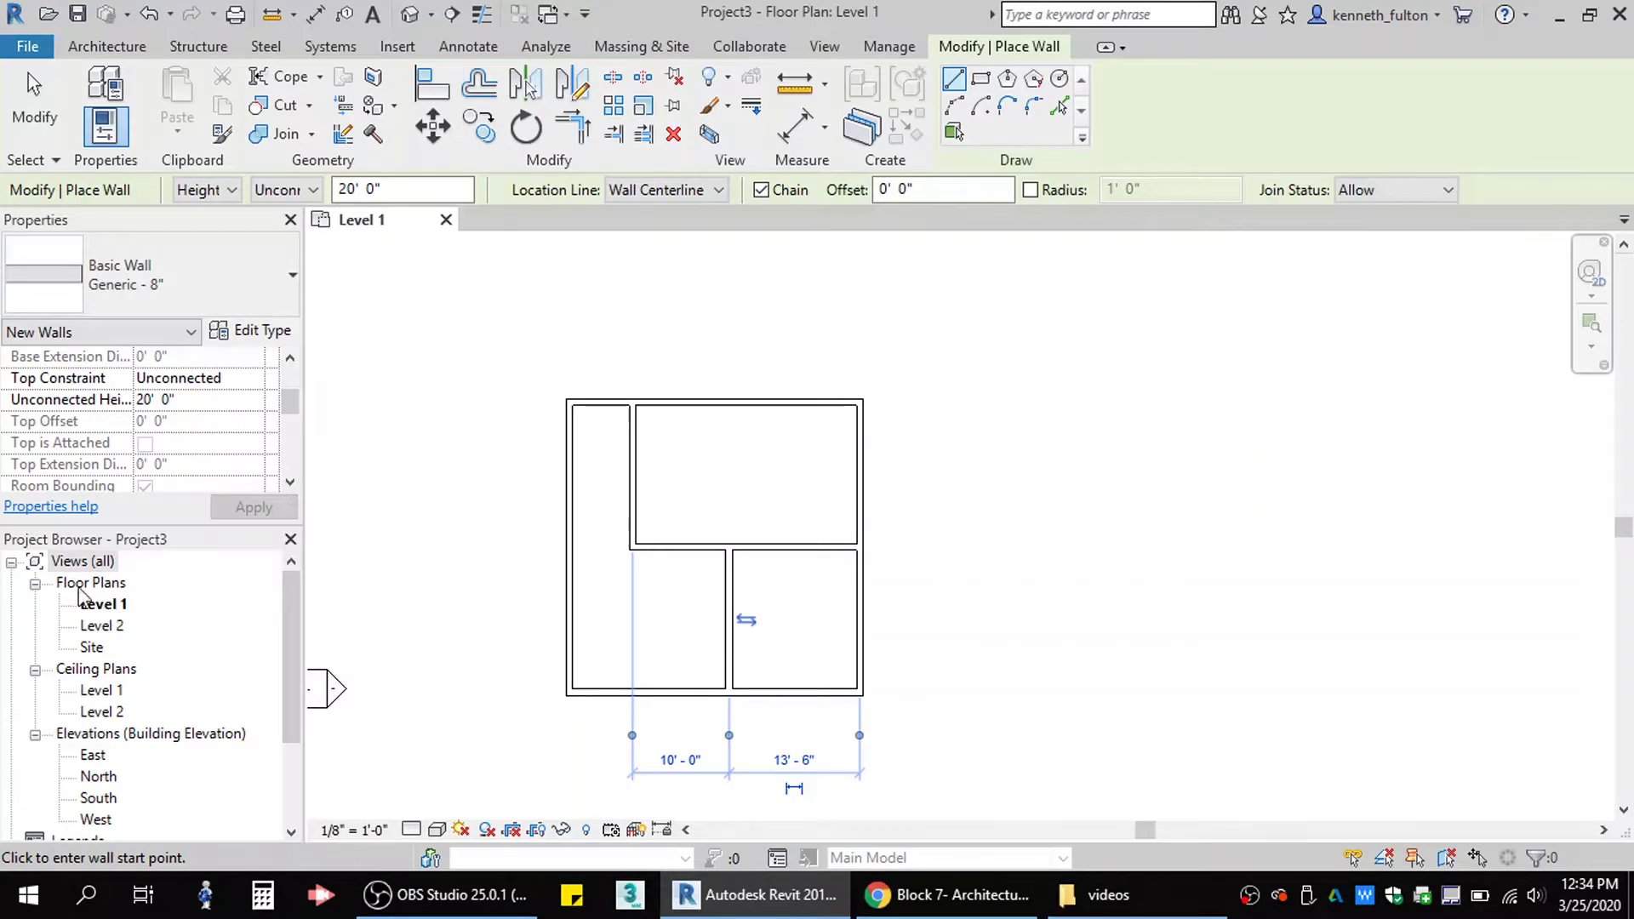
Open the Level 2 floor plan and inspect the height properties of the upper vertical interior wall.
click(106, 630)
double_click(104, 629)
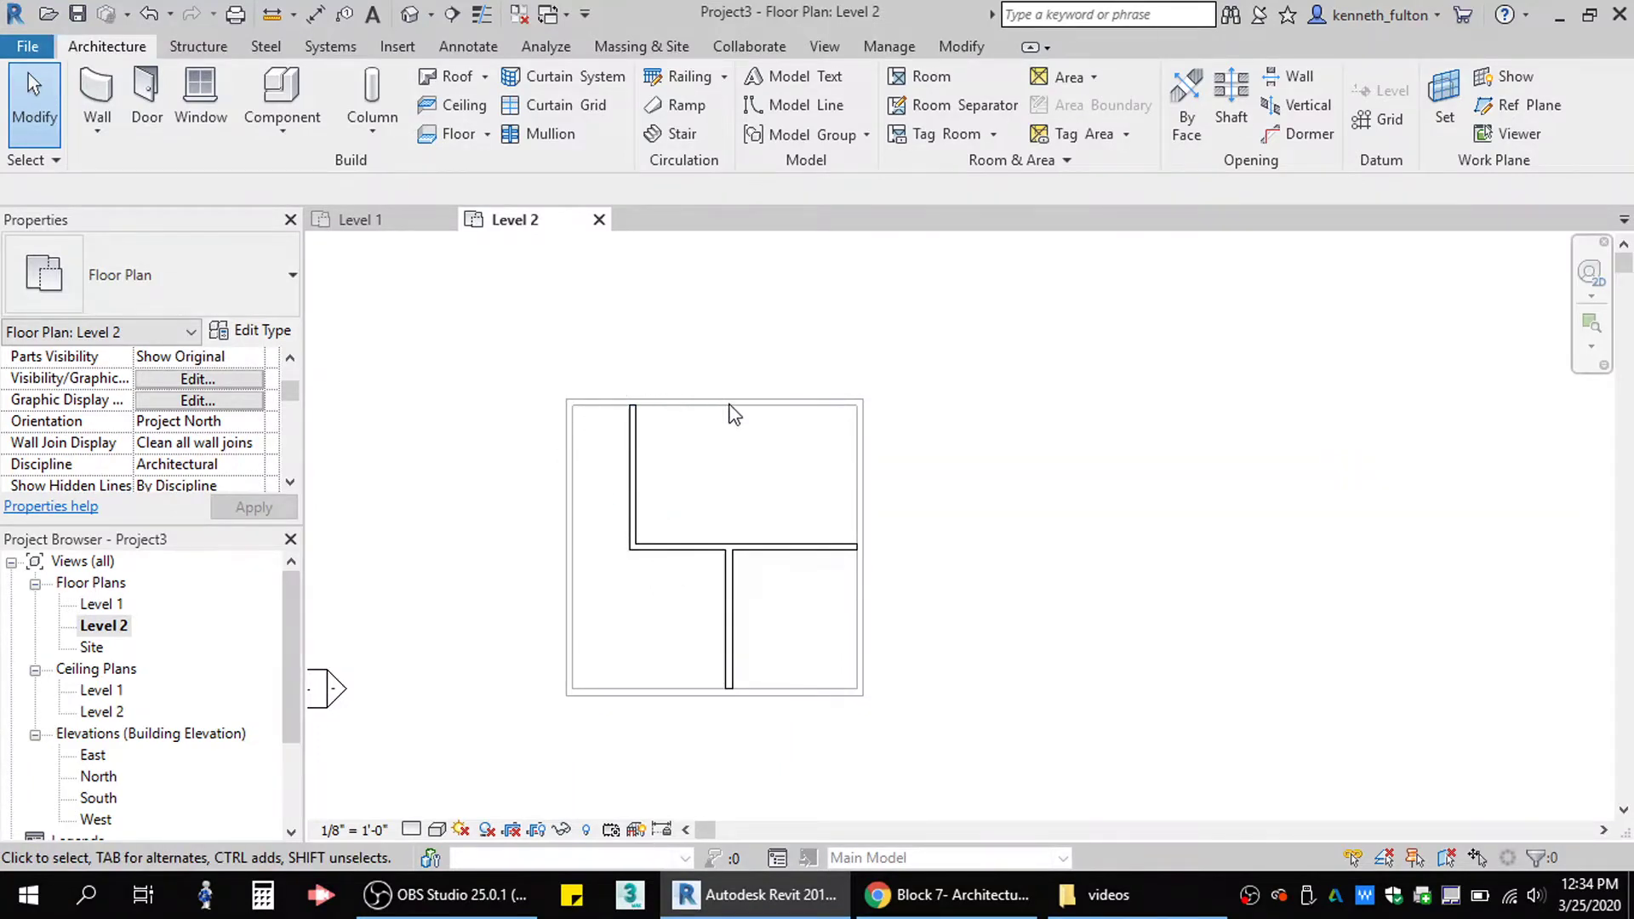
click(640, 464)
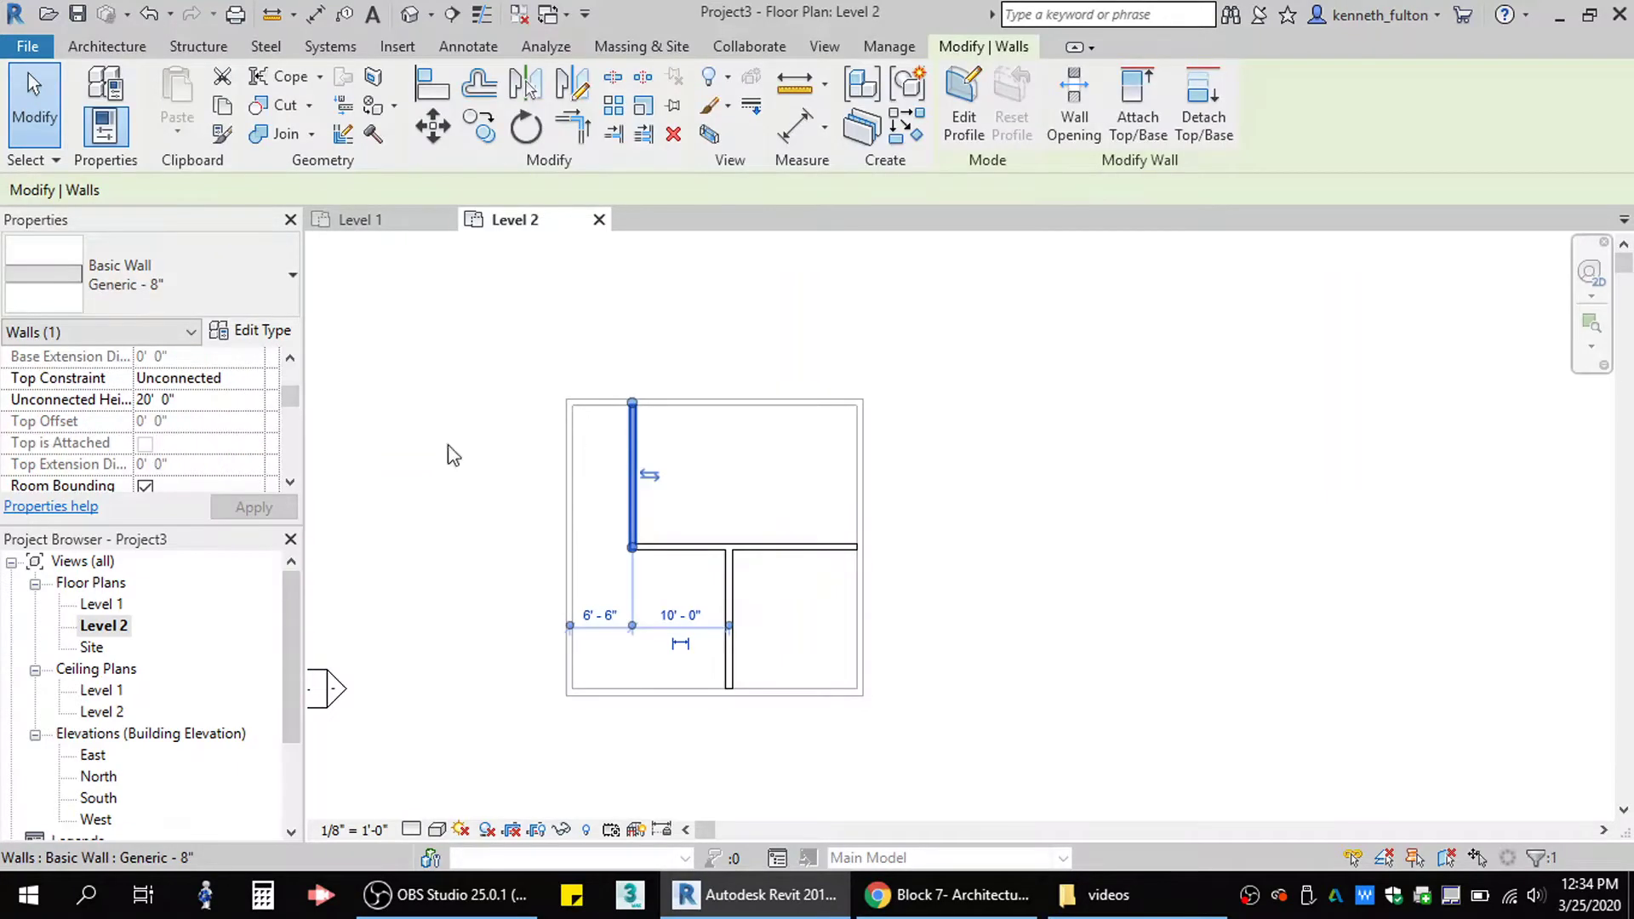
click(595, 473)
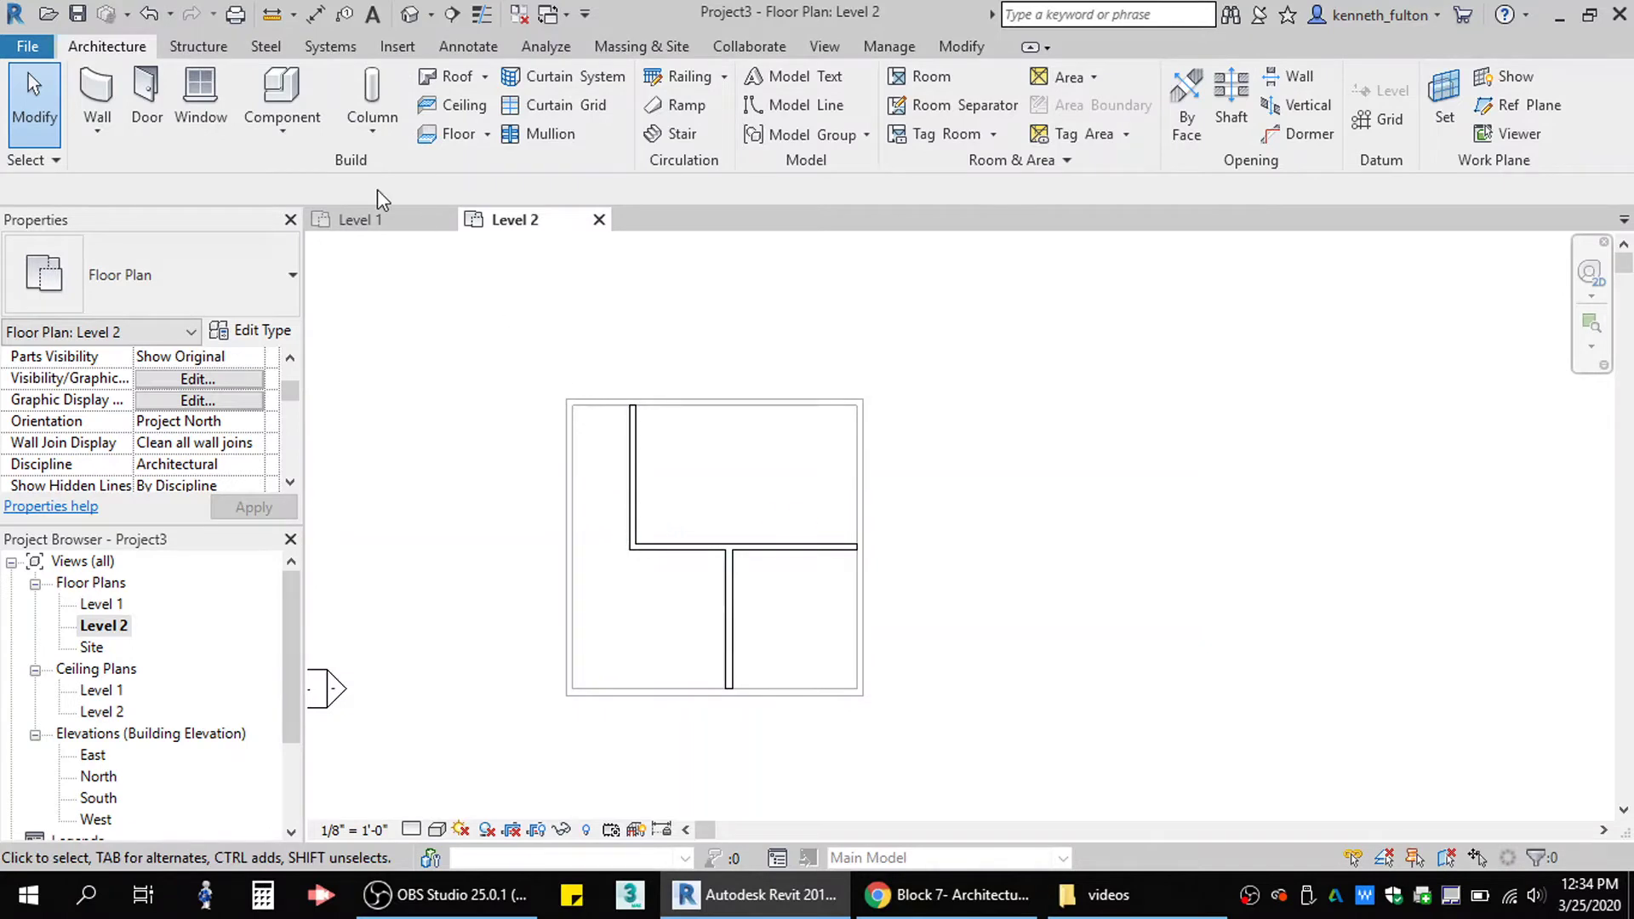
Return to the Level 1 floor plan and set the unconnected height of the three interior walls to 10'.
click(352, 221)
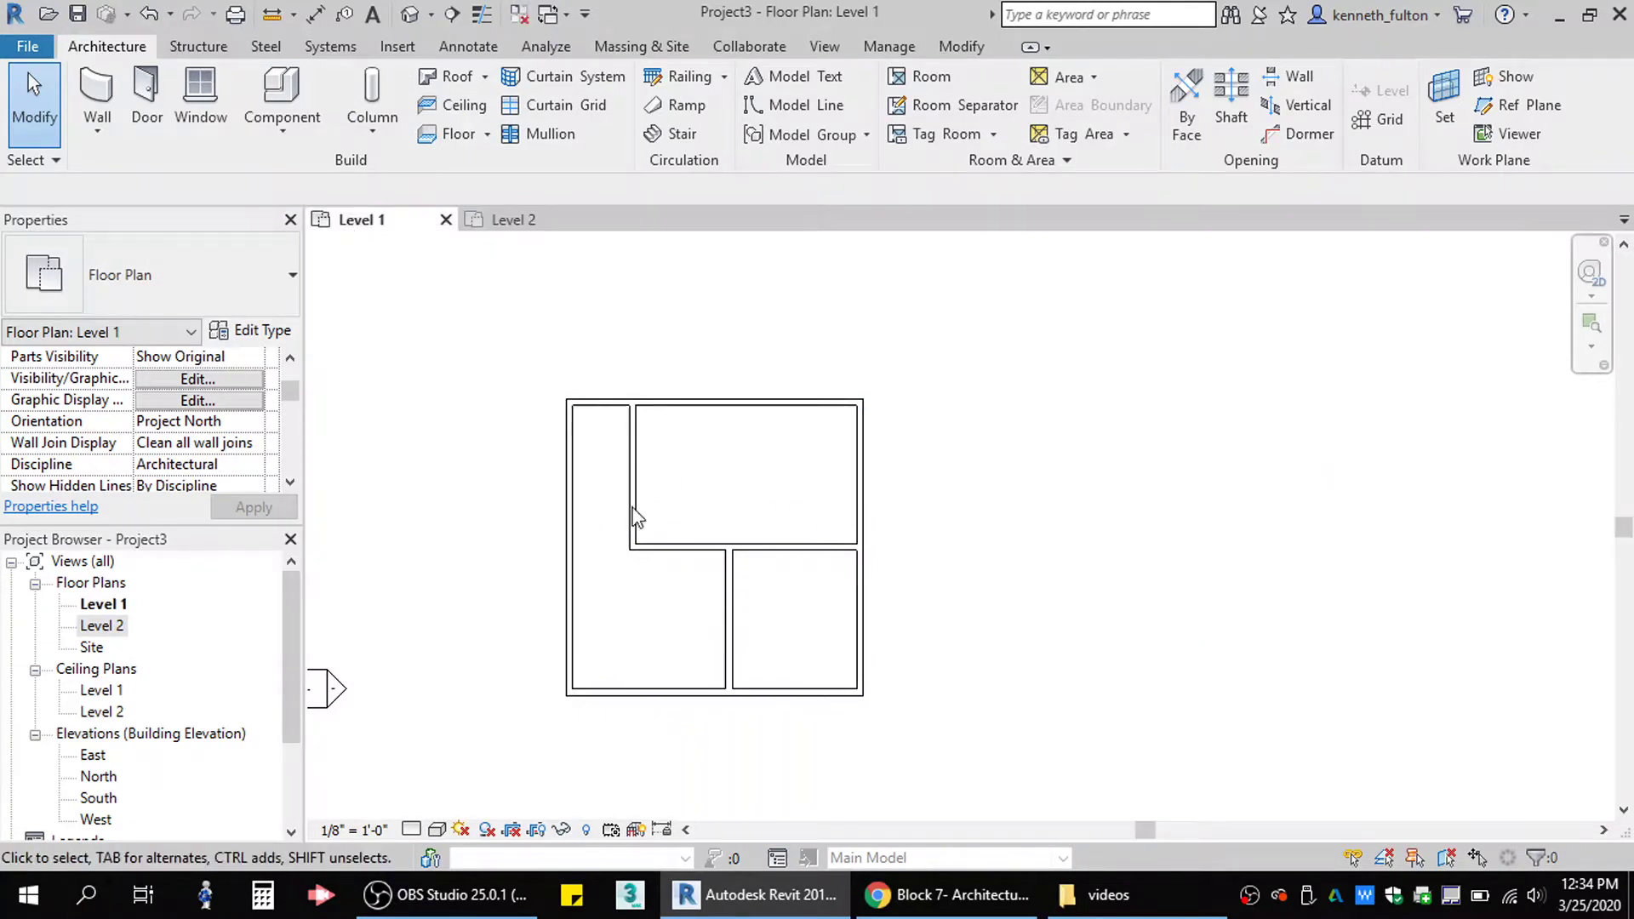
click(785, 549)
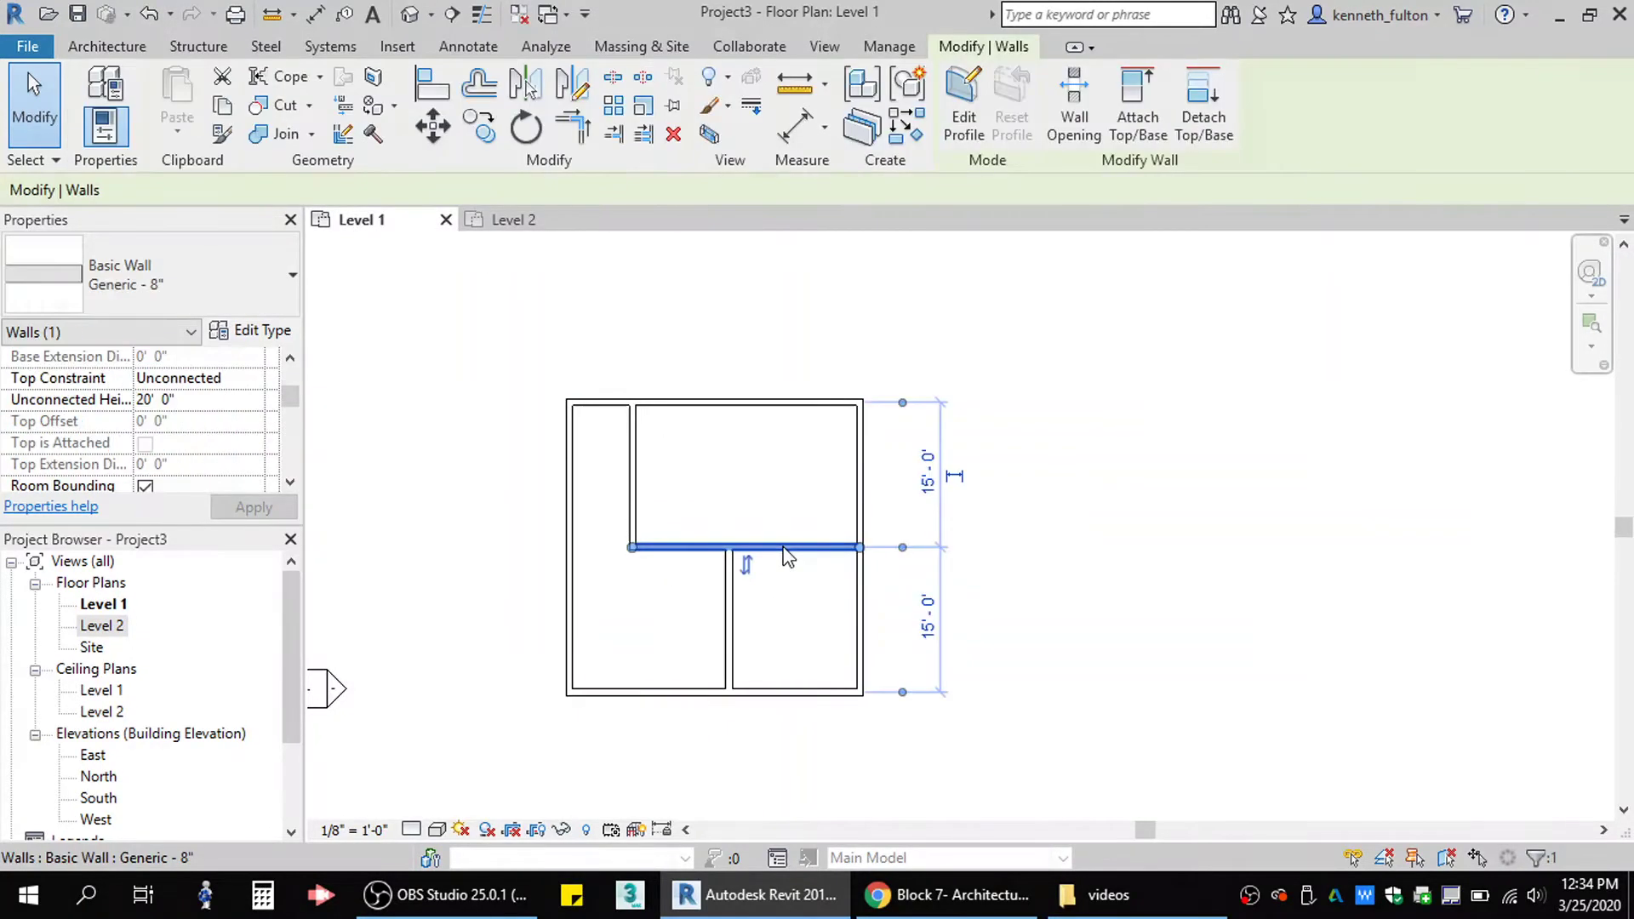
ctrl+click(726, 624)
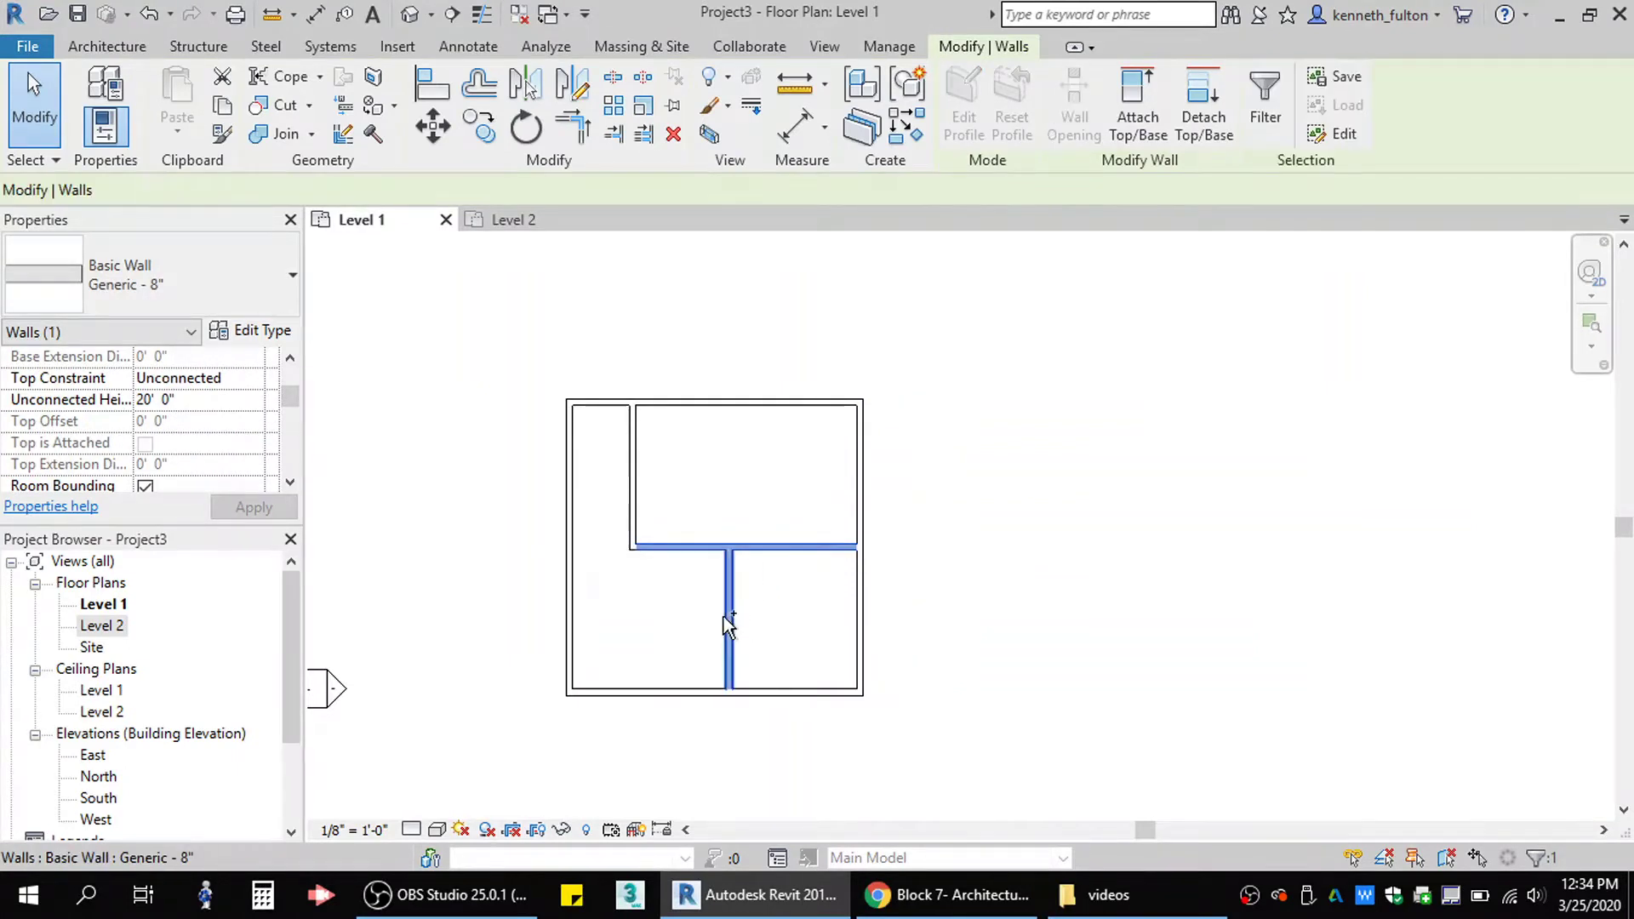
ctrl+click(640, 466)
click(202, 400)
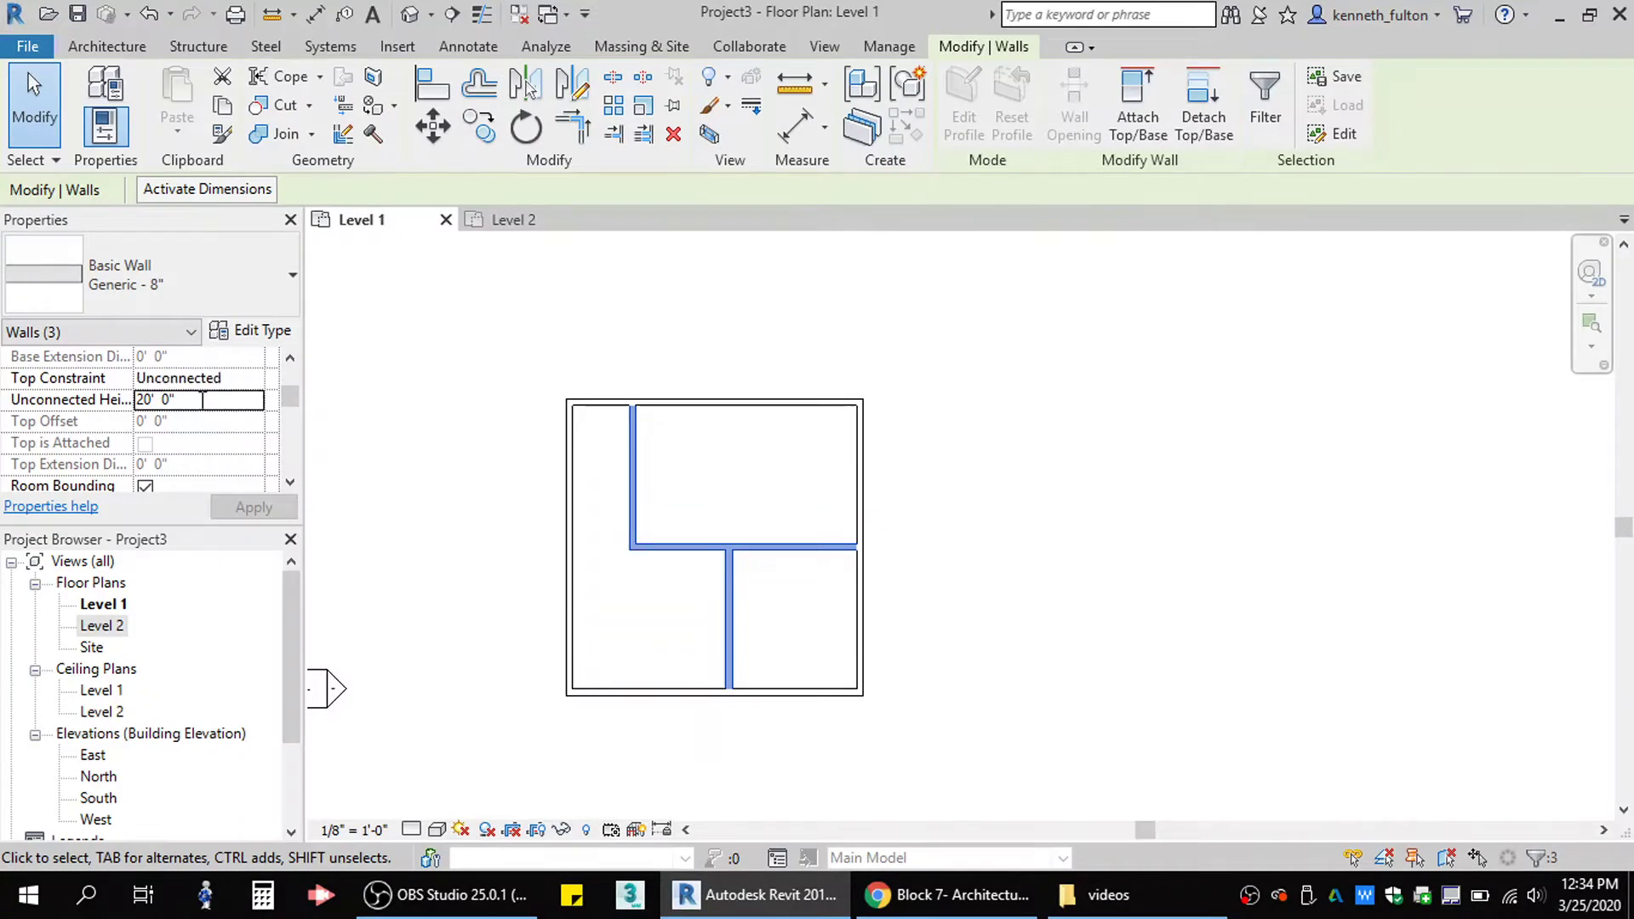
double_click(202, 399)
text(10)
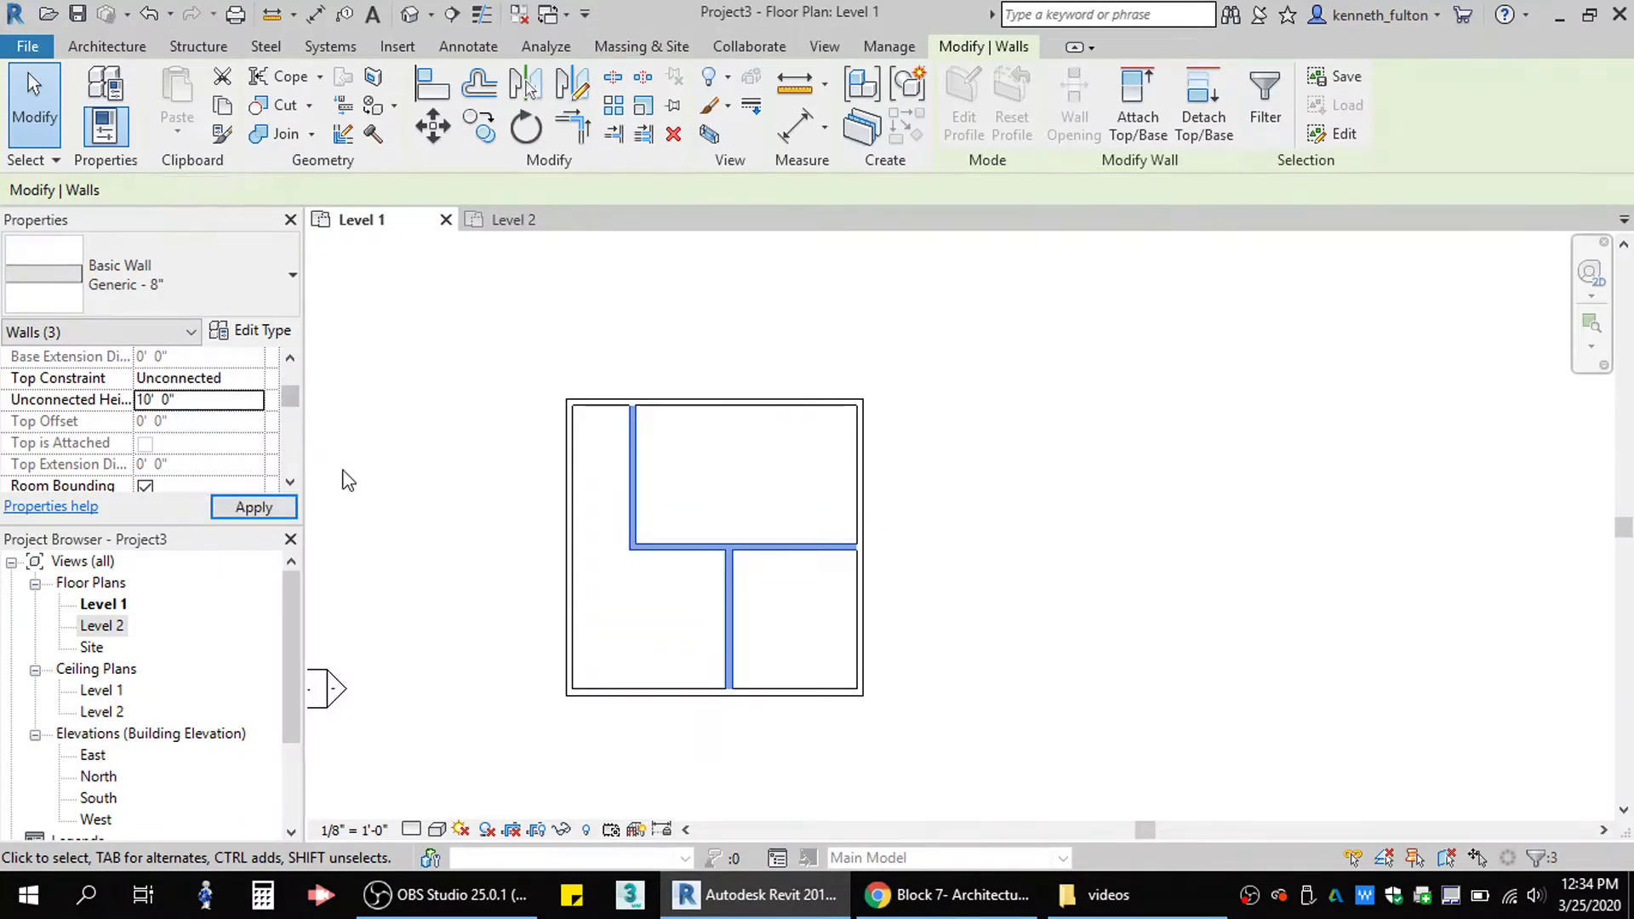
click(348, 480)
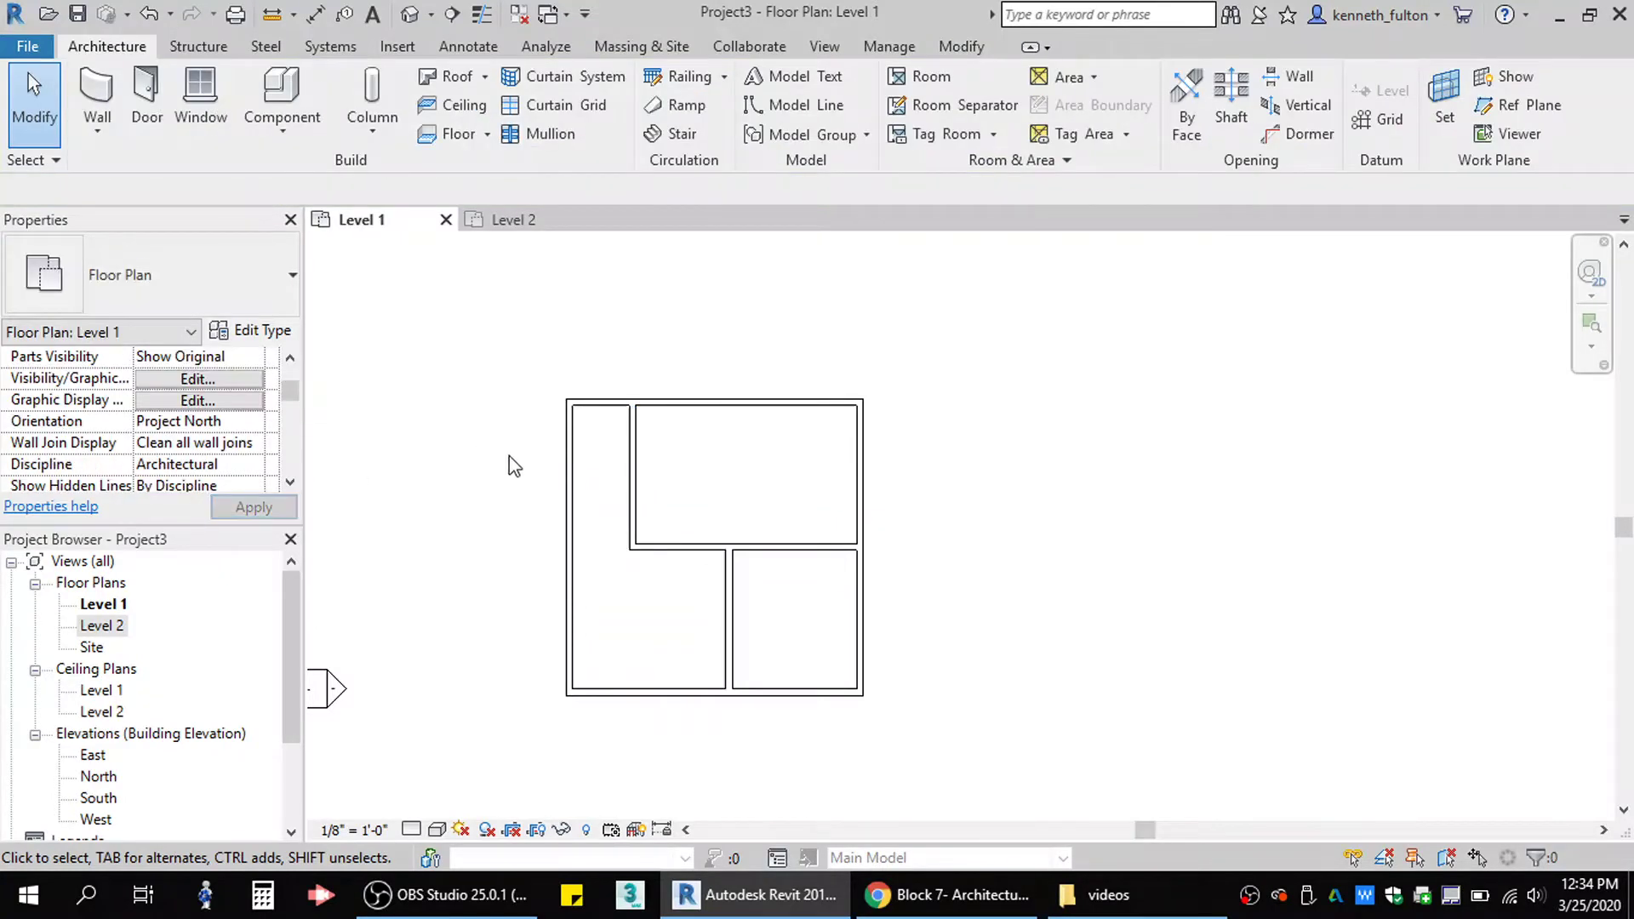
Examine the view properties of the Level 1 floor plan, from the graphics settings to the extents.
click(119, 626)
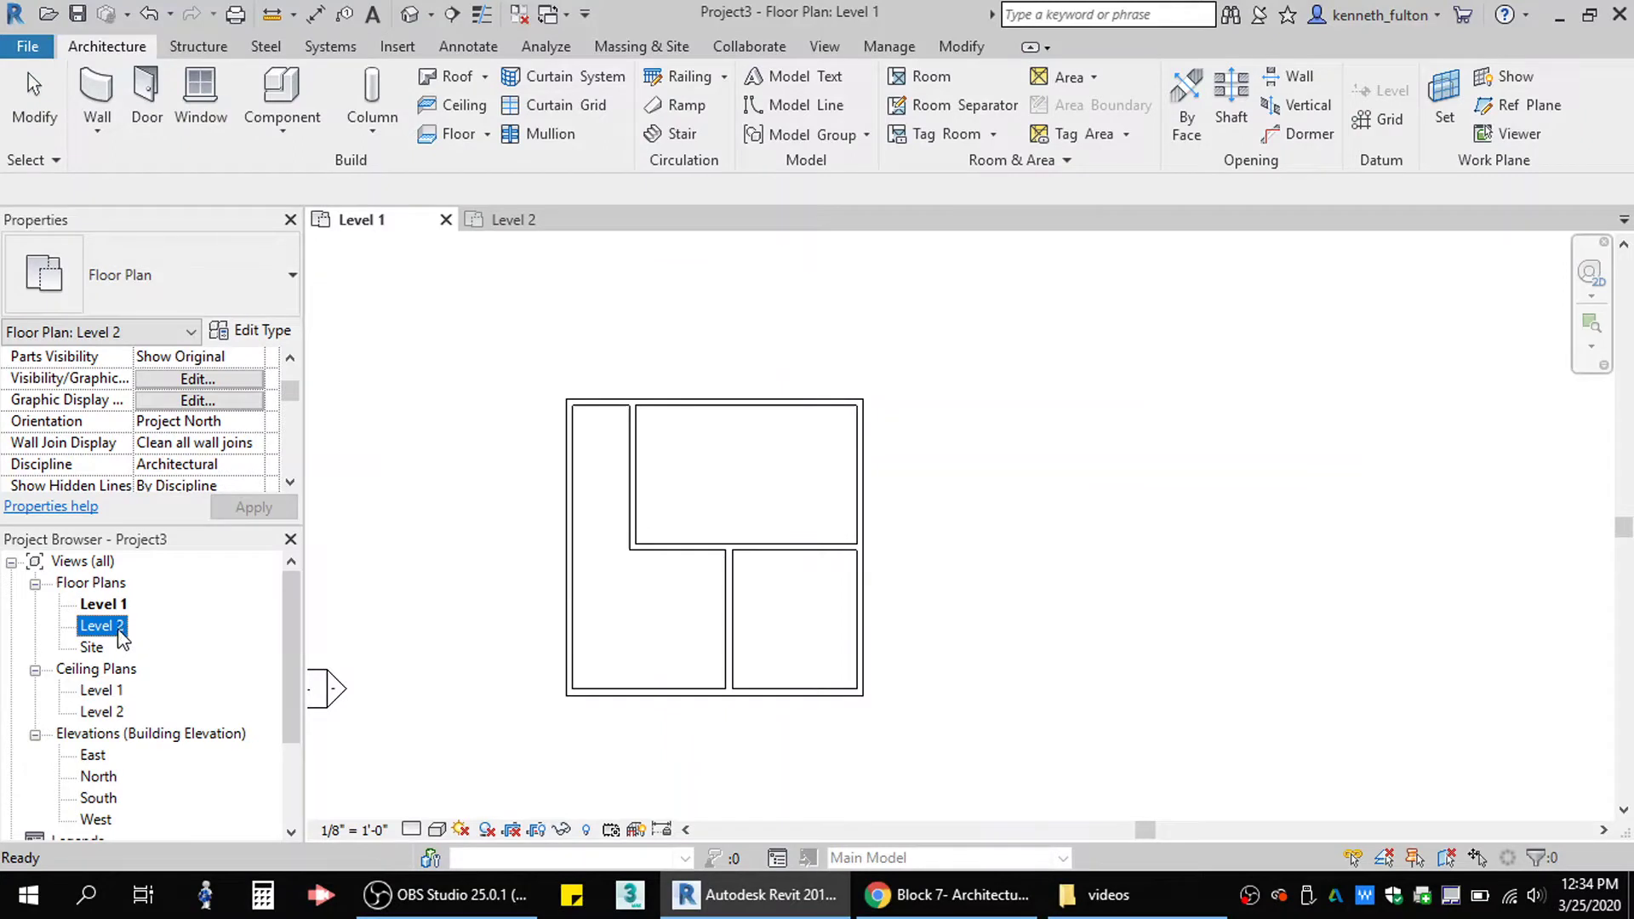
click(104, 605)
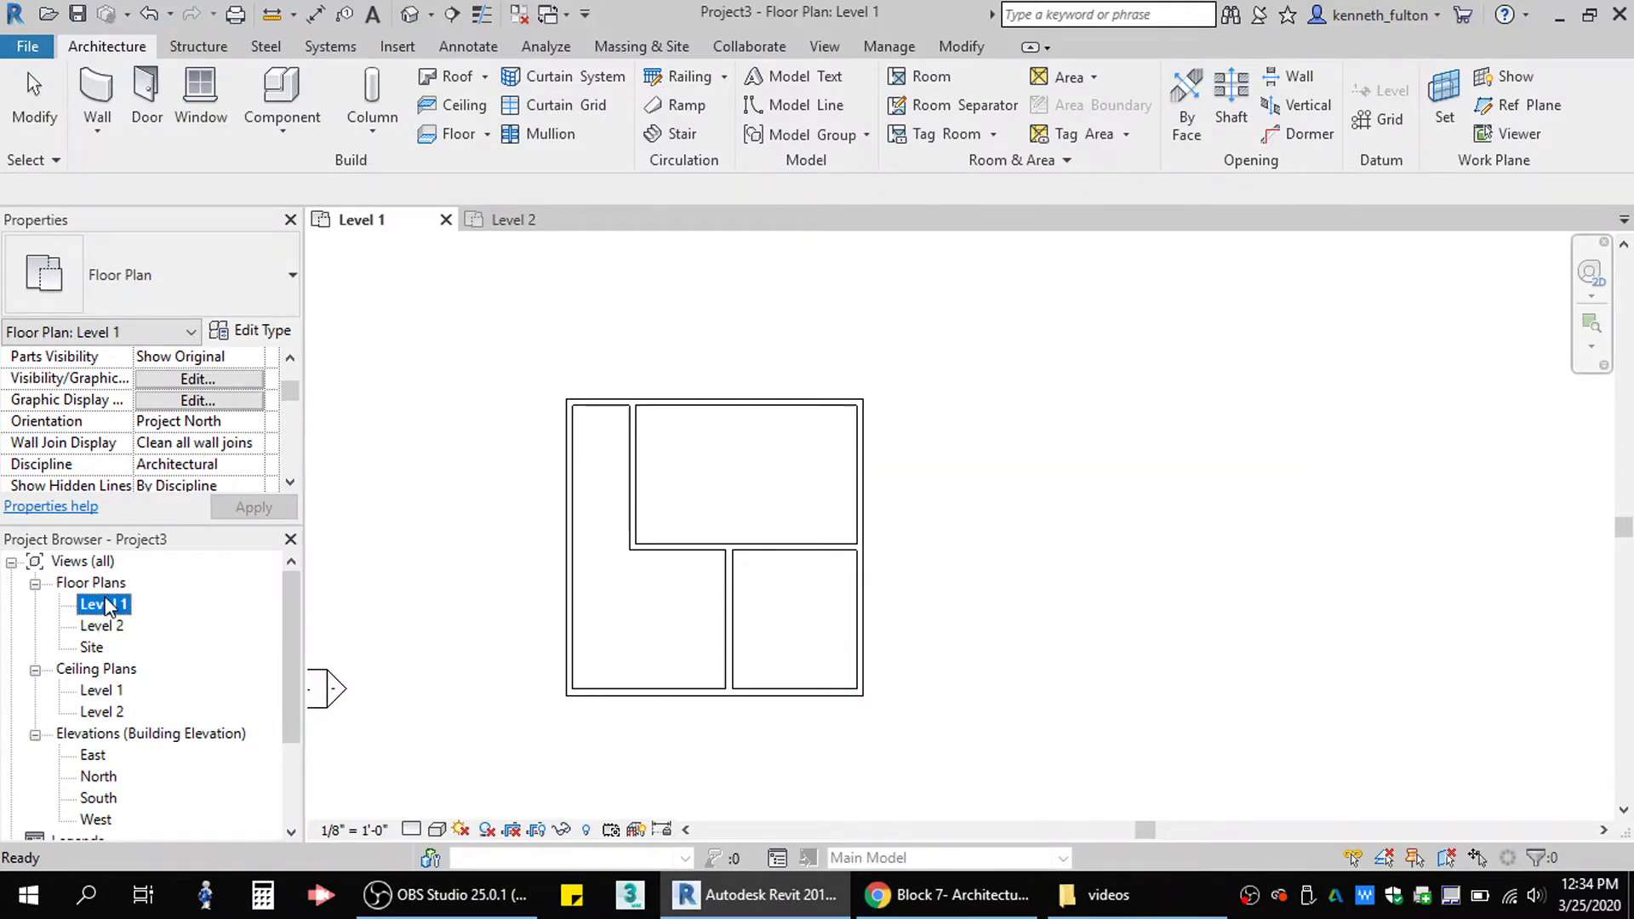
scroll(228, 458, up, 3)
scroll(217, 445, down, 5)
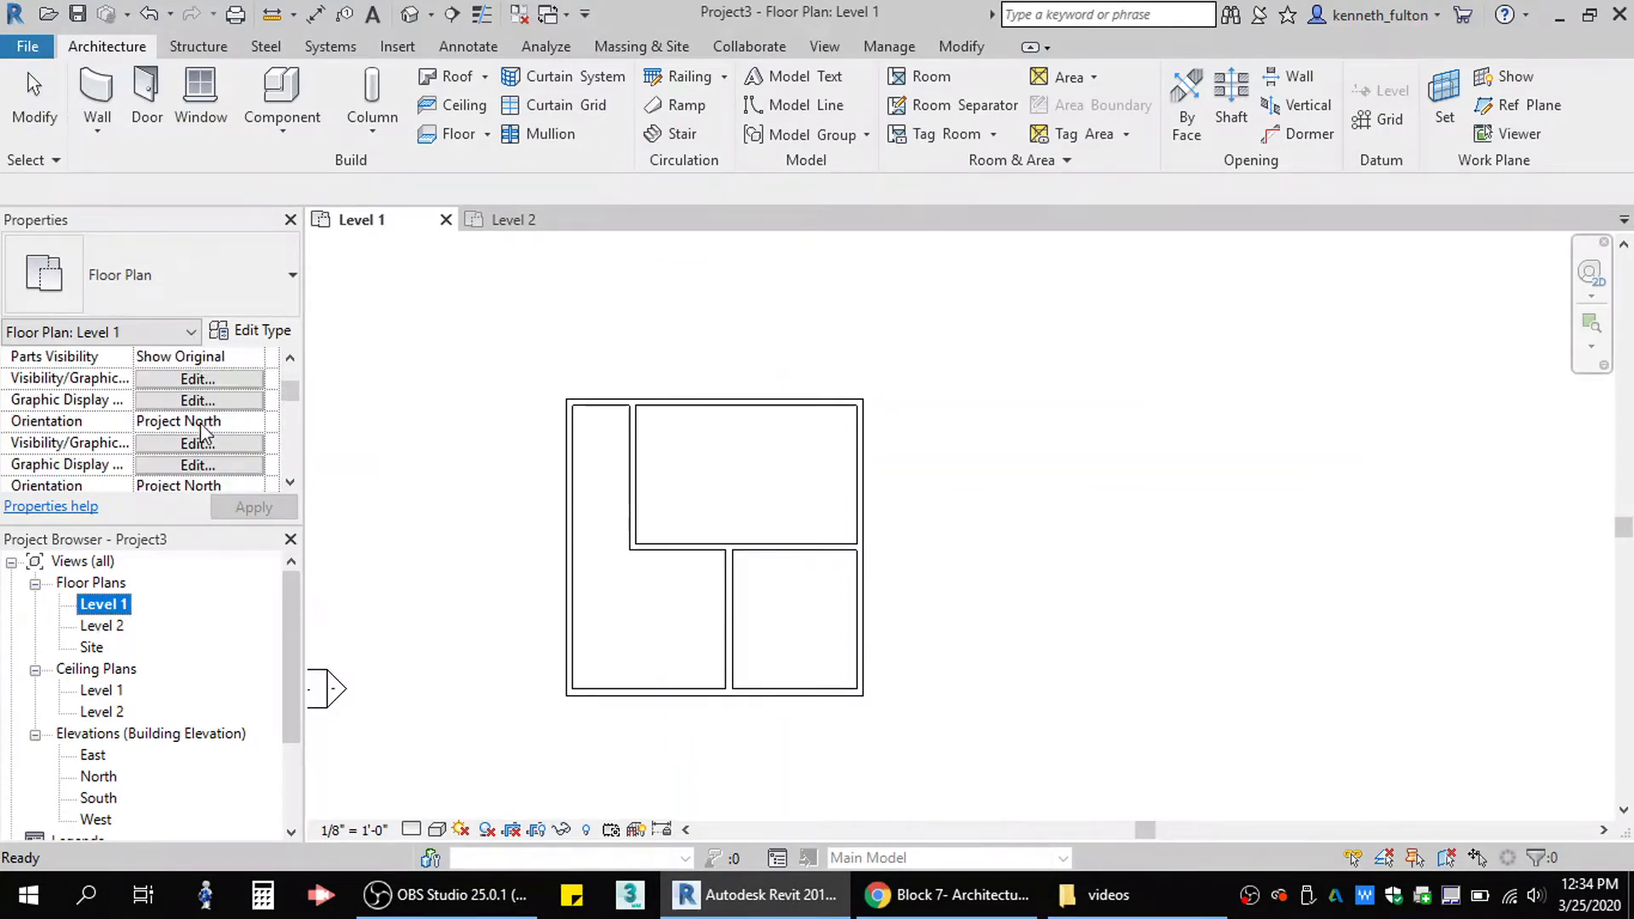
scroll(204, 432, down, 6)
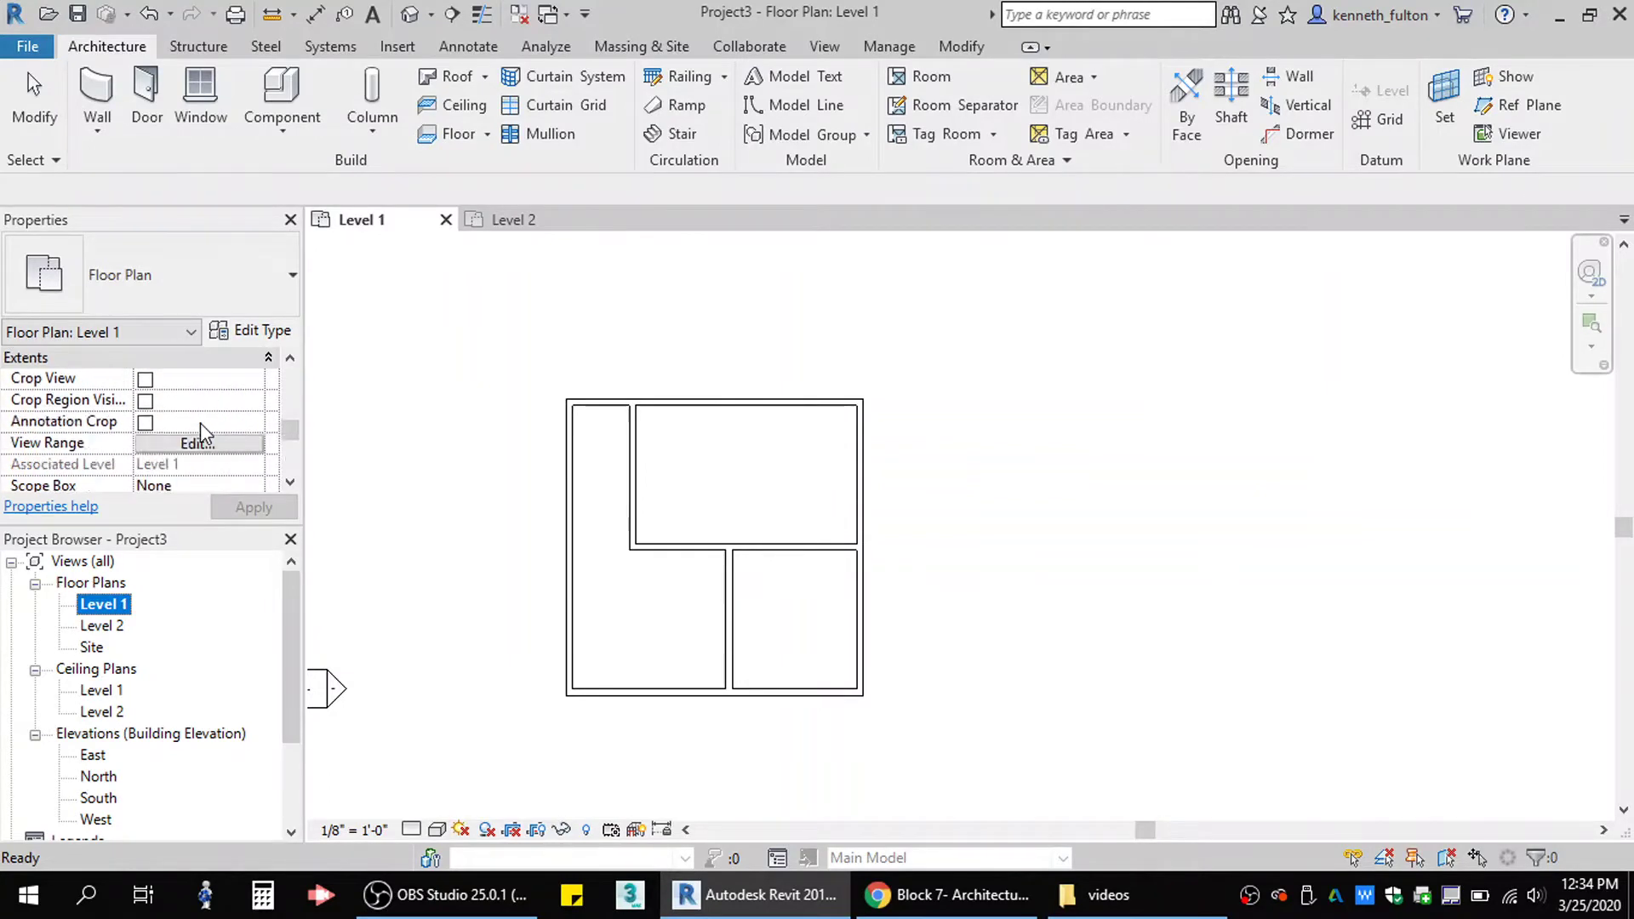
scroll(204, 433, up, 4)
scroll(202, 432, up, 4)
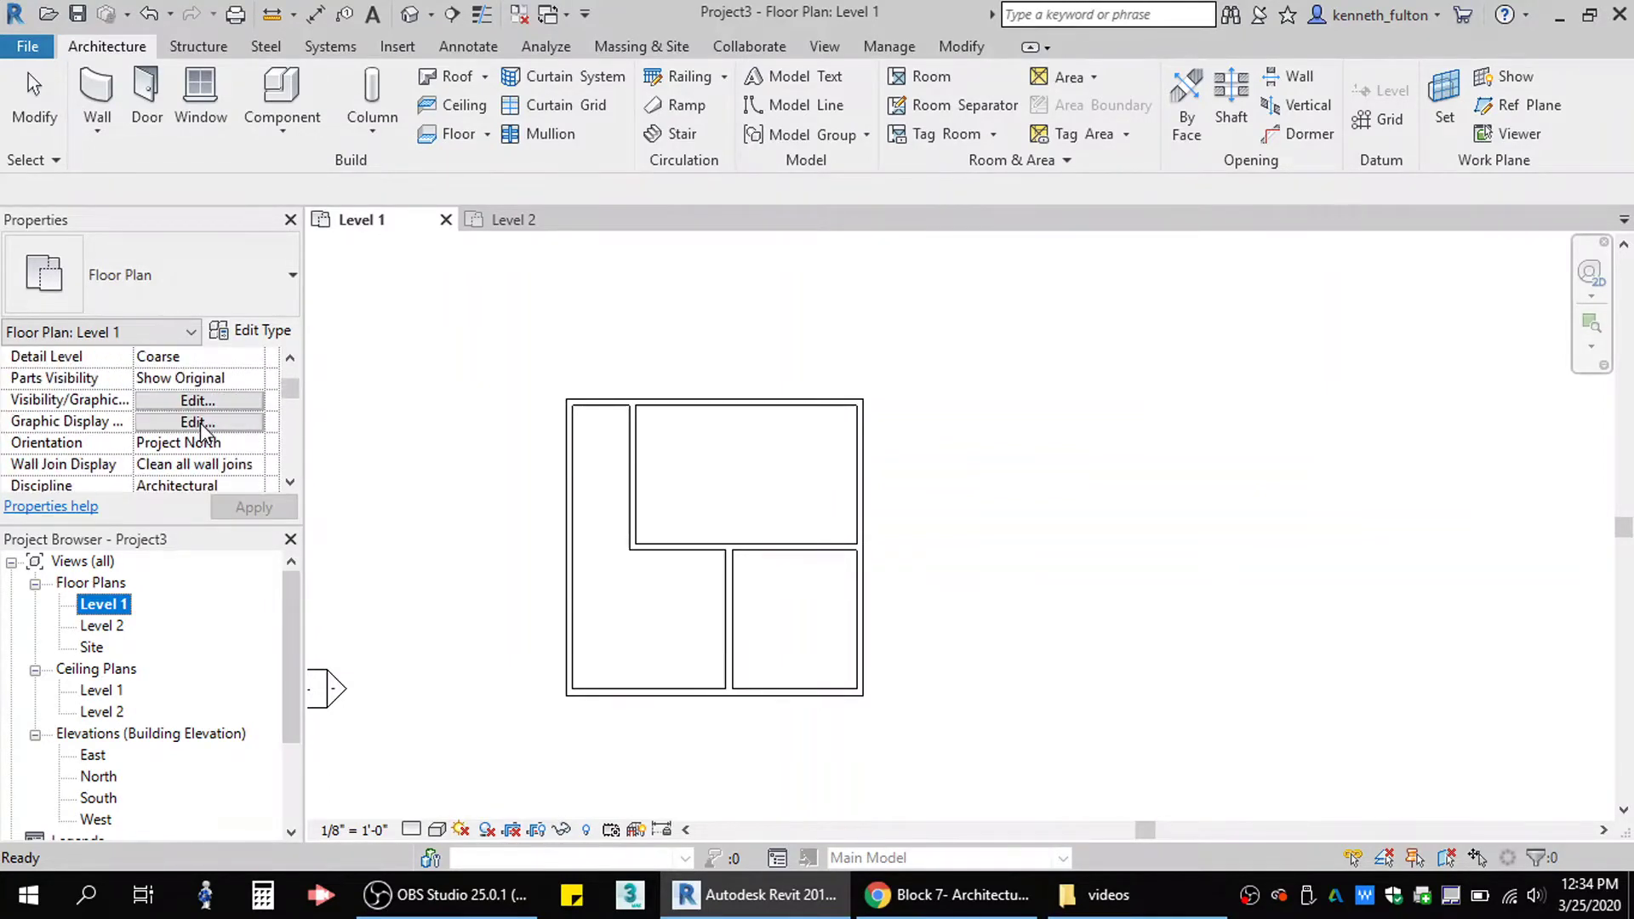
scroll(201, 430, up, 2)
scroll(202, 430, down, 4)
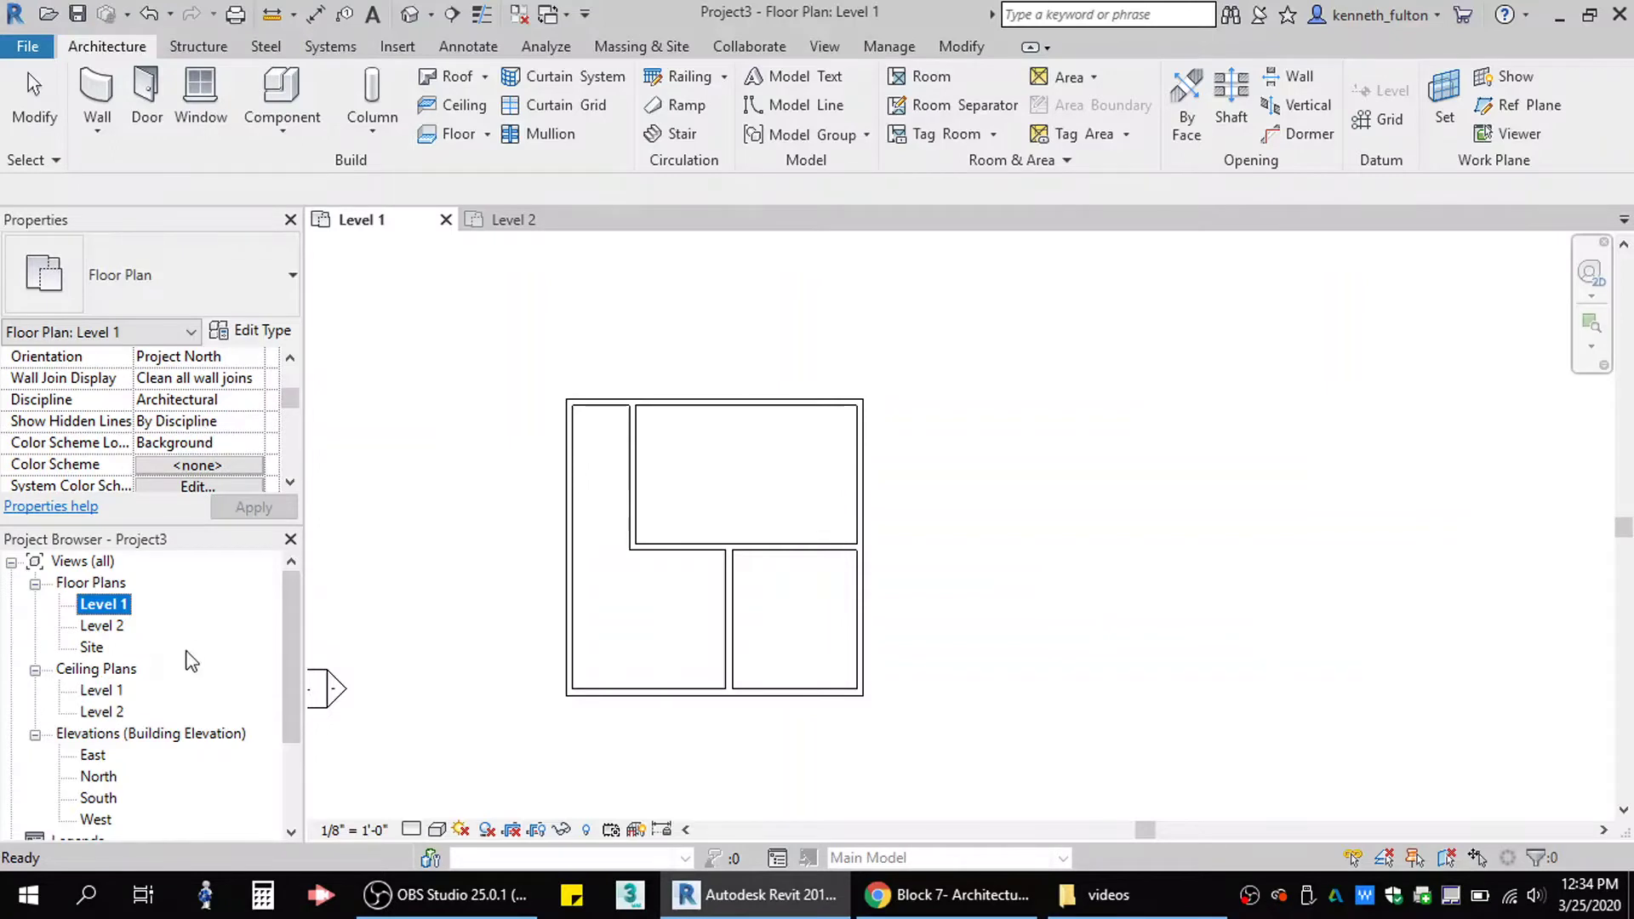
Open the Level 2 floor plan and set the unconnected height for new Generic - 8" walls to 10'.
double_click(105, 628)
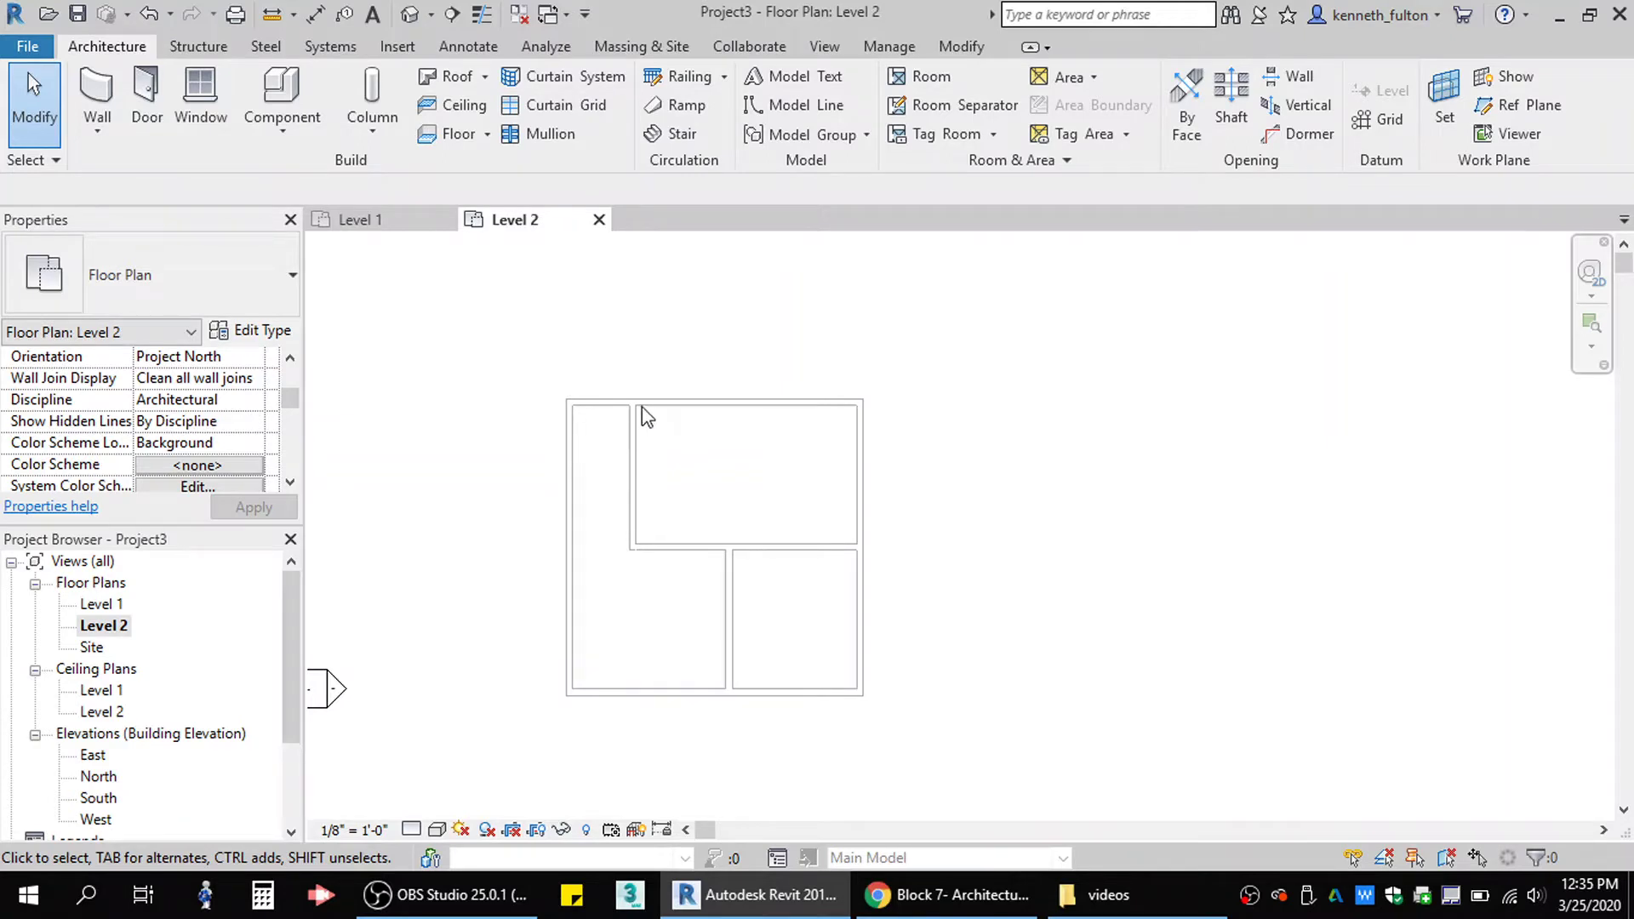
click(96, 89)
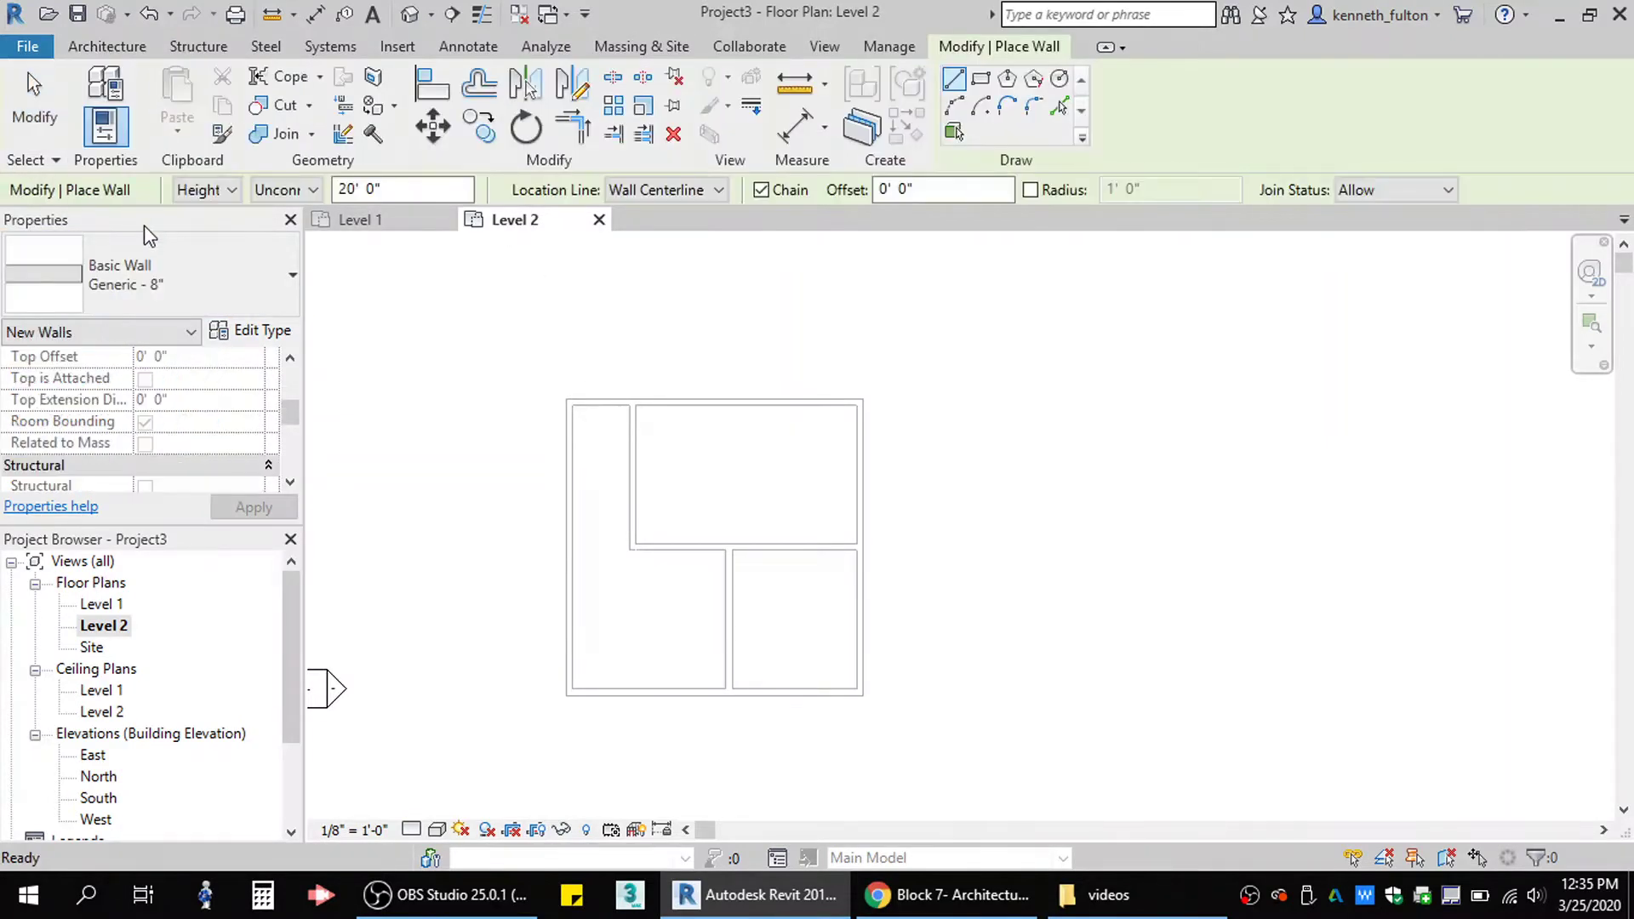
scroll(201, 393, up, 3)
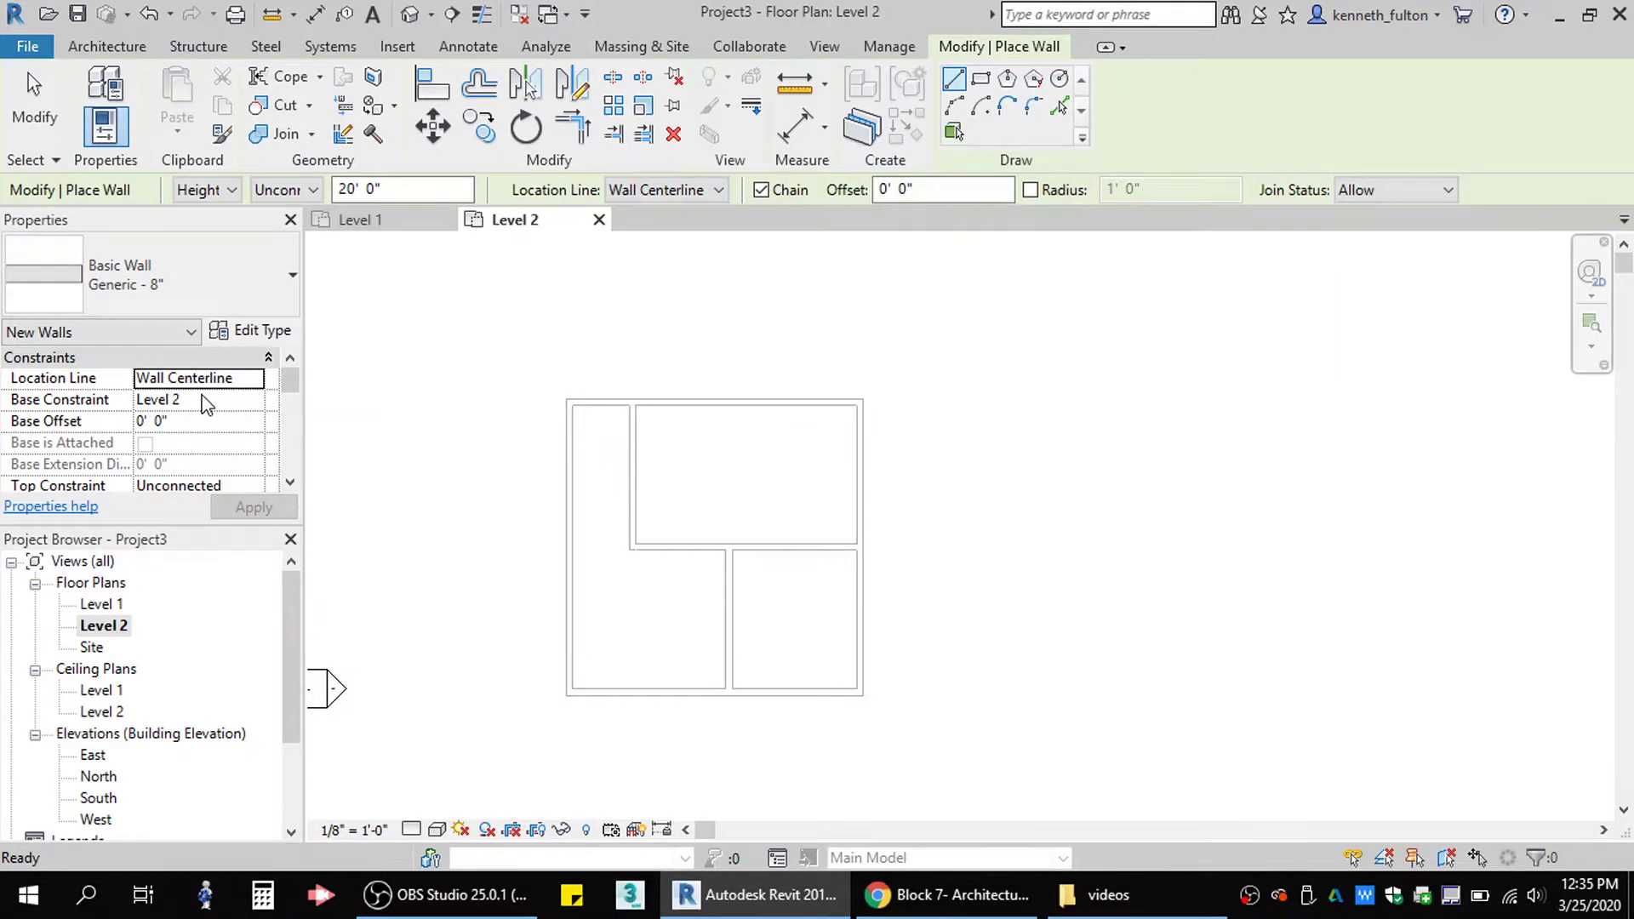
scroll(204, 404, down, 1)
drag(171, 464, 130, 464)
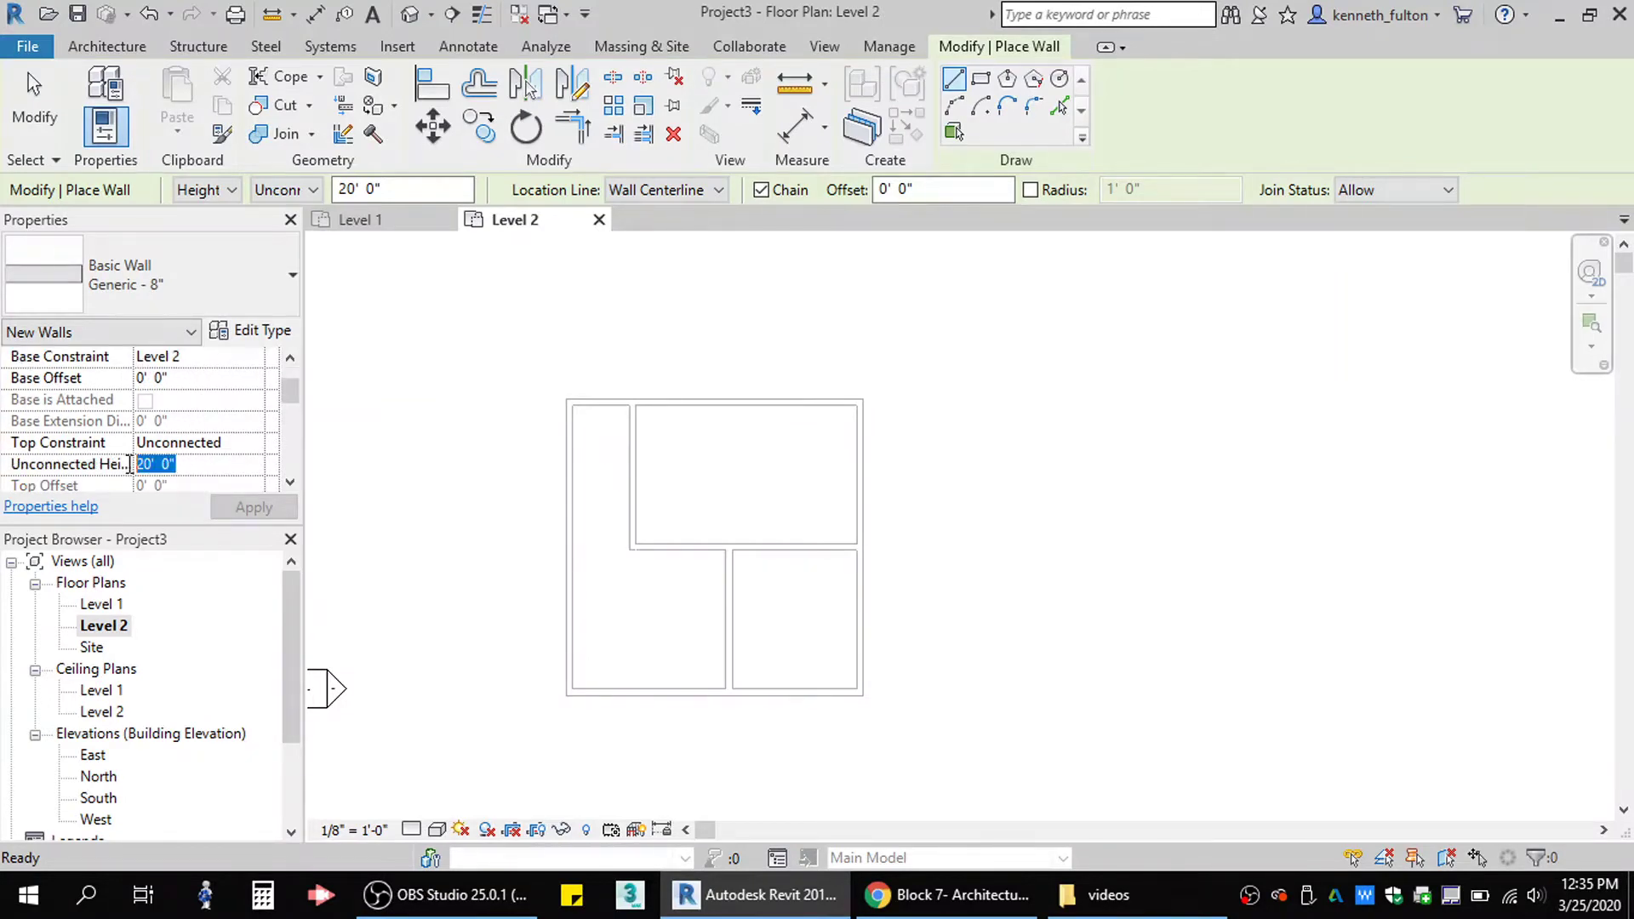
text(10)
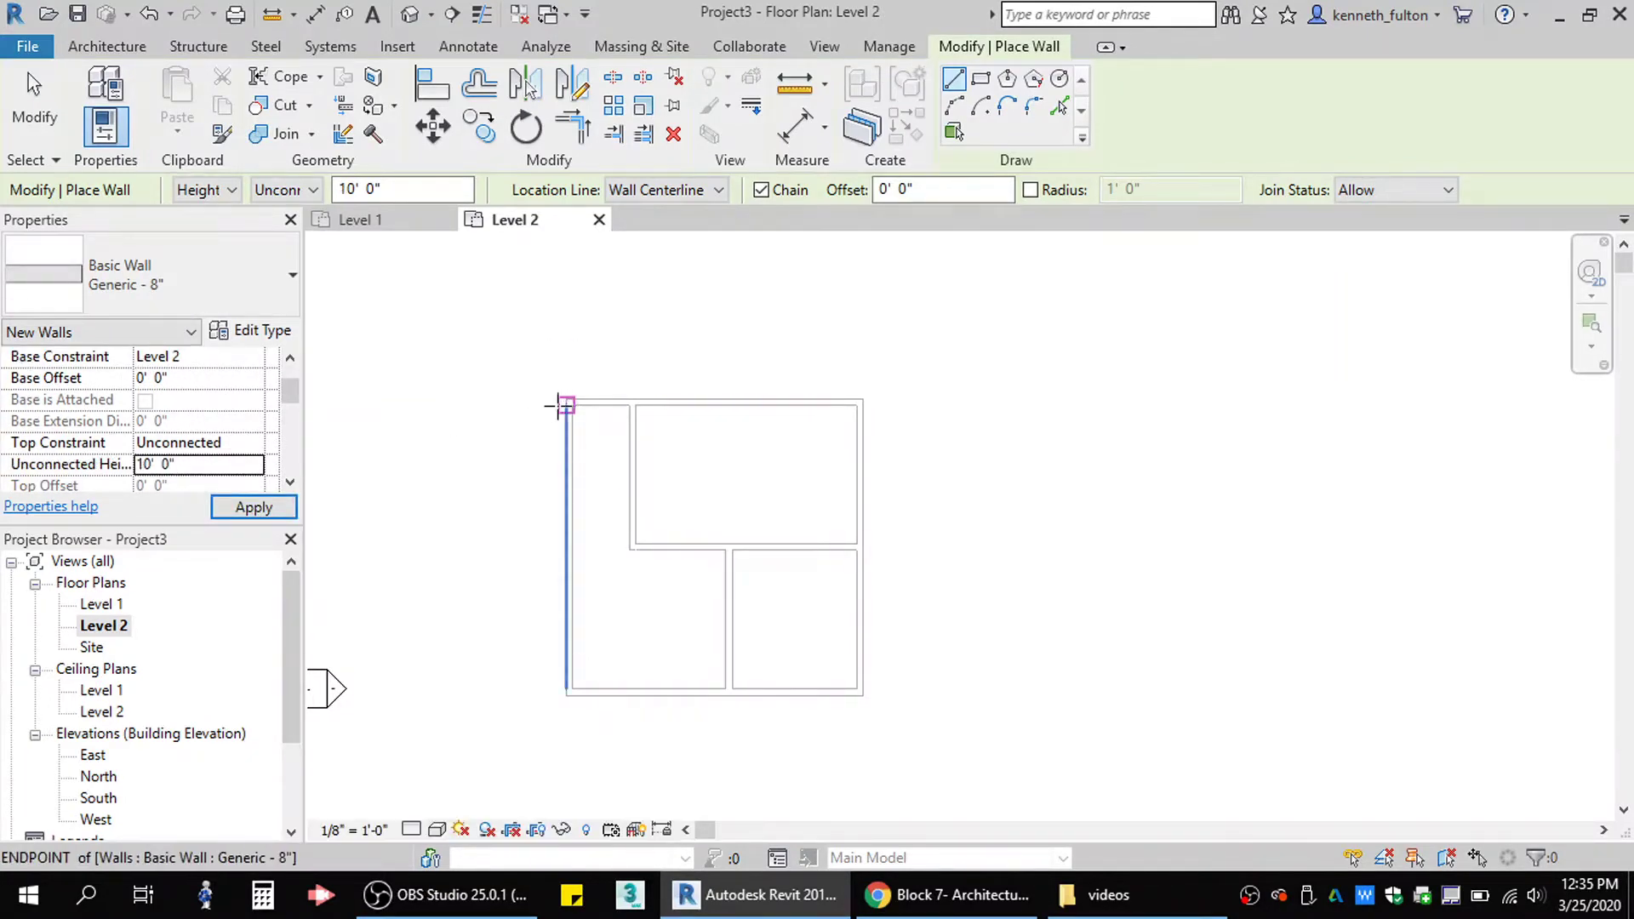
click(426, 349)
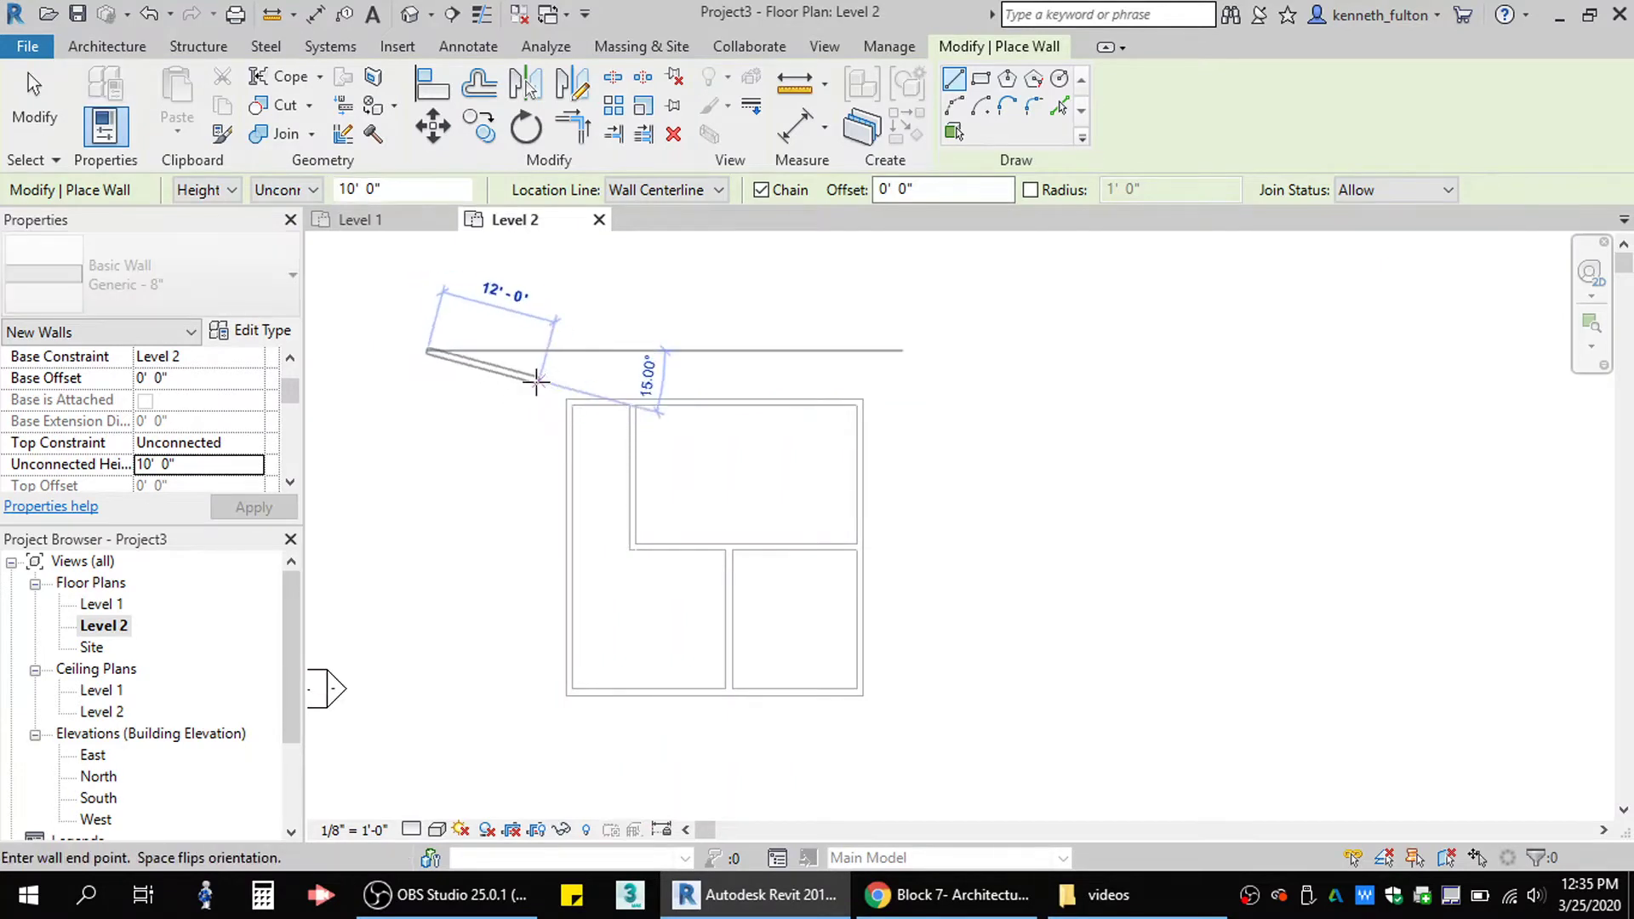
right_click(572, 385)
click(594, 397)
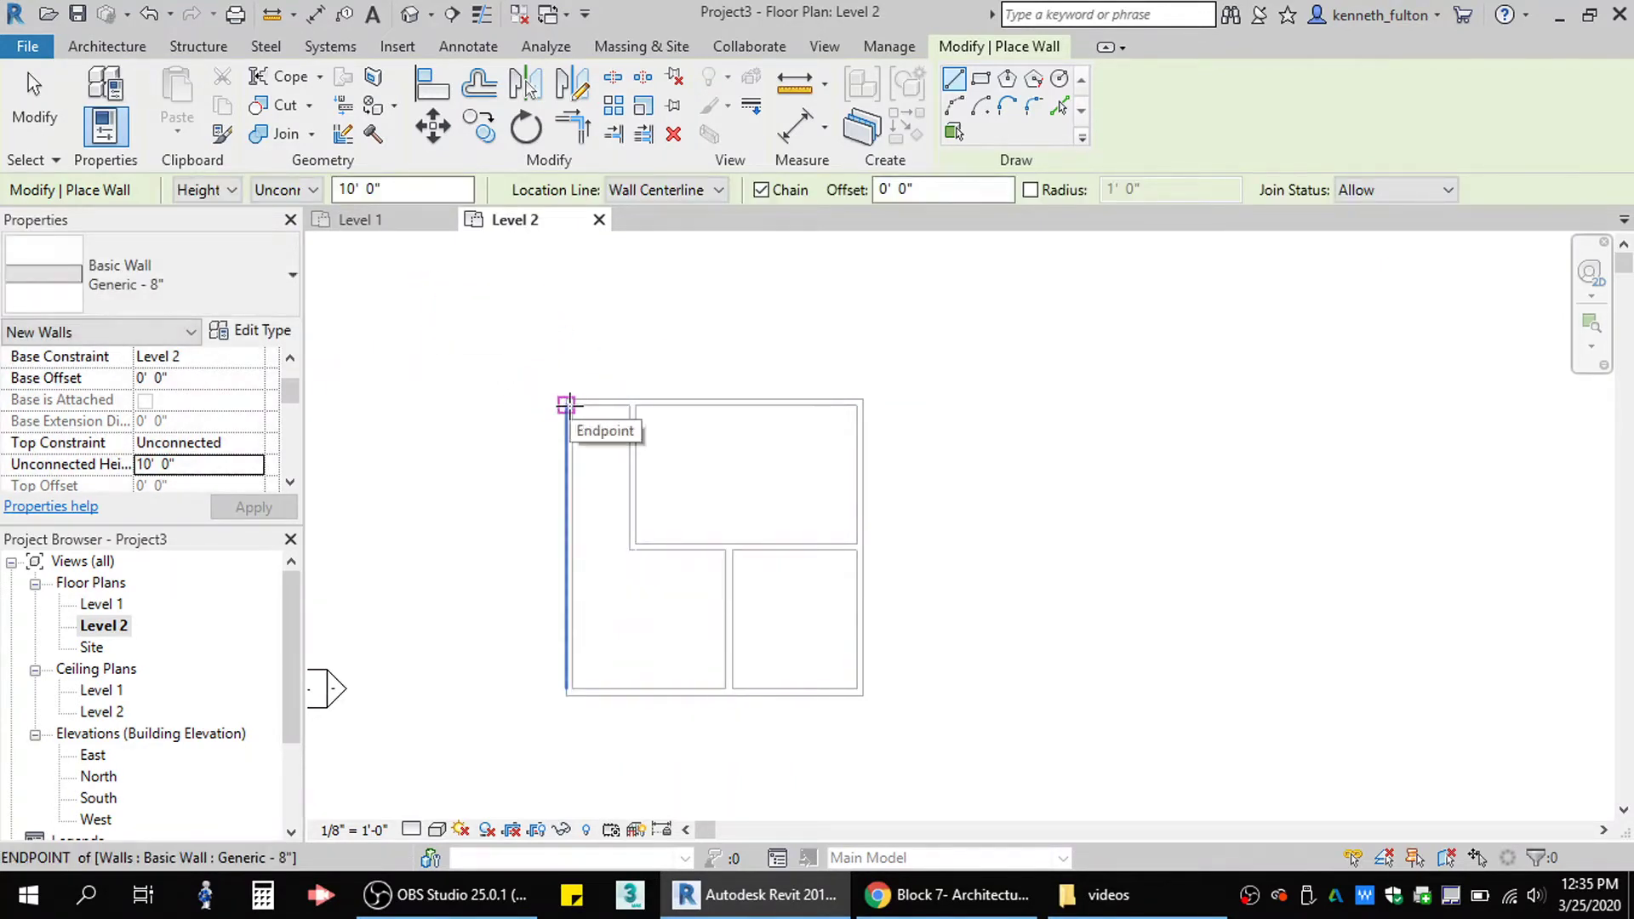
Draw a 30' wall on Level 2 over the upper exterior wall, from its left corner to its right corner.
click(569, 402)
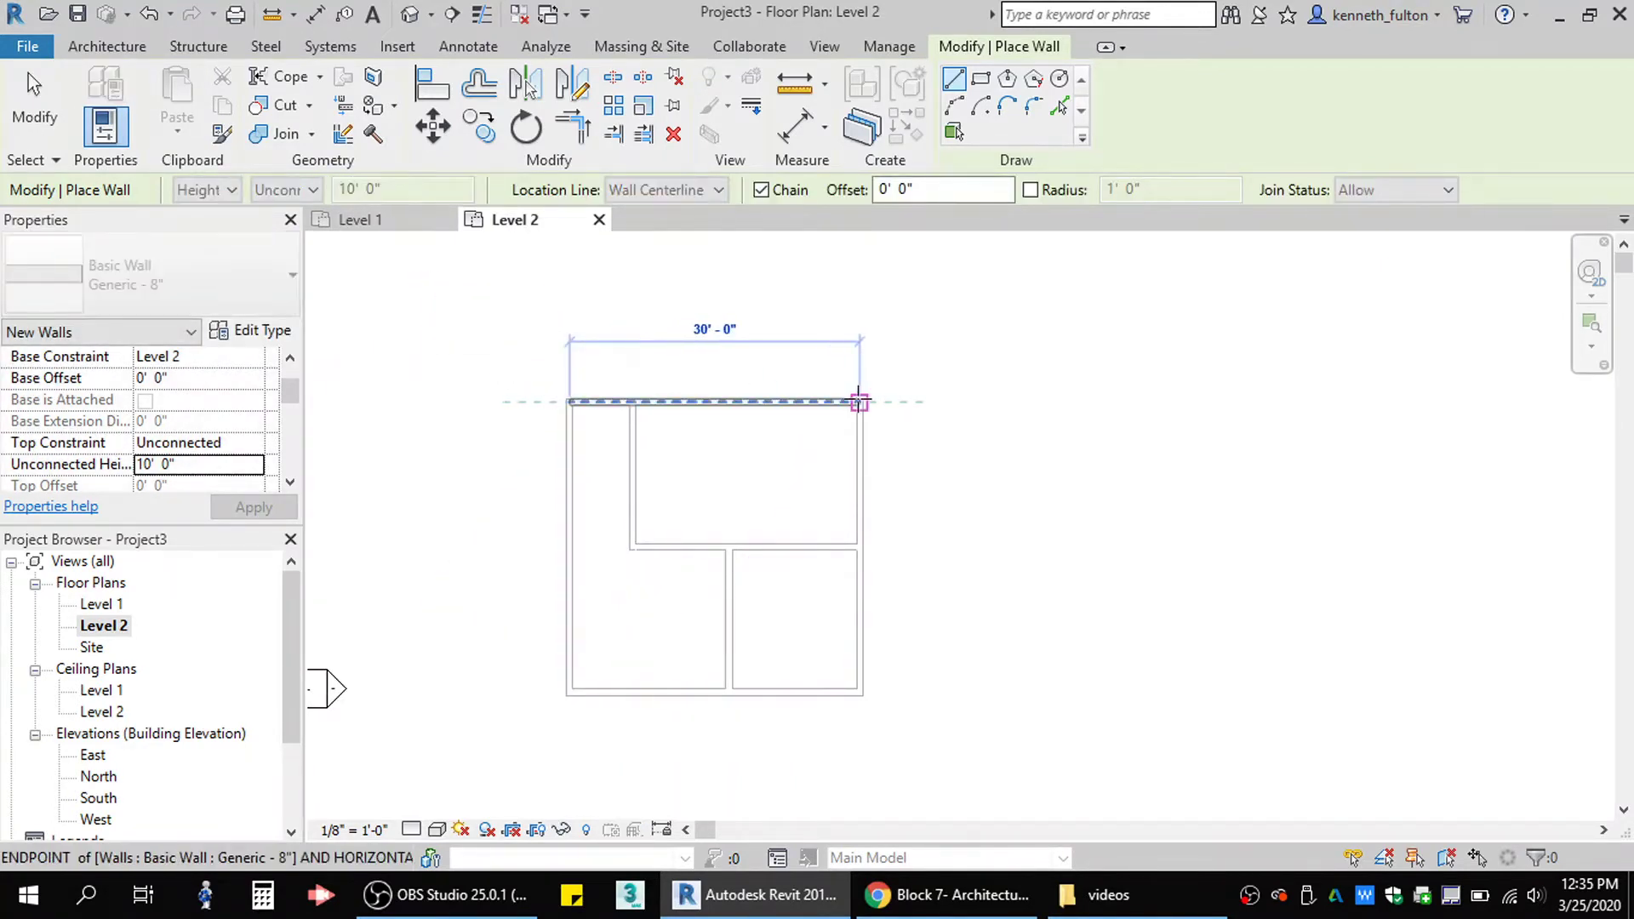
click(860, 402)
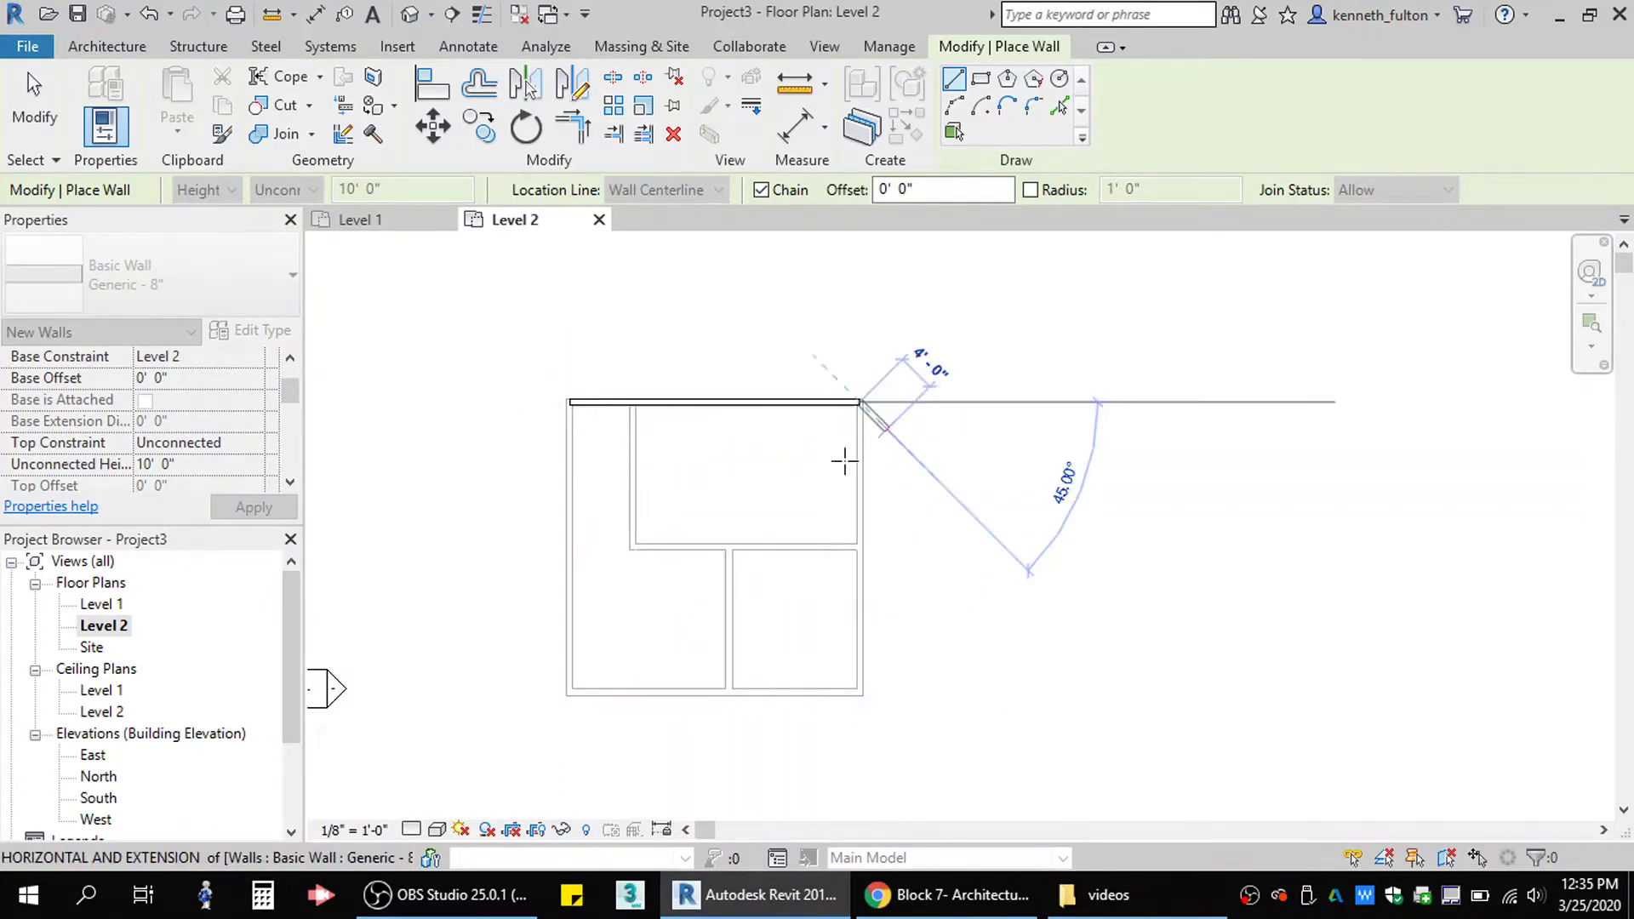
right_click(834, 470)
click(860, 485)
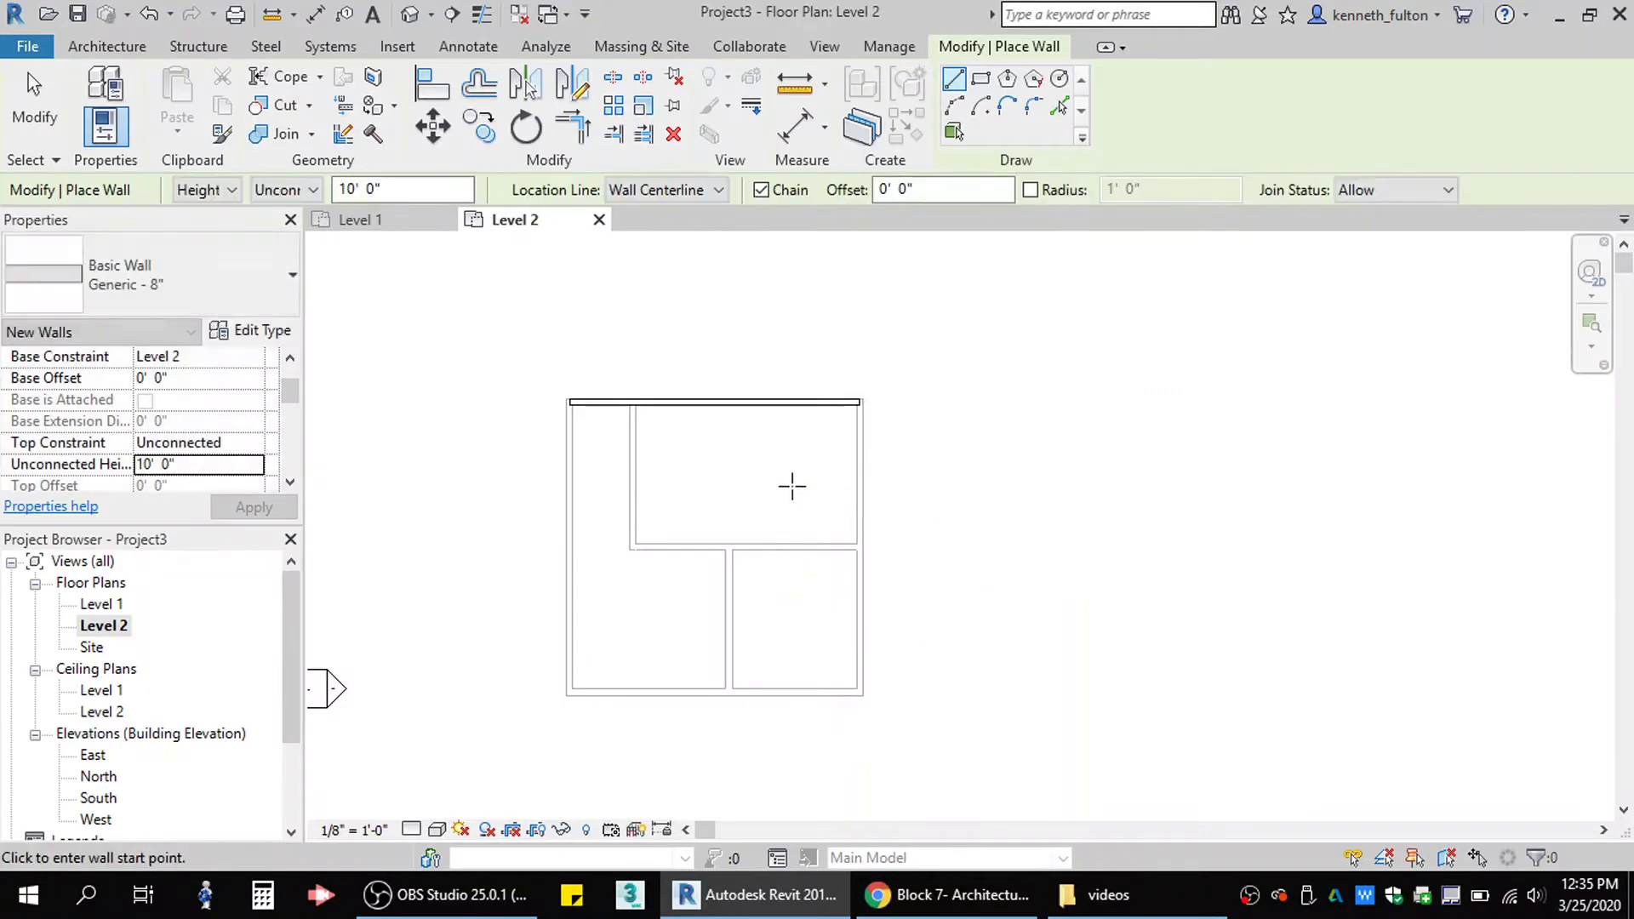
Remove the new Level 2 wall over the upper exterior wall.
key(Escape)
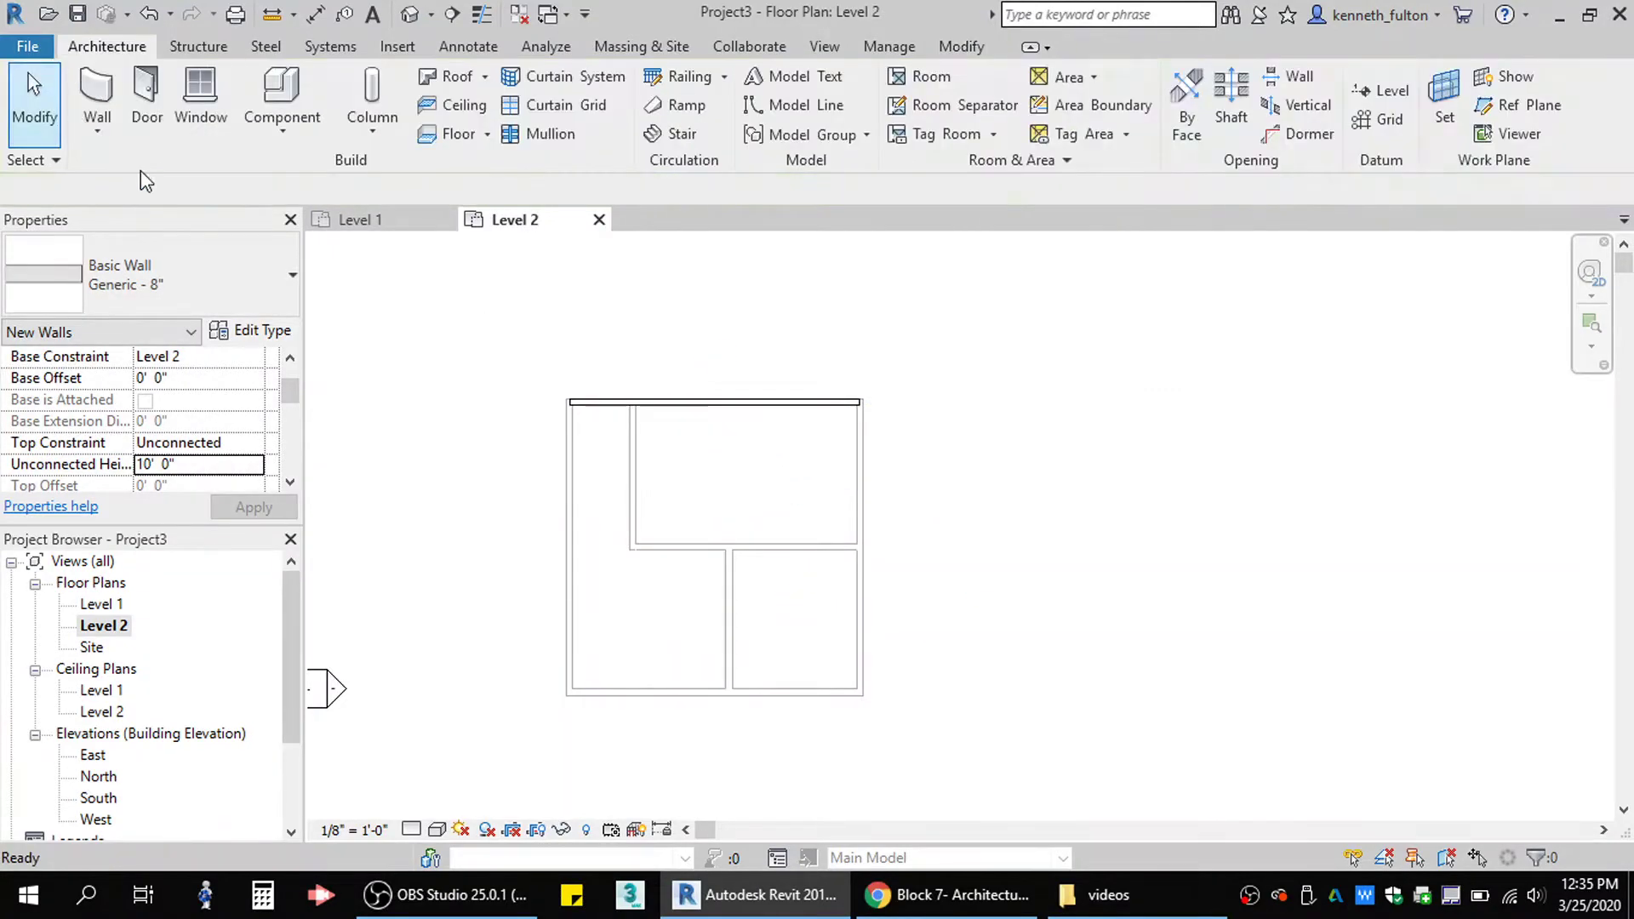
click(672, 402)
key(Escape)
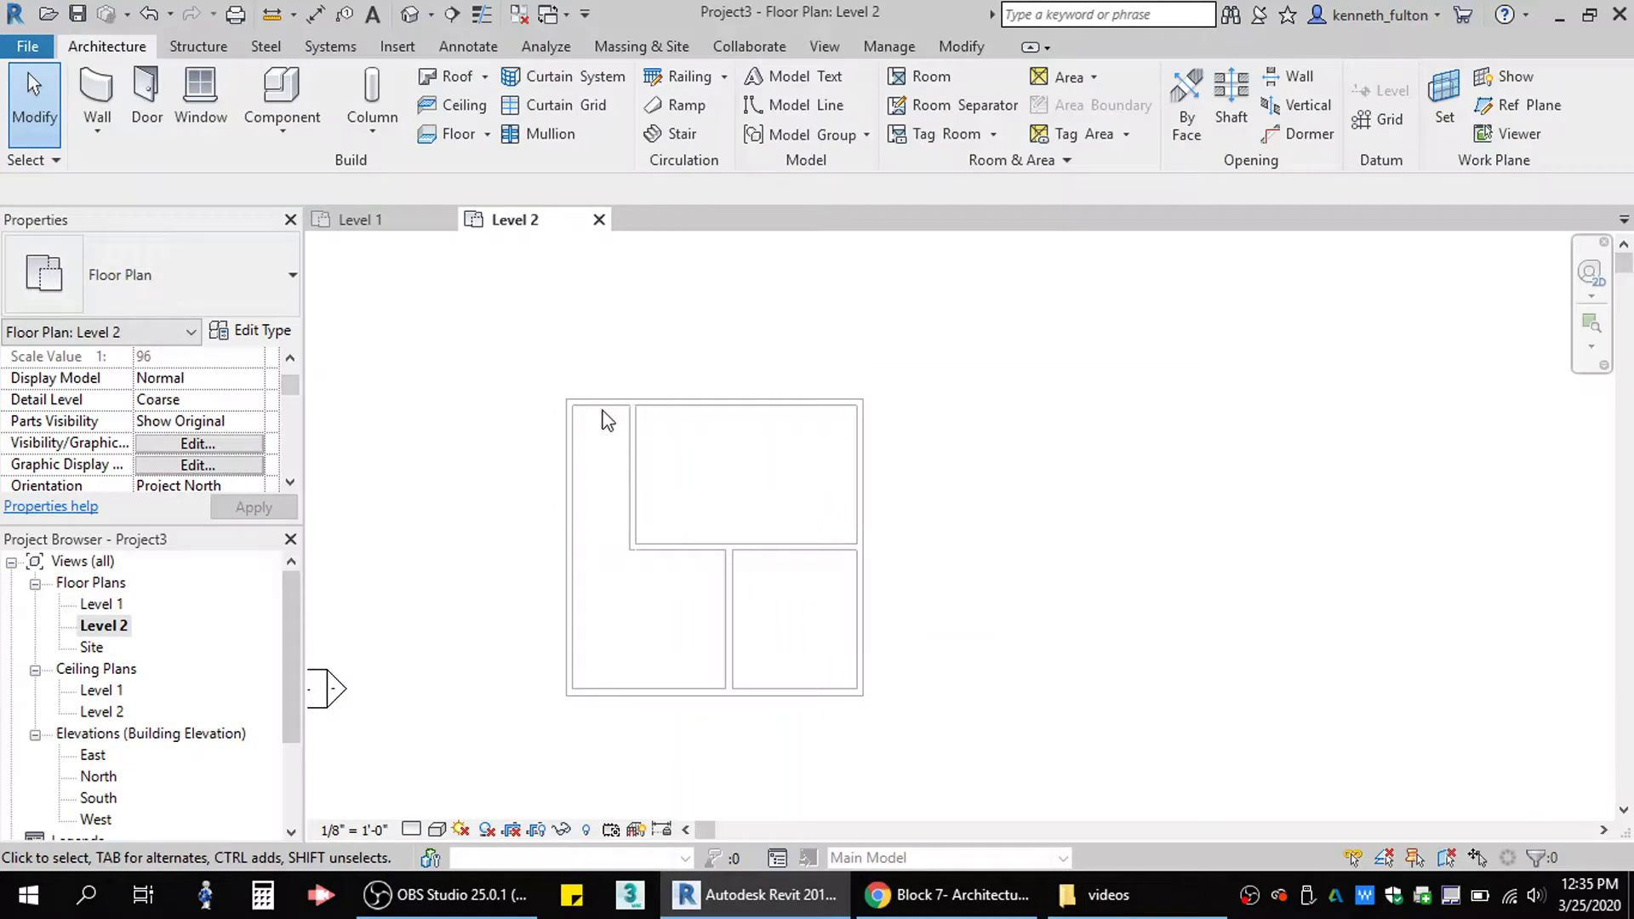
In the Level 1 floor plan, set the unconnected height of the upper and left exterior walls to 20'.
click(665, 402)
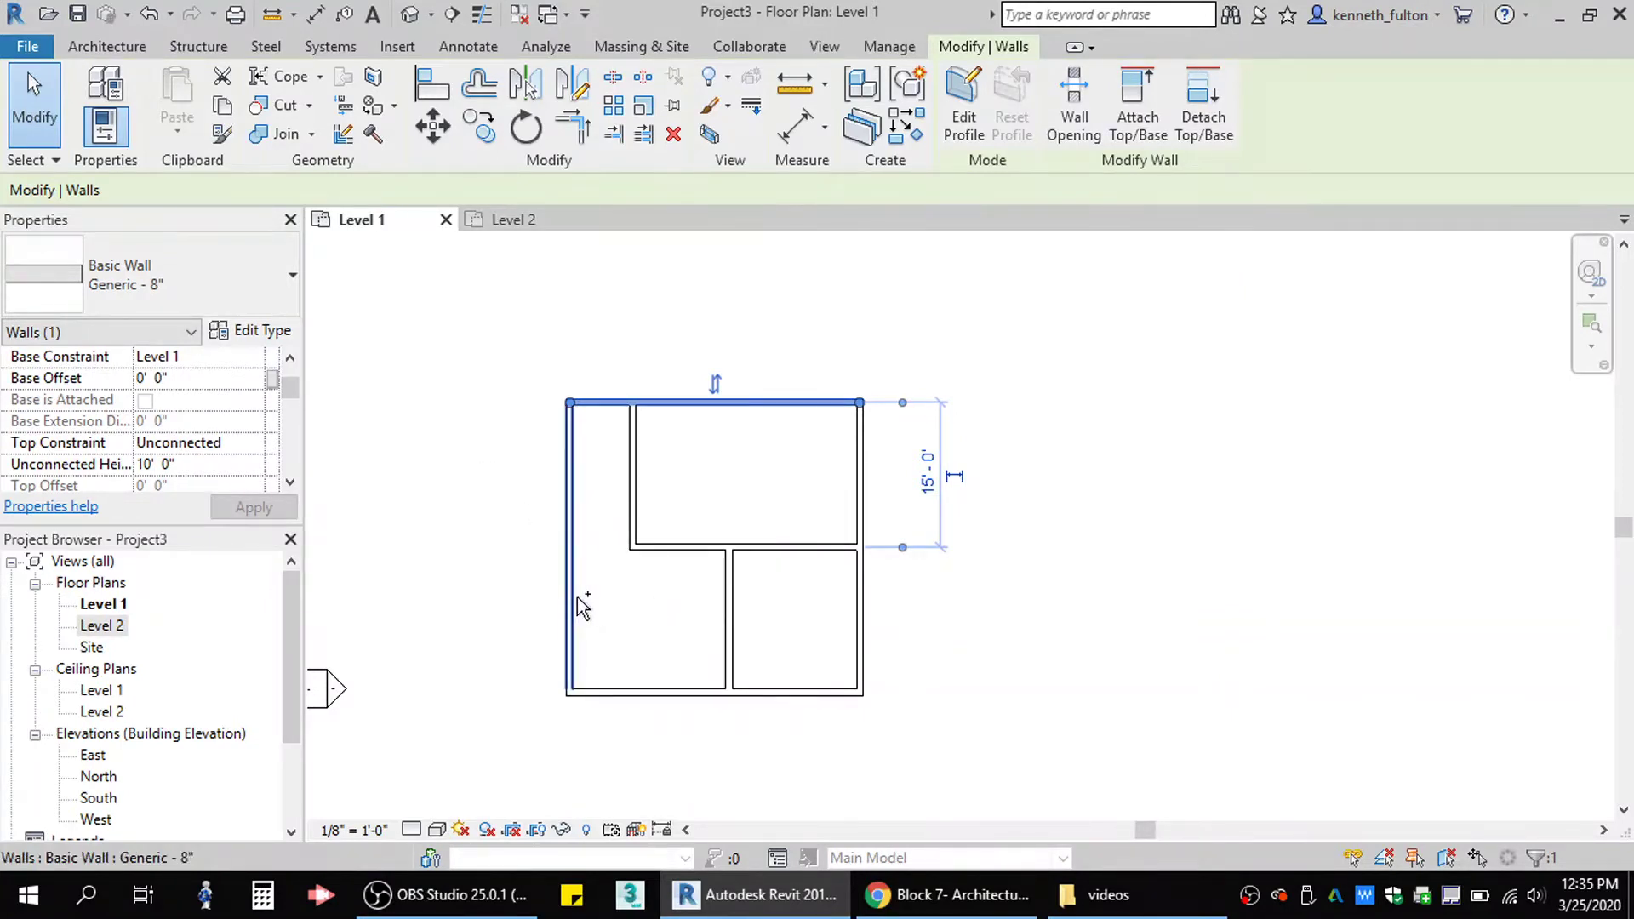
click(207, 464)
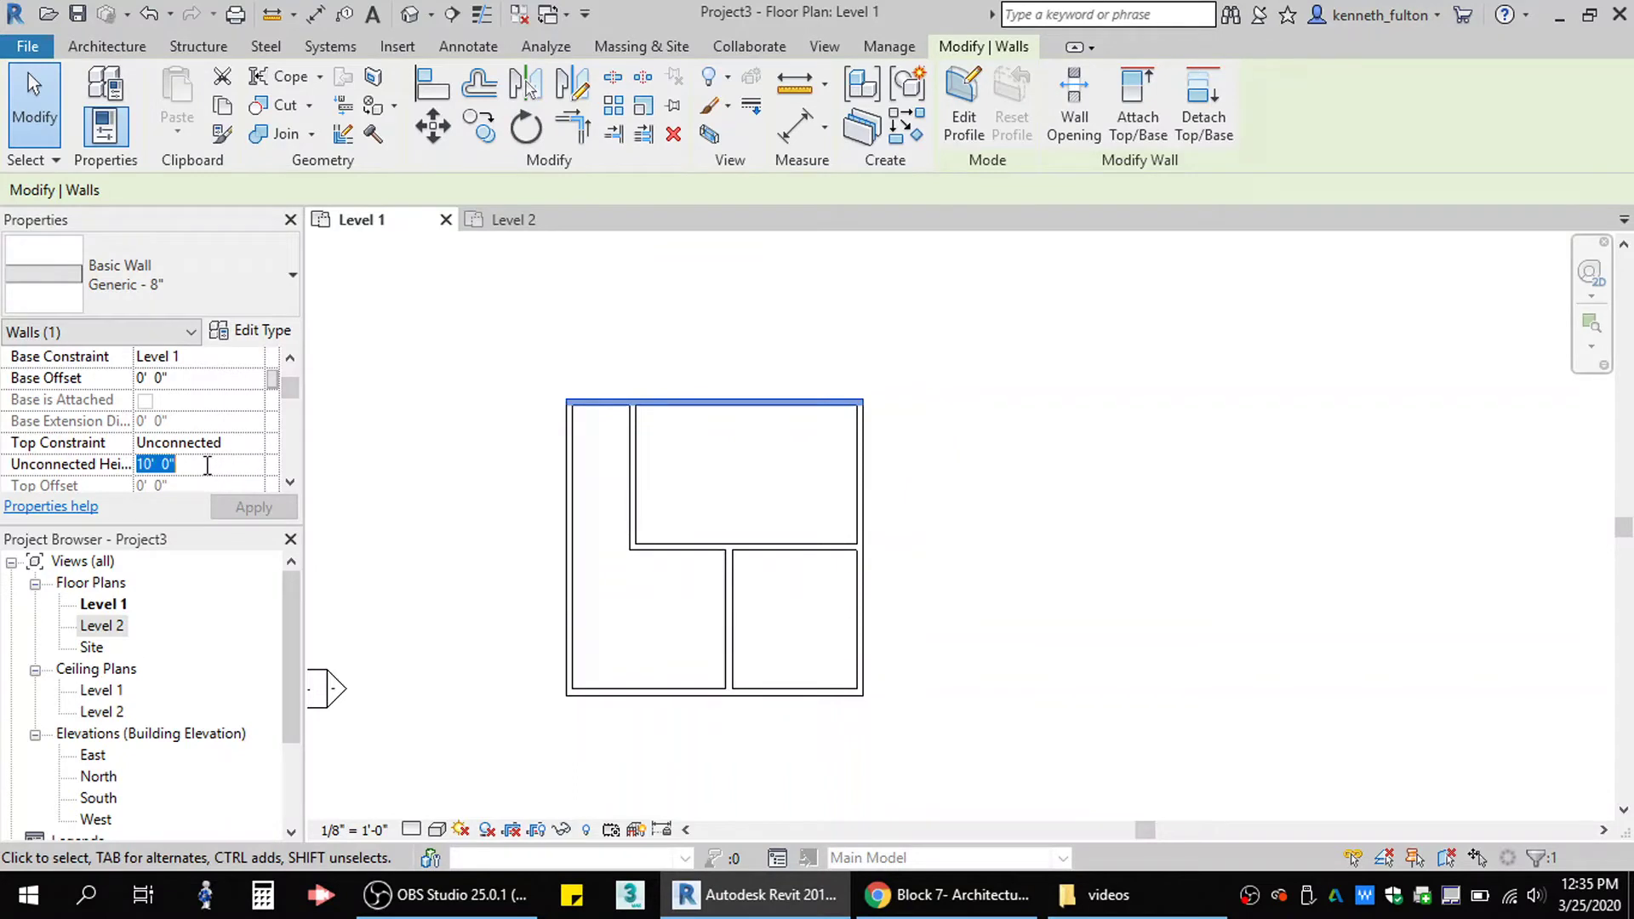
text(2)
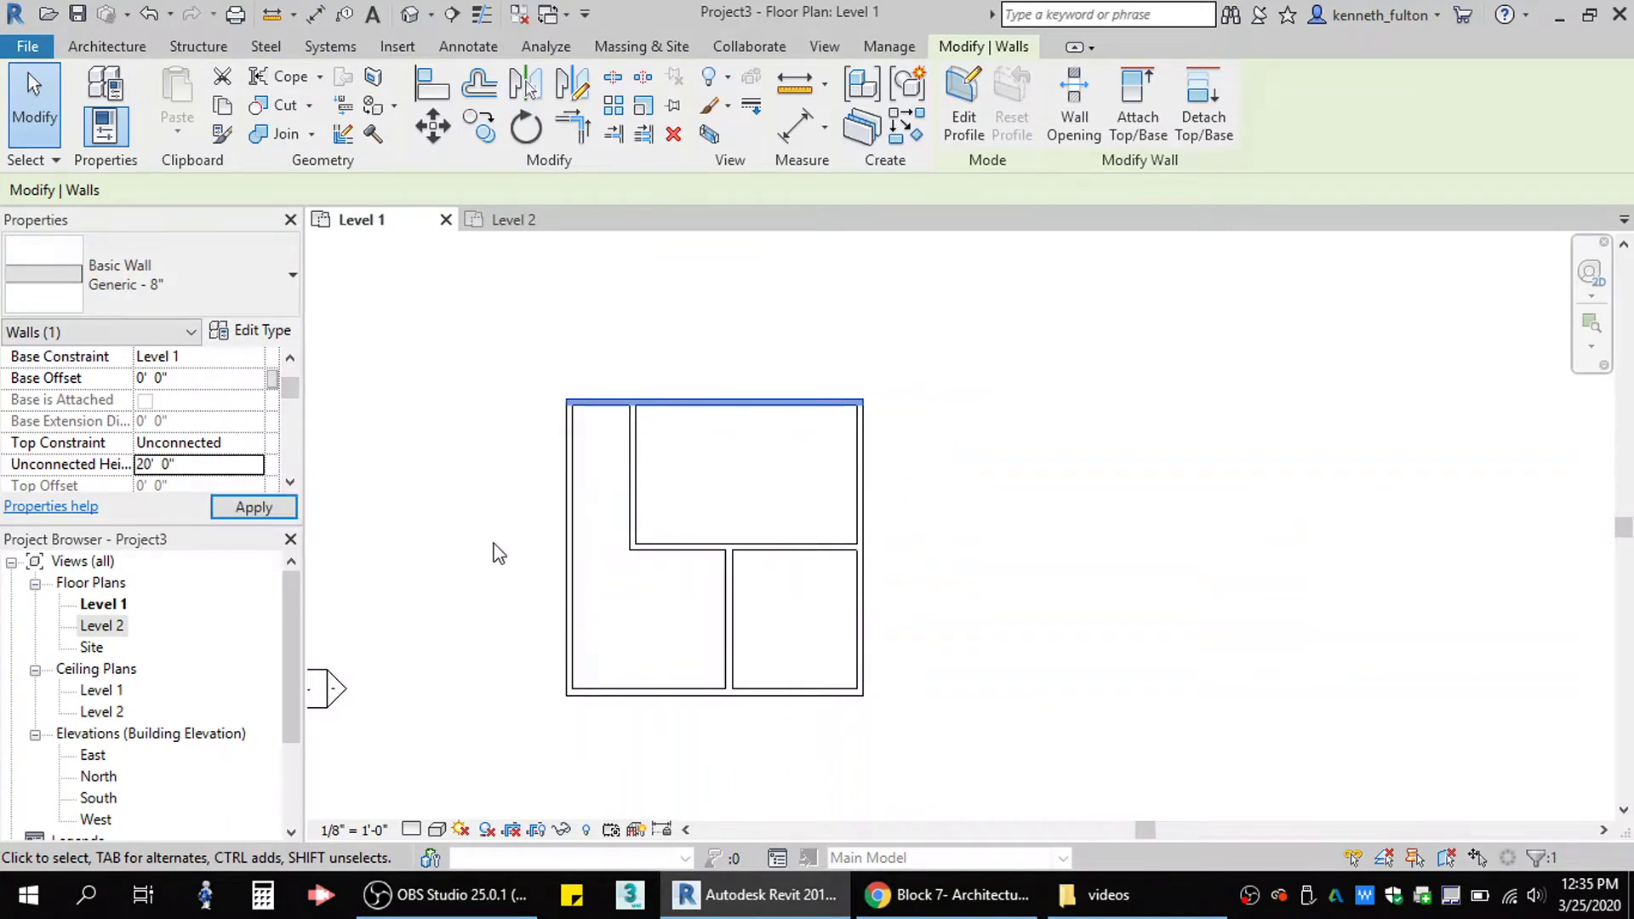
click(568, 535)
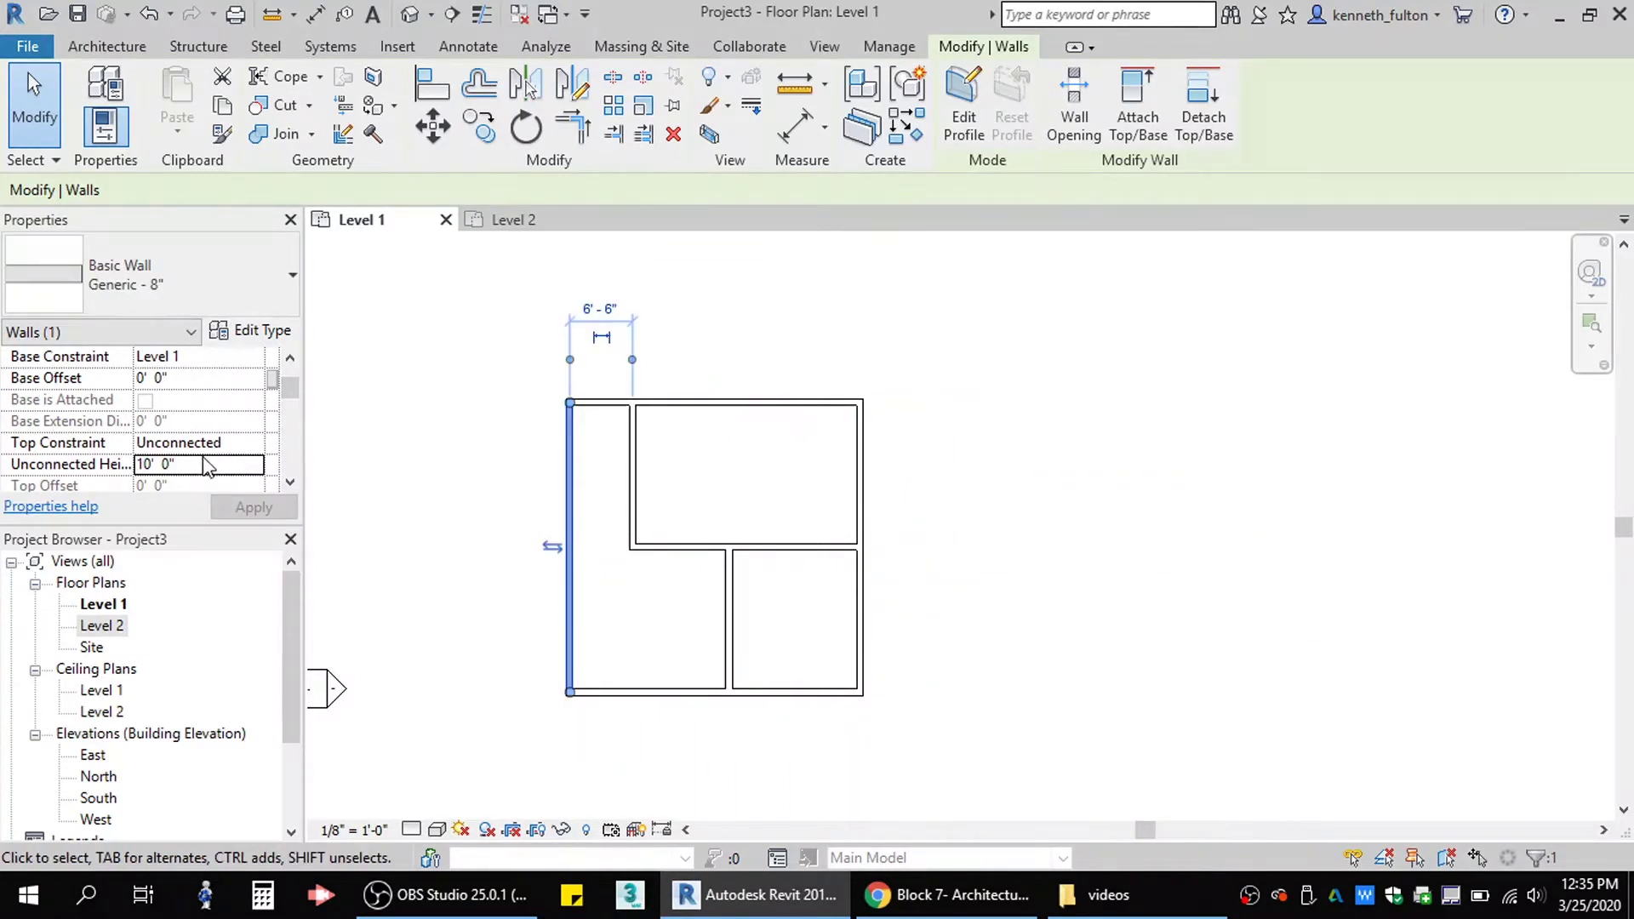
click(206, 465)
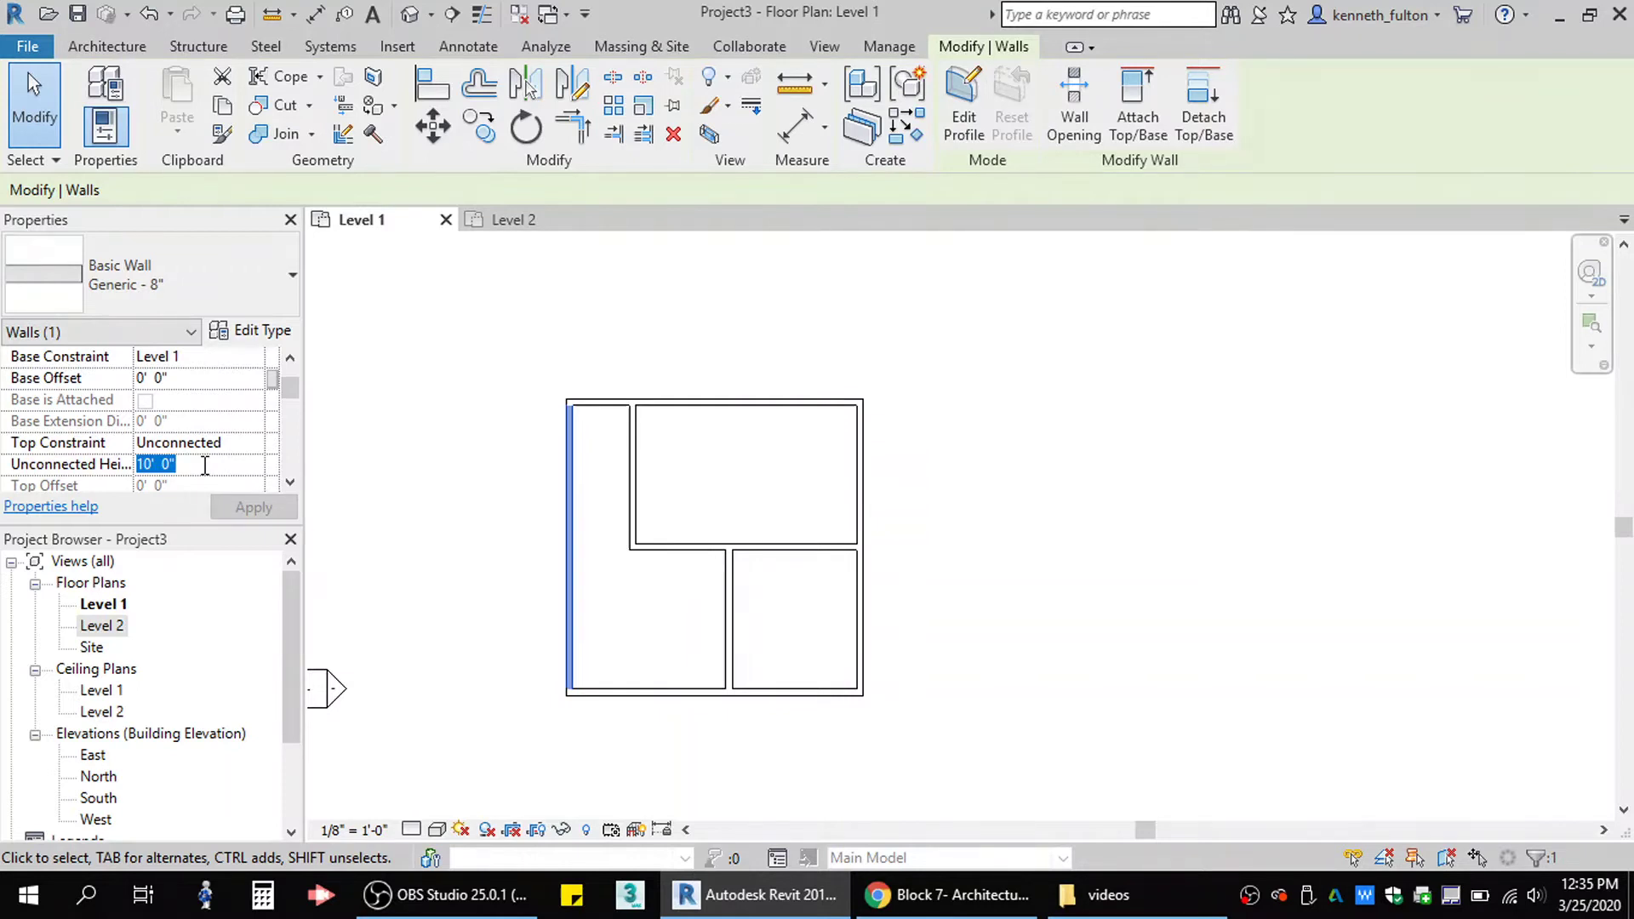
Set the unconnected height of the lower and right exterior walls to 20'.
click(657, 691)
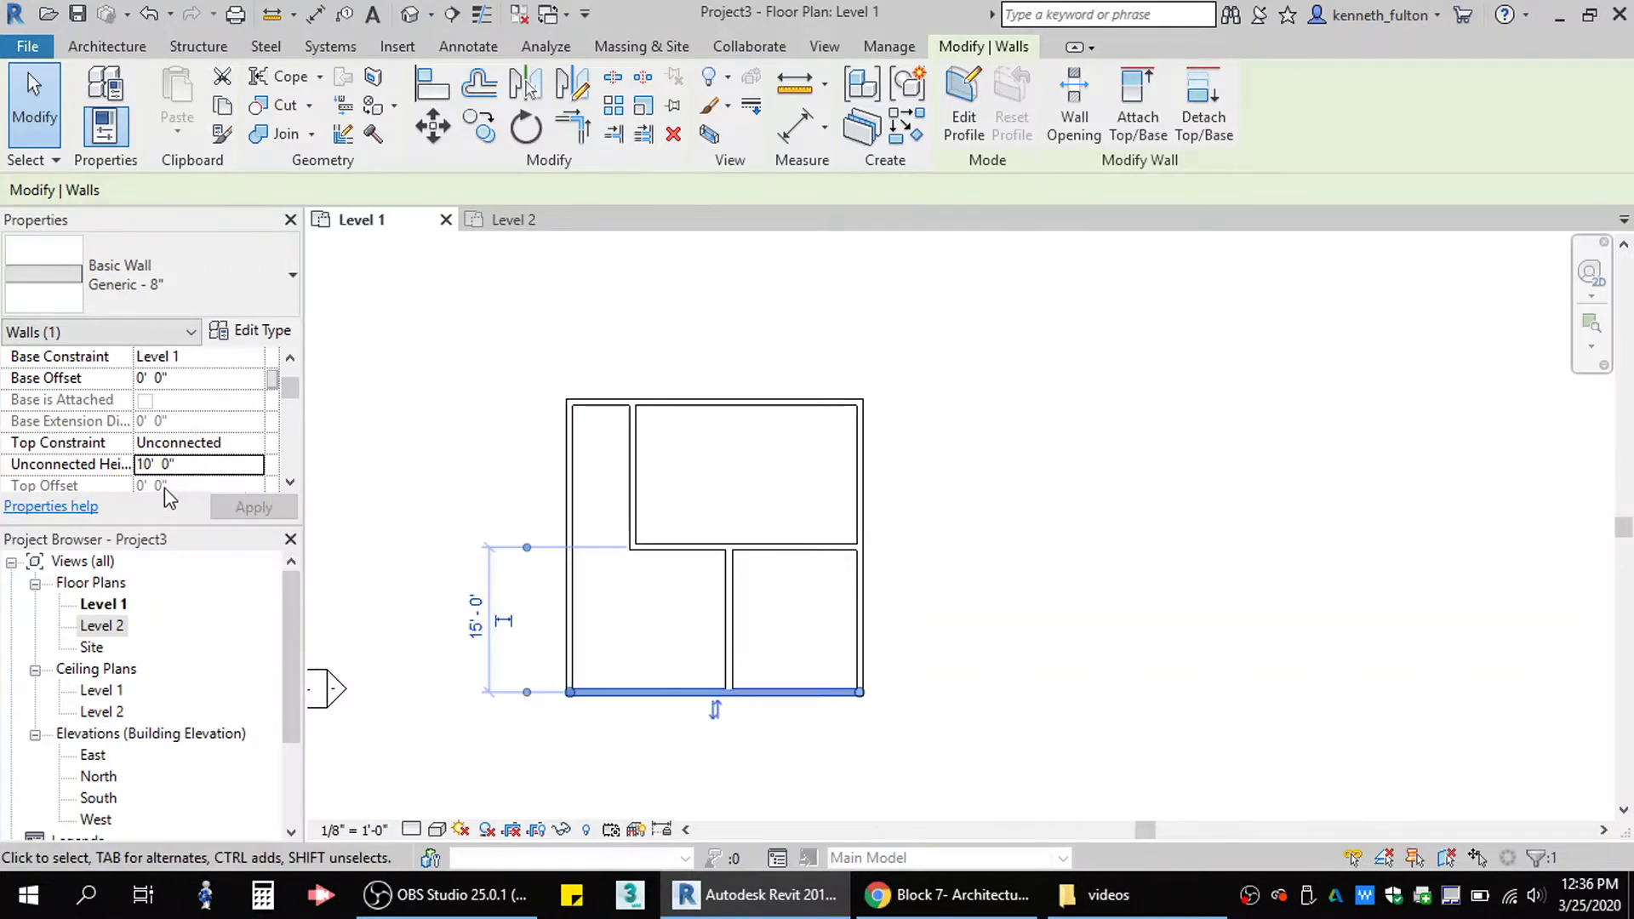
click(208, 477)
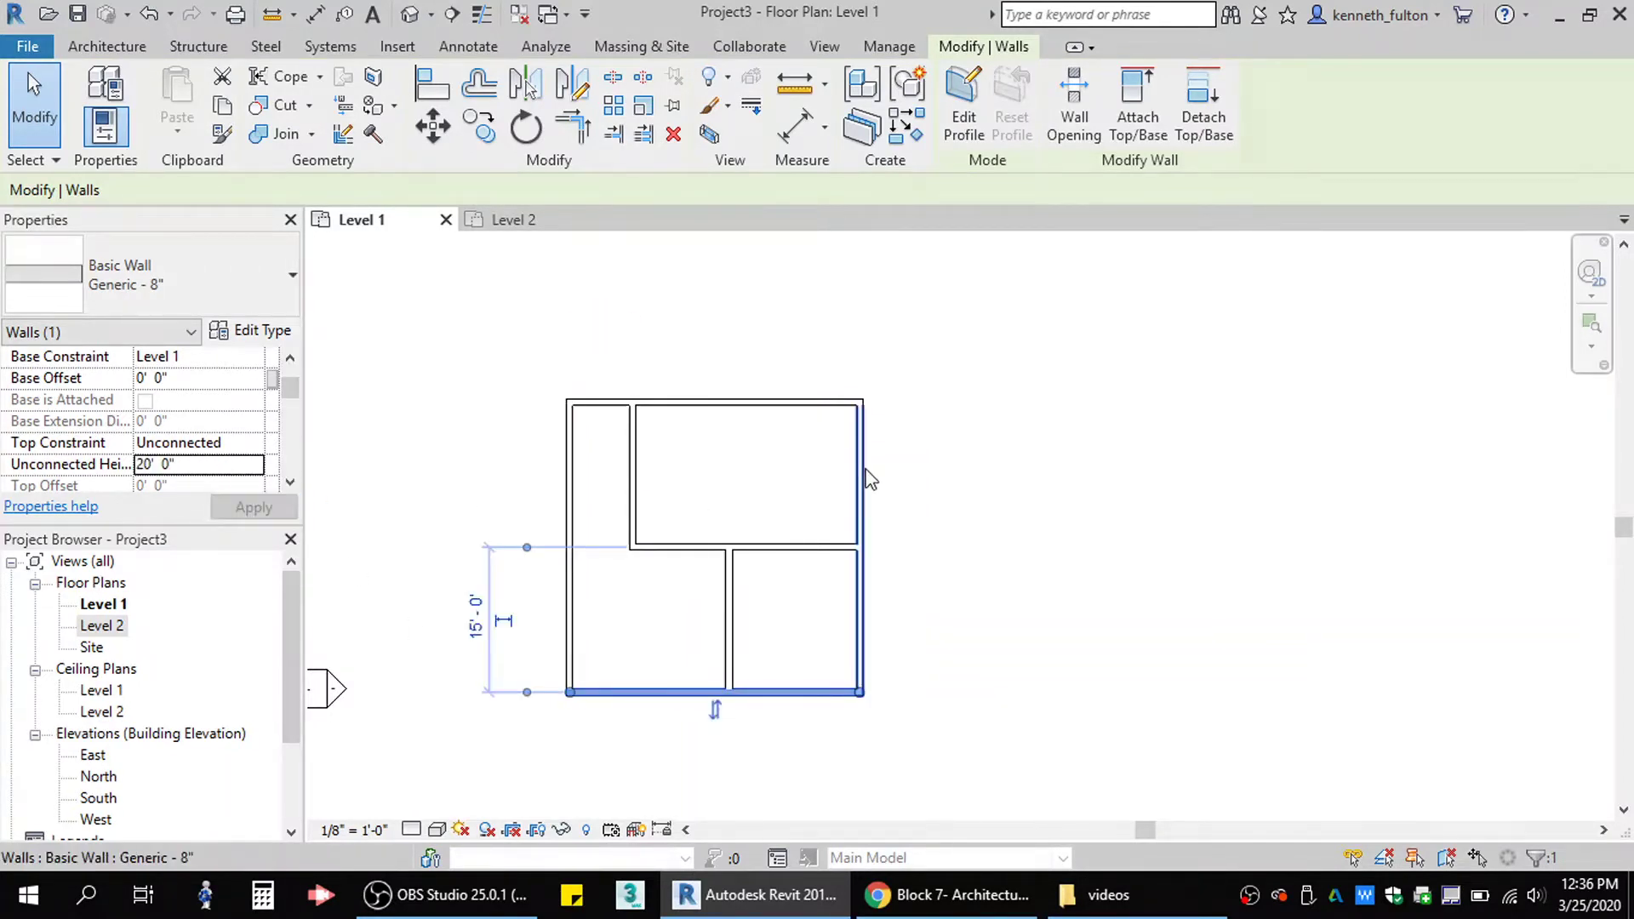
click(865, 477)
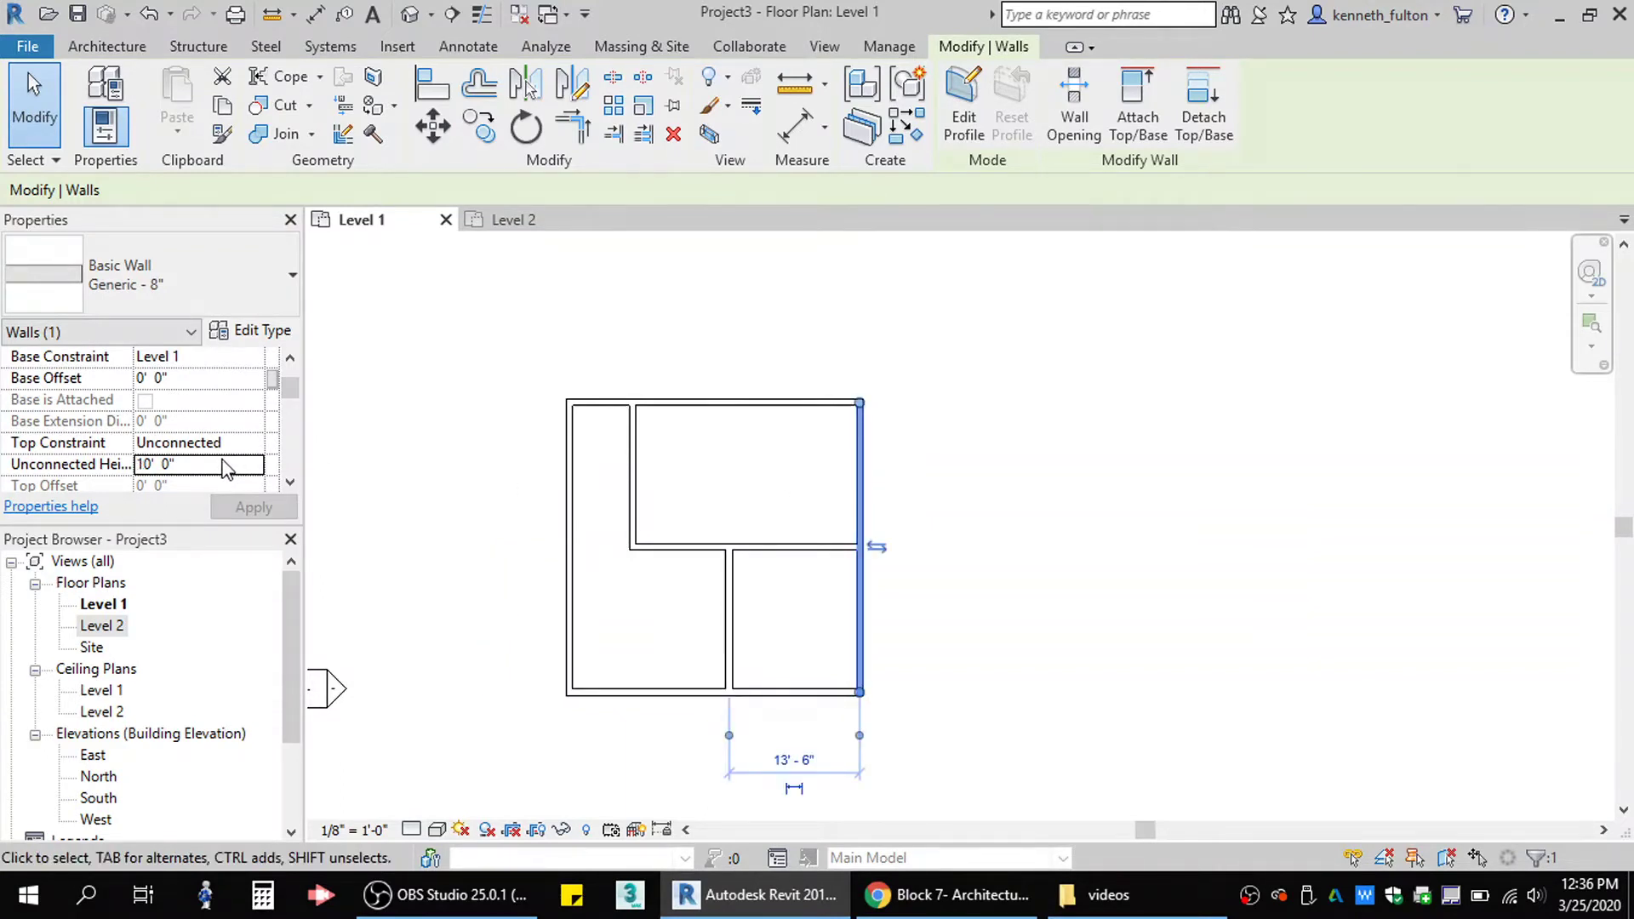
click(195, 462)
text(20)
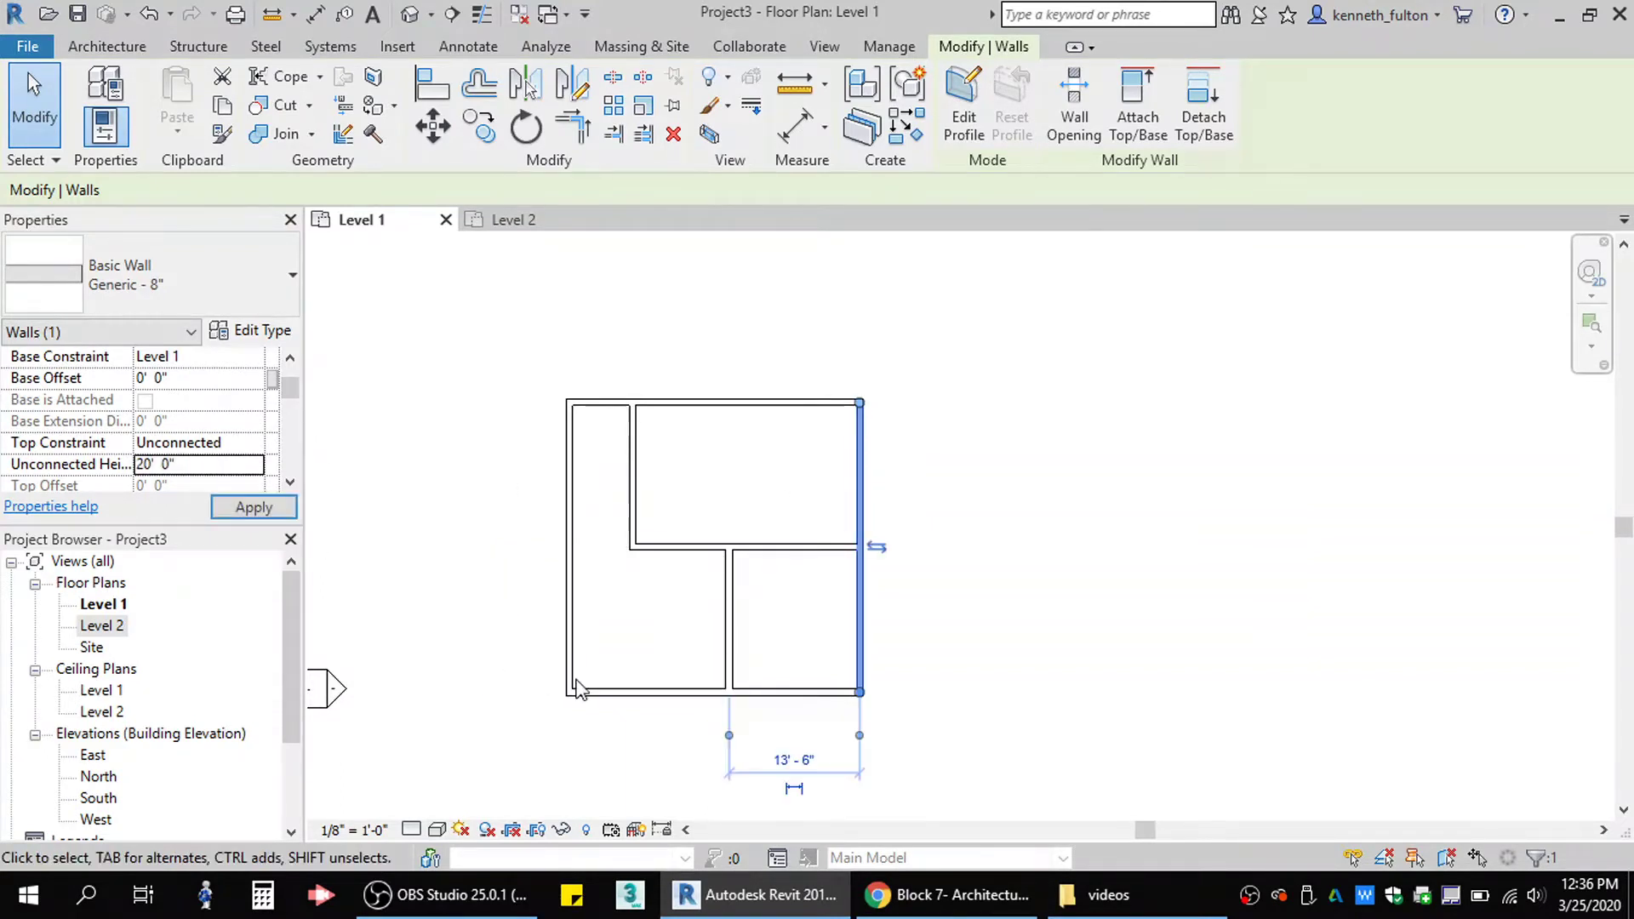
click(627, 691)
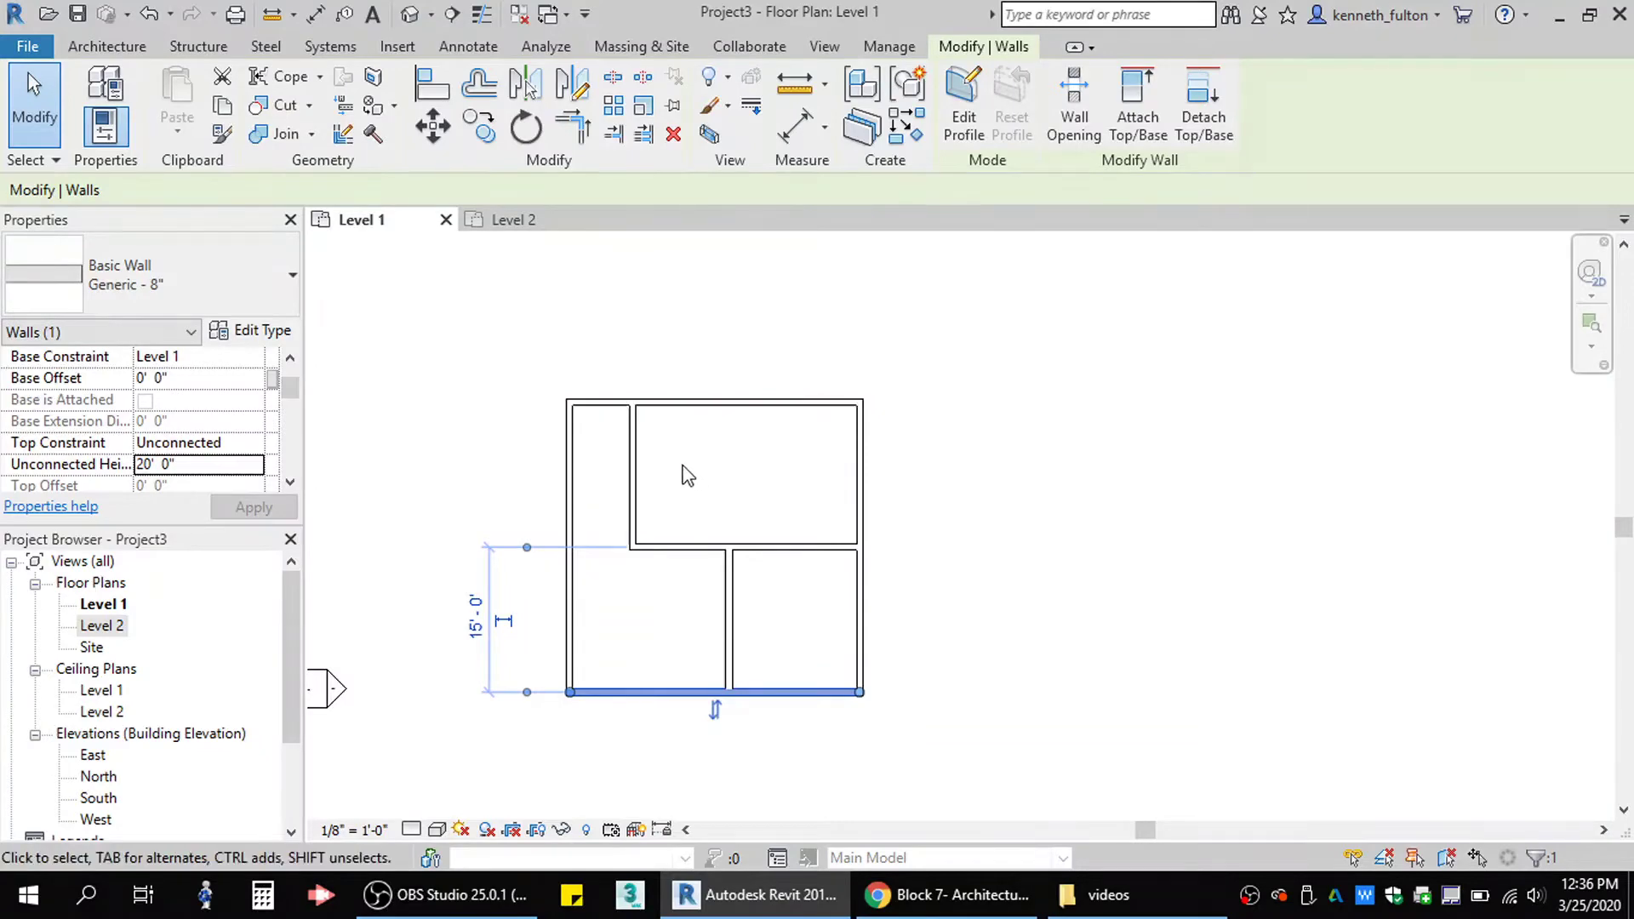
Open the 3D view and examine the exterior and interior walls from above and from different sides.
click(409, 14)
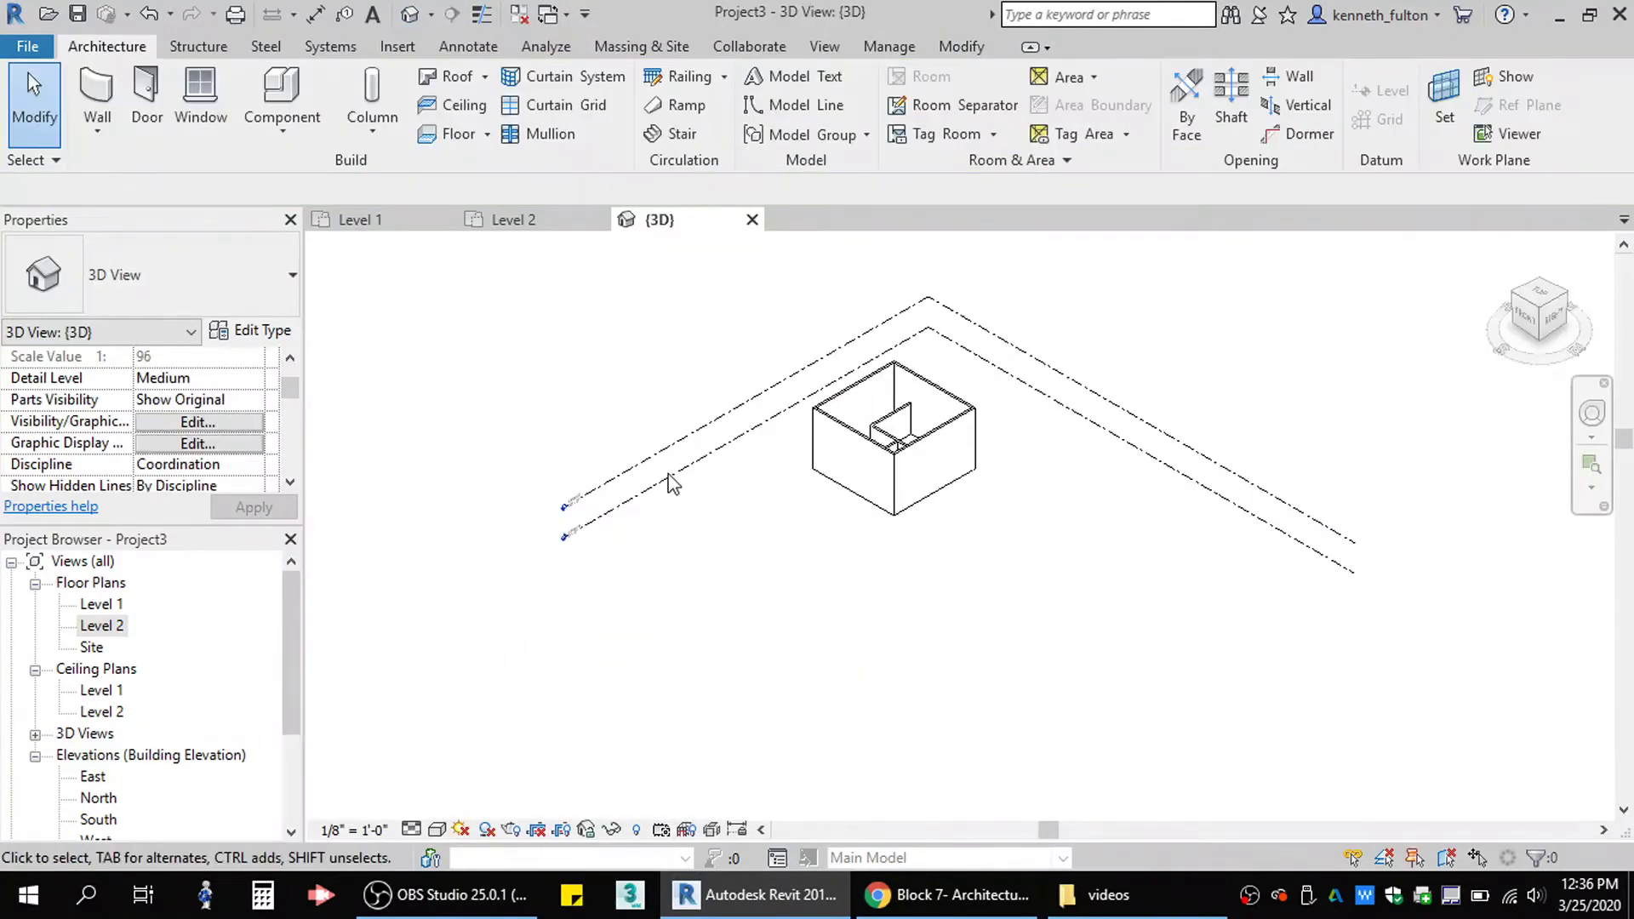
drag(1530, 309, 1536, 332)
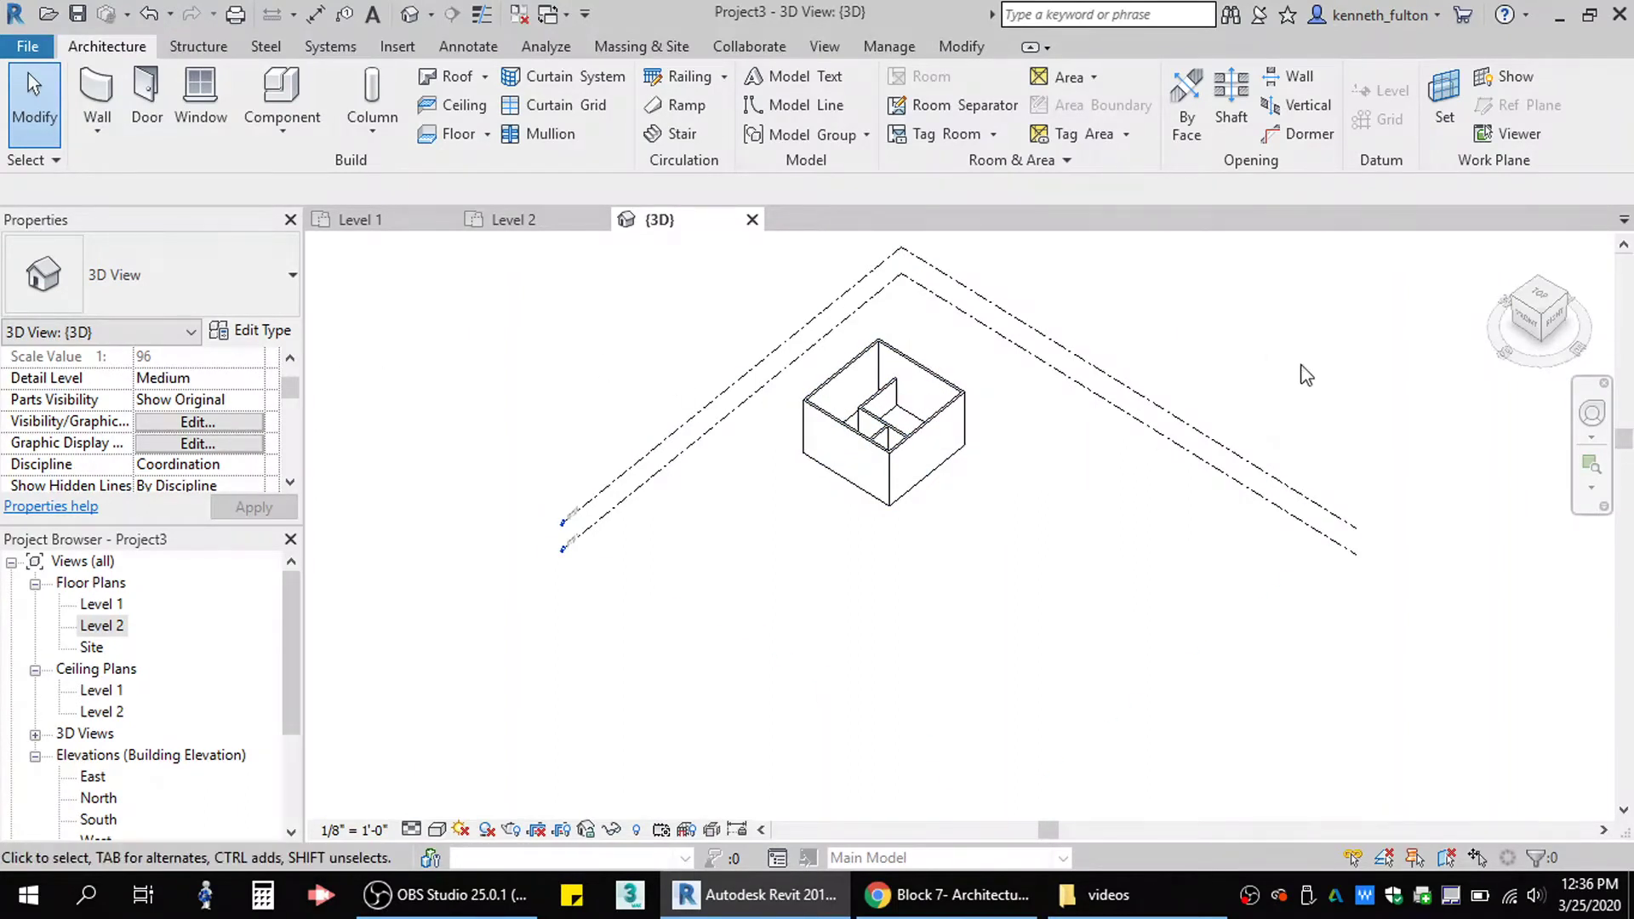
mouse_move(1541, 314)
mouse_down()
mouse_move(1528, 317)
mouse_move(1592, 374)
mouse_up()
scroll(928, 409, up, 5)
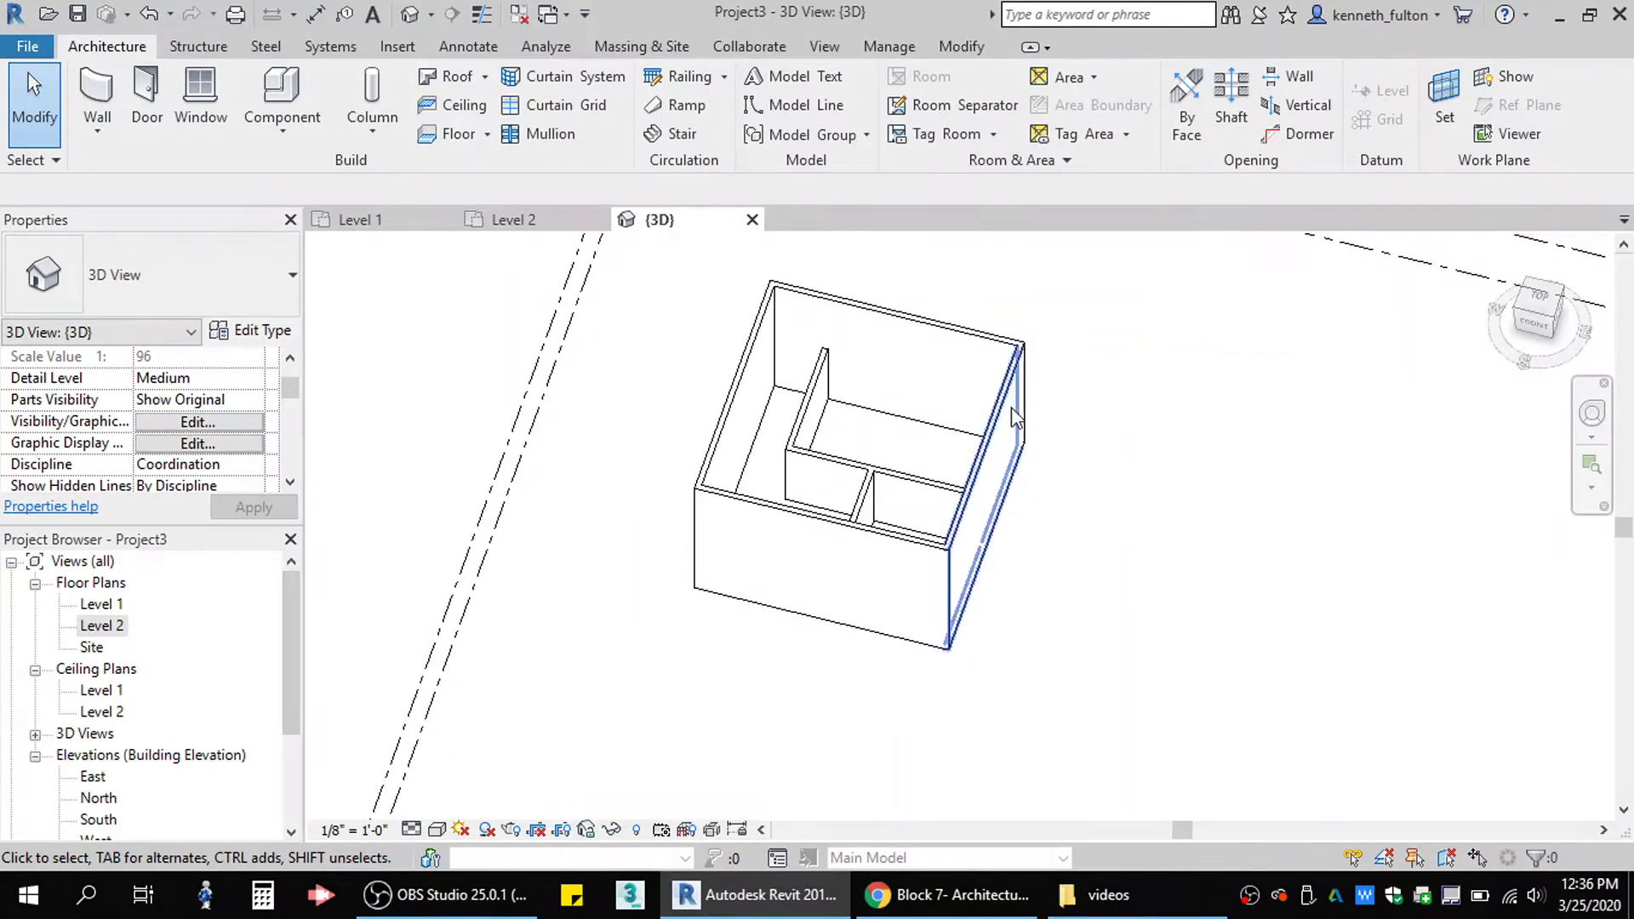
Open the East building elevation and inspect the Level 1 and Level 2 lines against the exterior walls.
click(365, 223)
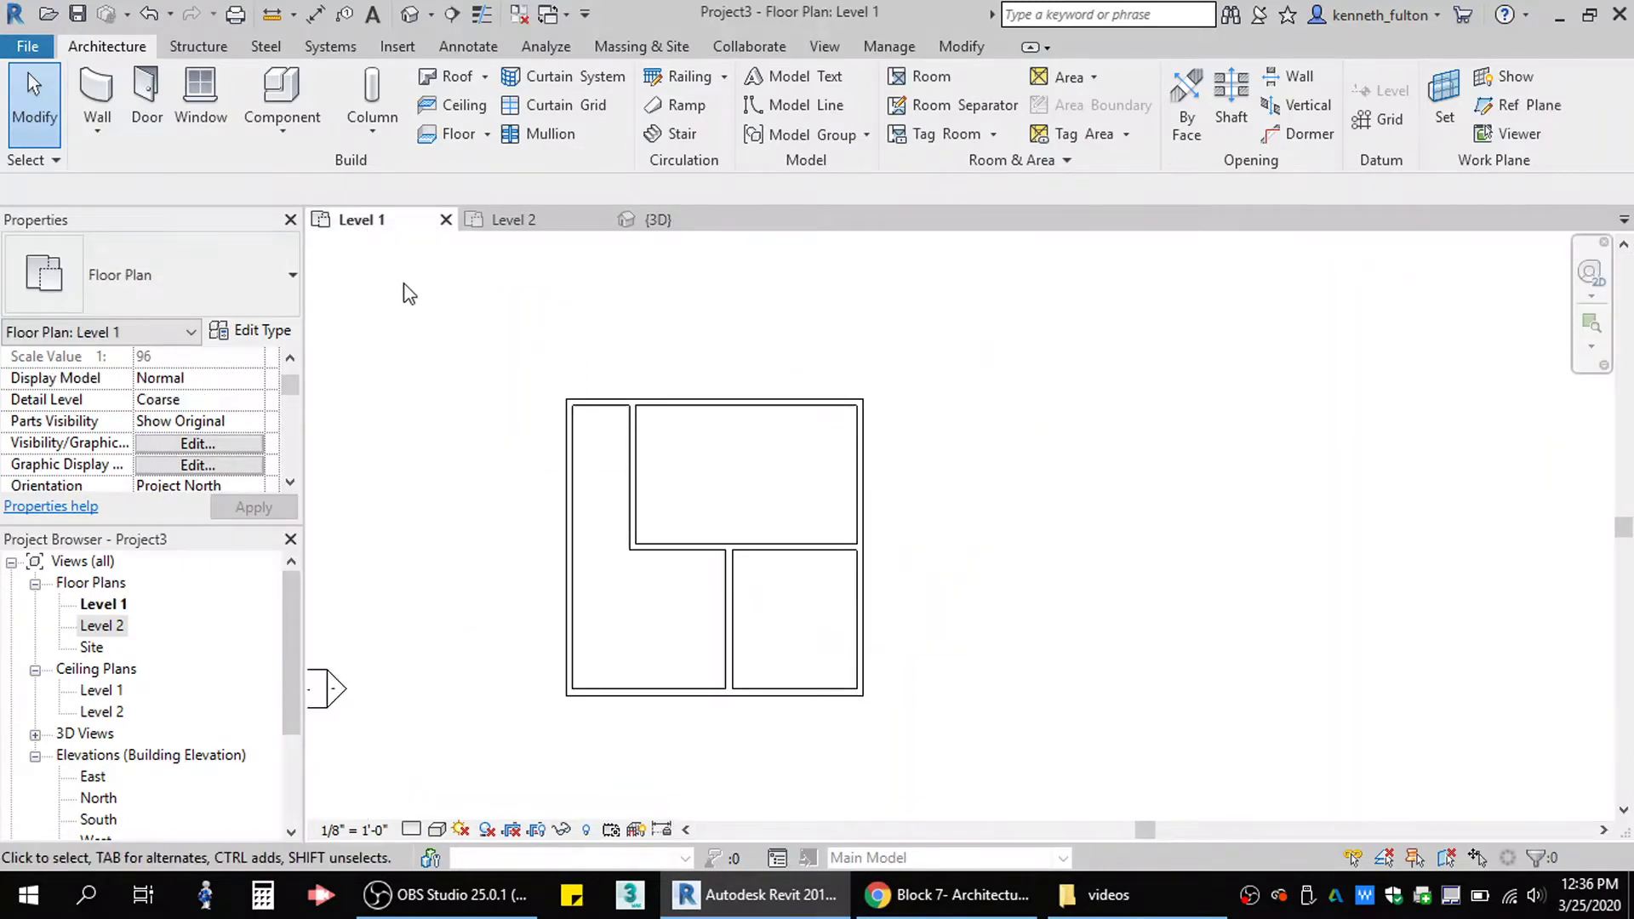
scroll(147, 639, down, 1)
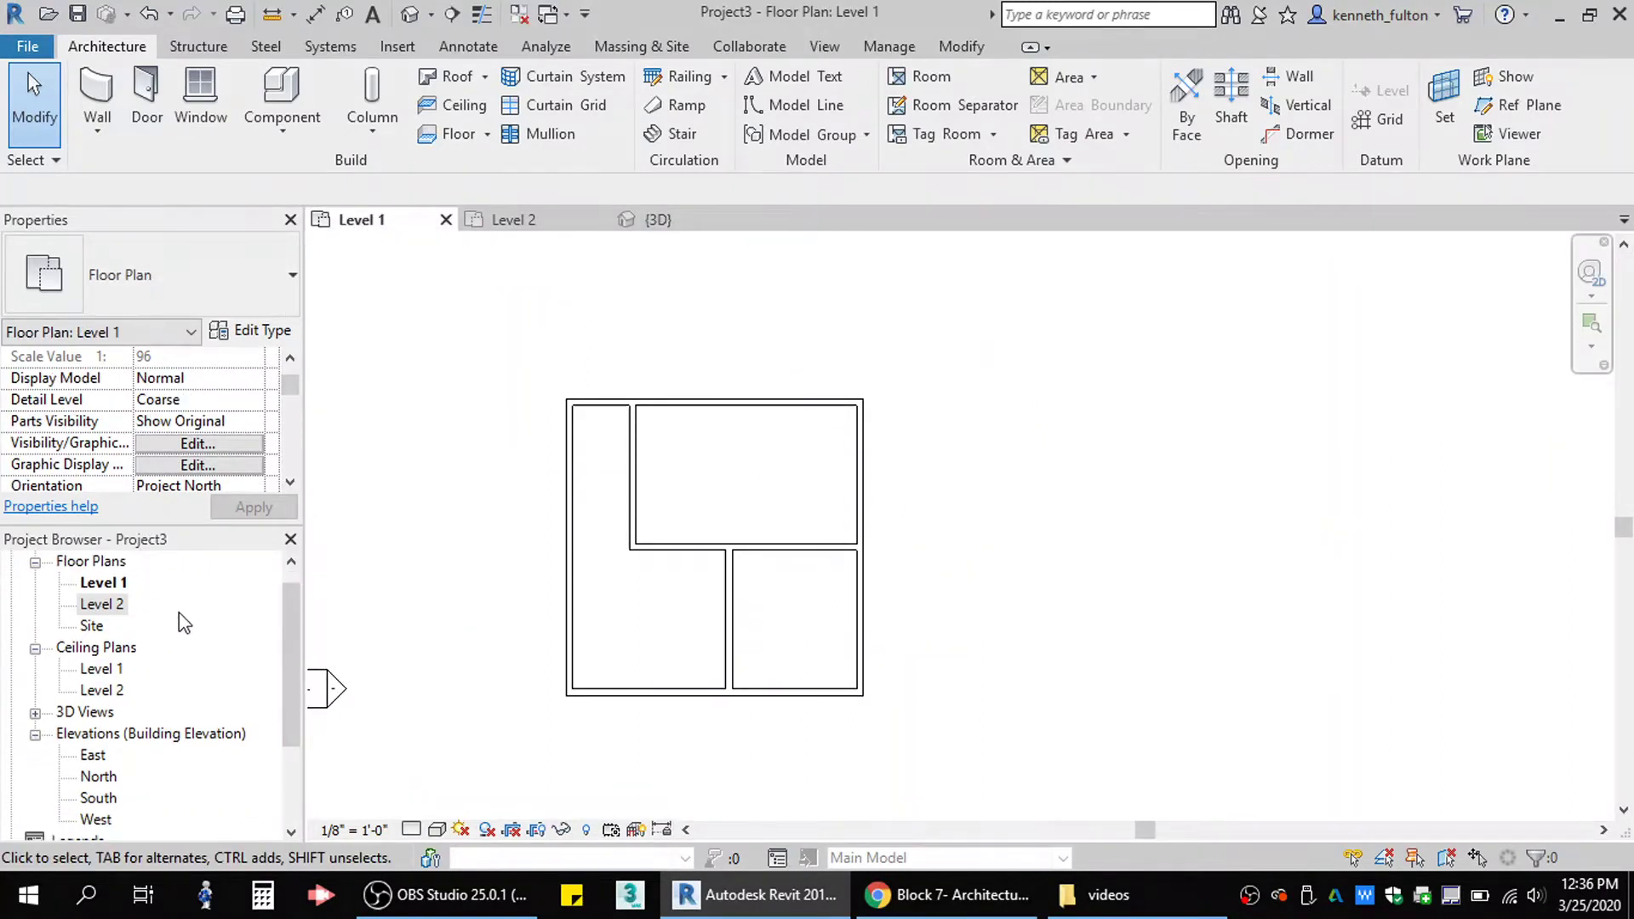
scroll(102, 747, down, 2)
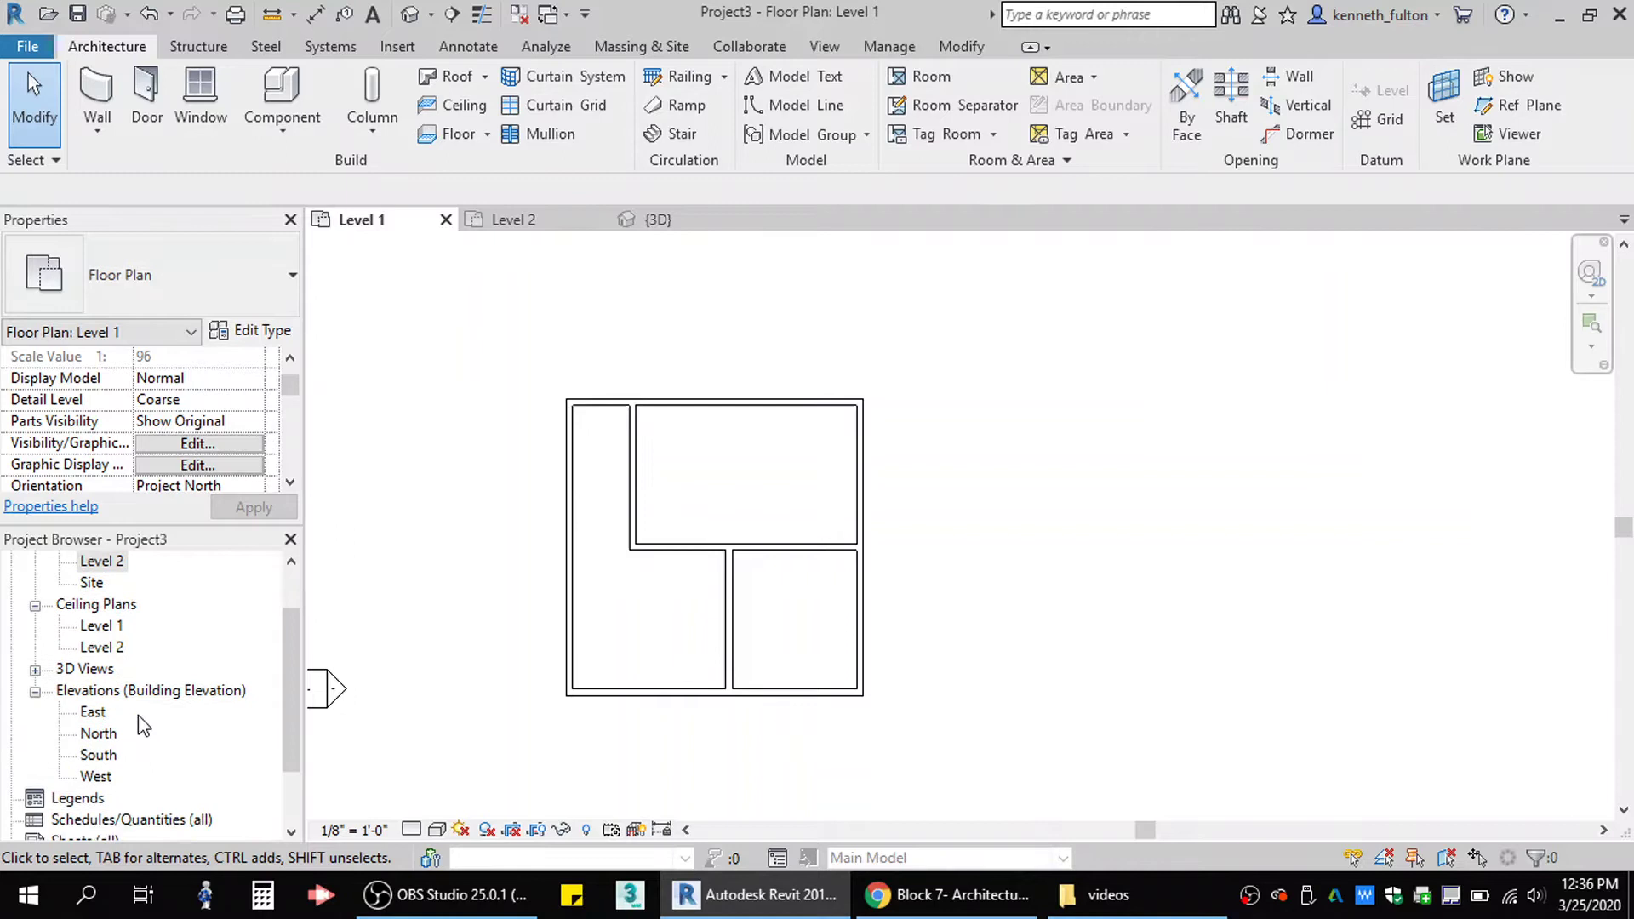
click(93, 712)
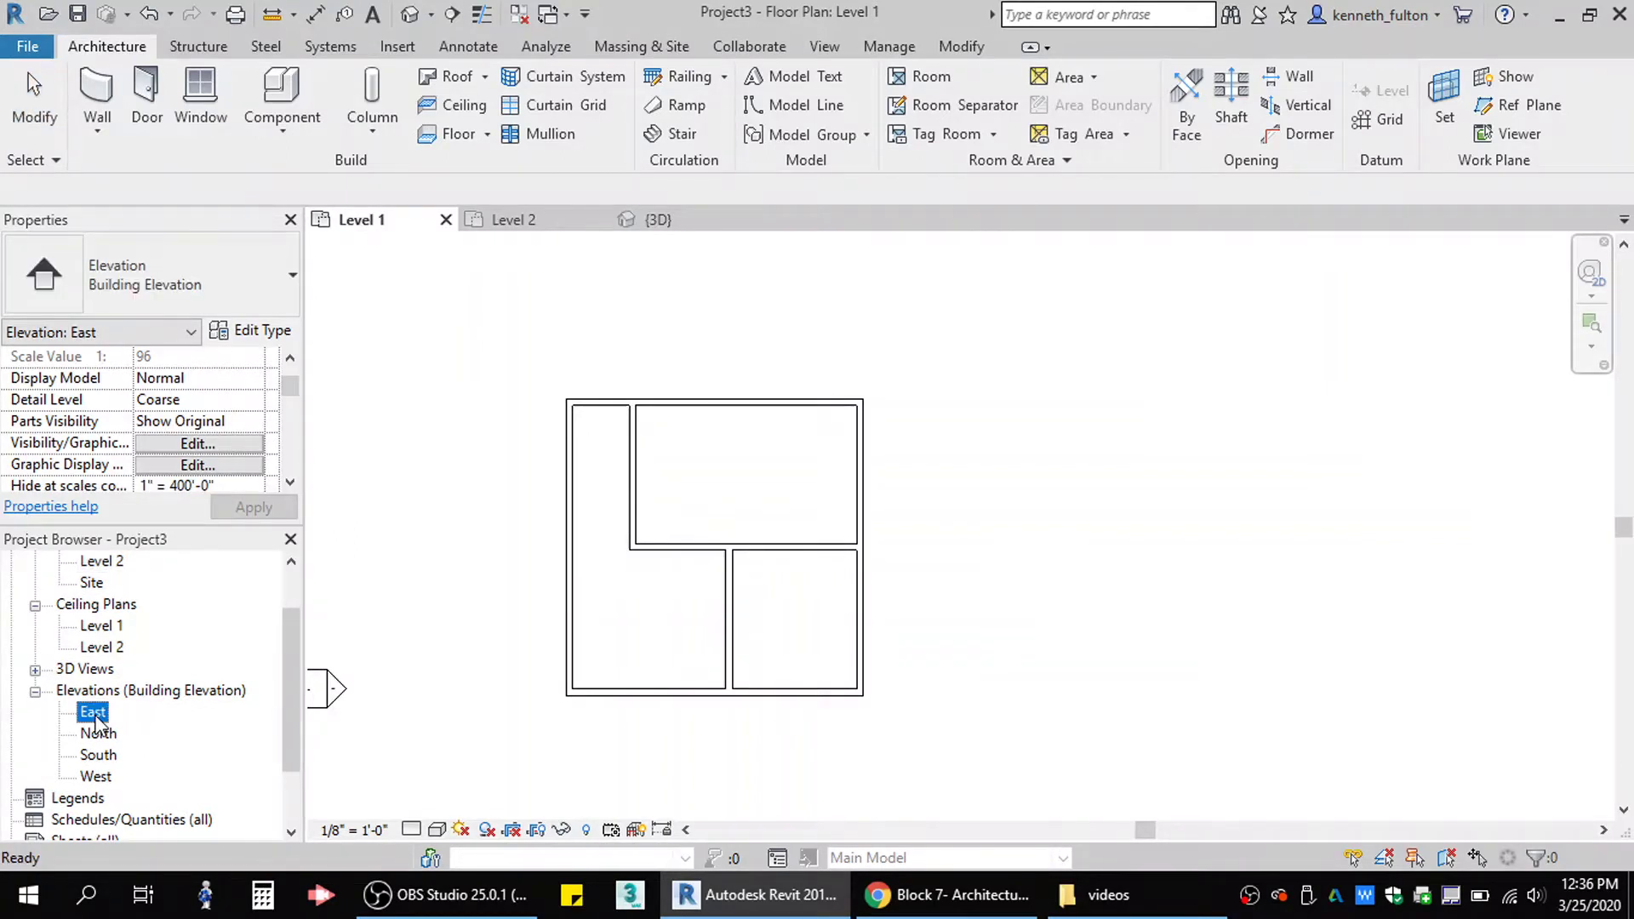
double_click(96, 718)
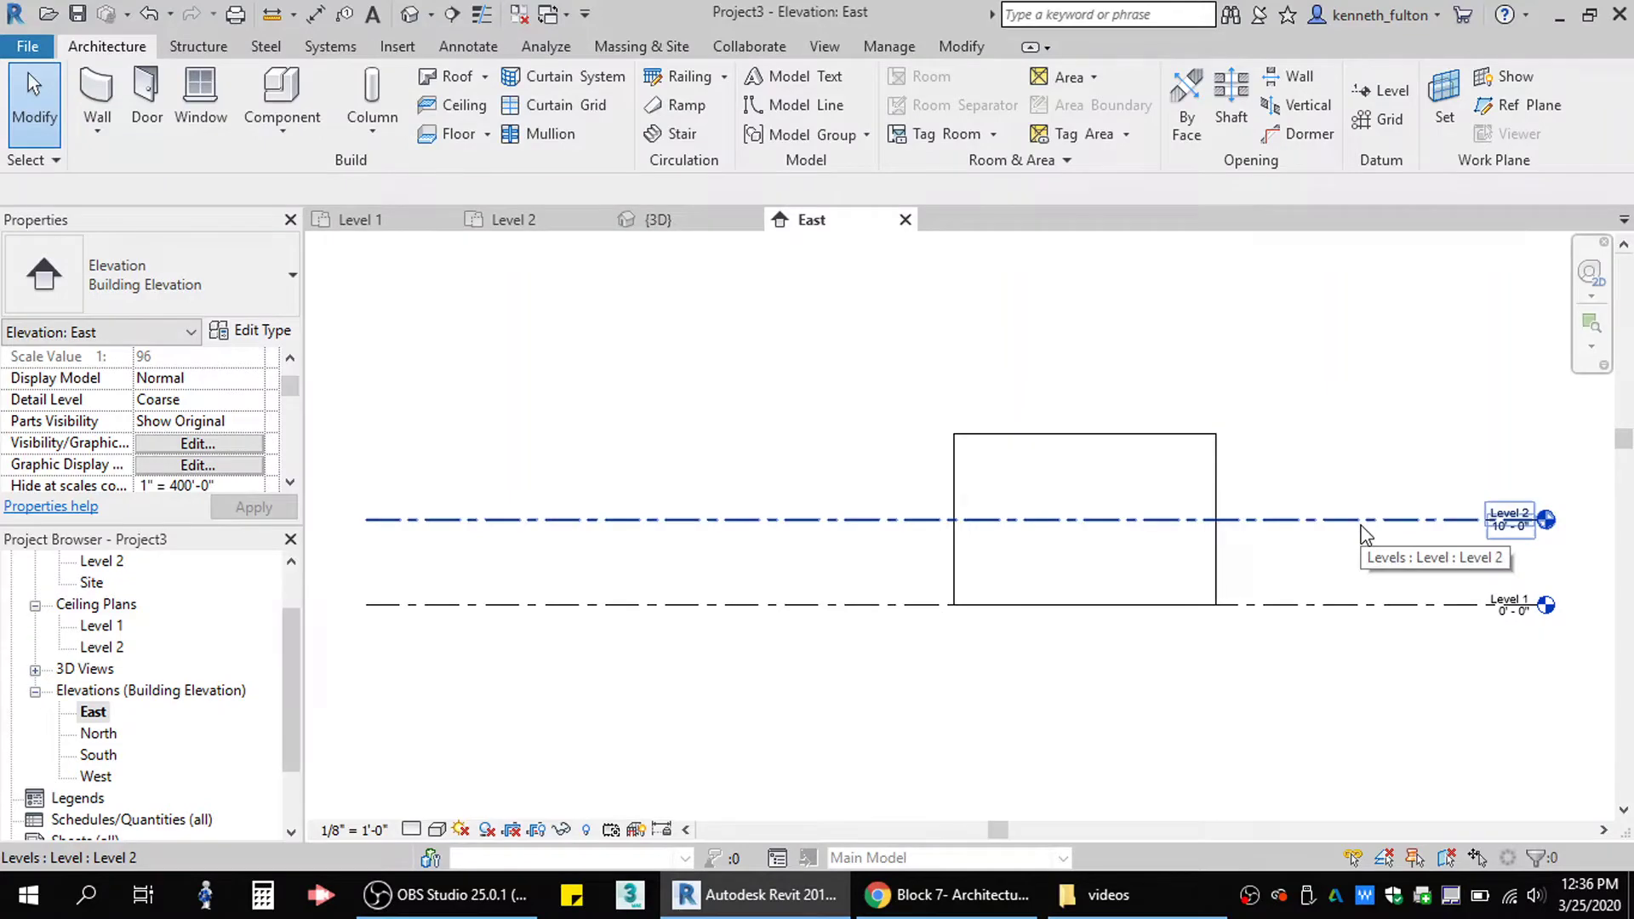
click(1356, 607)
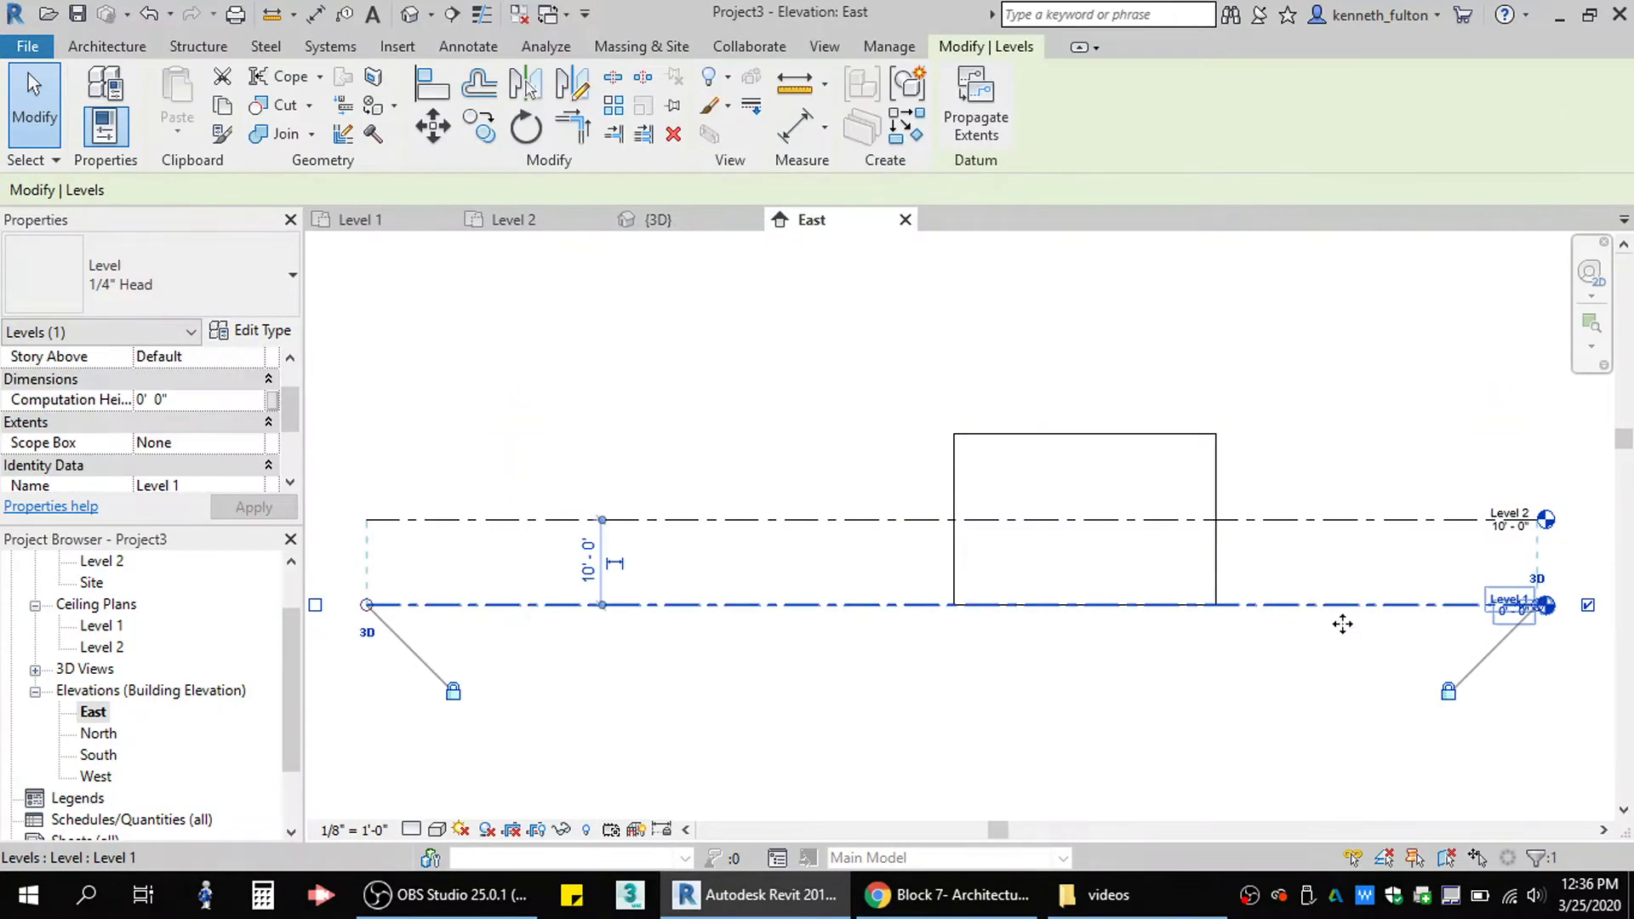
click(1316, 720)
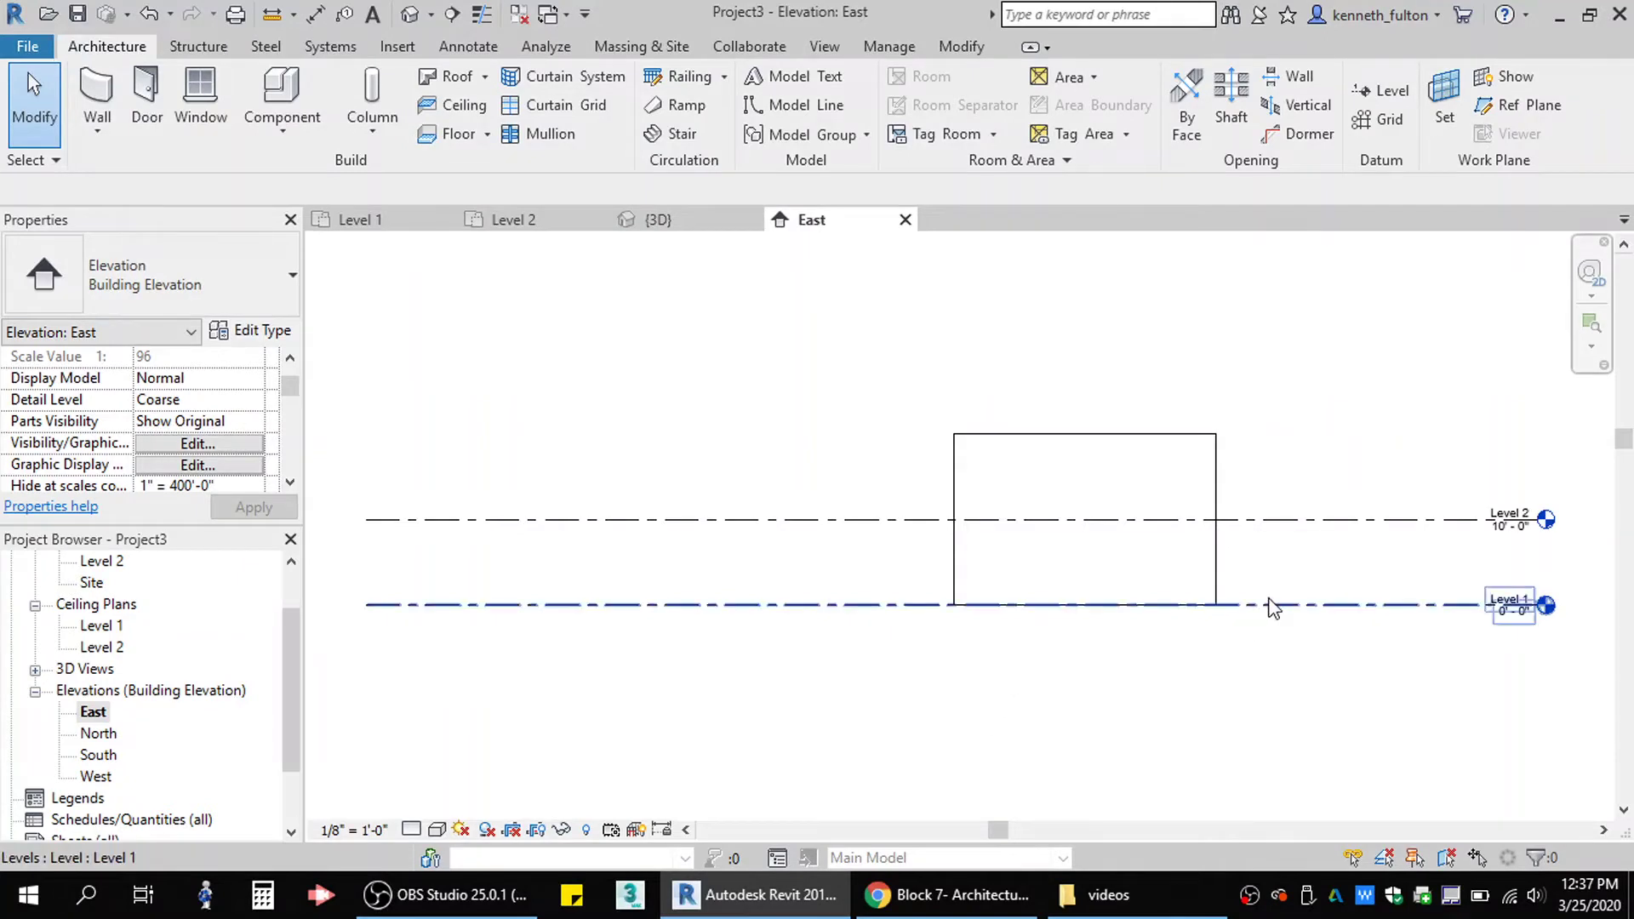
In the Level 1 floor plan, create a Generic - 12" floor with a rectangular boundary along the exterior wall centerlines.
click(390, 221)
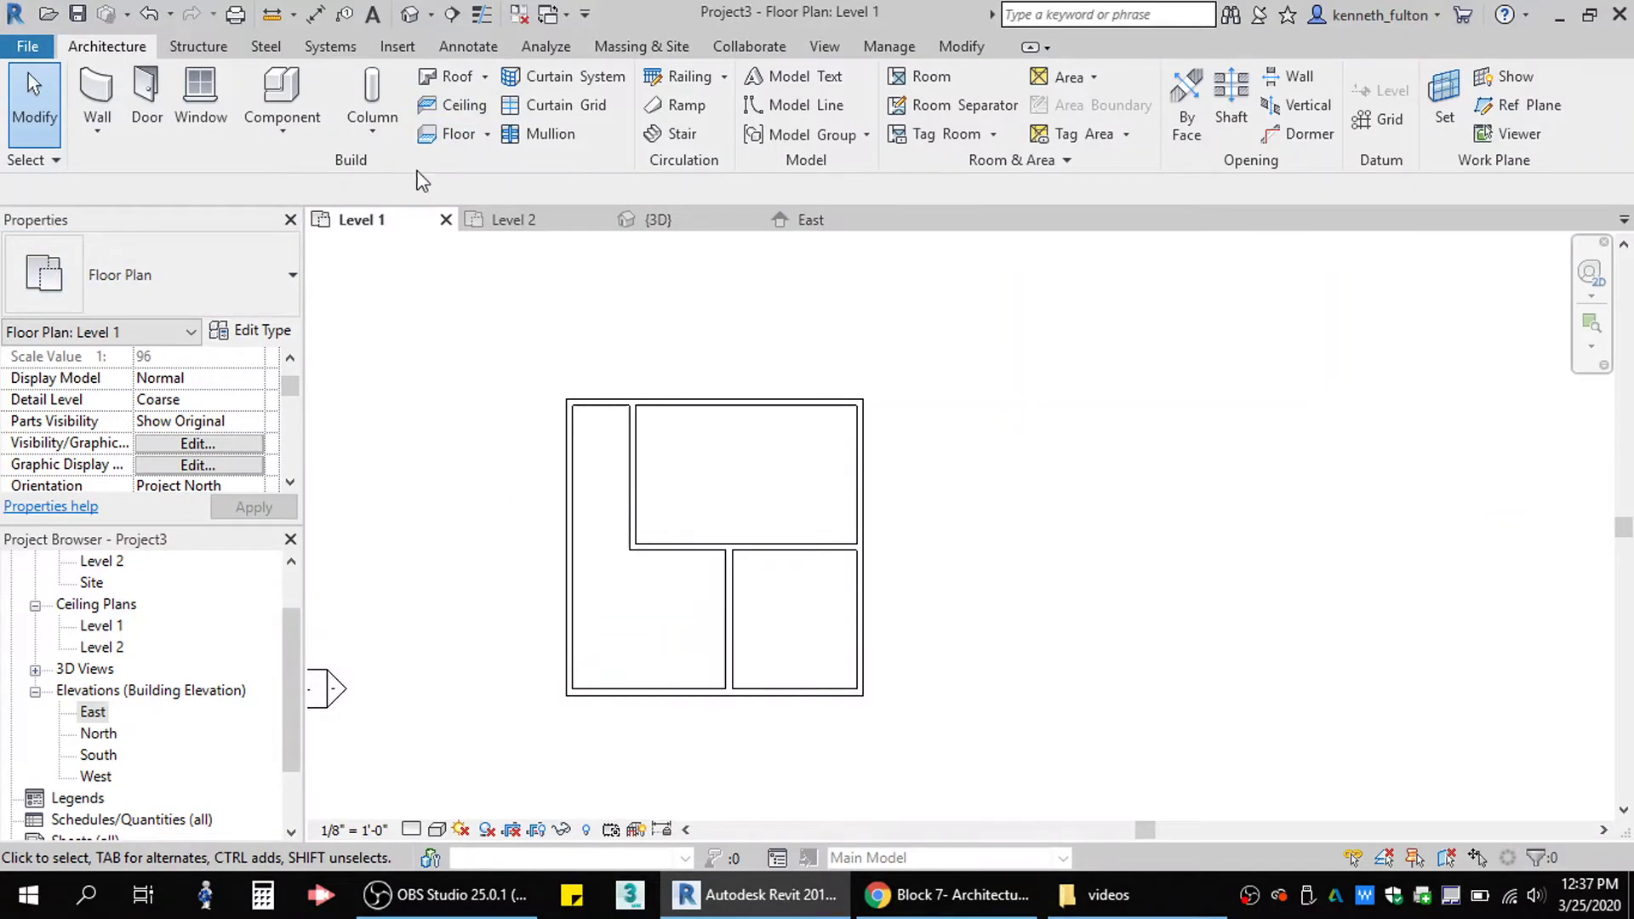
click(447, 143)
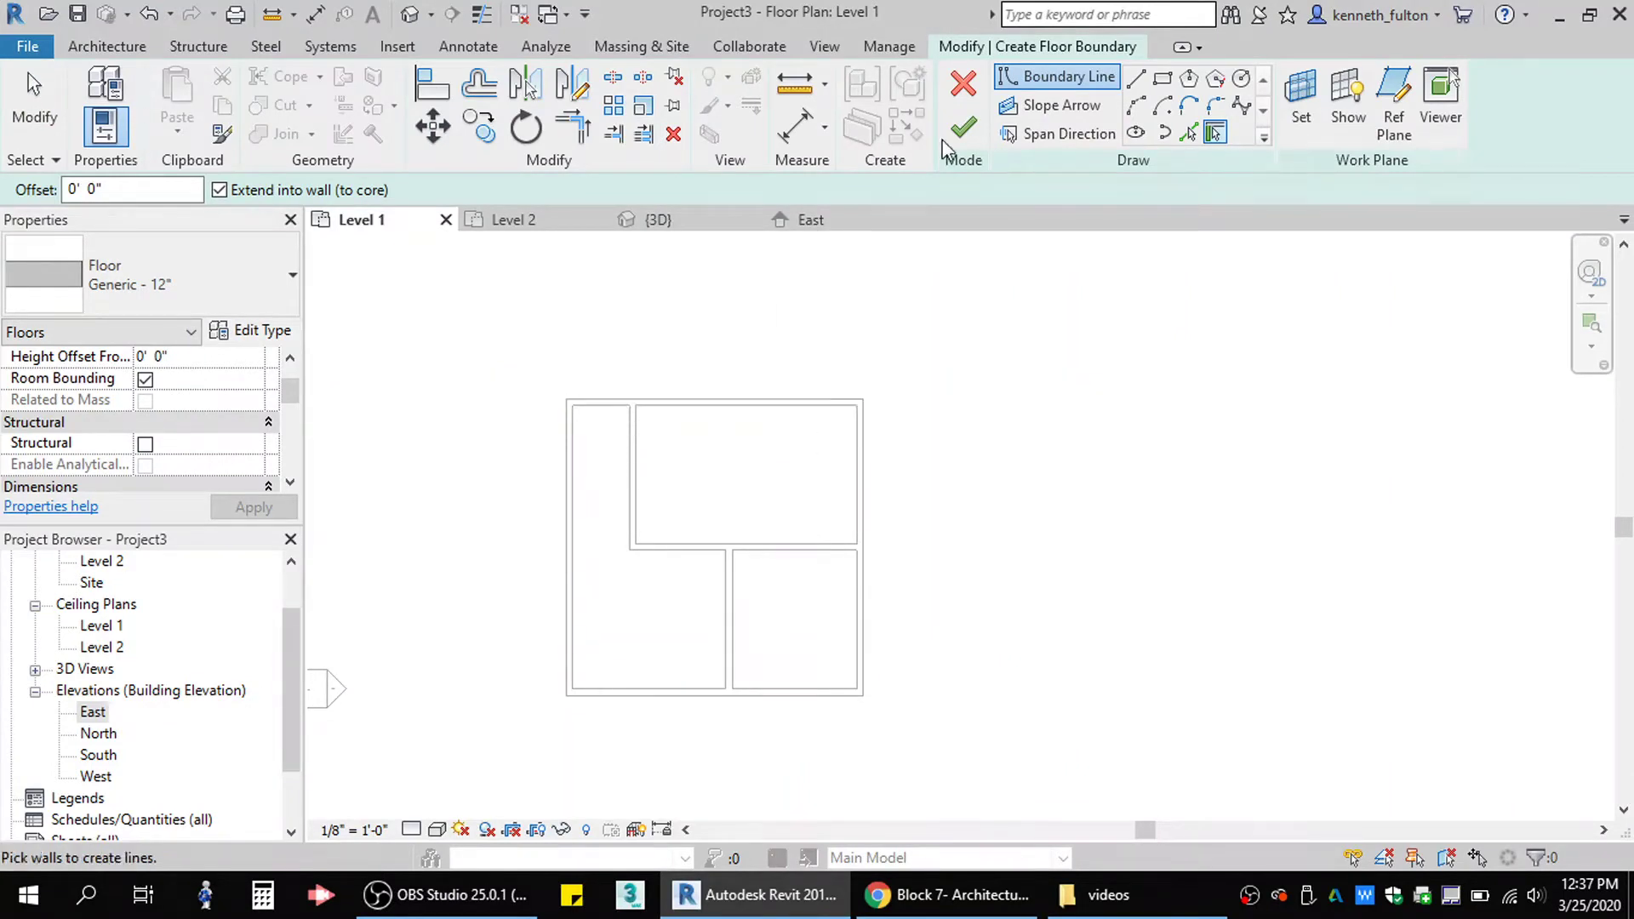
click(1162, 79)
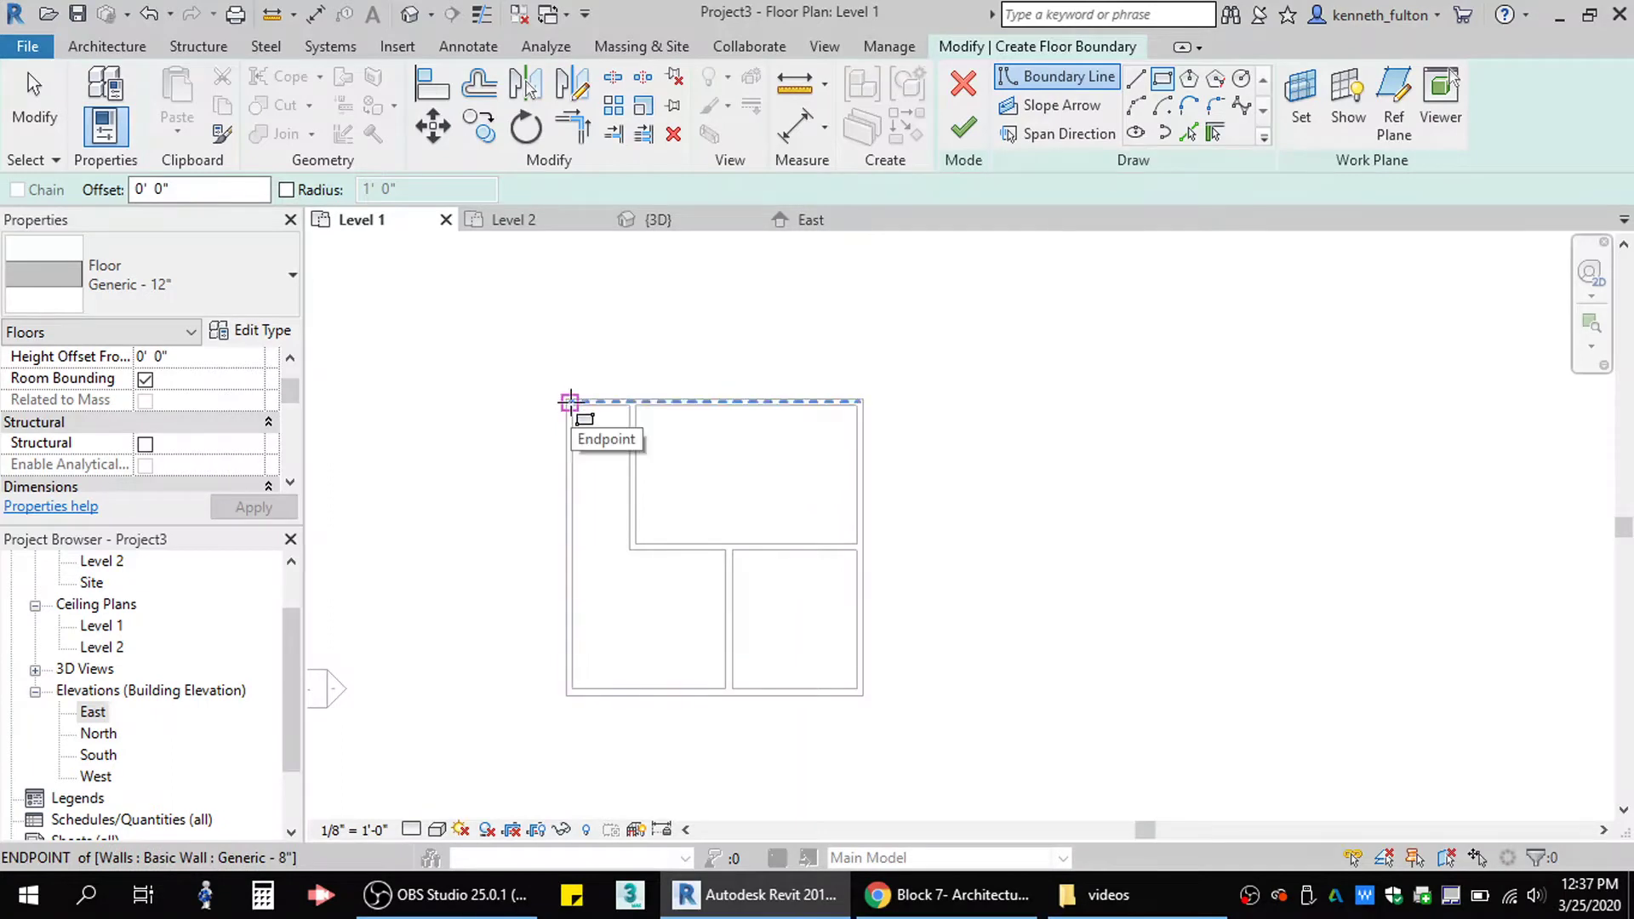
click(570, 399)
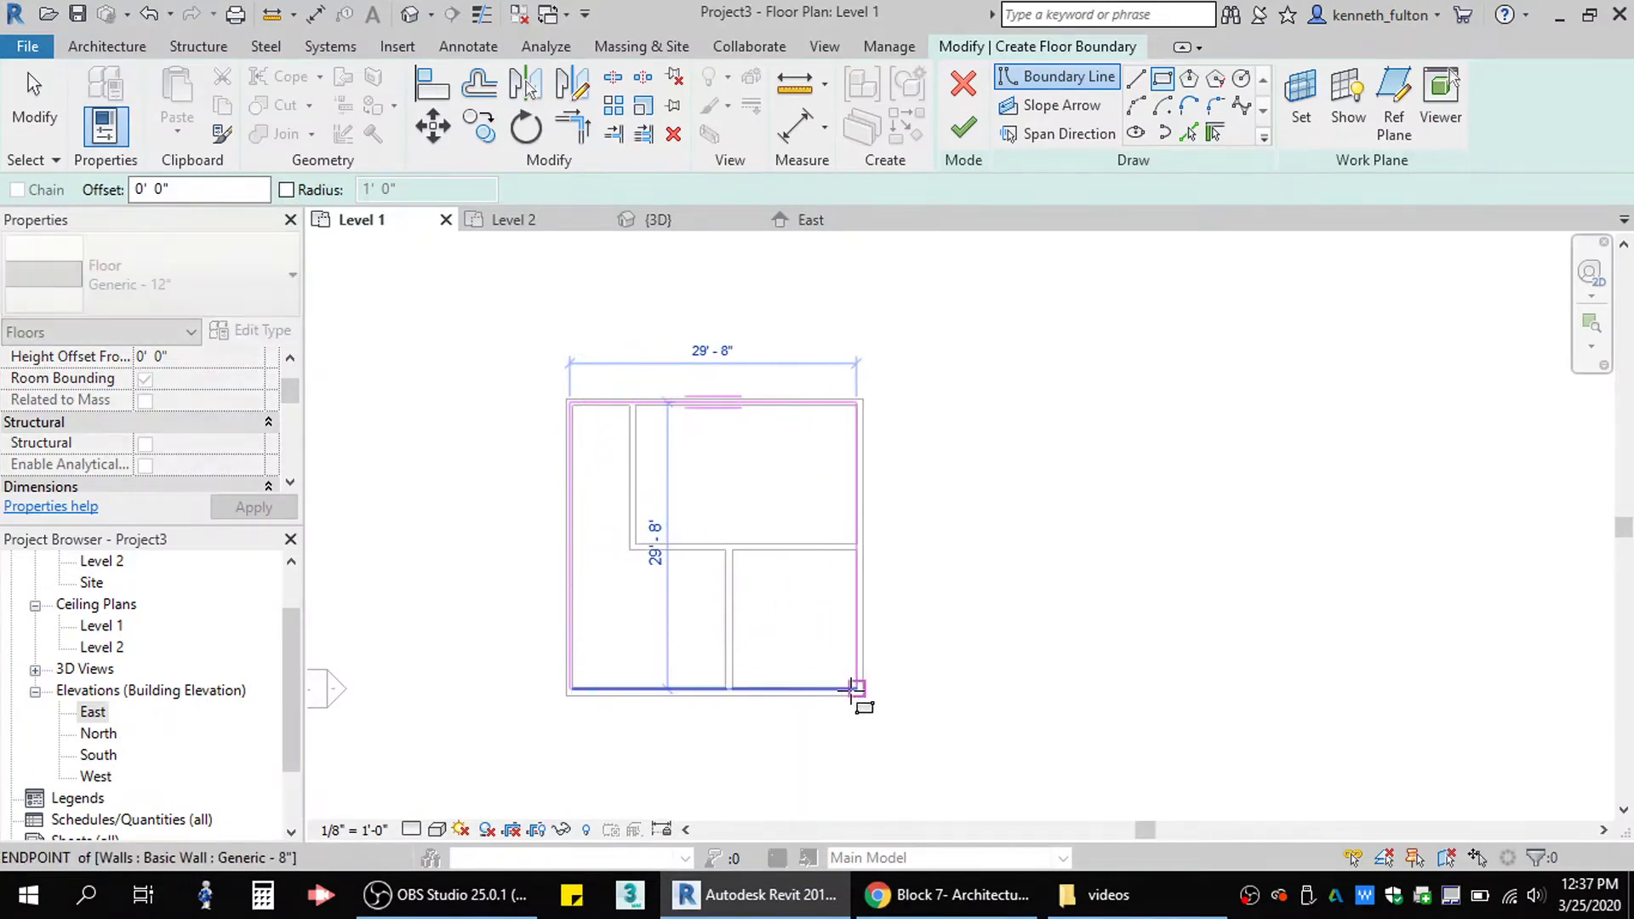
click(859, 692)
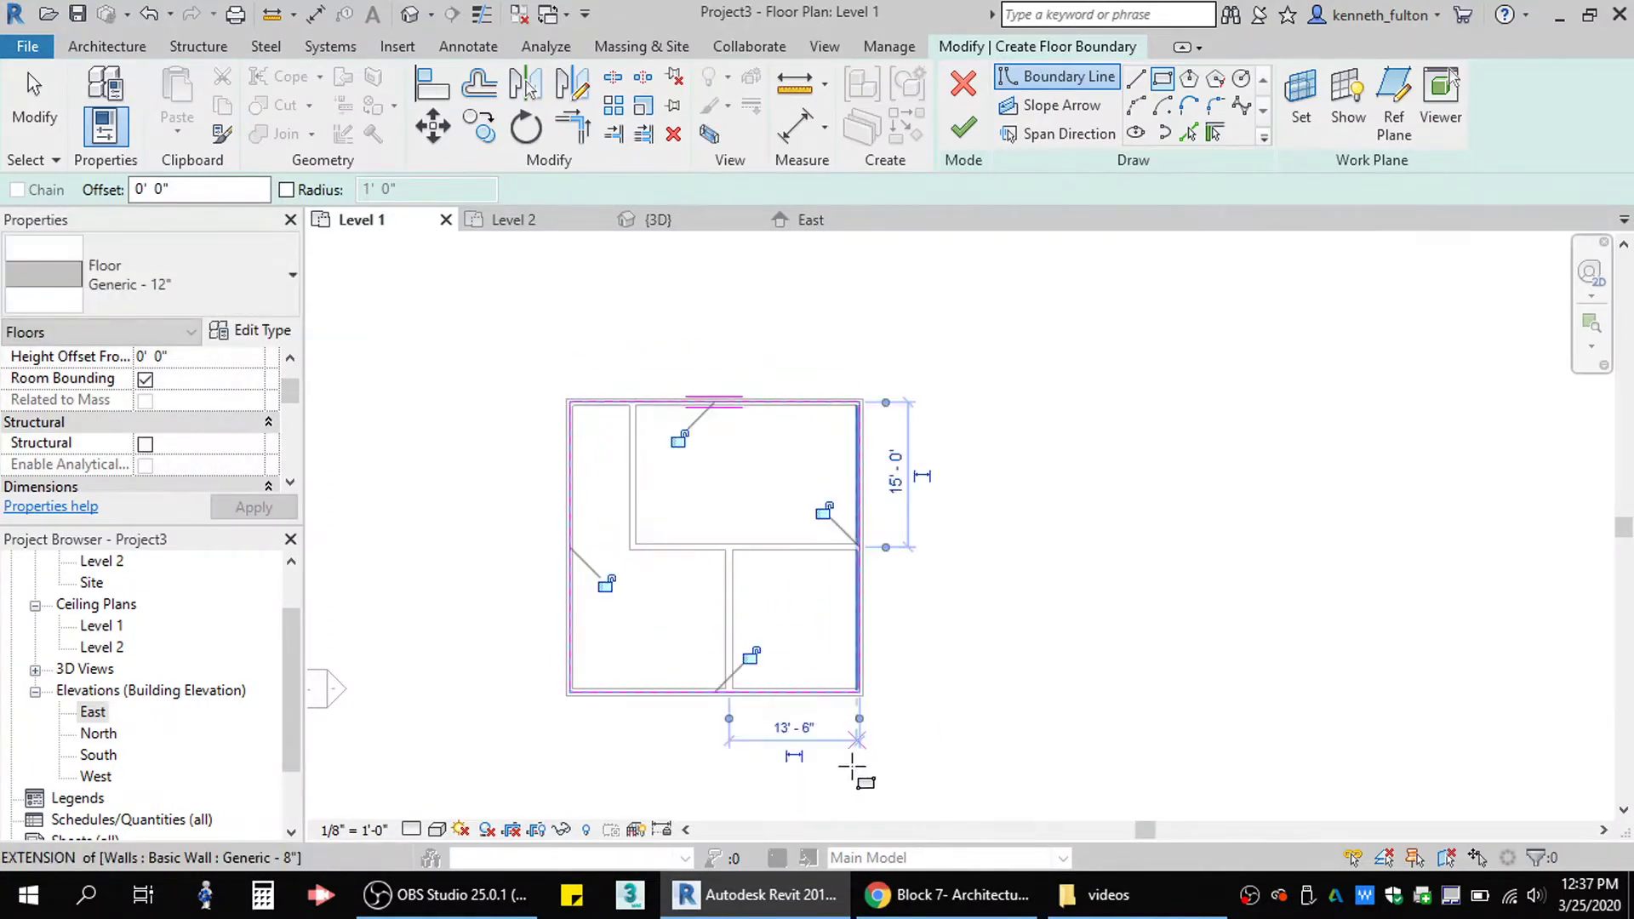
scroll(838, 705, up, 5)
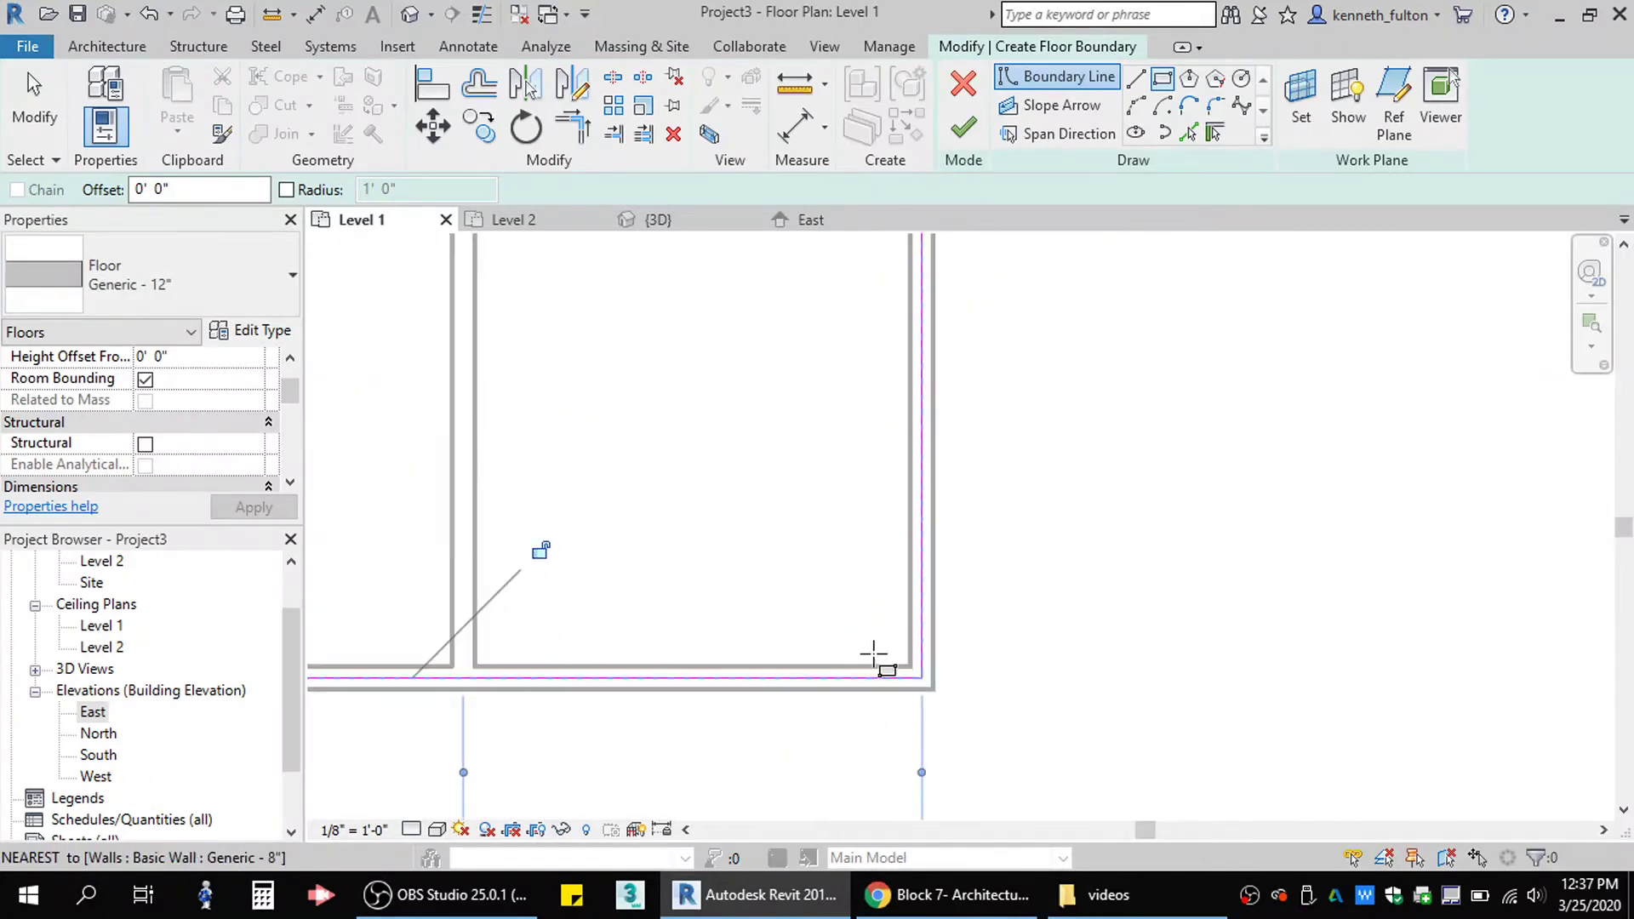
click(963, 128)
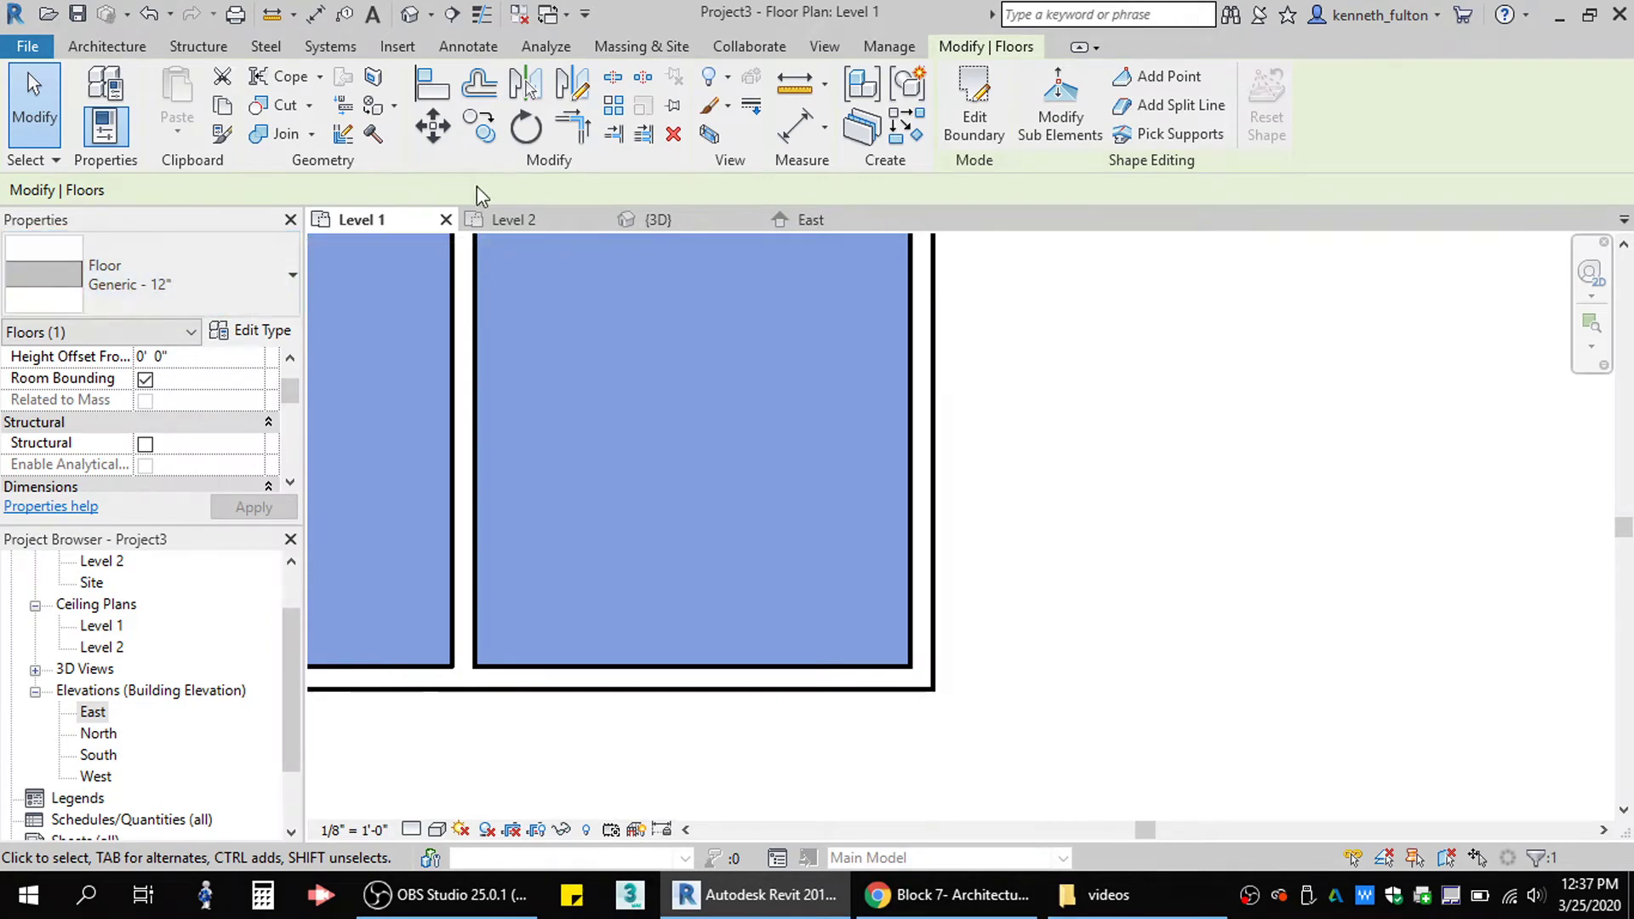
Examine the Level 1 floor inside the walls in the 3D view and in the Level 1 floor plan.
click(677, 226)
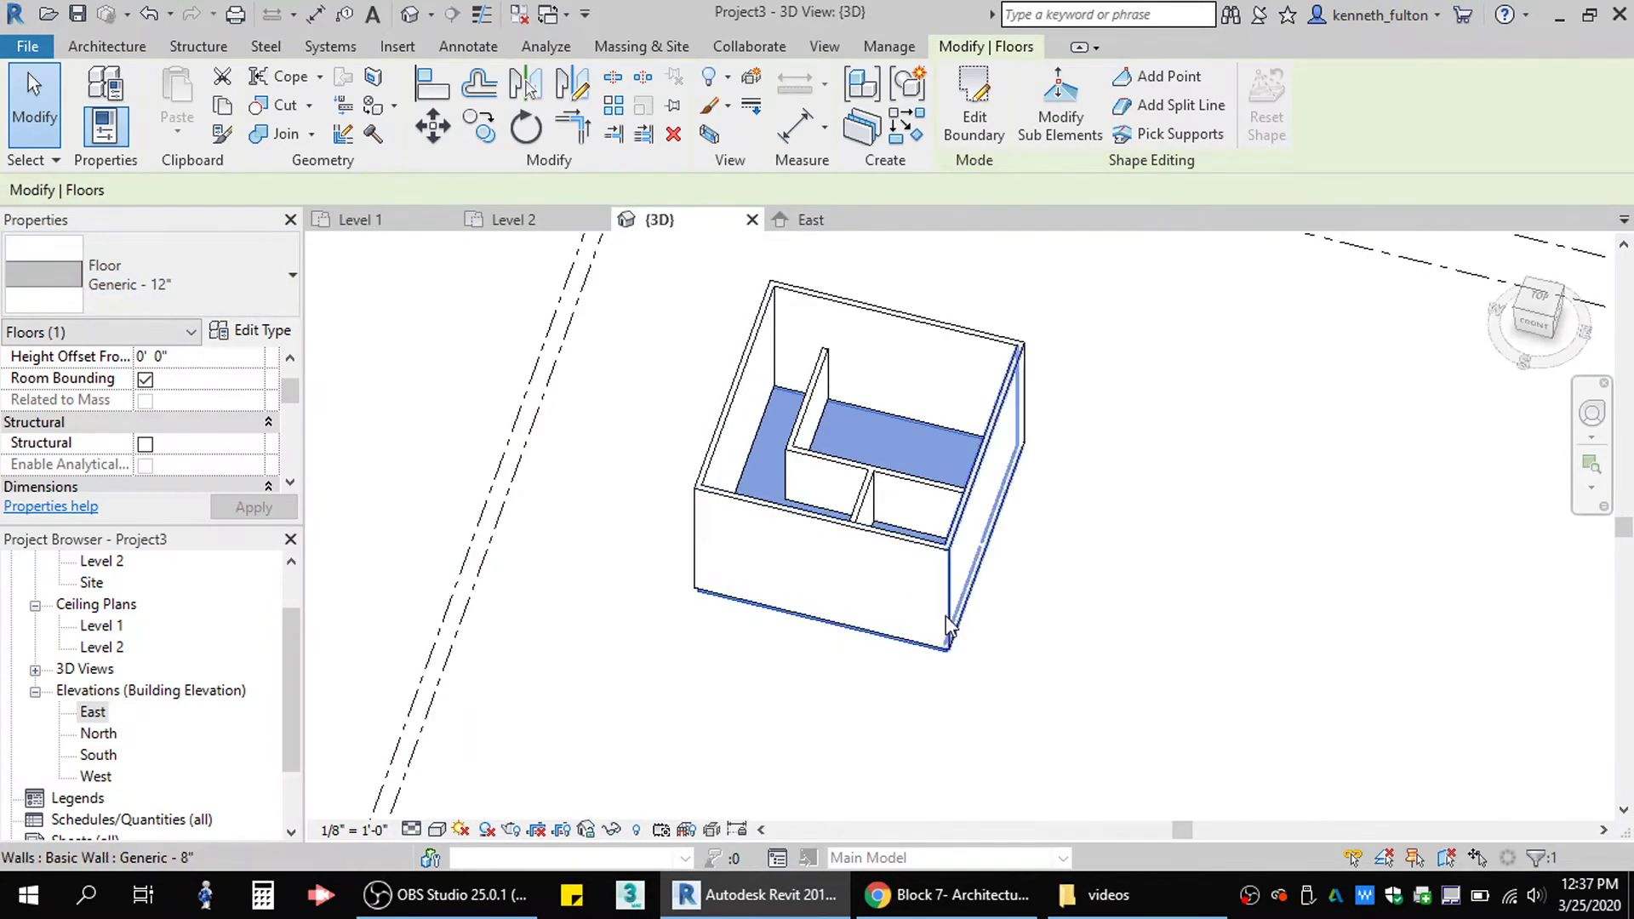
scroll(835, 508, up, 4)
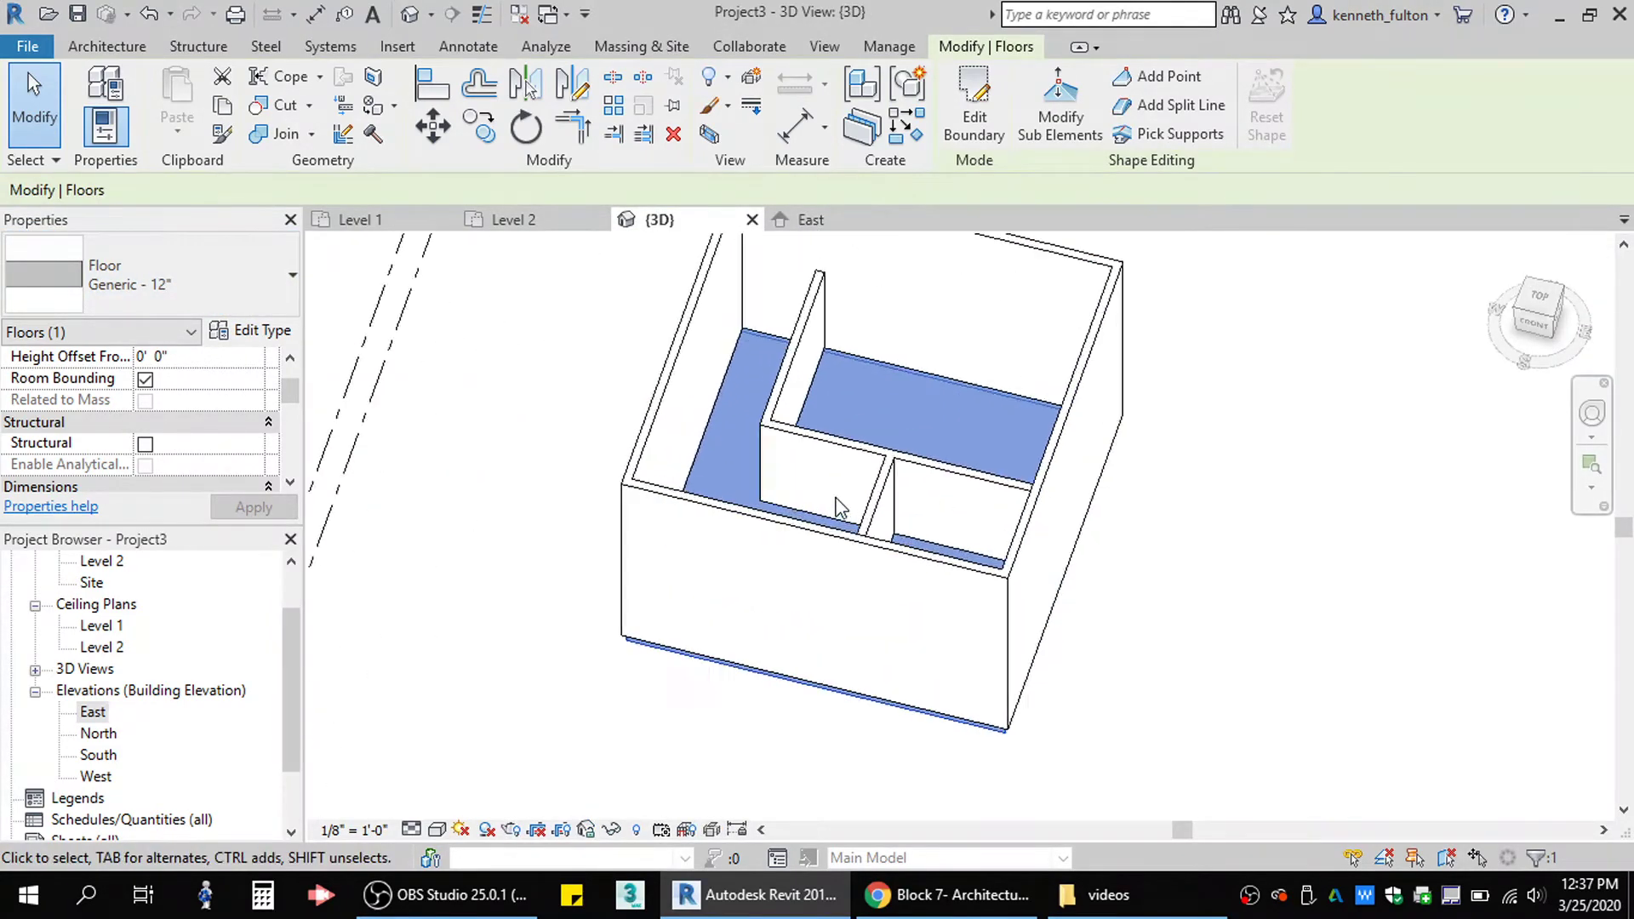
scroll(766, 404, down, 2)
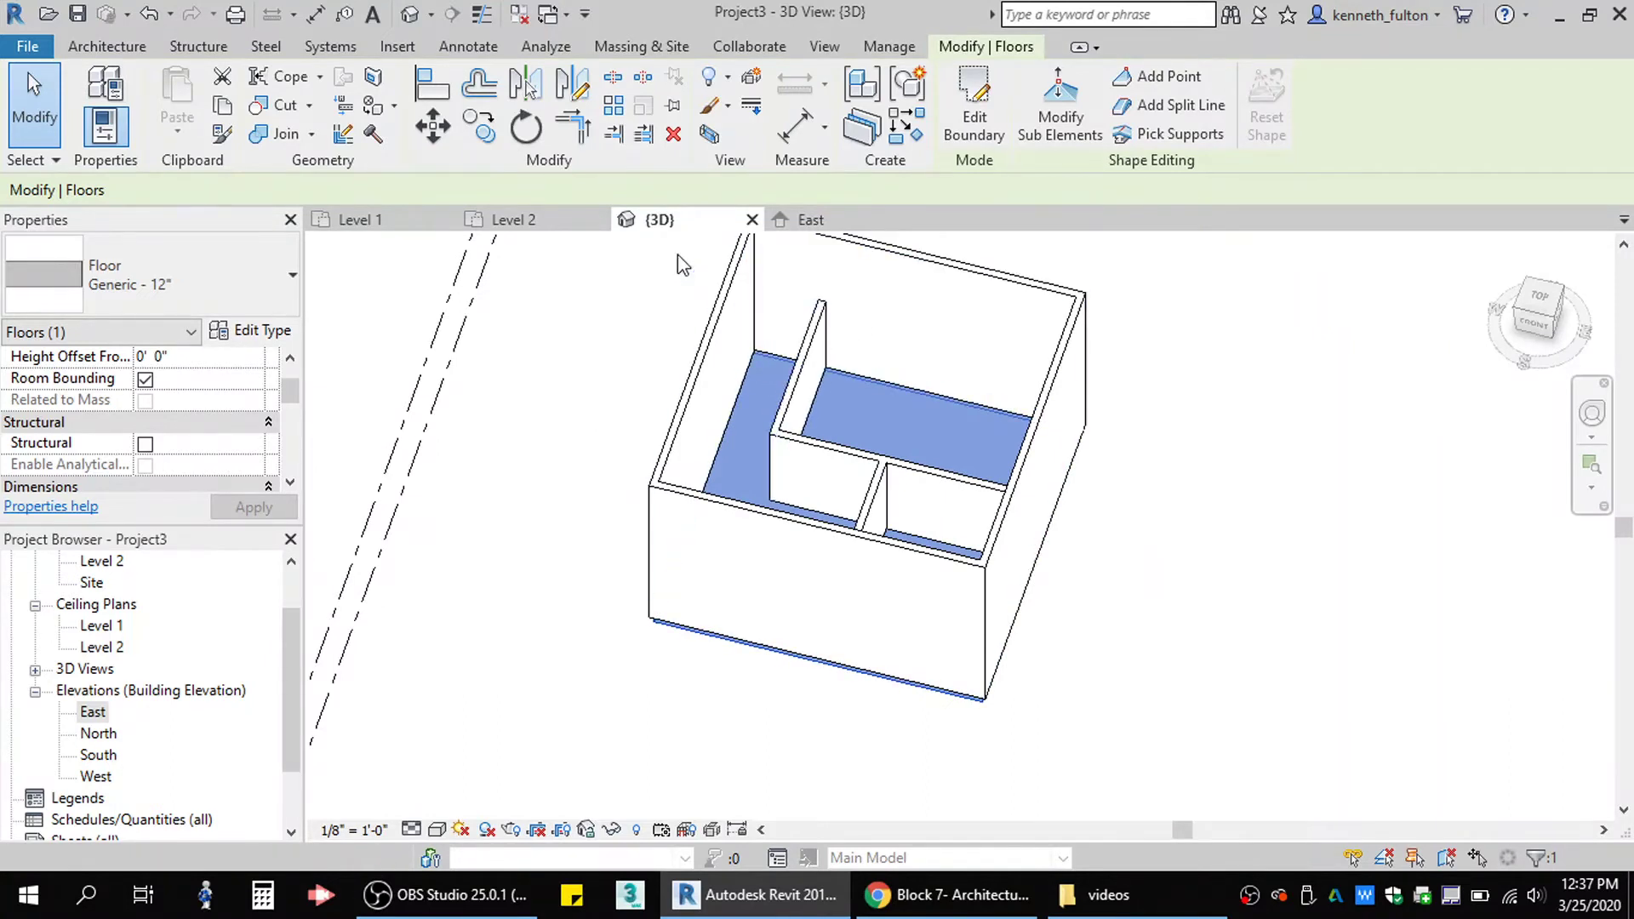
click(347, 235)
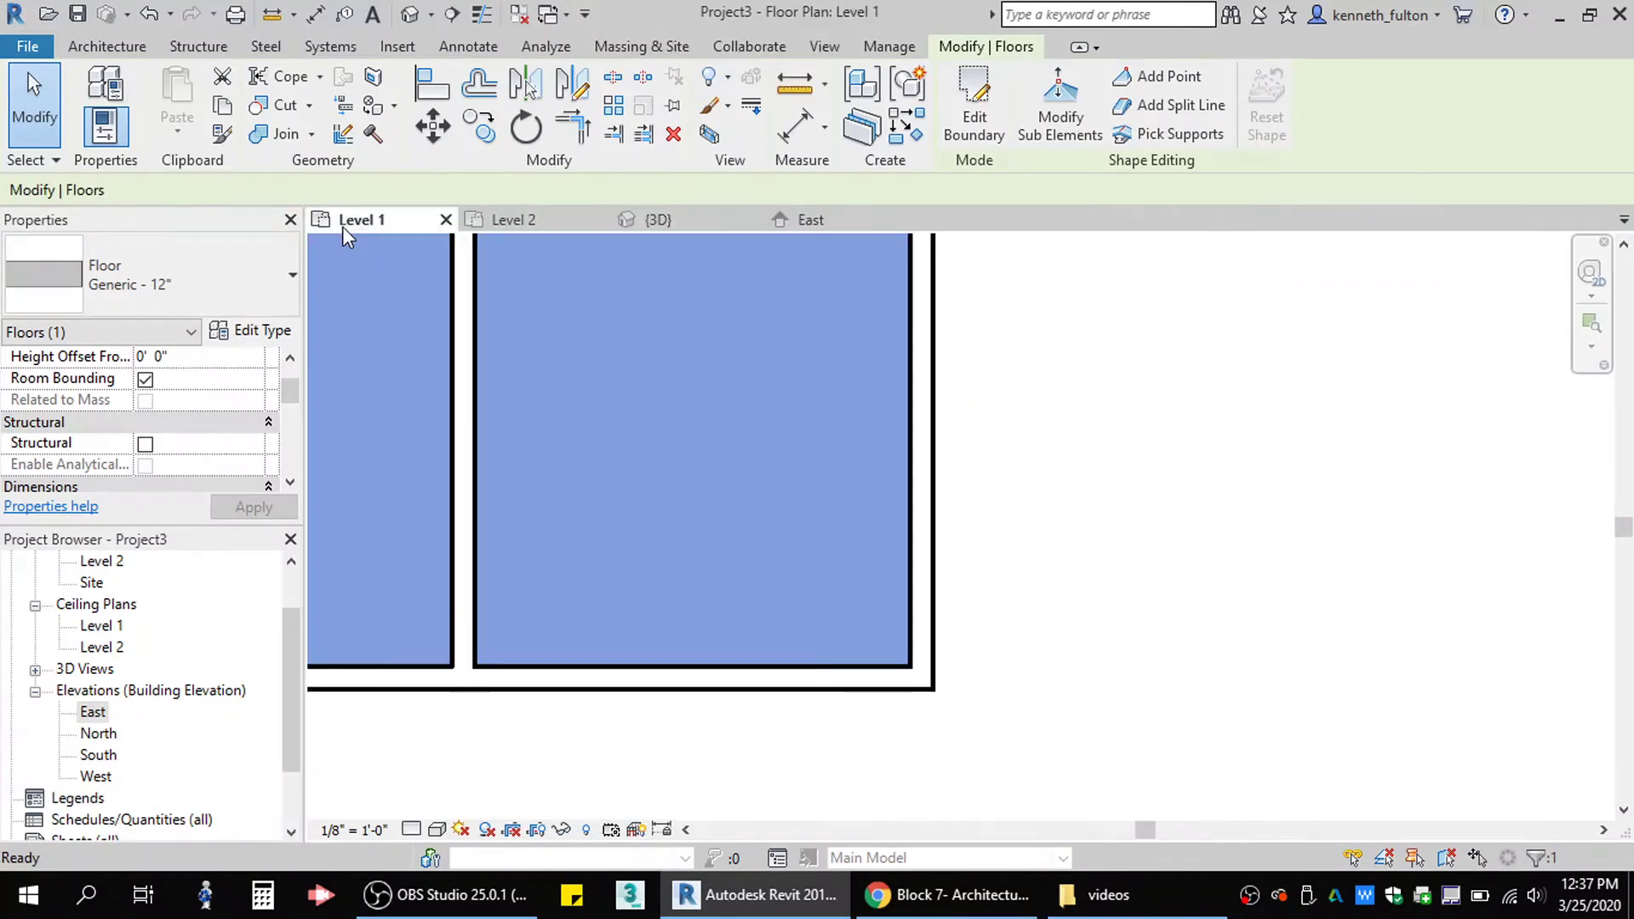
scroll(643, 685, down, 4)
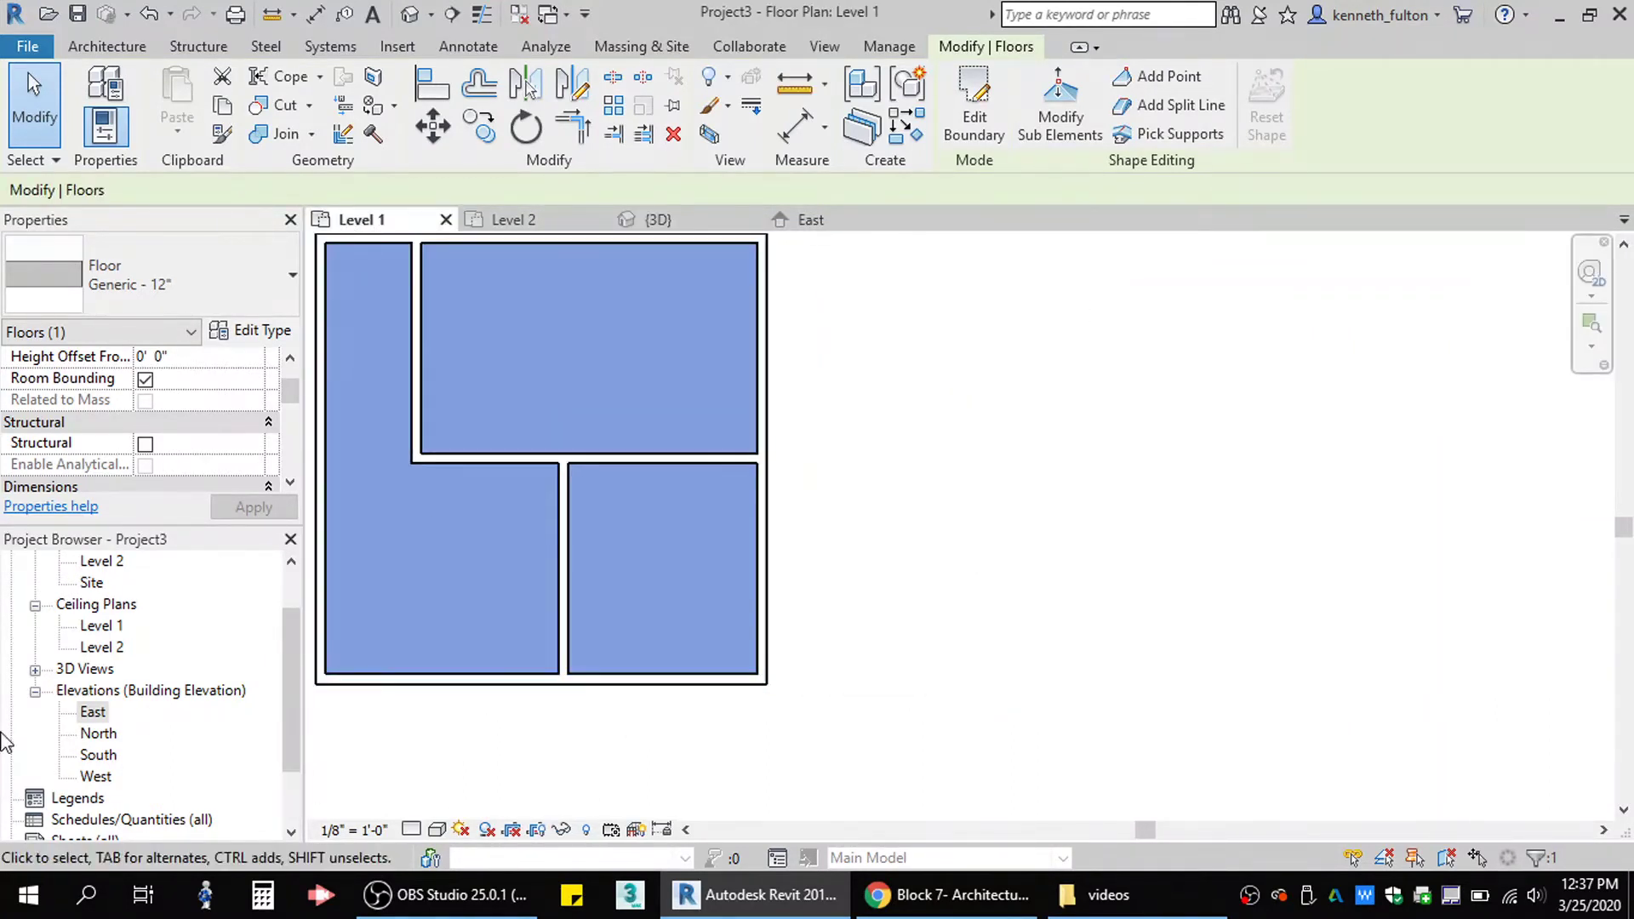
In the Level 1 ceiling plan, sketch a rectangular boundary along the exterior wall centerlines for a 2' x 4' ACT System ceiling.
double_click(101, 632)
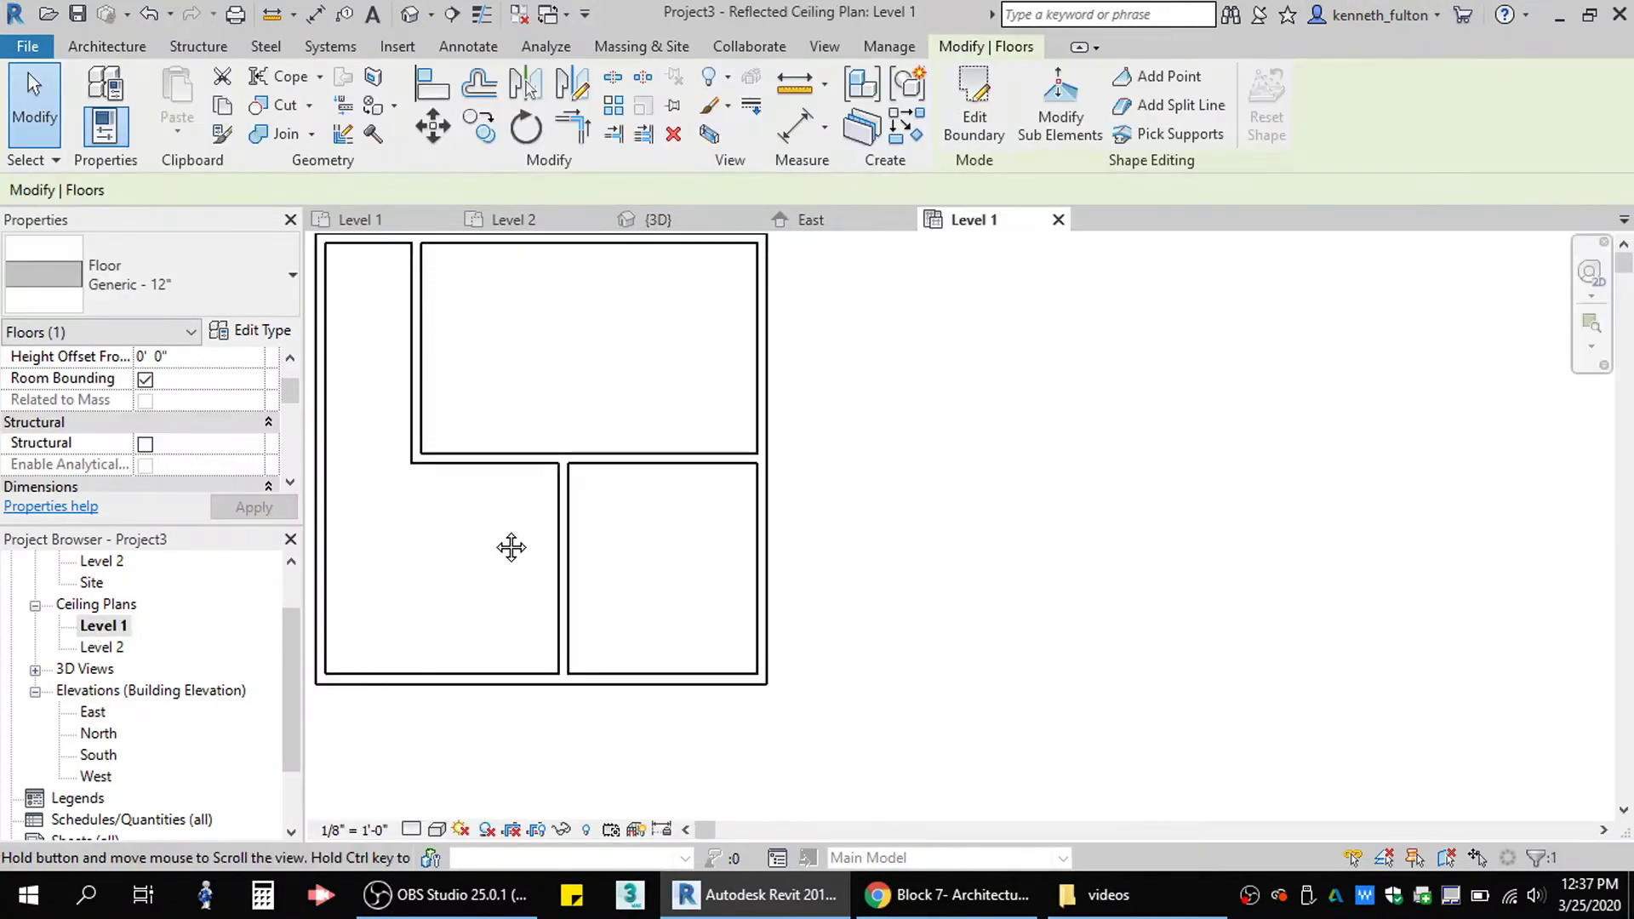
middle_drag(510, 547, 737, 635)
click(111, 47)
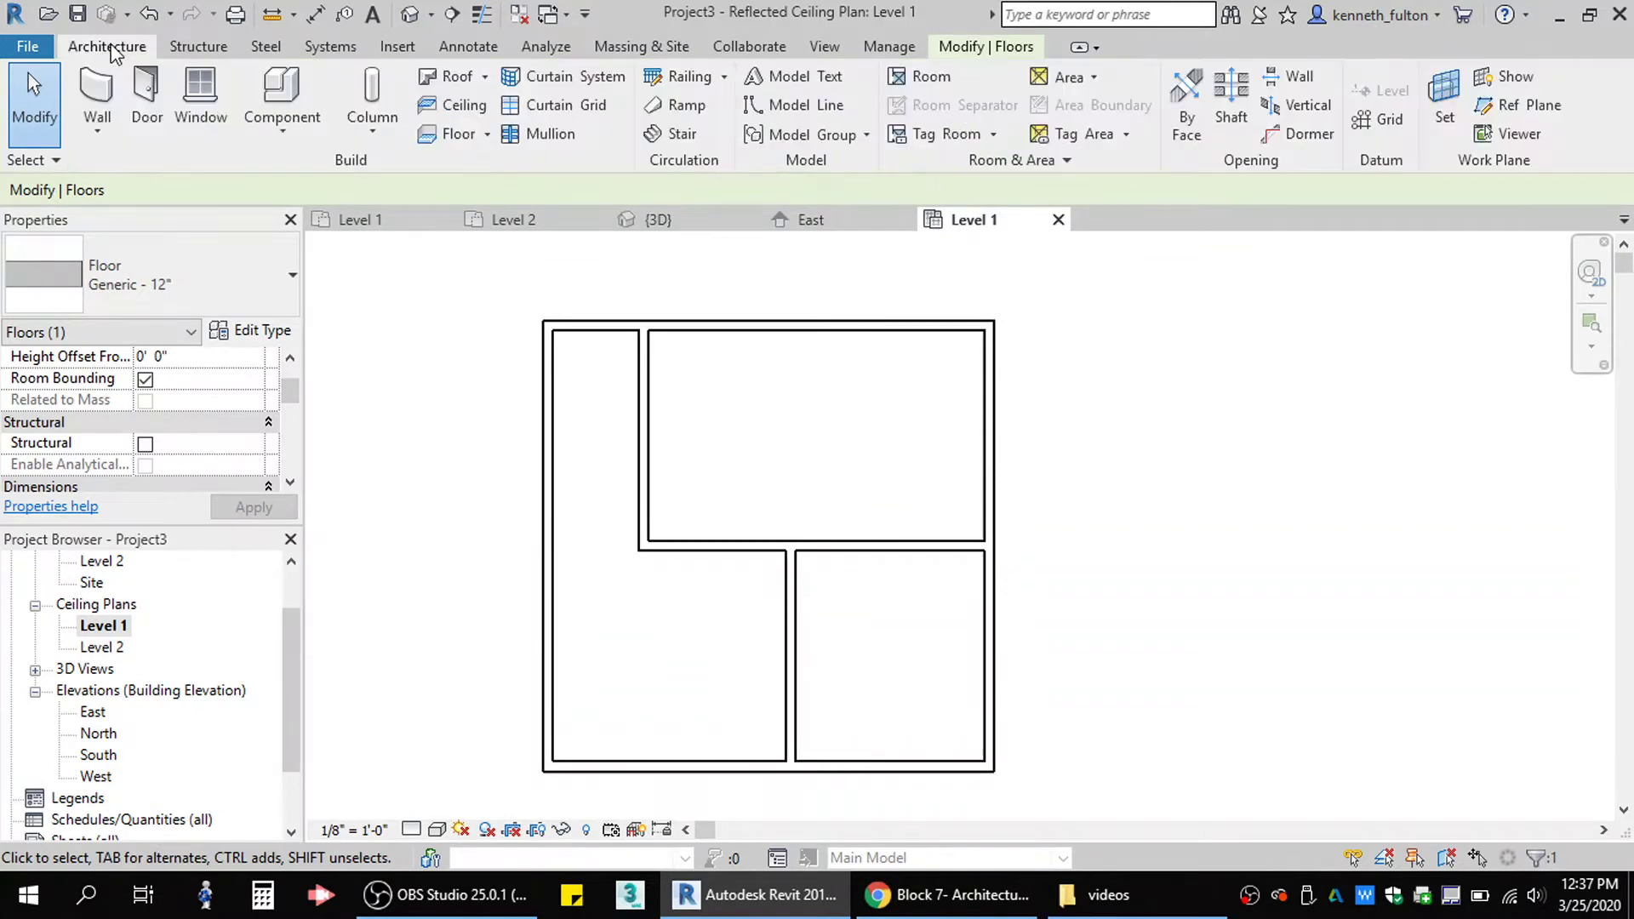
click(460, 105)
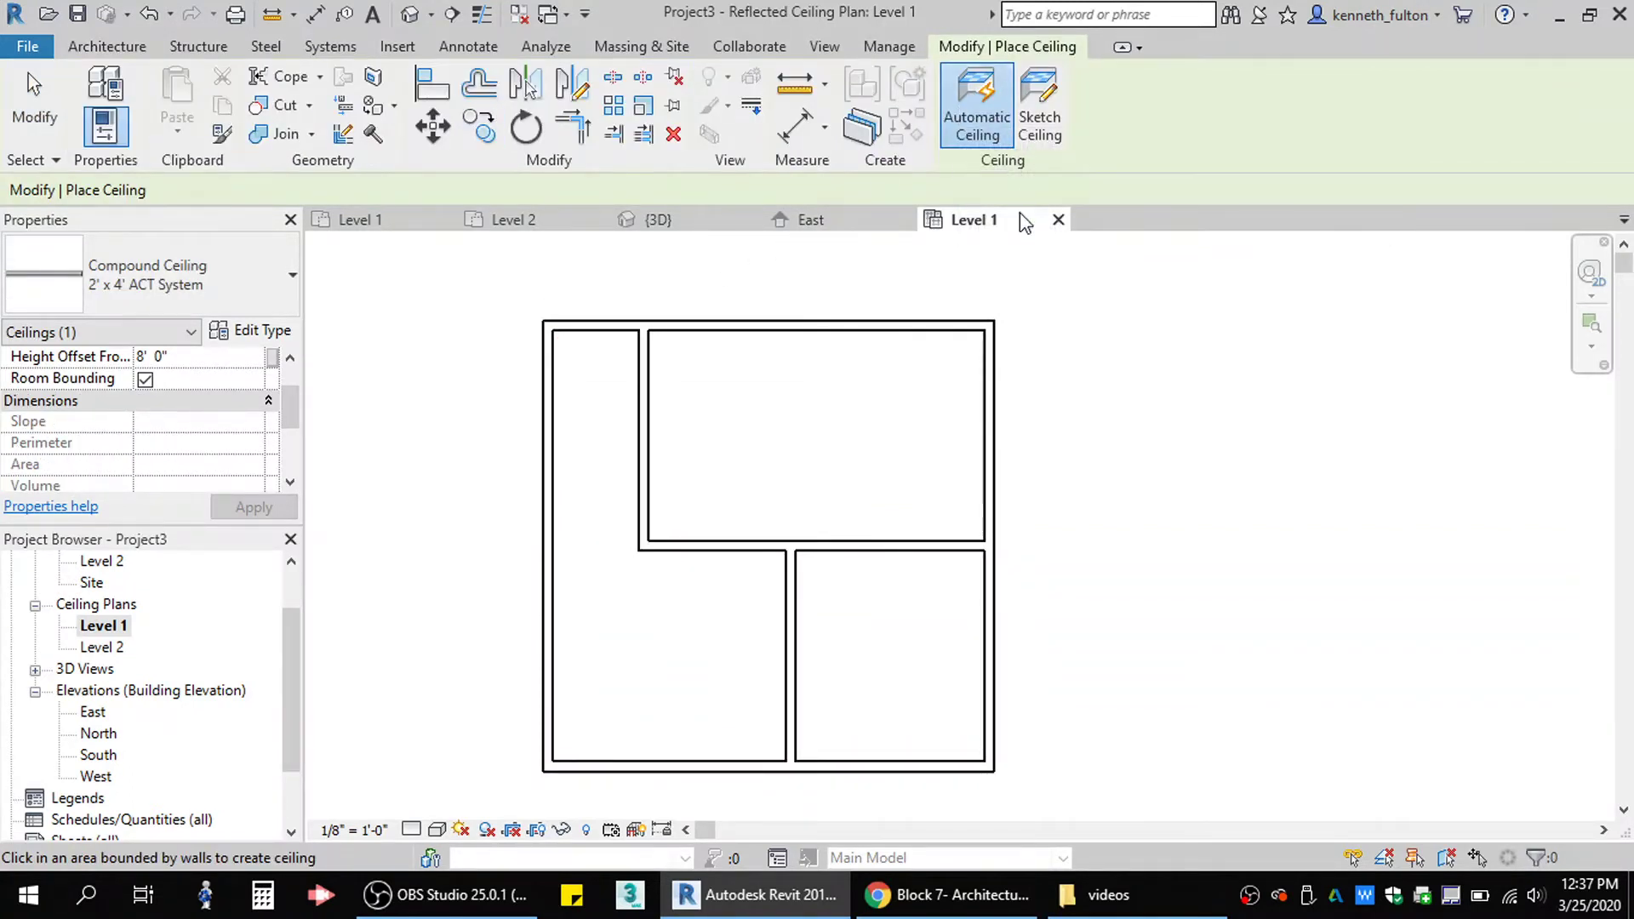
click(1039, 110)
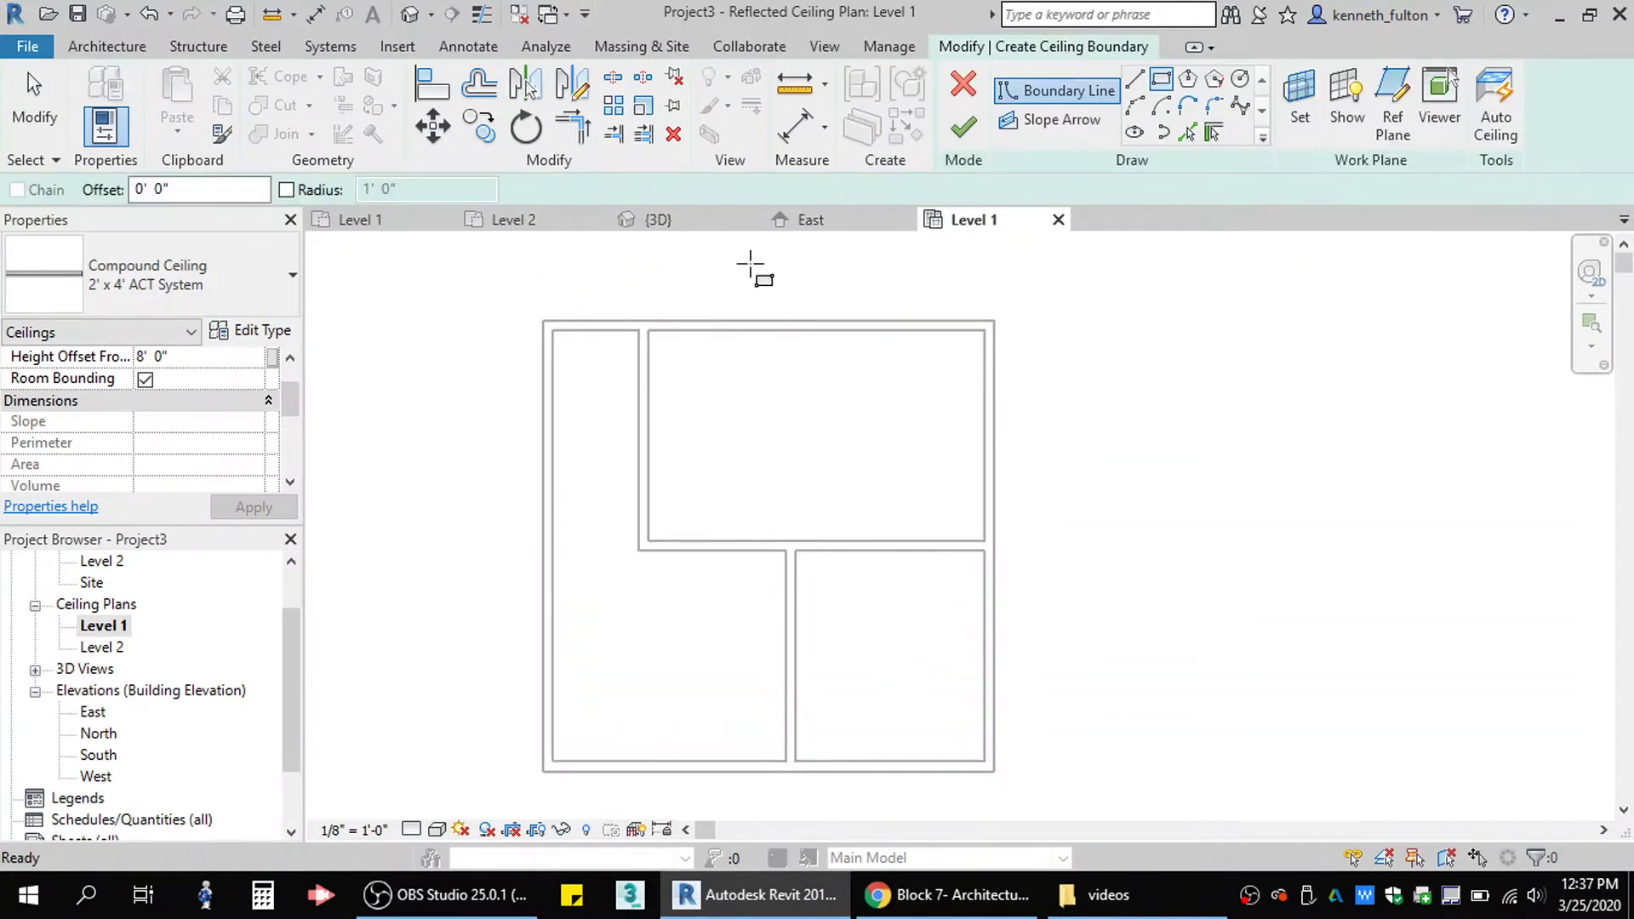
click(548, 326)
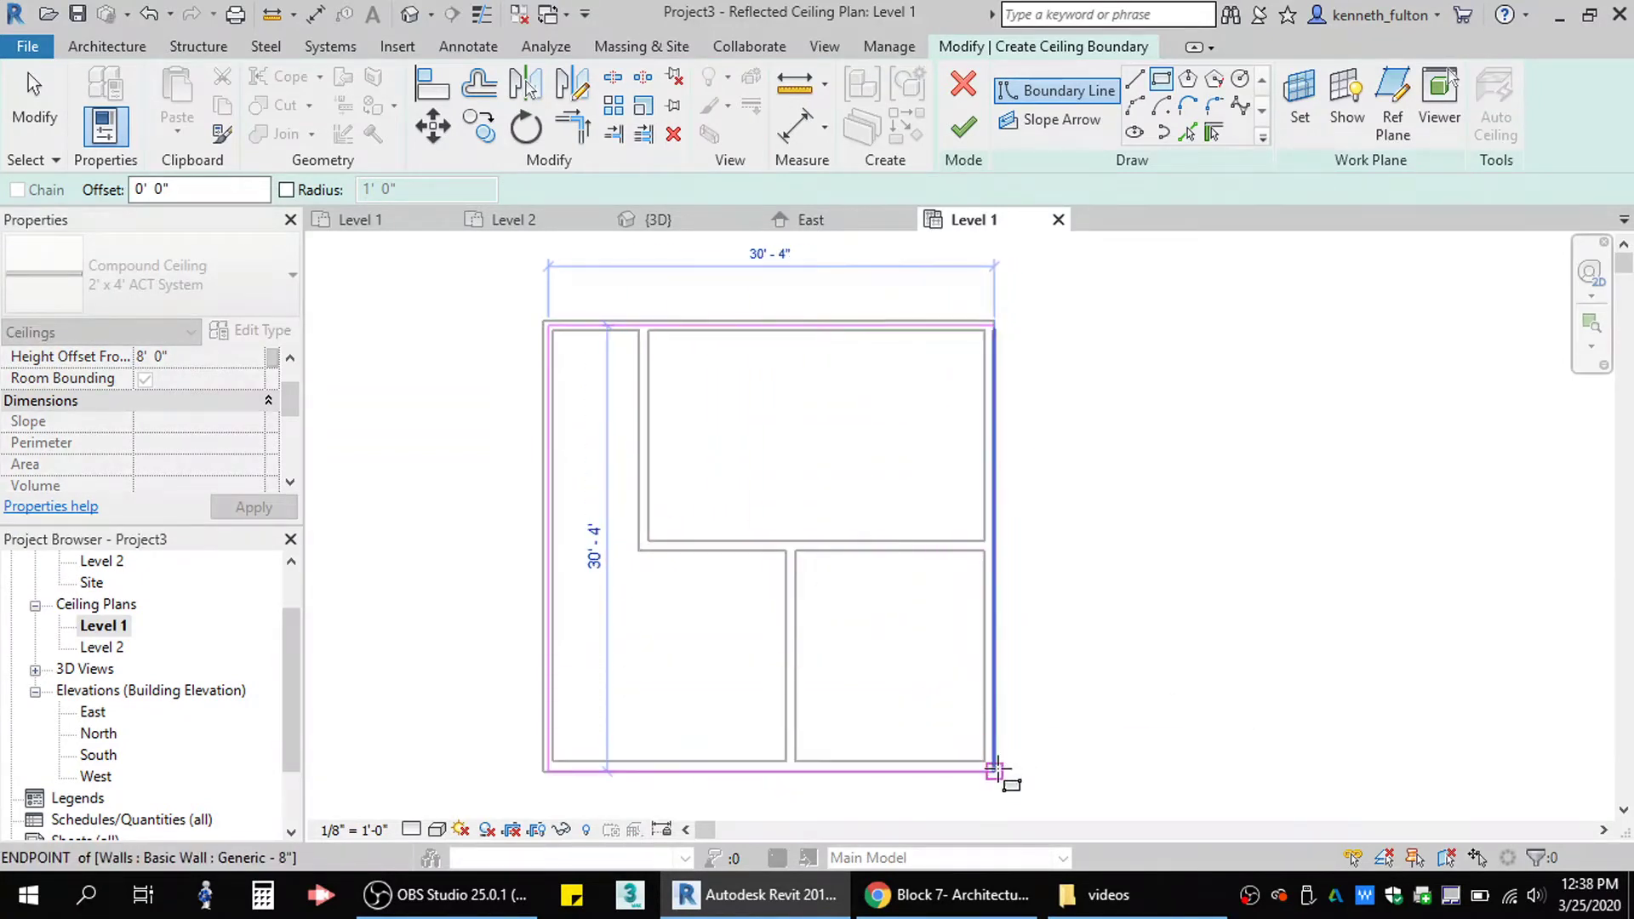
click(994, 770)
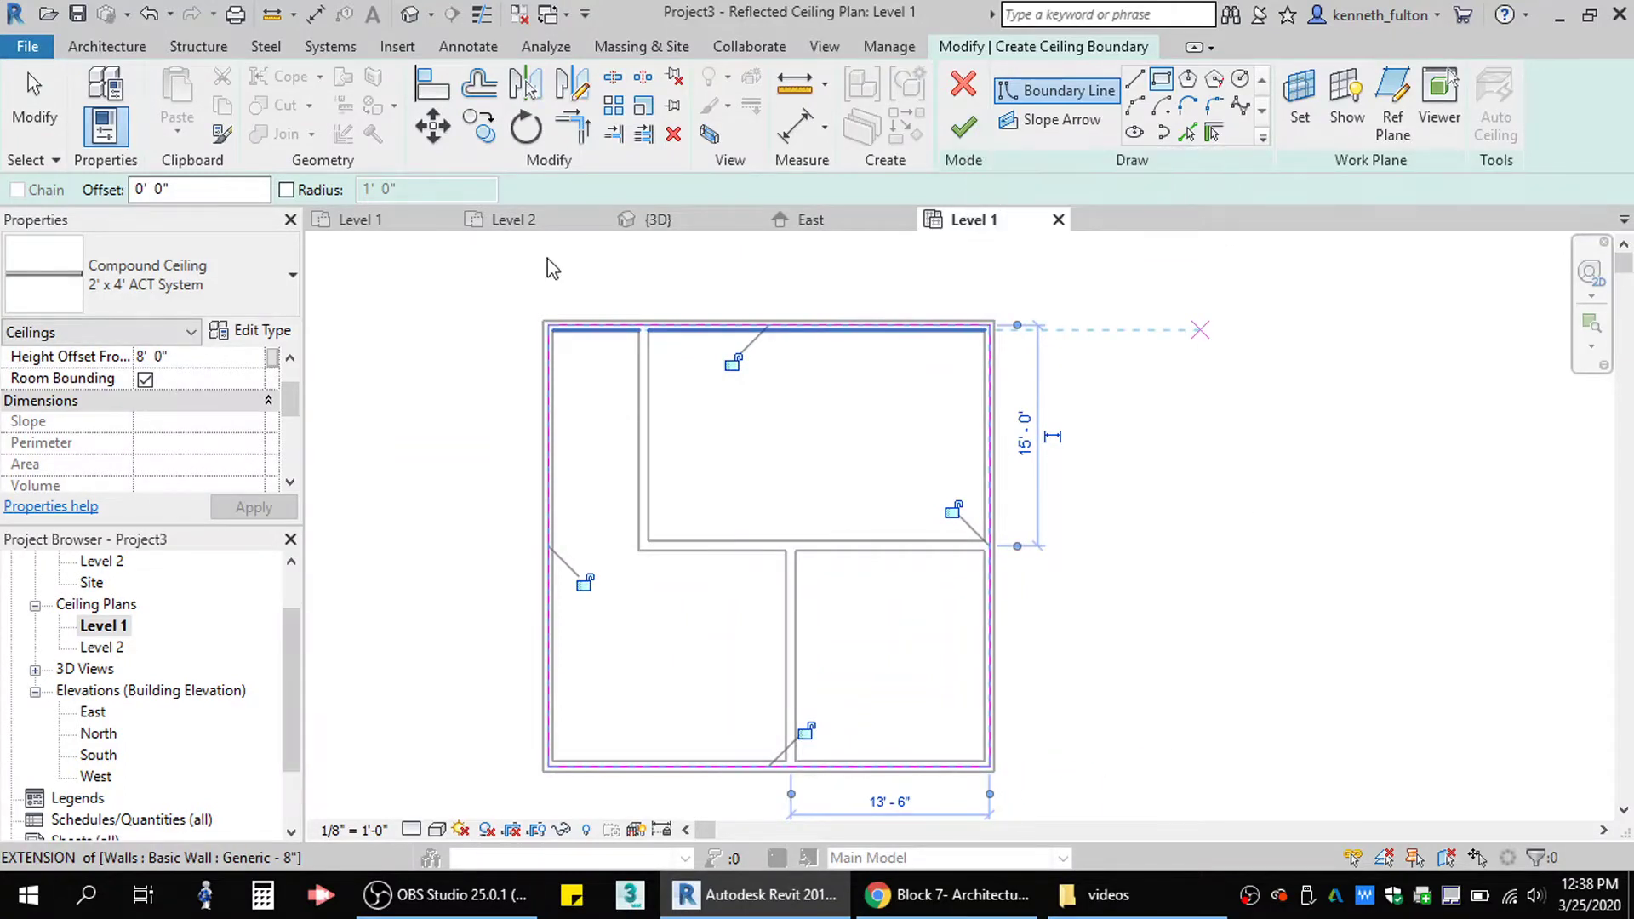
Set the ceiling's height offset from level to 9', finish the ceiling sketch, and check the ceiling in the 3D view.
drag(179, 358, 136, 361)
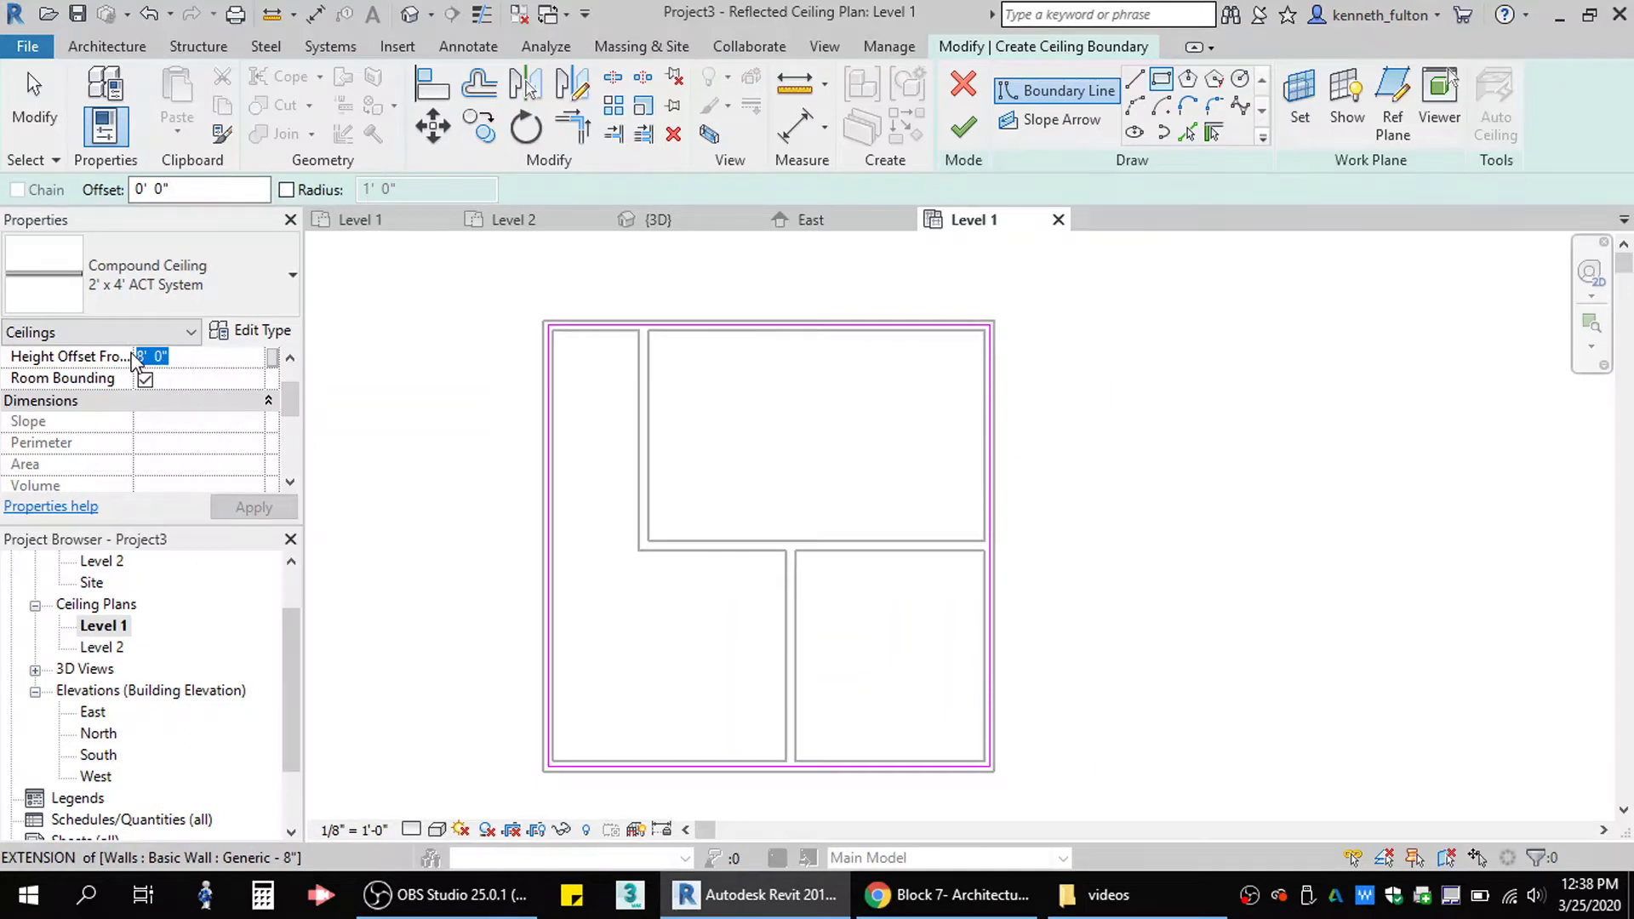
text(9)
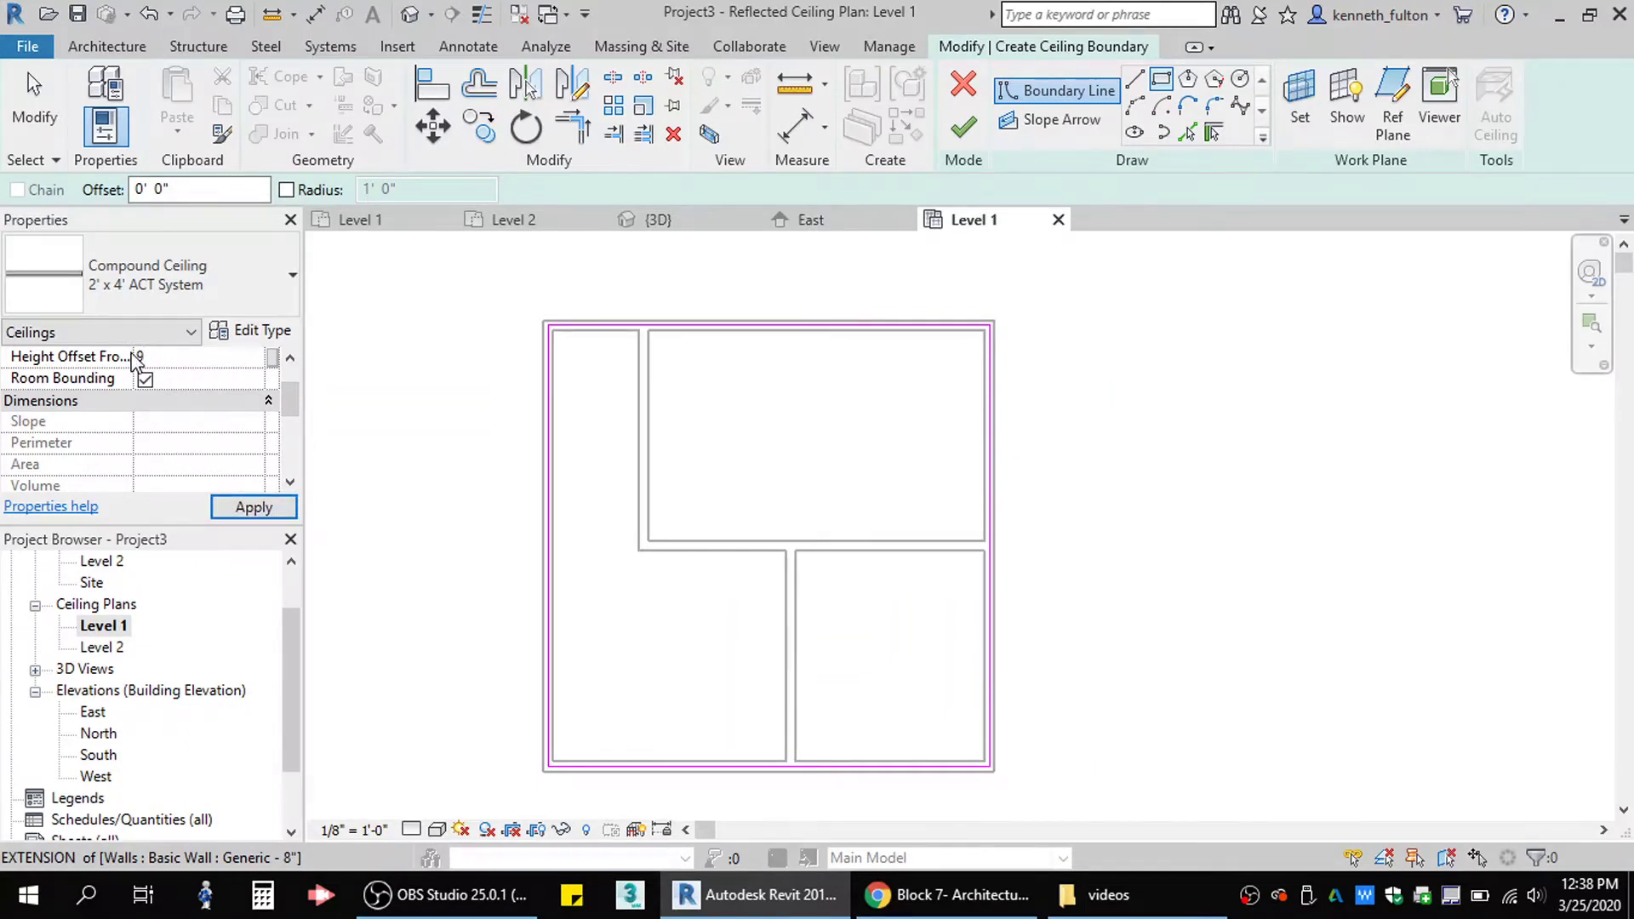
click(226, 507)
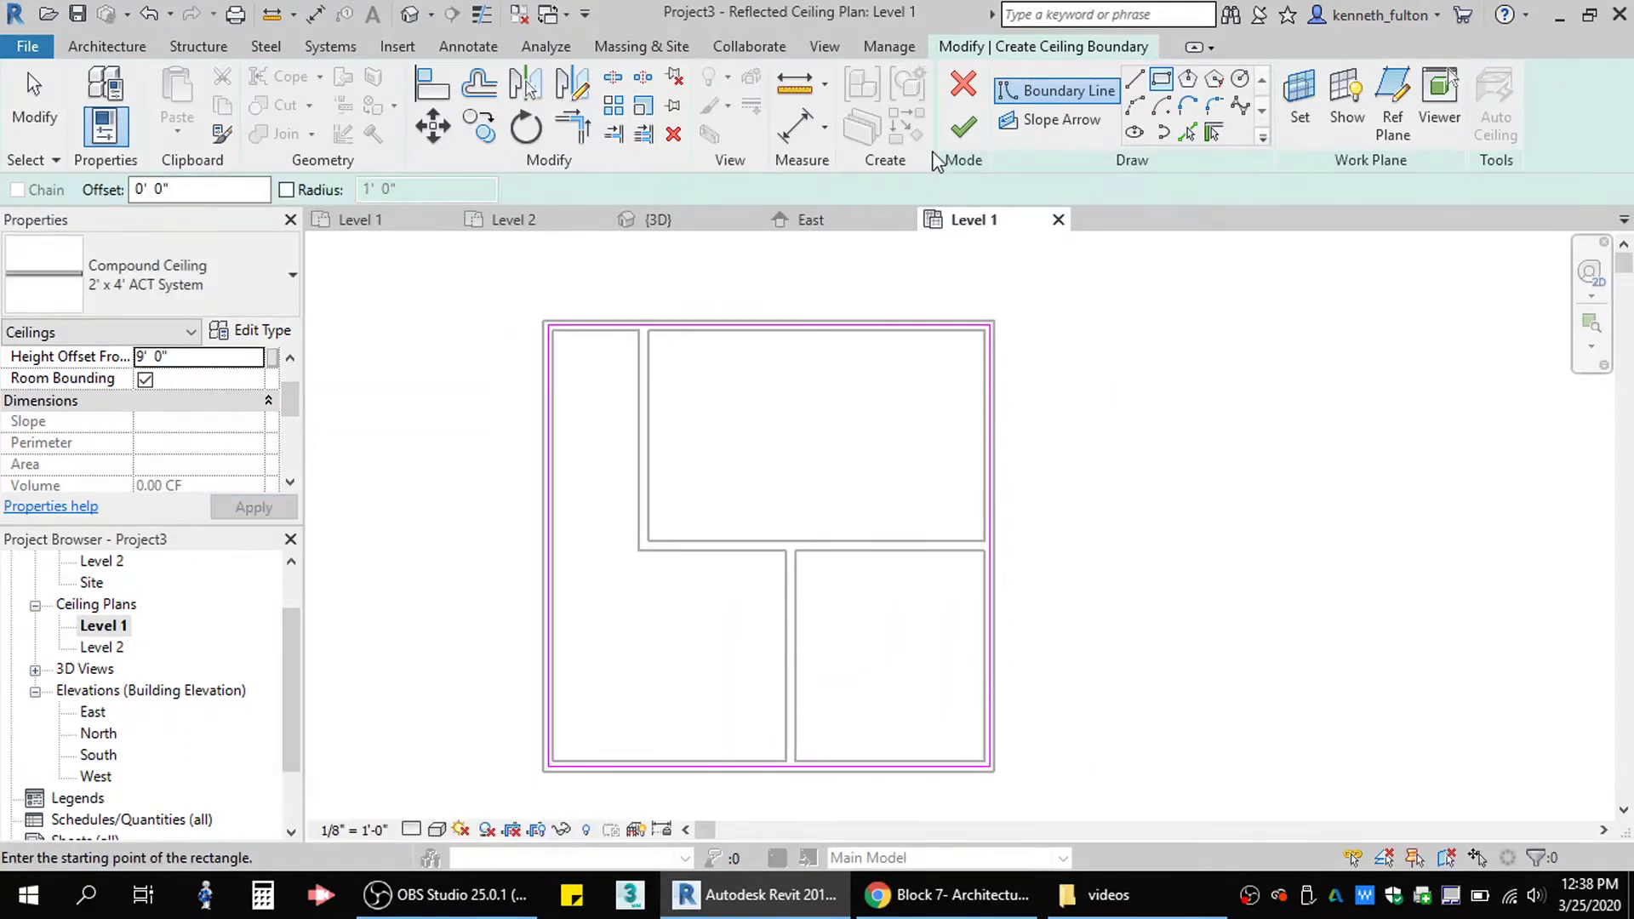
click(965, 130)
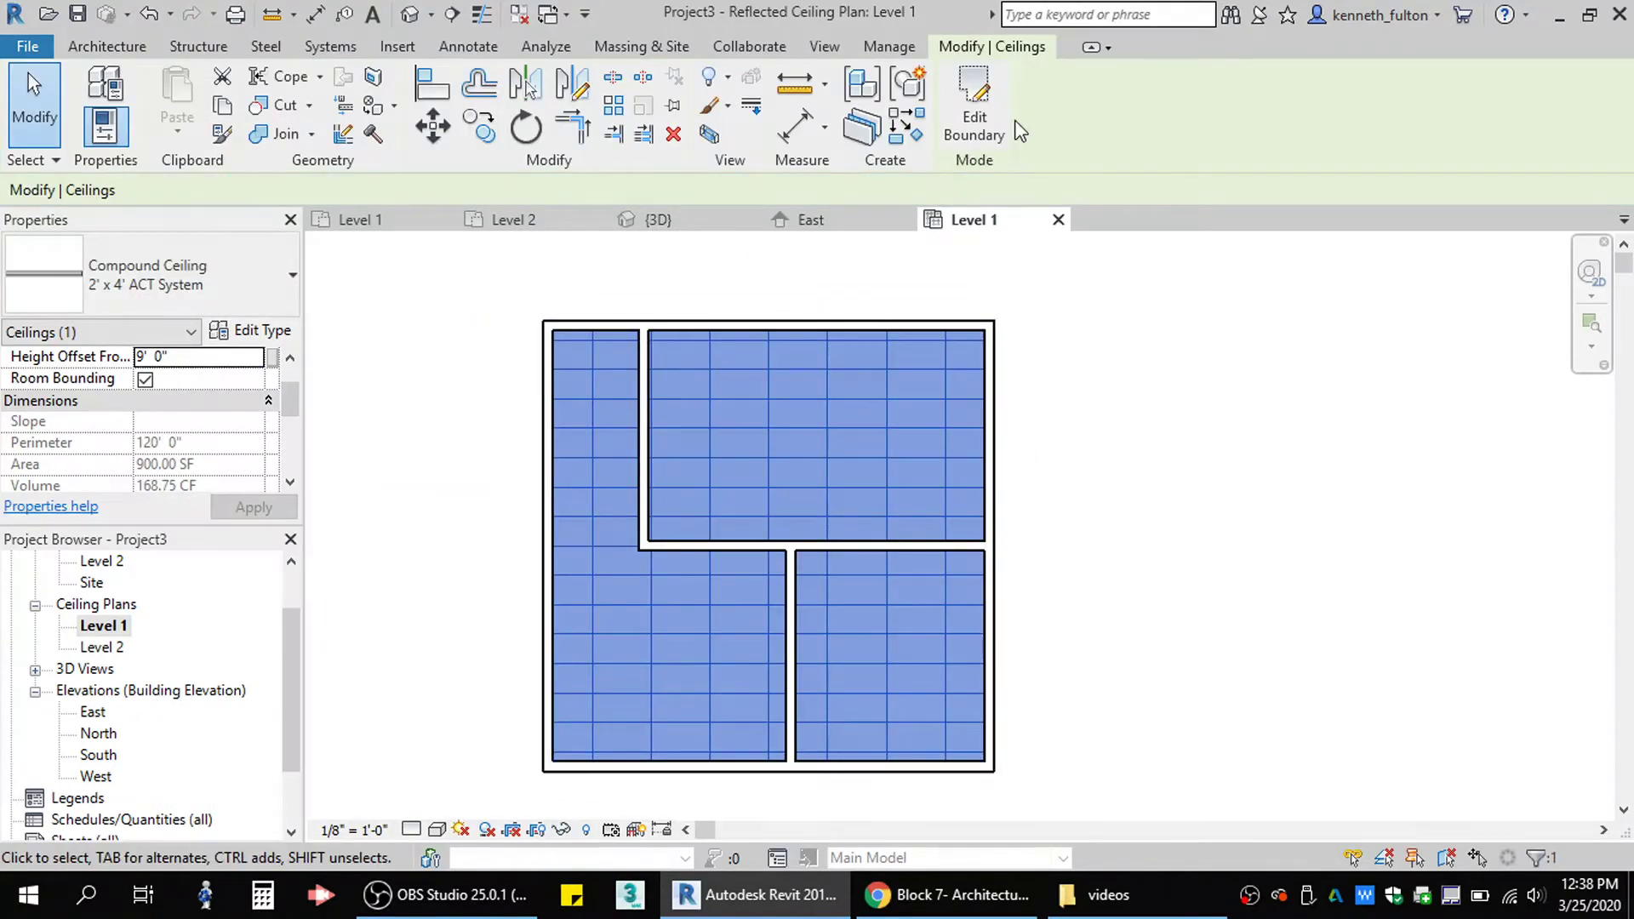
click(691, 219)
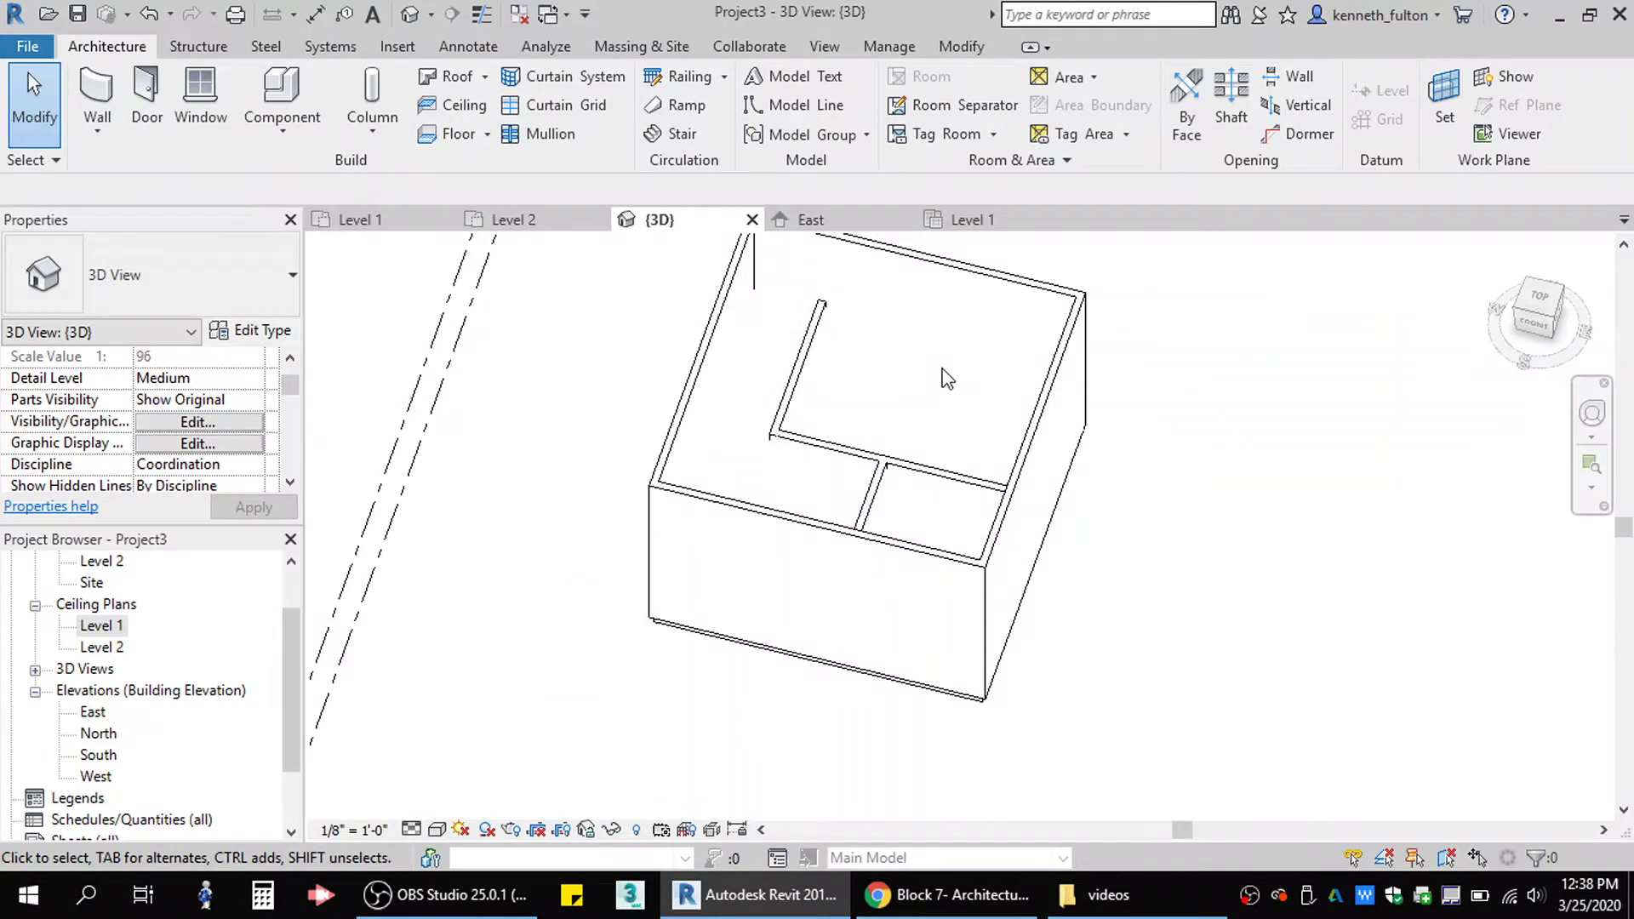
In the Level 2 floor plan, create a Generic - 12" architectural floor with a rectangular boundary along the exterior wall centerlines.
click(500, 220)
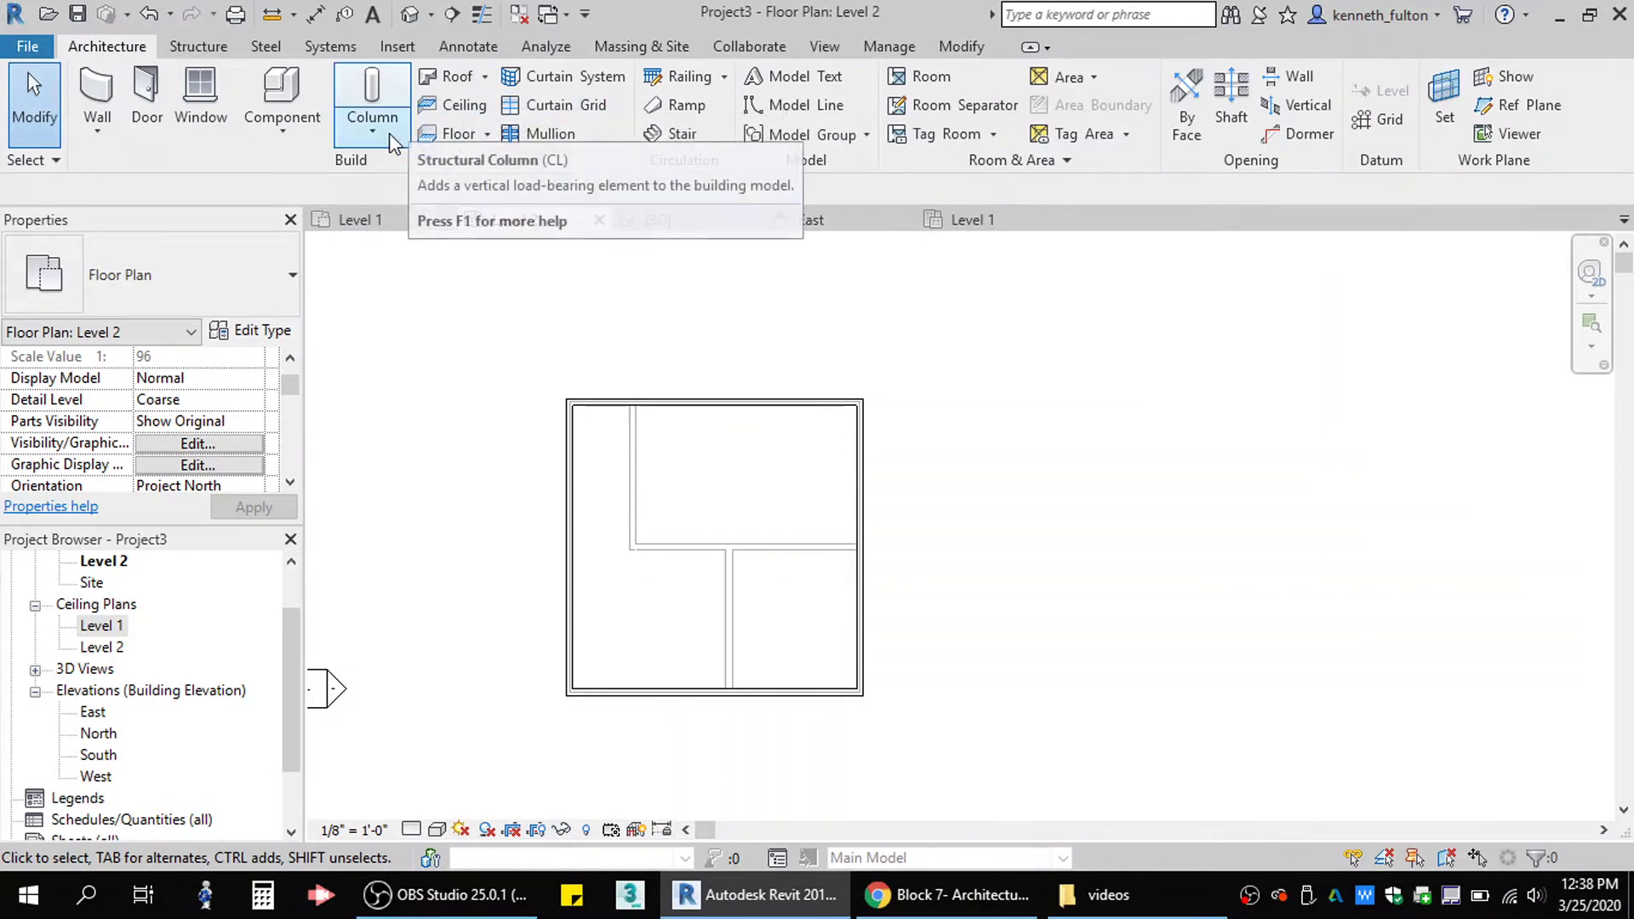
click(491, 134)
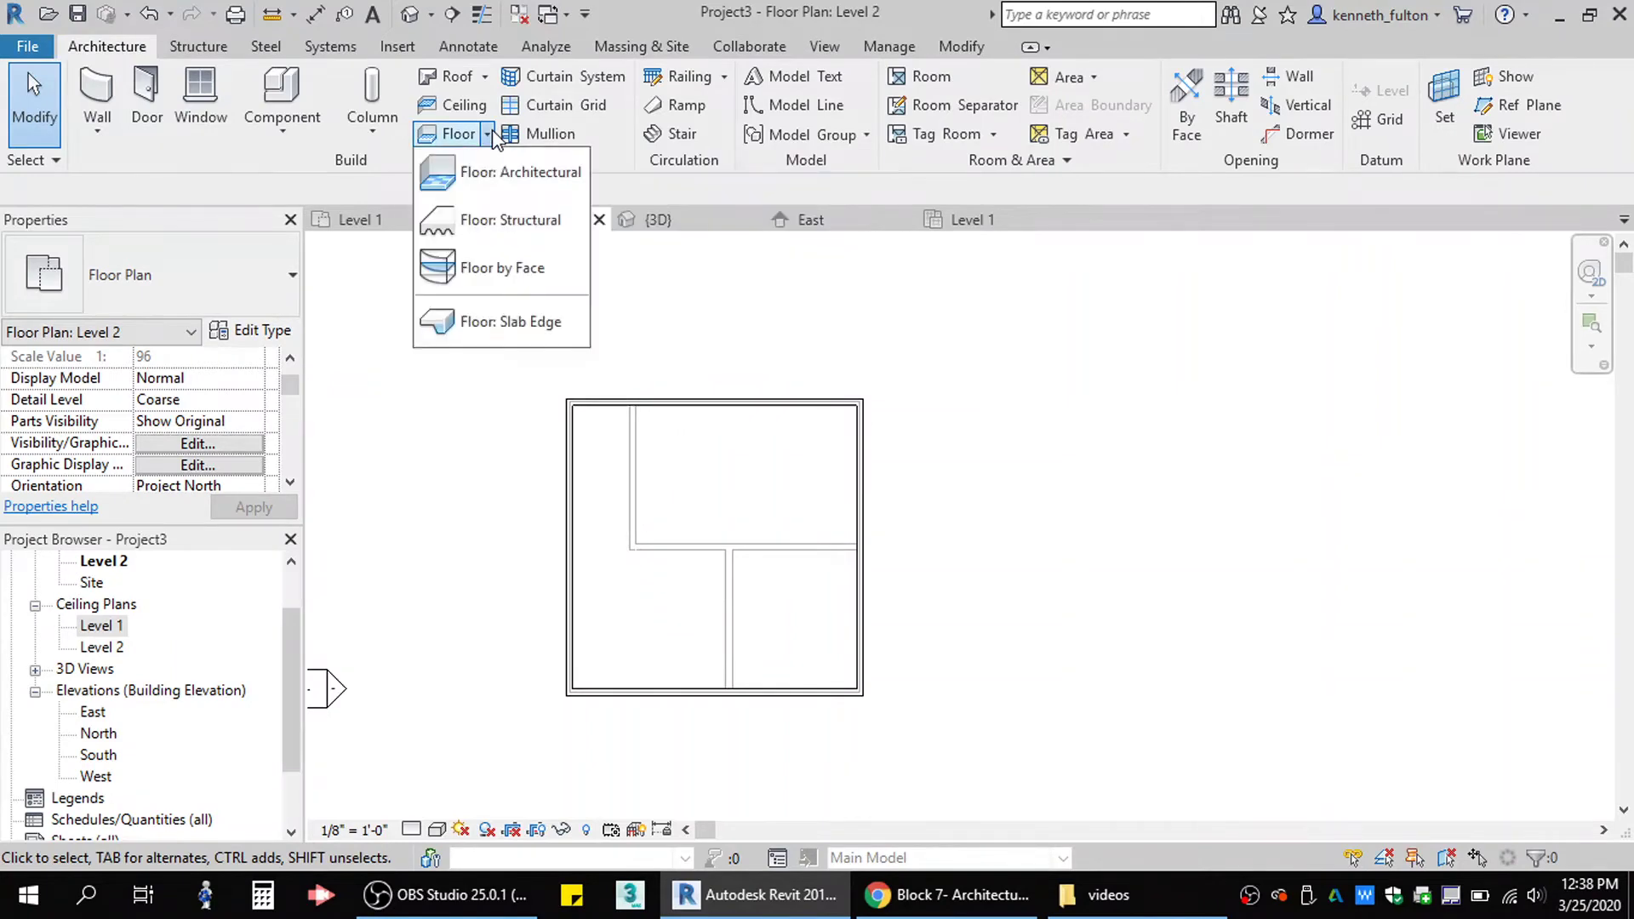
click(466, 172)
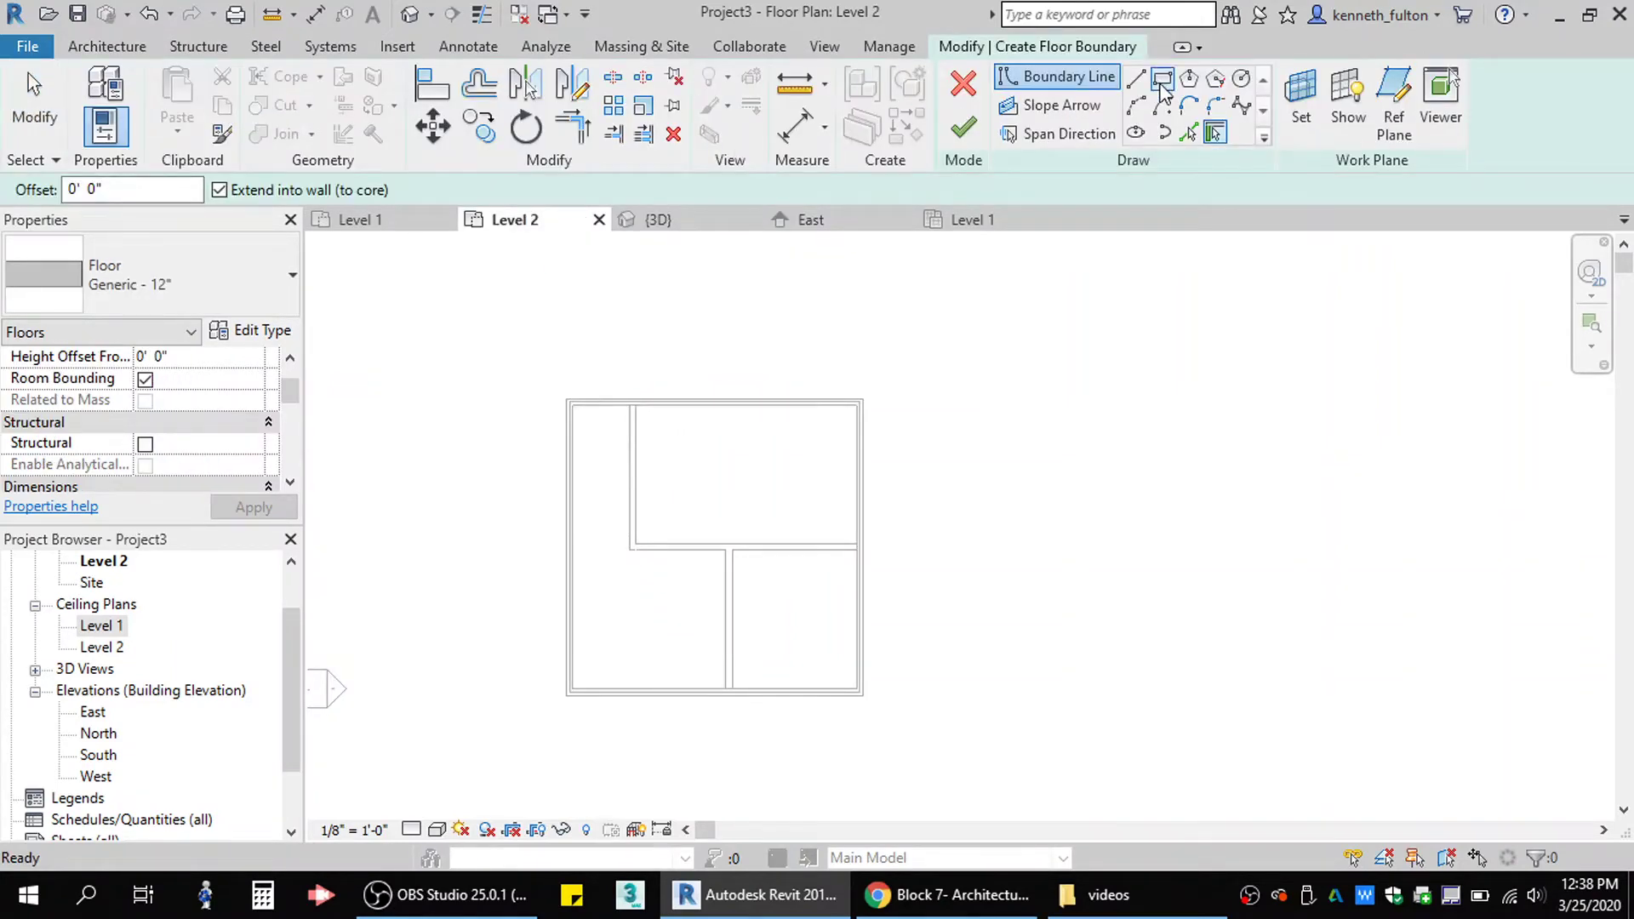
click(1163, 86)
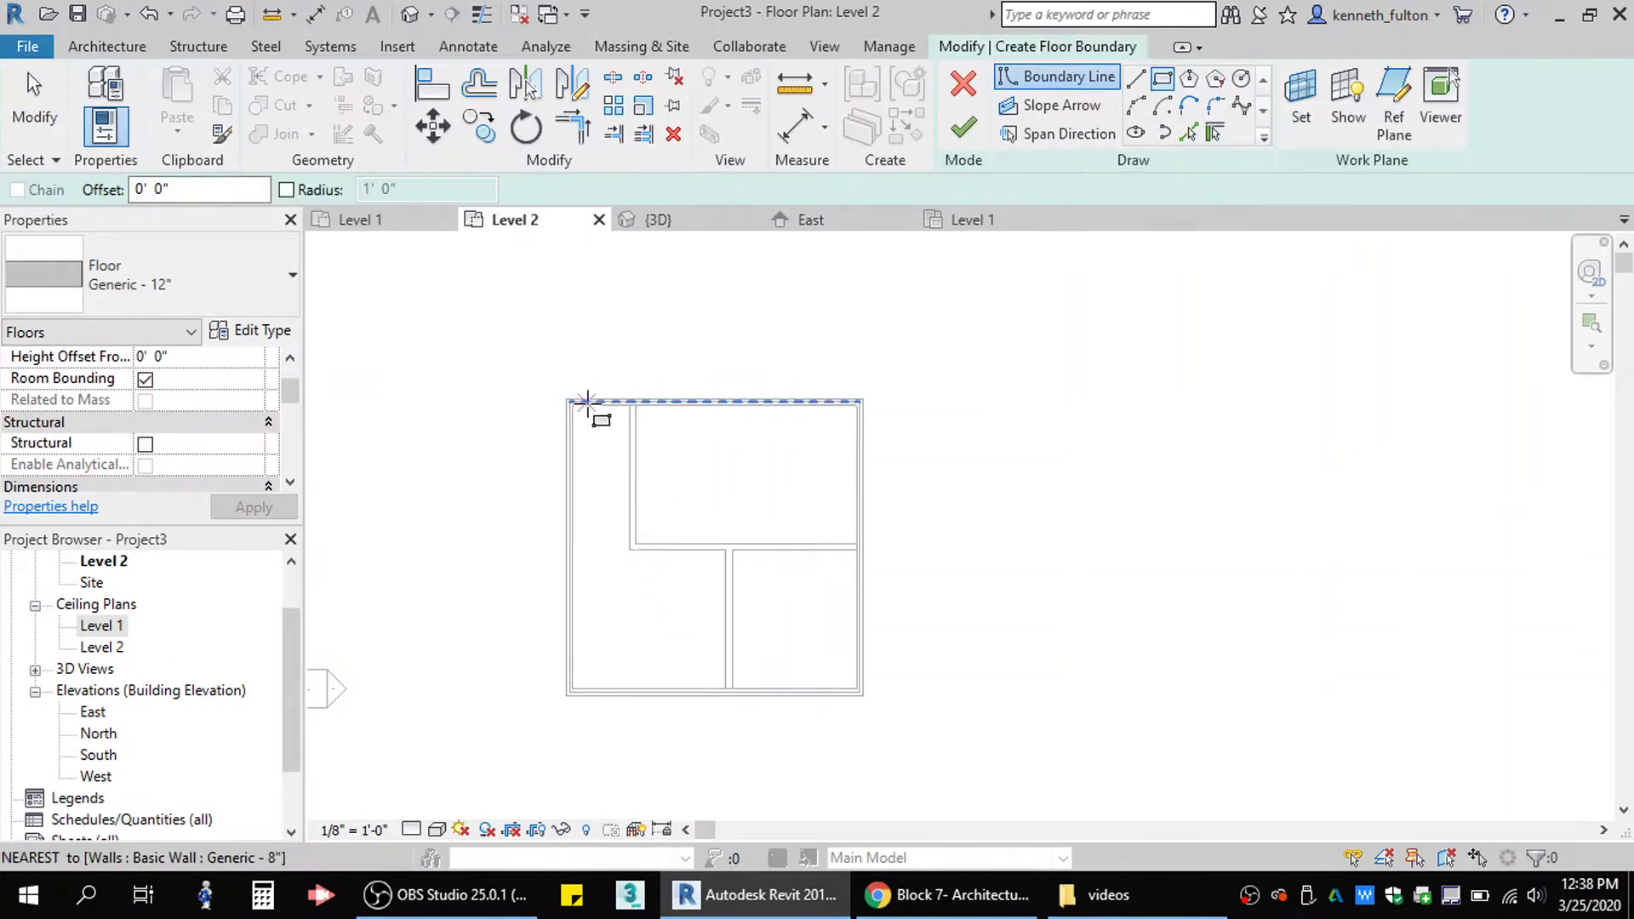
scroll(569, 400, up, 4)
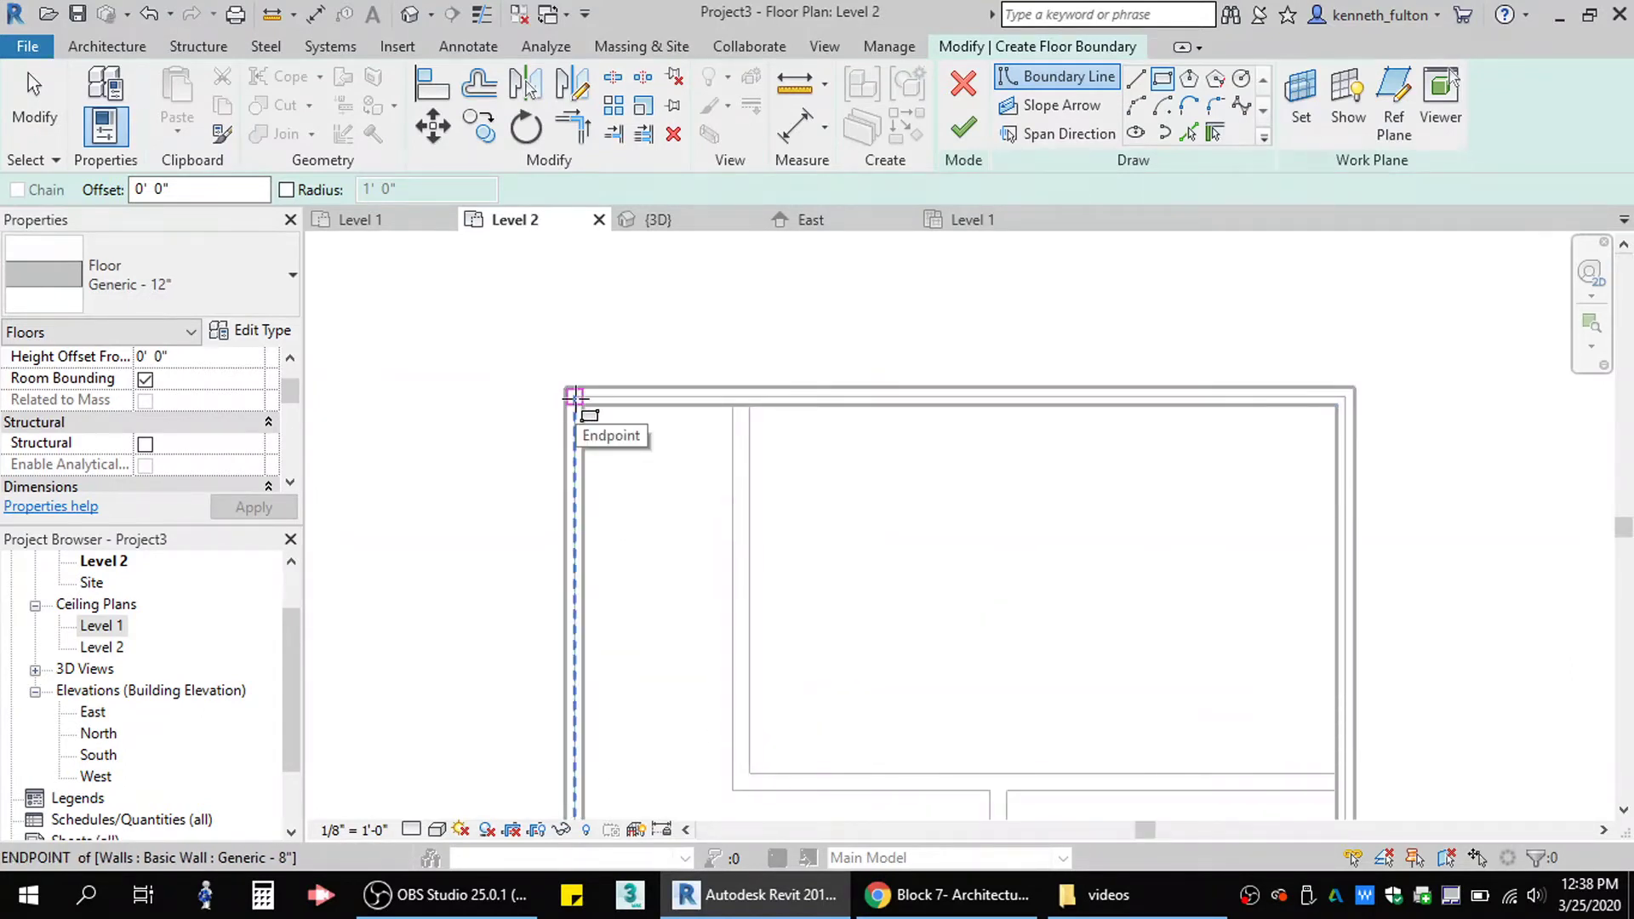
click(574, 398)
middle_drag(963, 610, 722, 317)
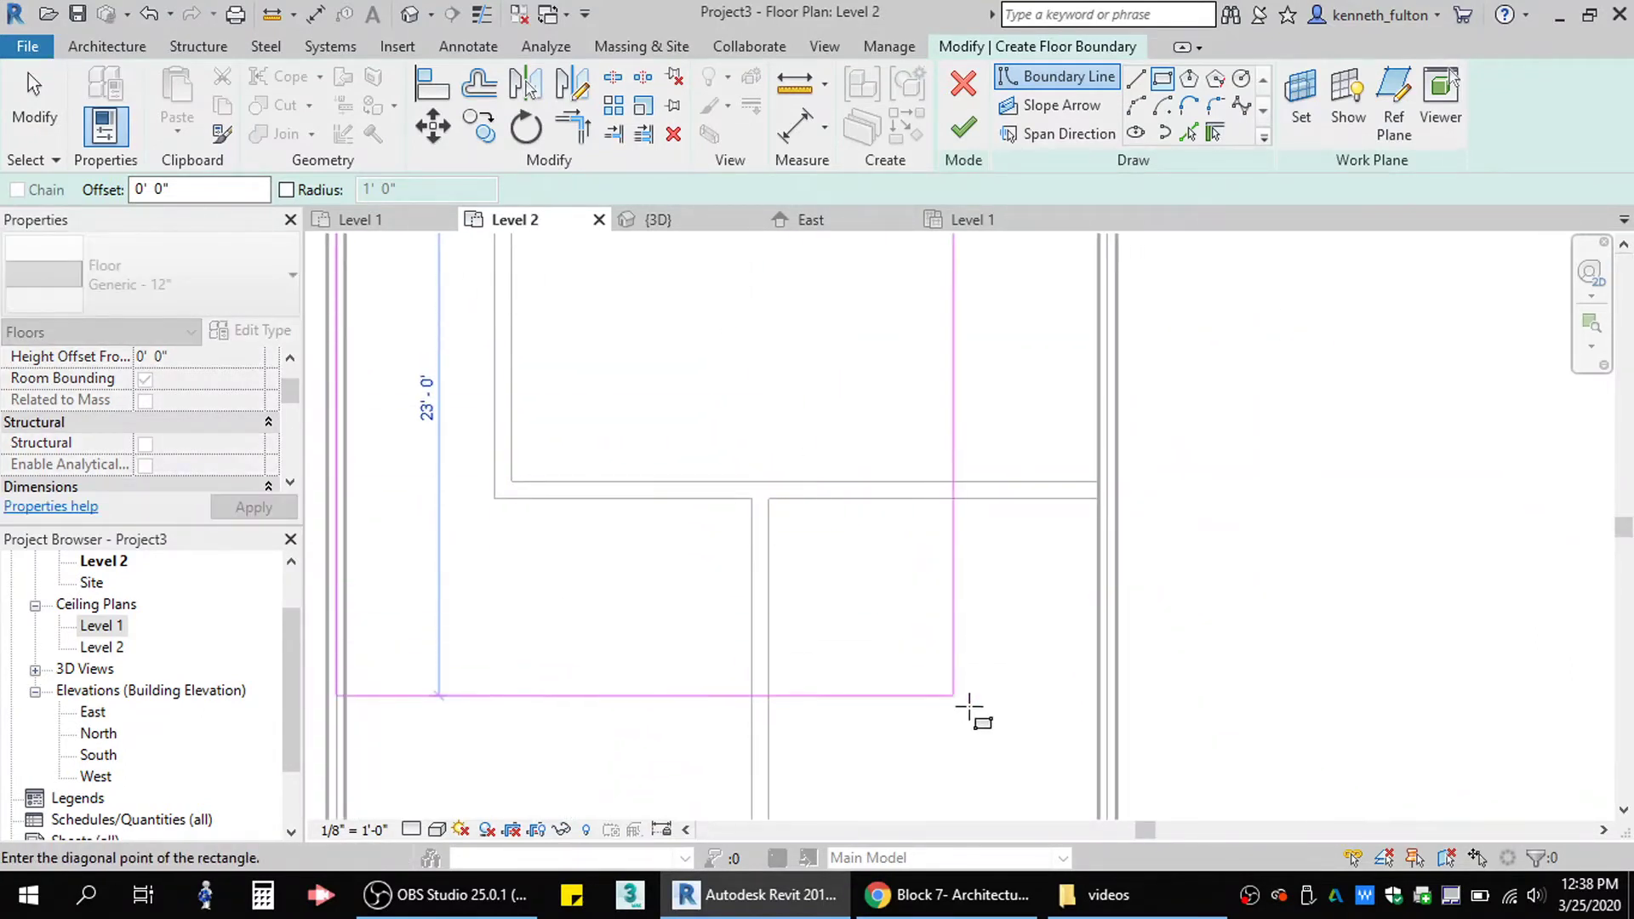
middle_drag(970, 707, 859, 479)
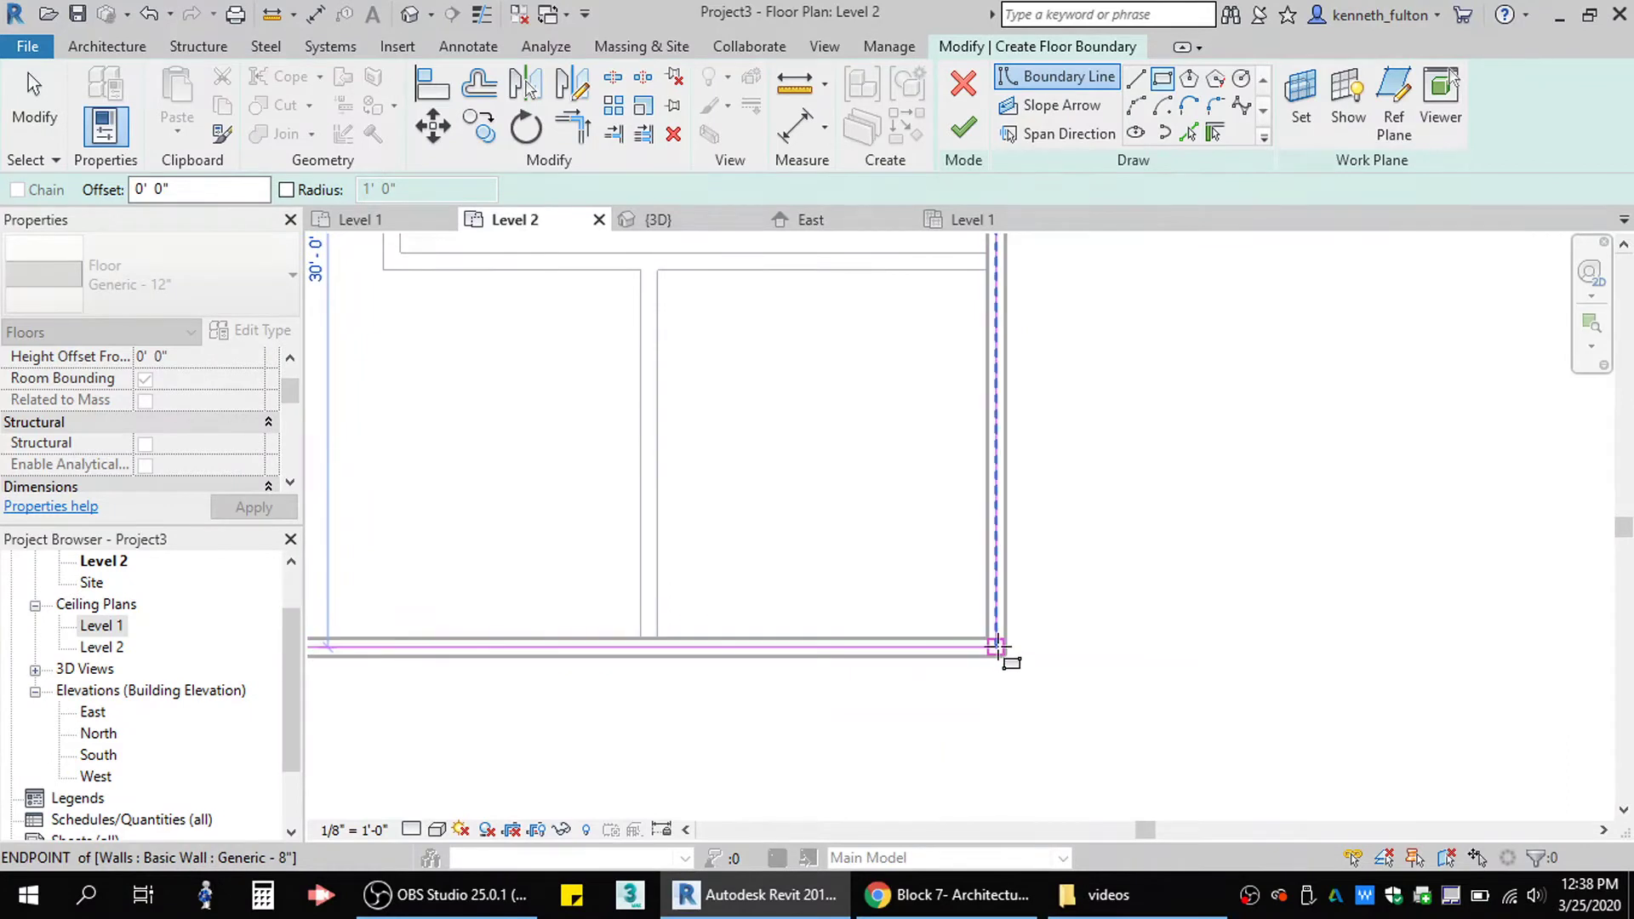
click(997, 648)
scroll(1084, 584, down, 4)
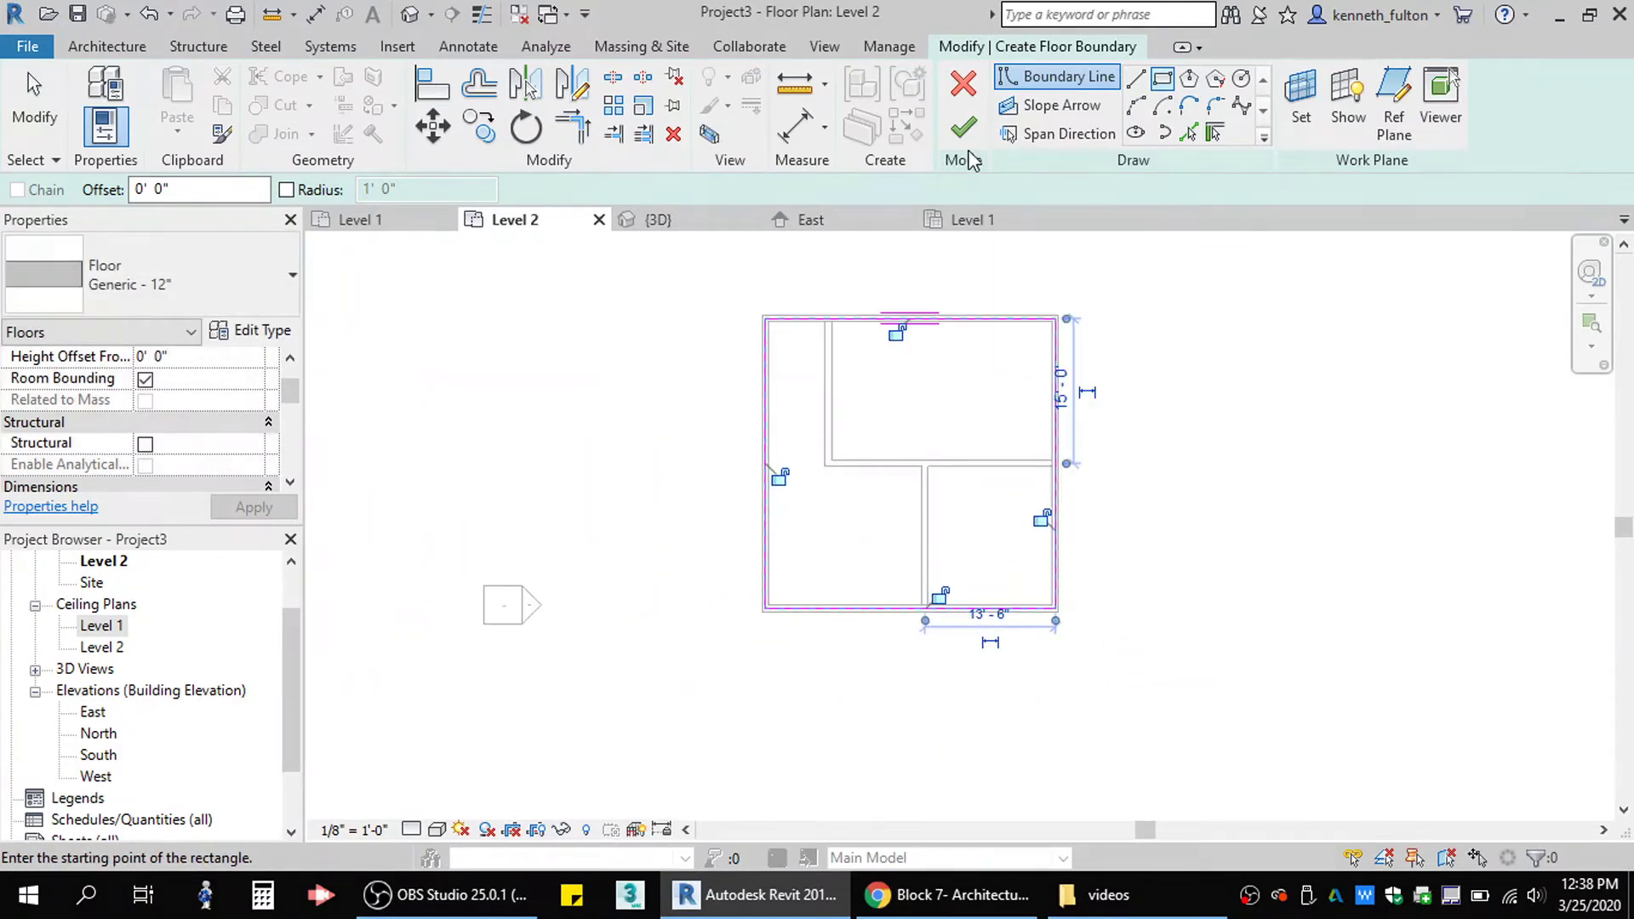
scroll(232, 396, up, 2)
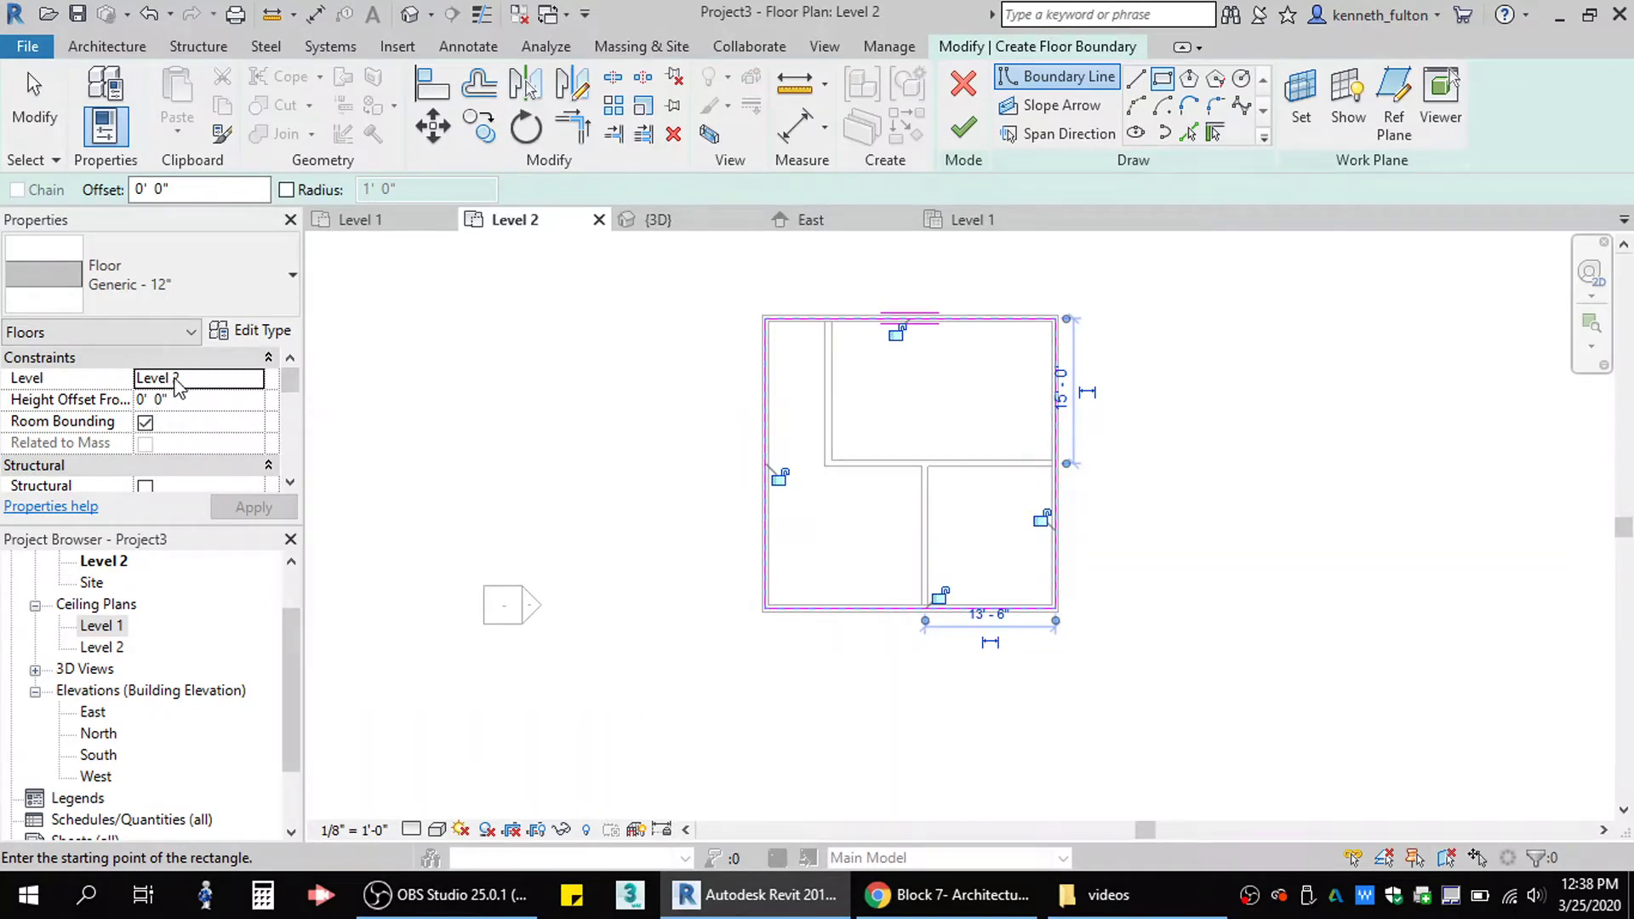
click(964, 128)
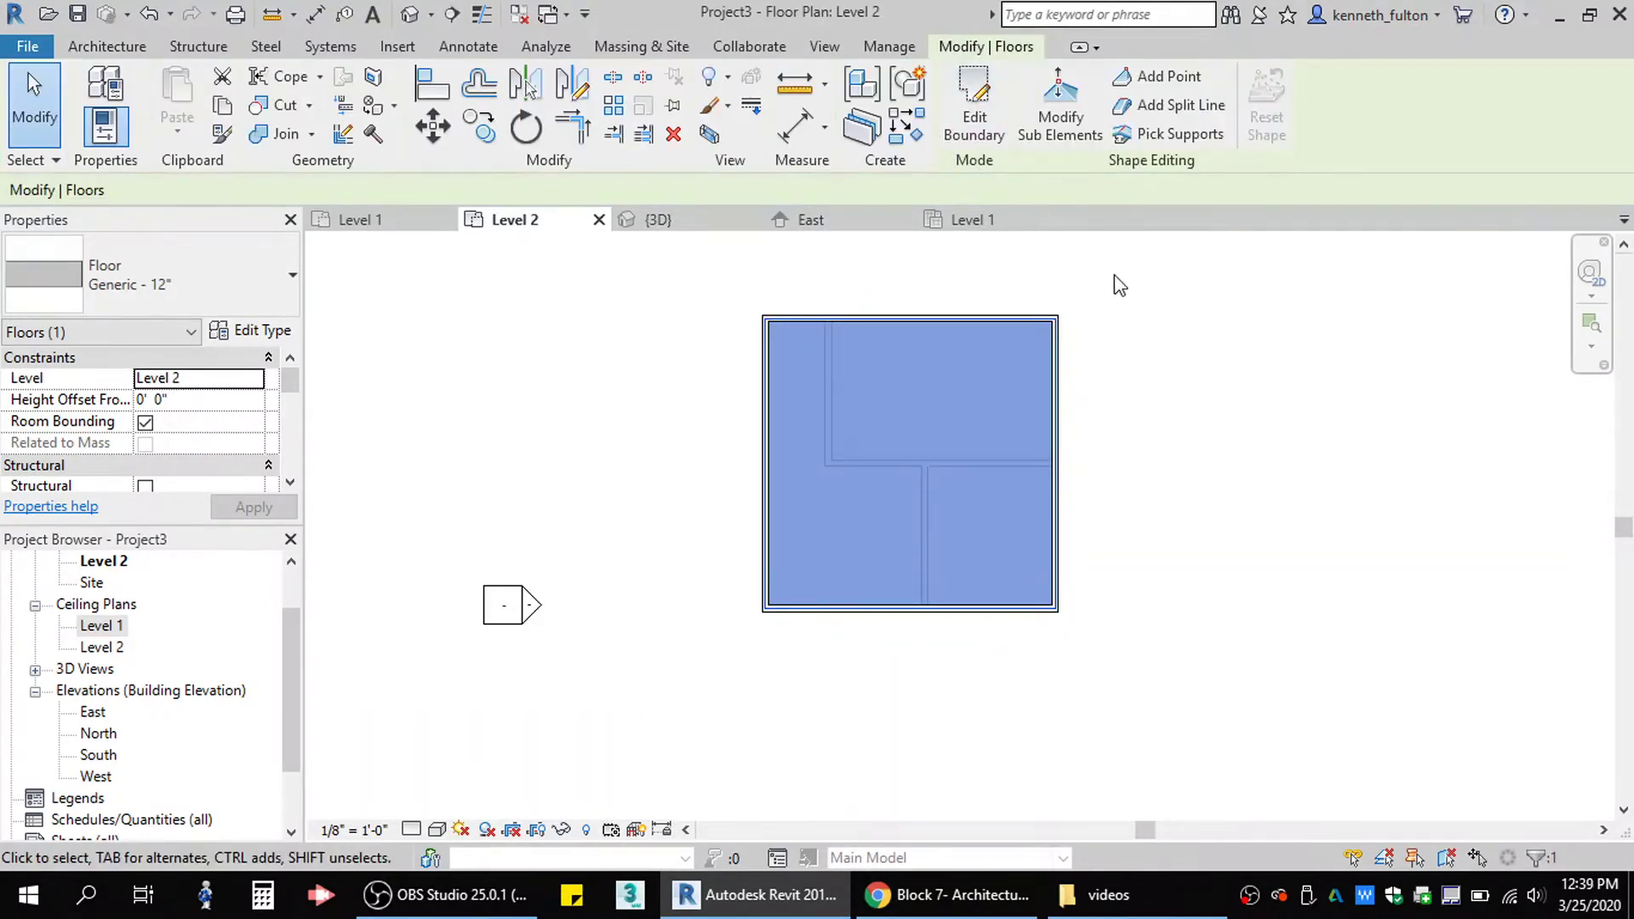
Open the 3D view and orbit the model to examine the Level 2 floor within the exterior walls.
click(696, 223)
click(1127, 466)
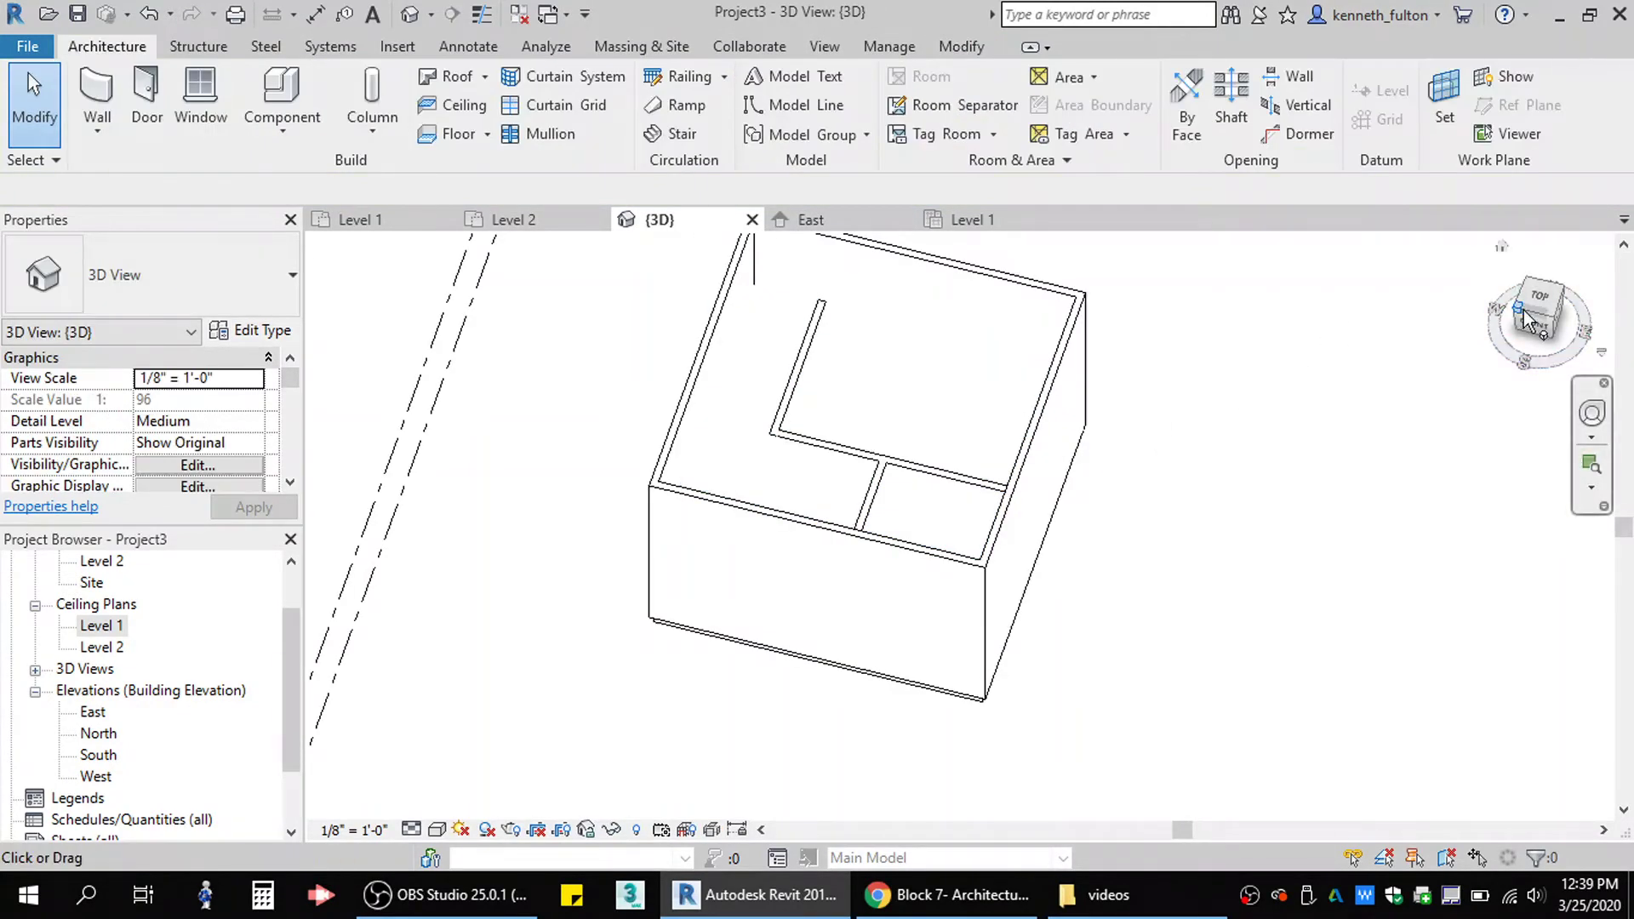
drag(1524, 310, 1528, 293)
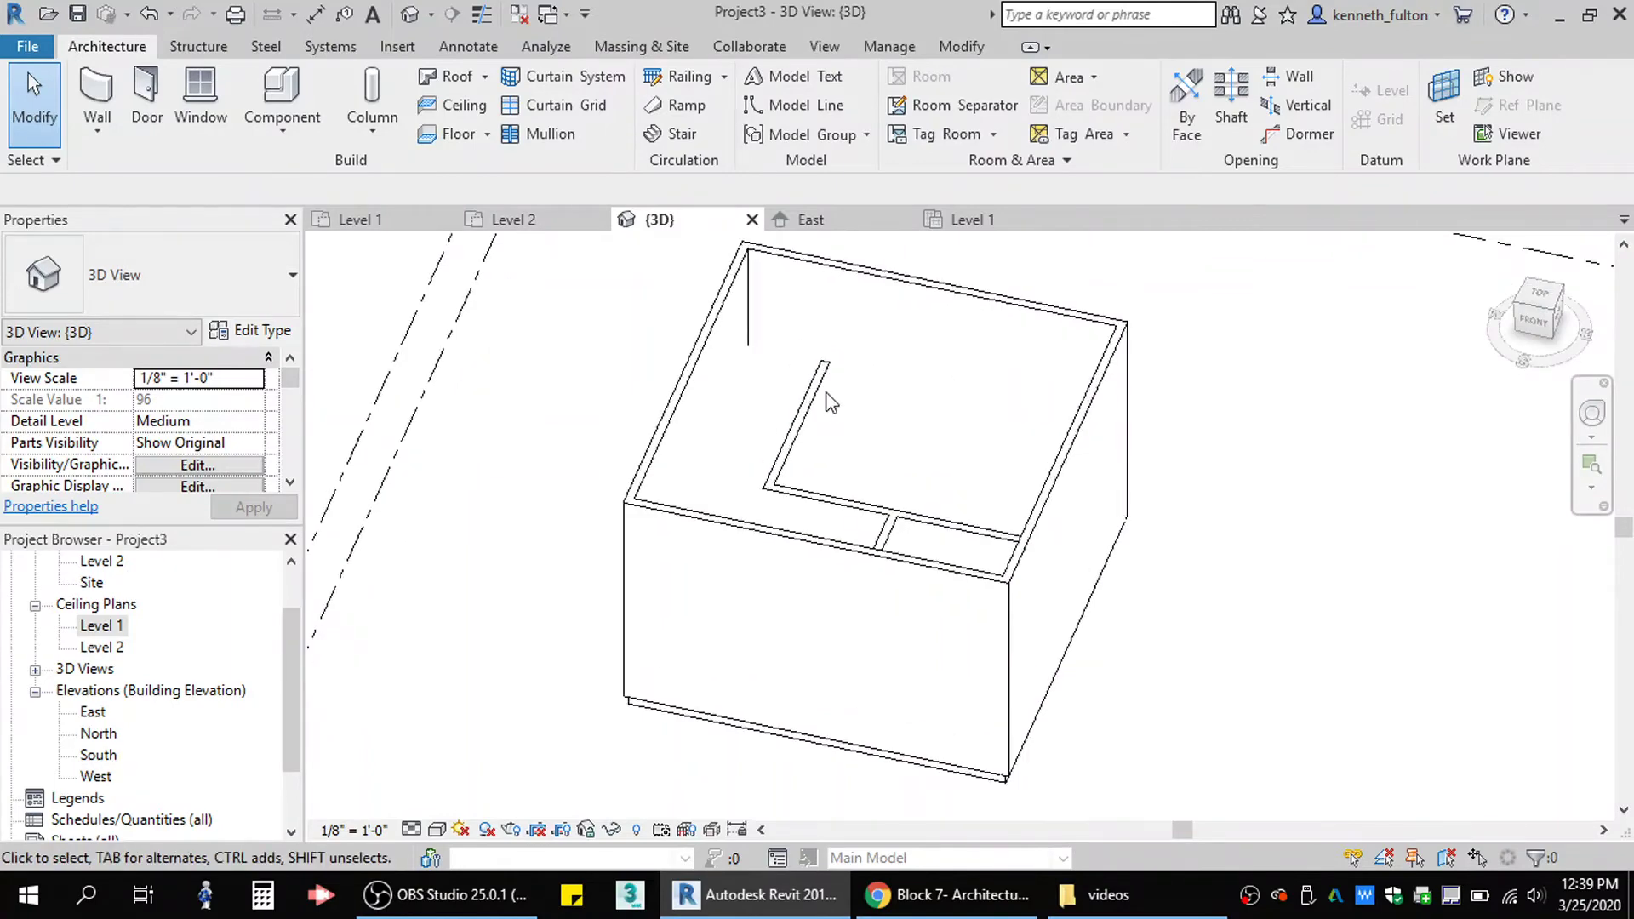
In the Level 1 floor plan, set the unconnected height of the three interior walls to 9'.
scroll(823, 400, up, 4)
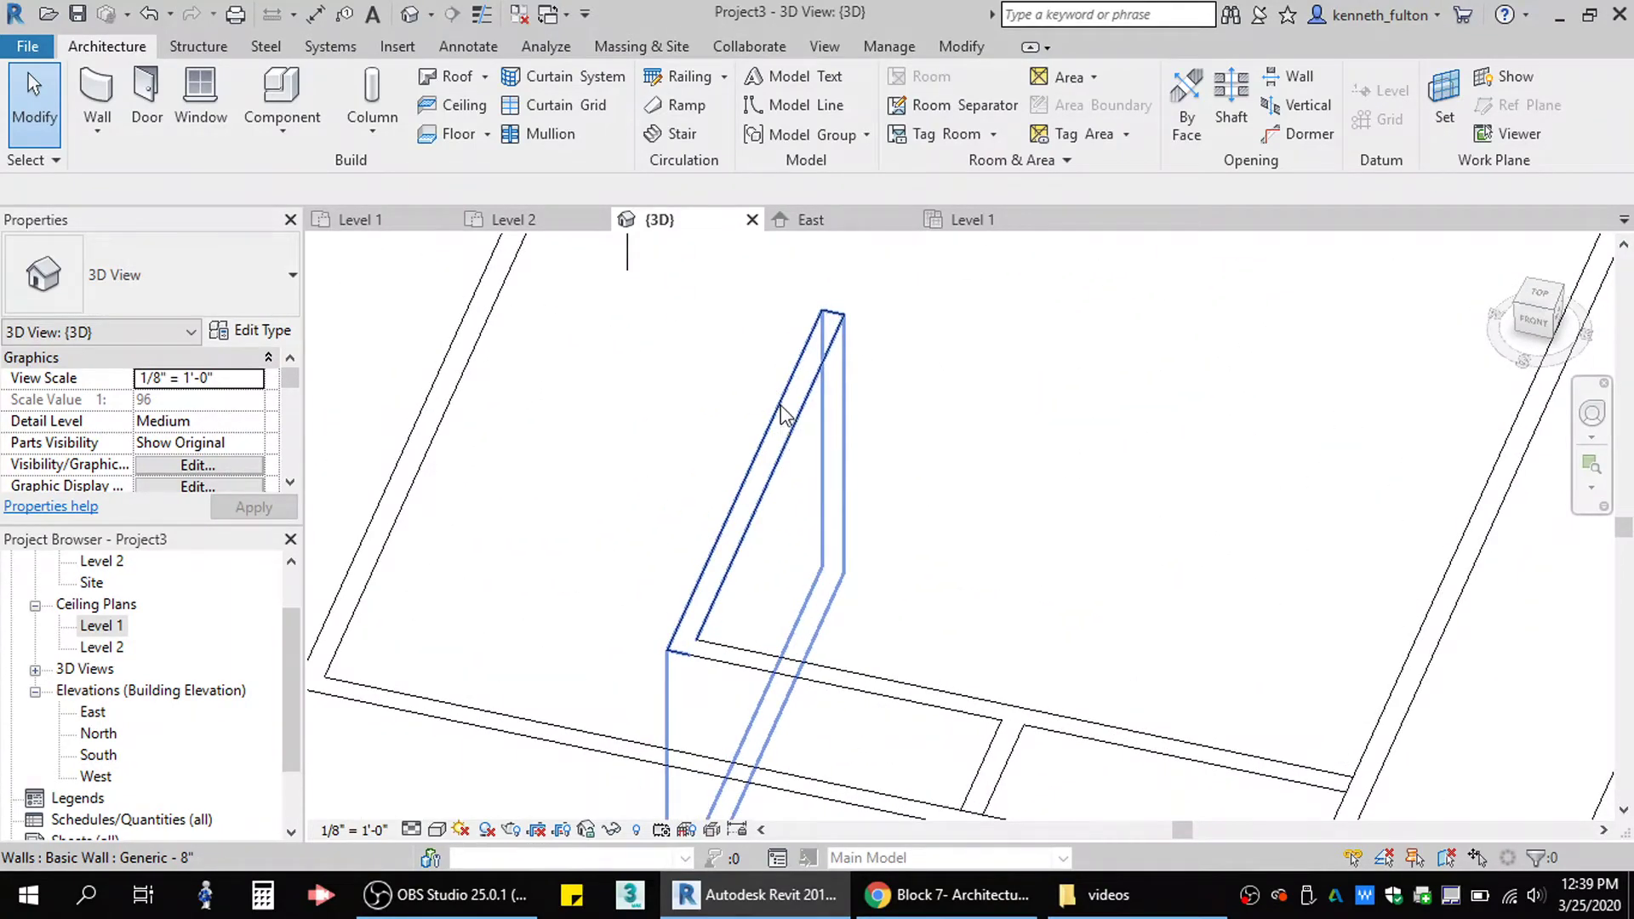
click(388, 217)
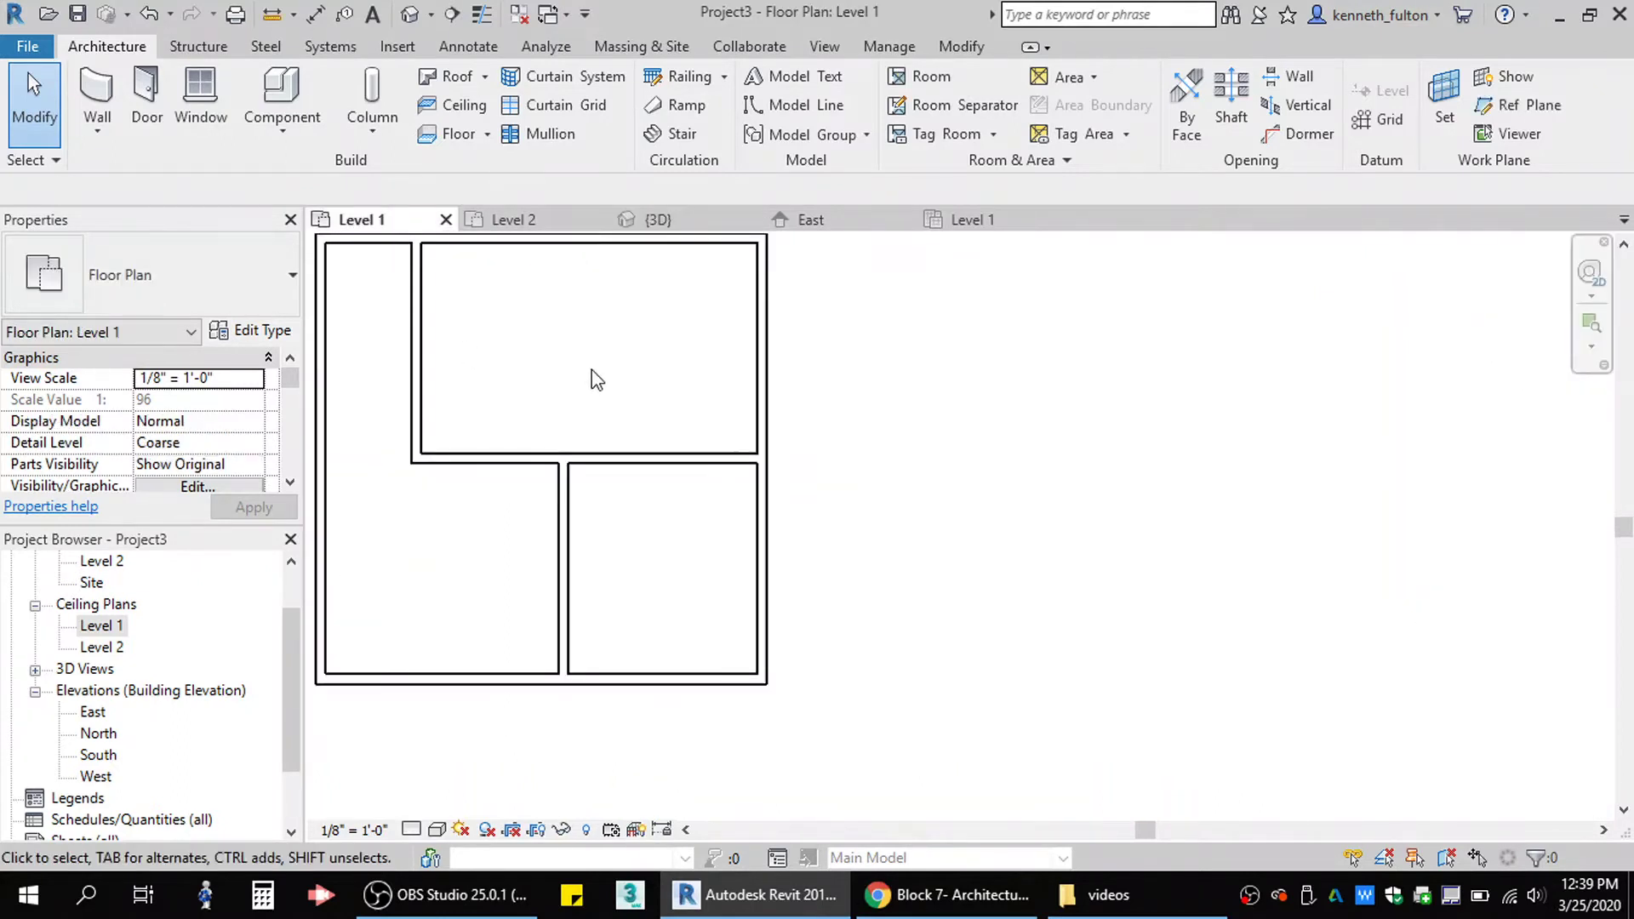
click(418, 383)
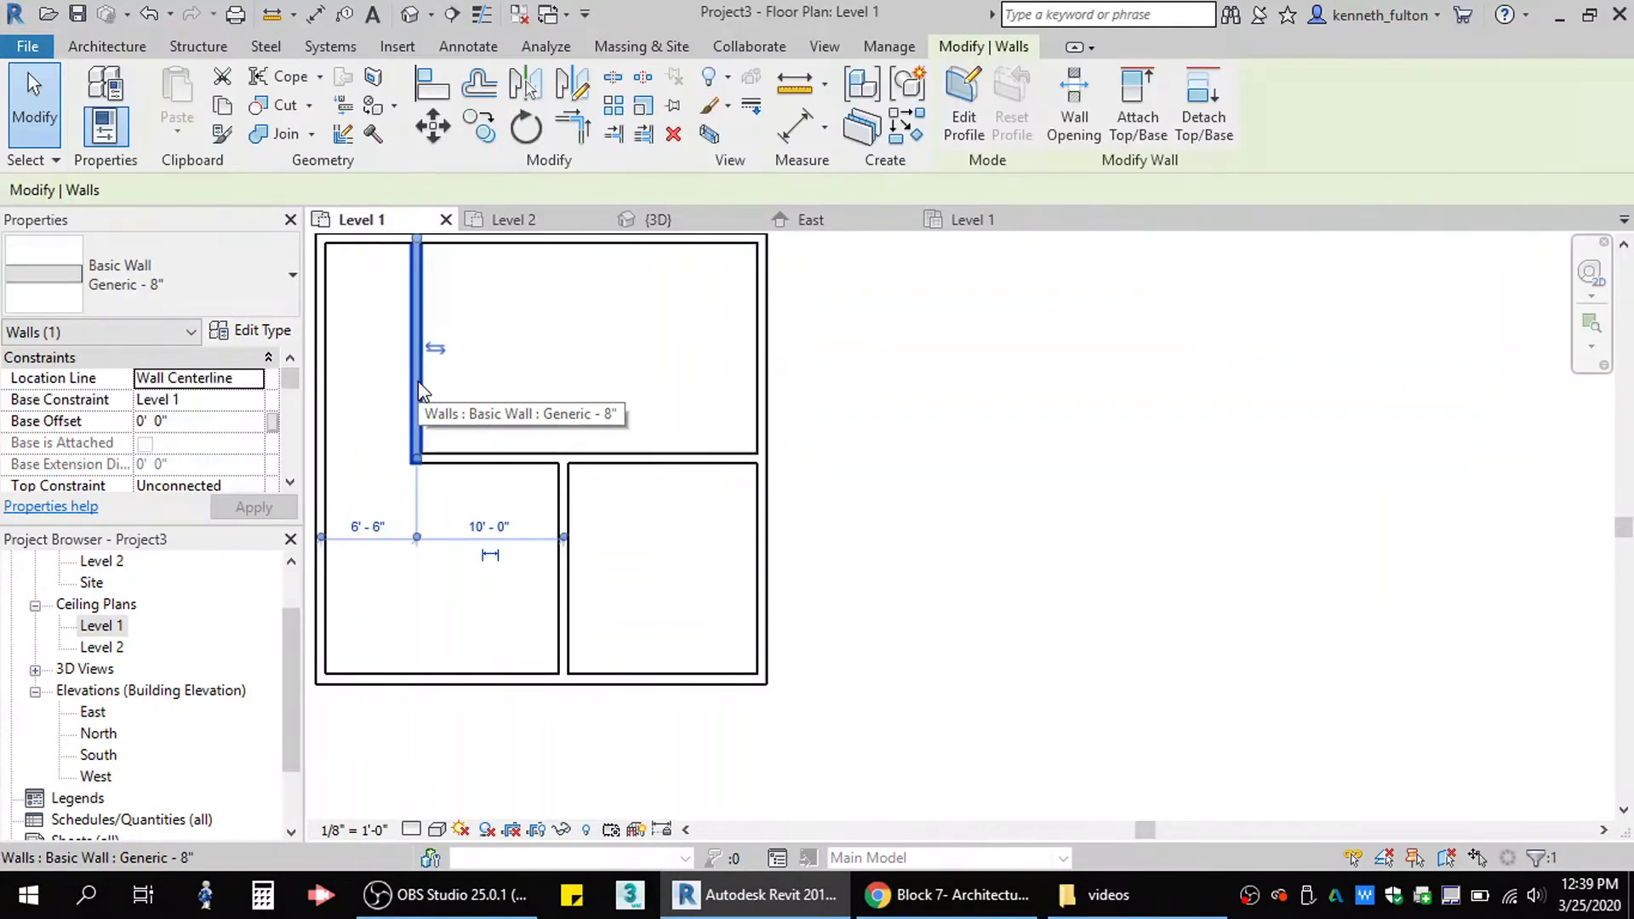
ctrl+click(567, 517)
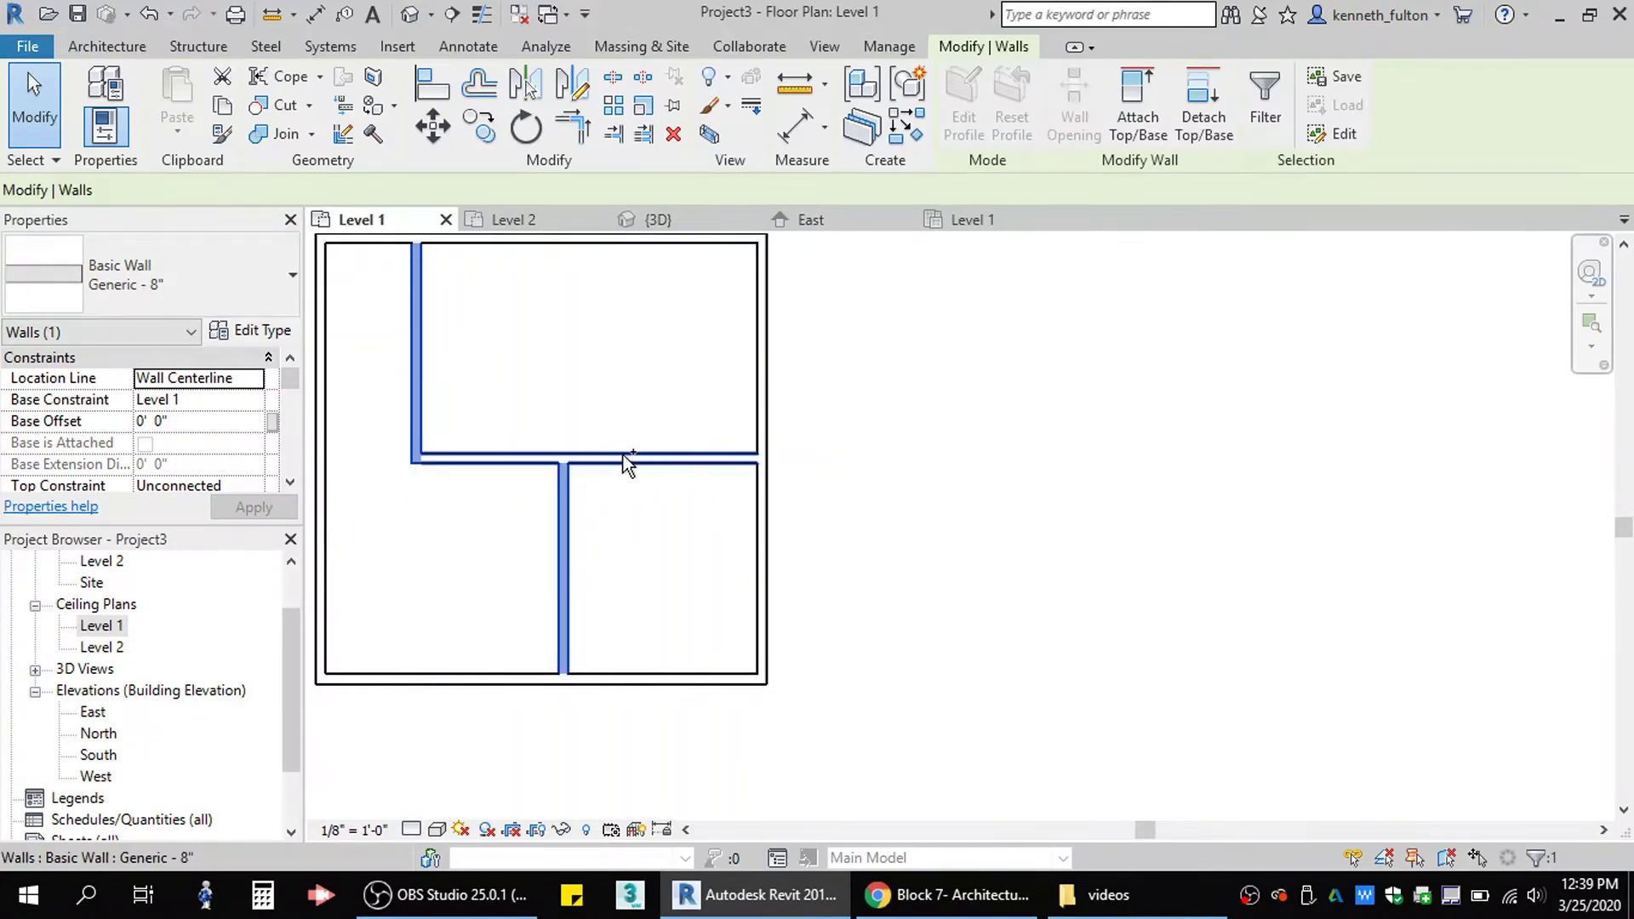
ctrl+click(623, 458)
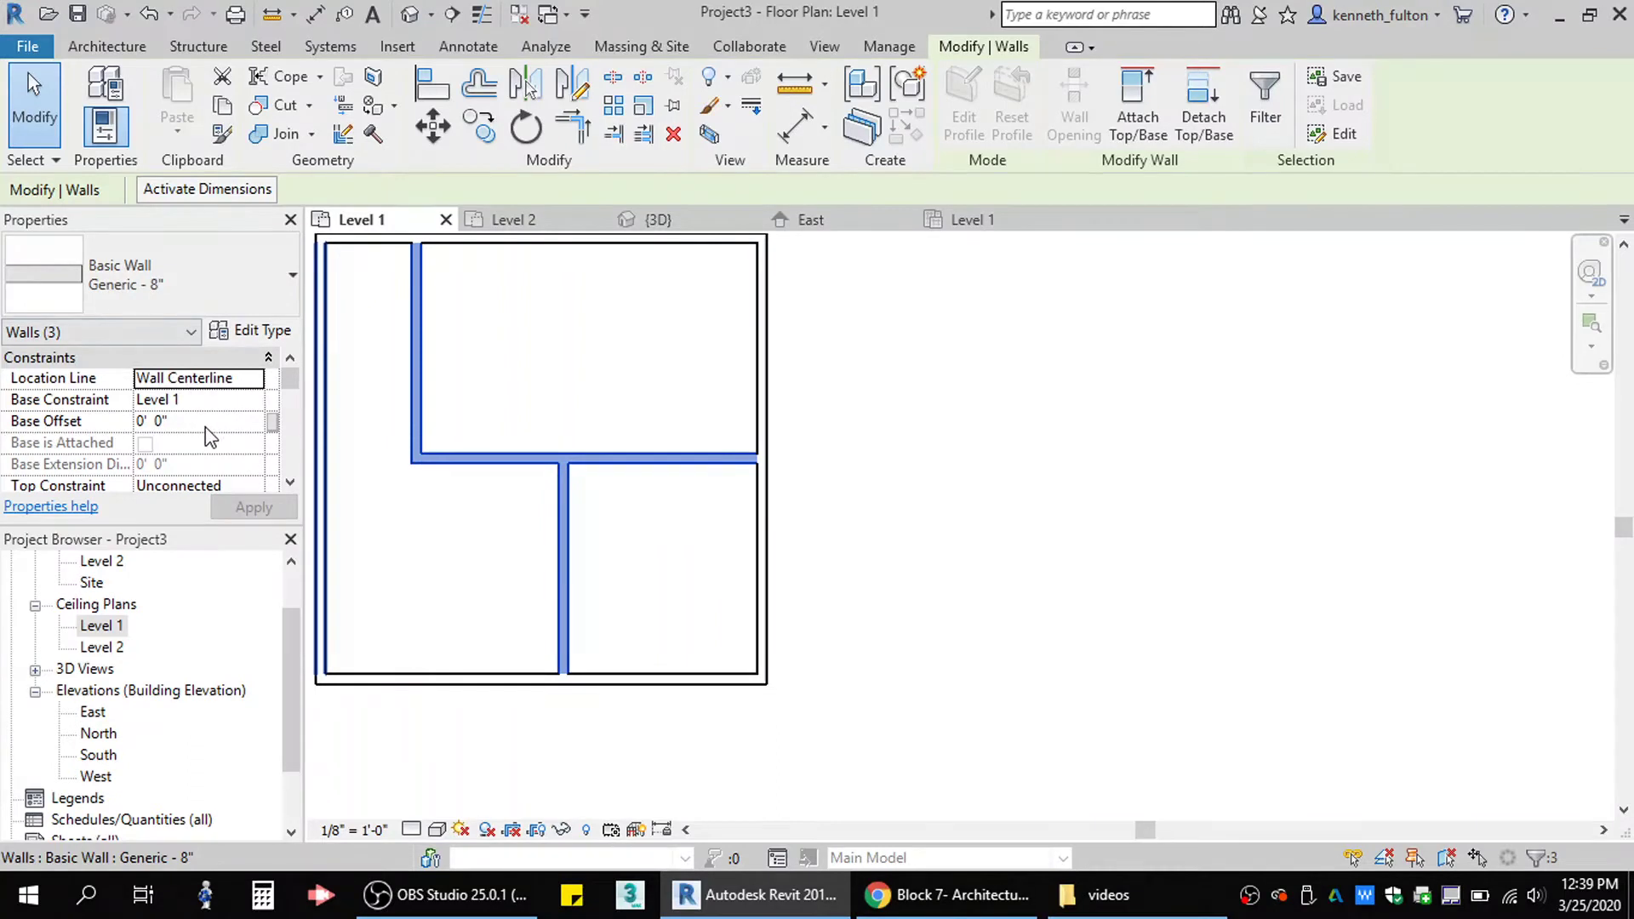
scroll(210, 437, down, 2)
click(188, 400)
drag(185, 399, 67, 401)
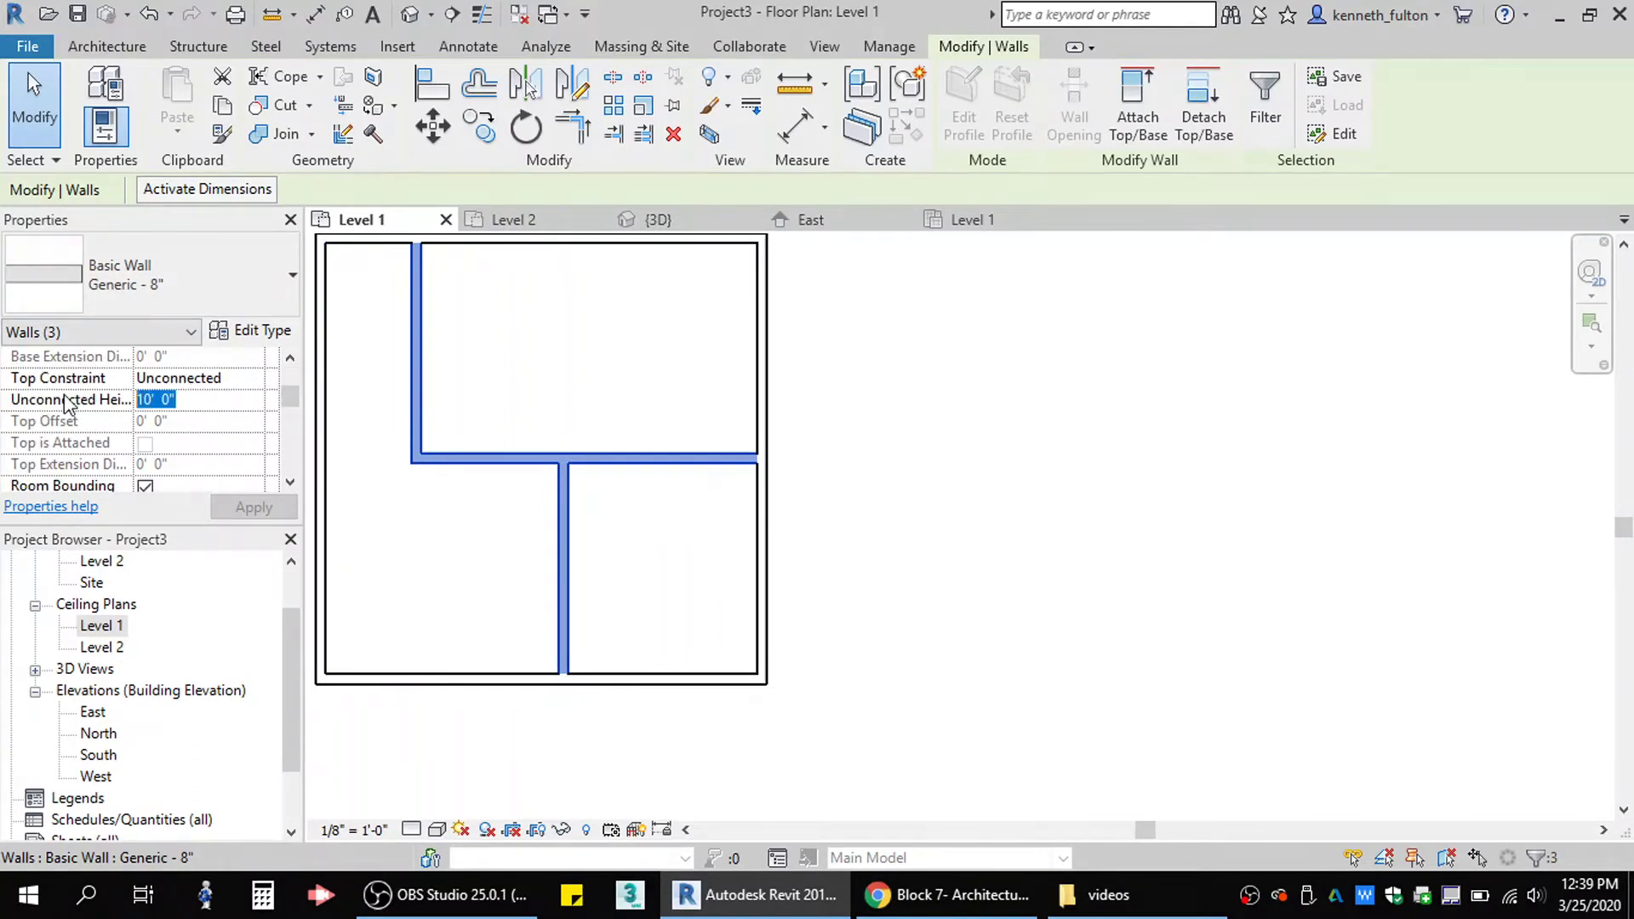
text(9)
key(Return)
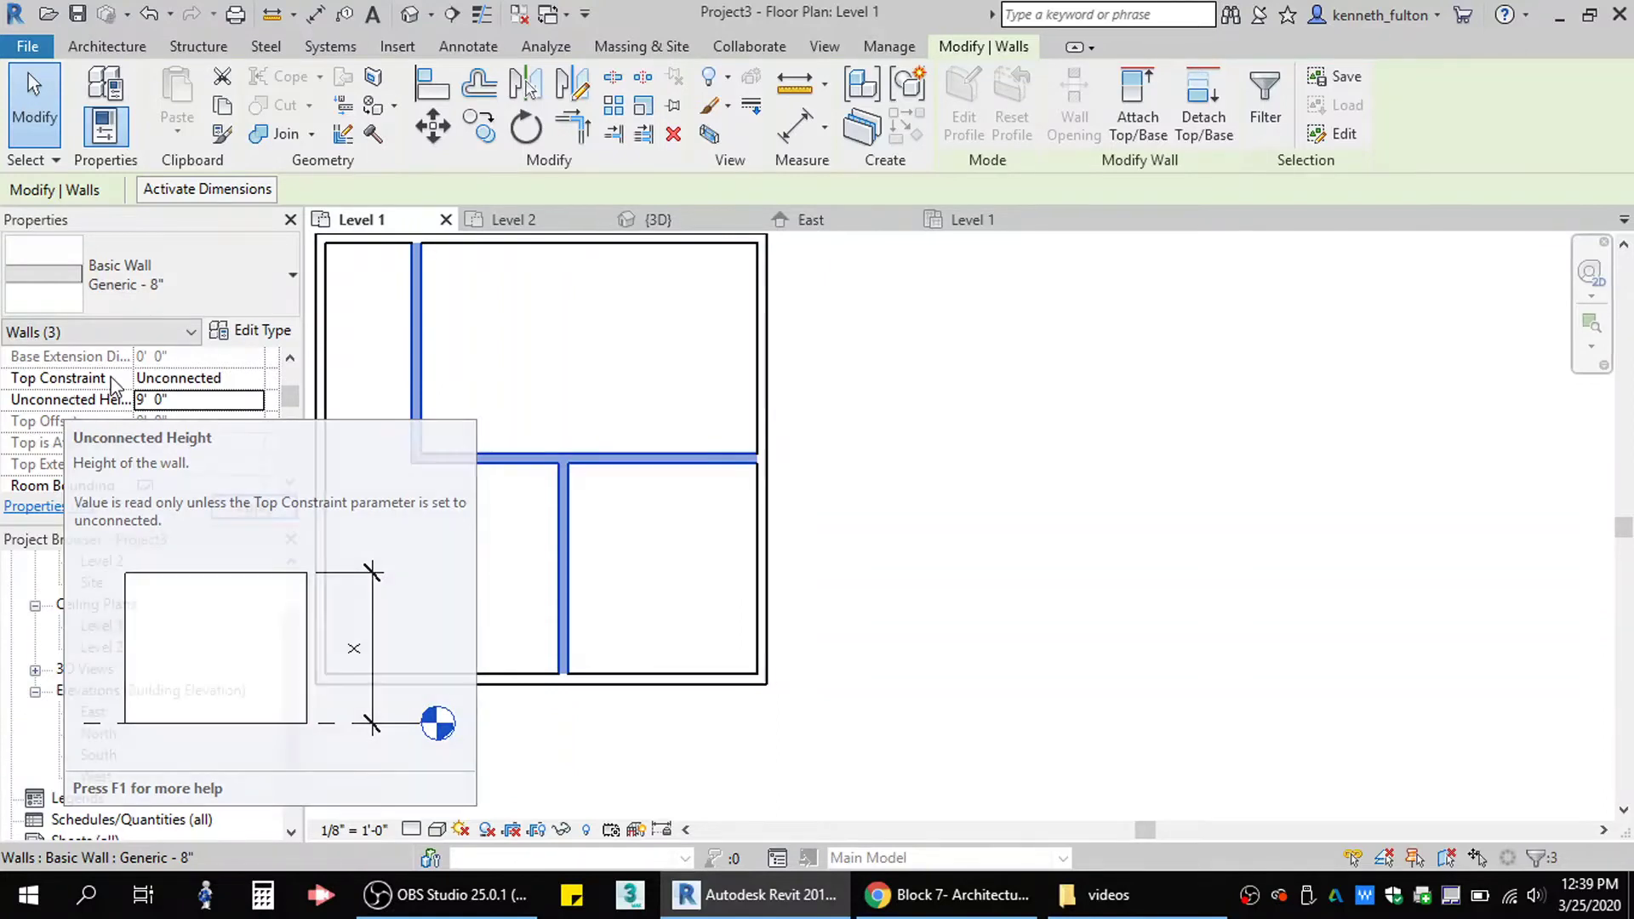
click(941, 638)
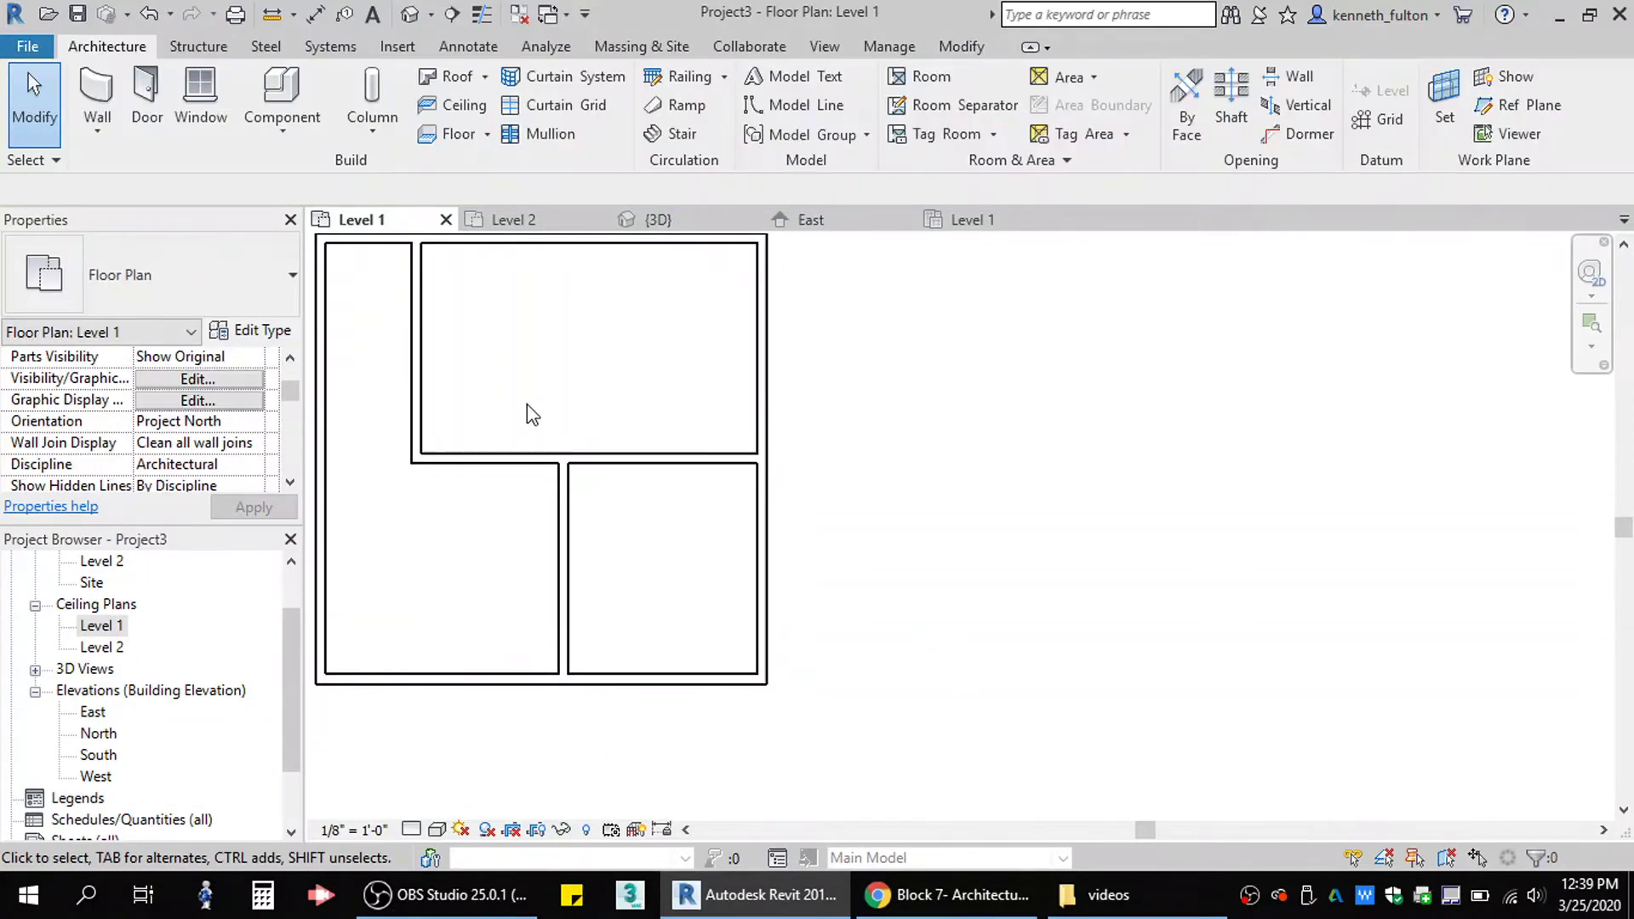
Open the 3D view, orbit the model, and set its visual style to Realistic.
scroll(839, 502, down, 1)
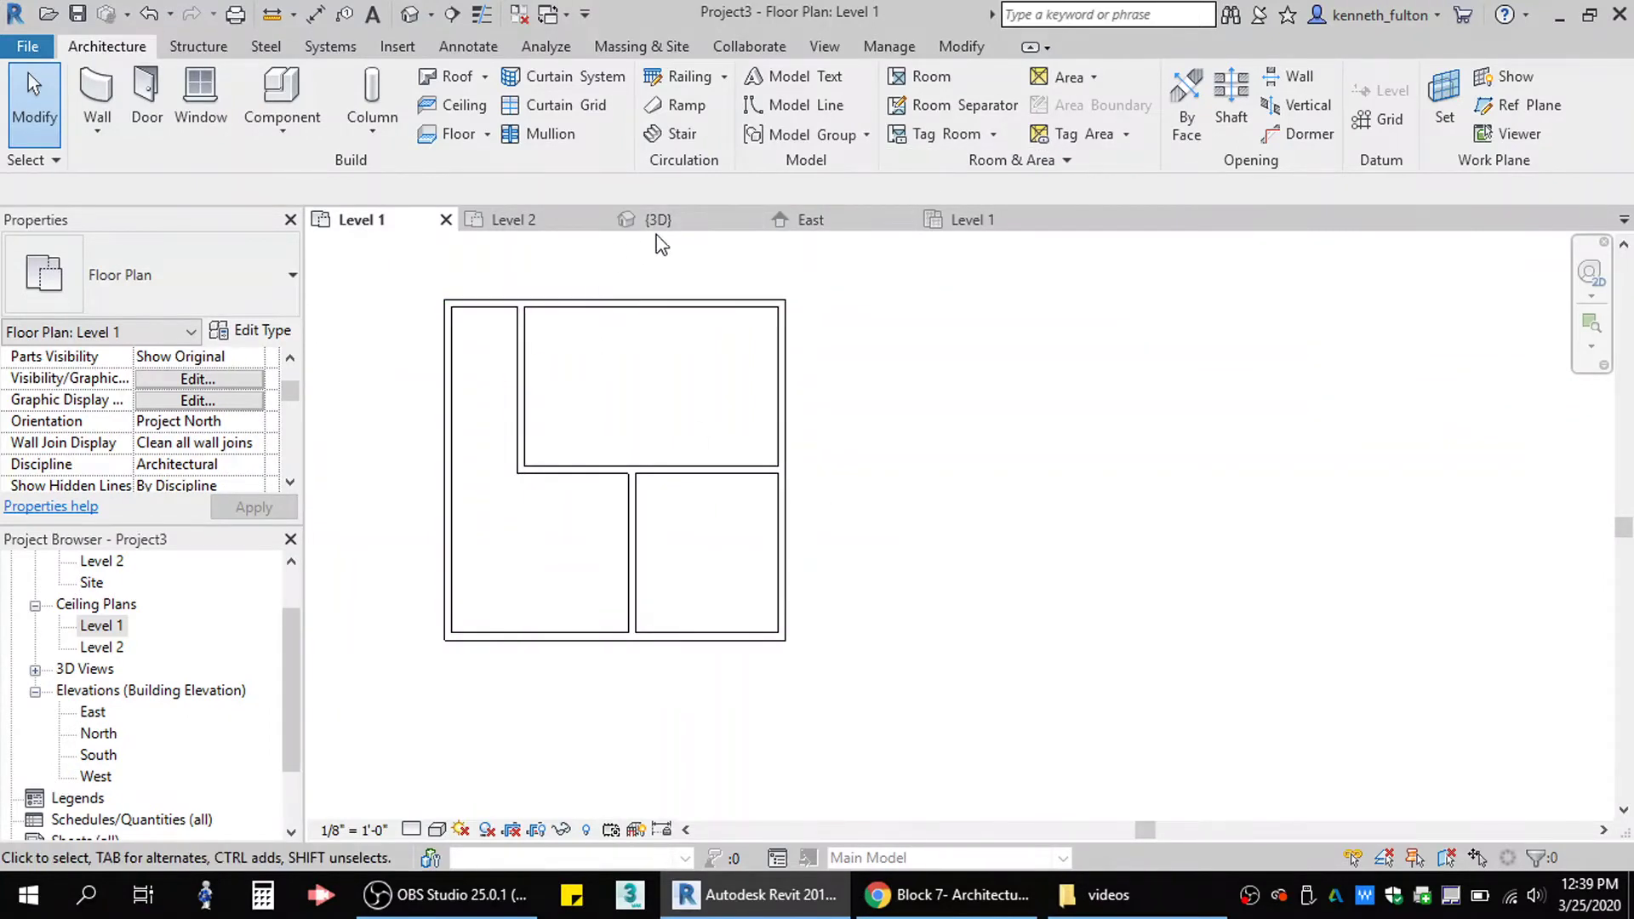
click(690, 225)
scroll(766, 400, down, 5)
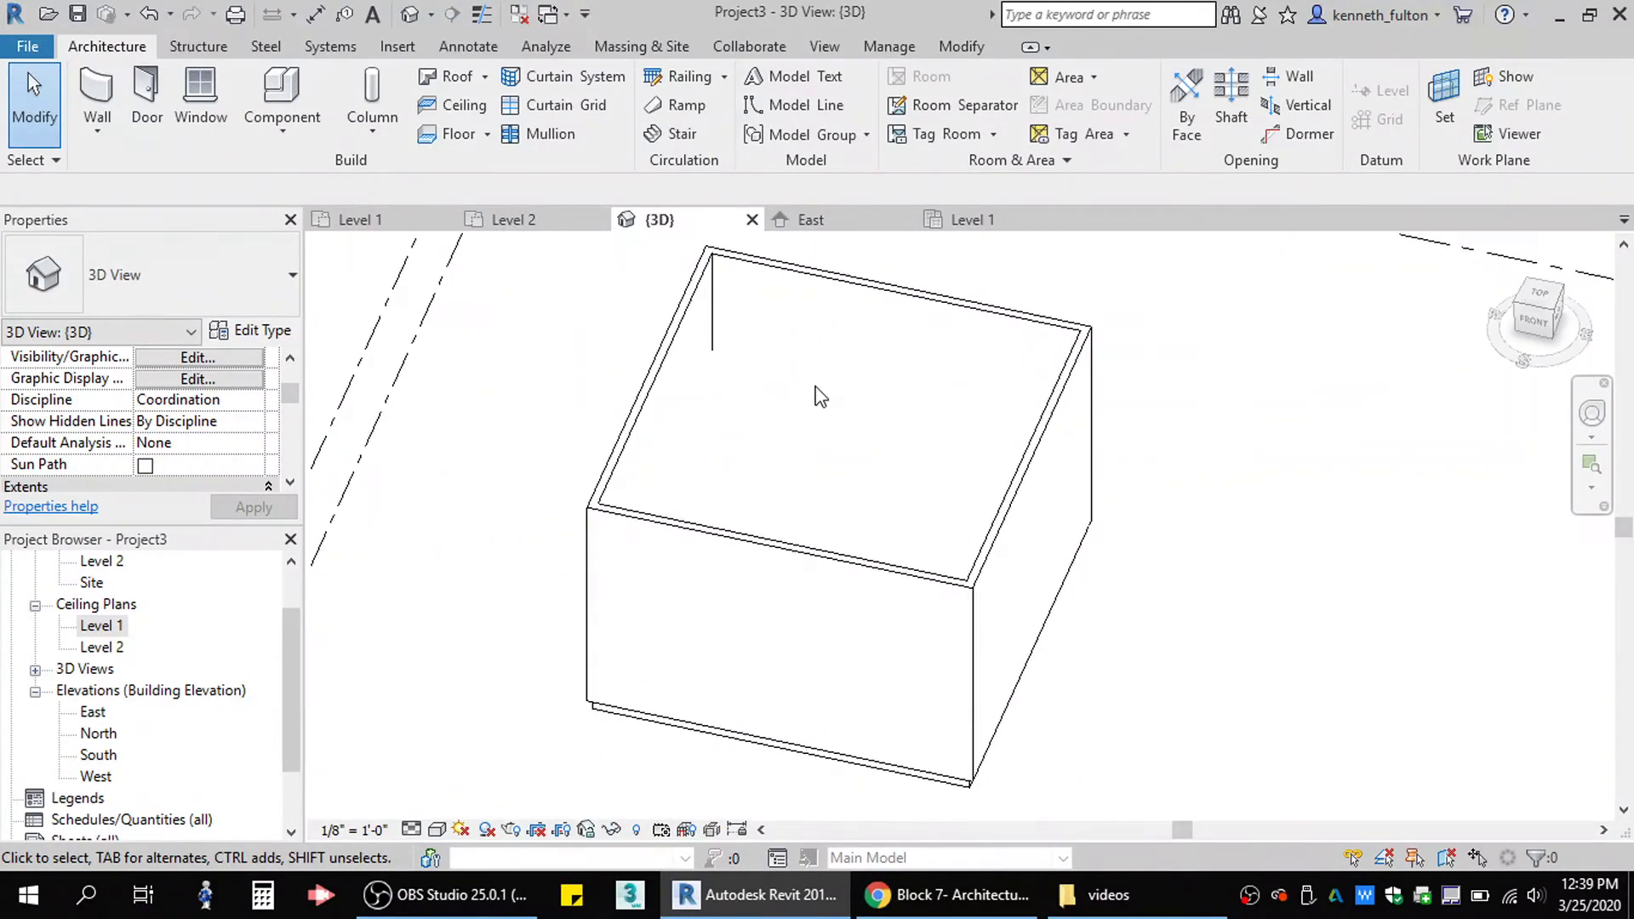
drag(1524, 312, 1477, 317)
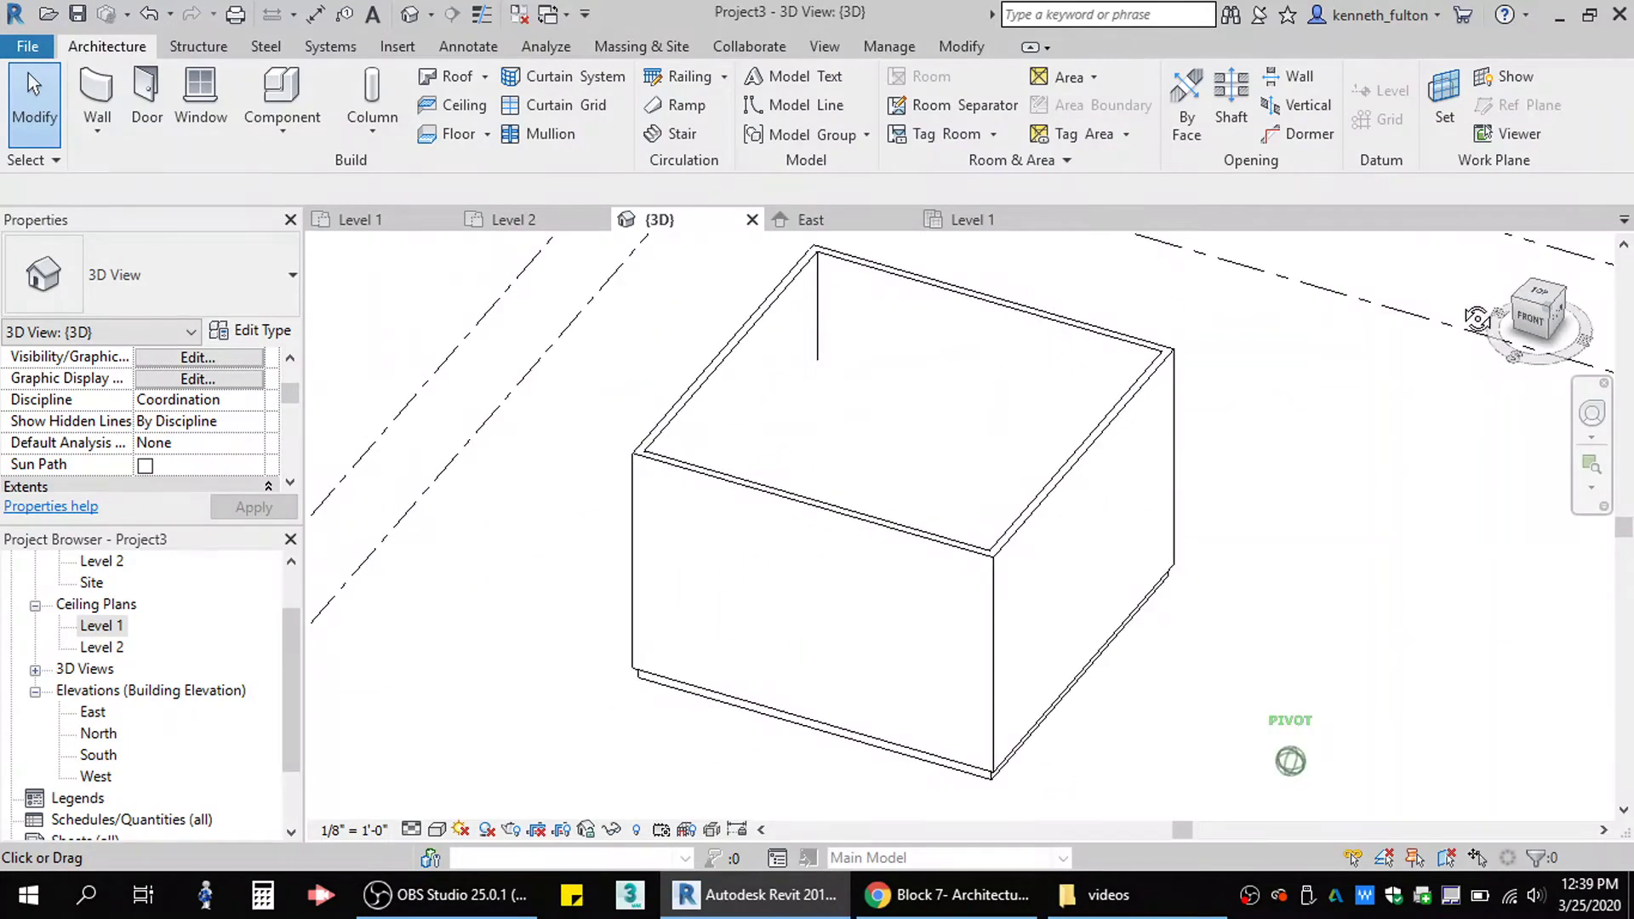
click(437, 830)
click(451, 781)
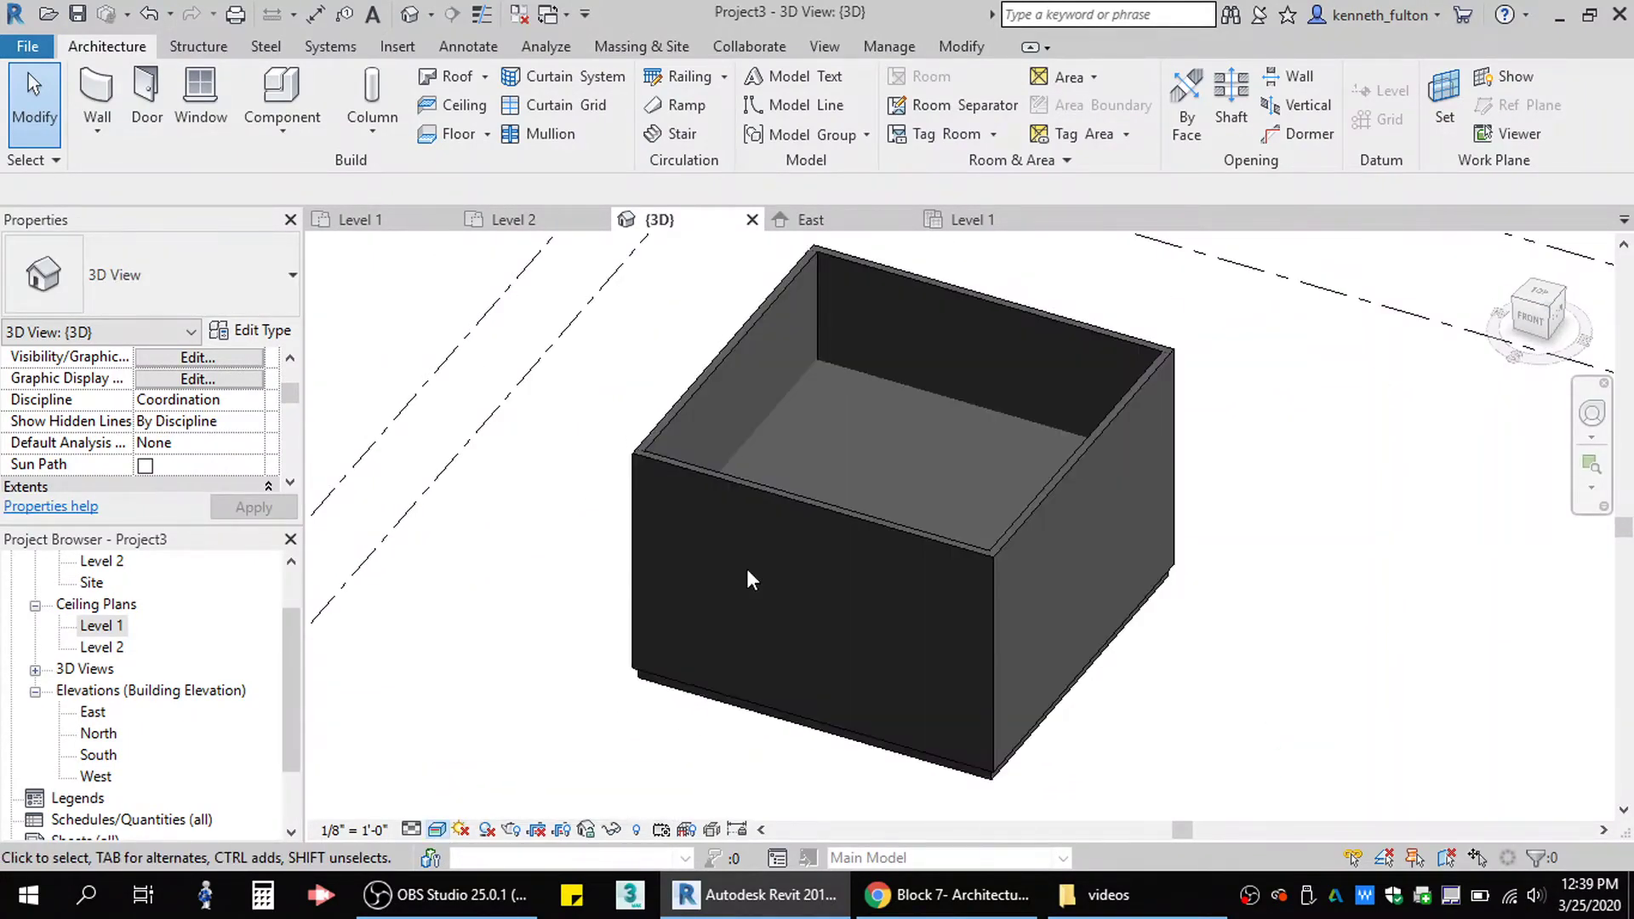
mouse_move(1542, 324)
mouse_down()
mouse_move(1608, 335)
mouse_move(1603, 295)
mouse_move(1464, 320)
mouse_move(1409, 300)
mouse_up()
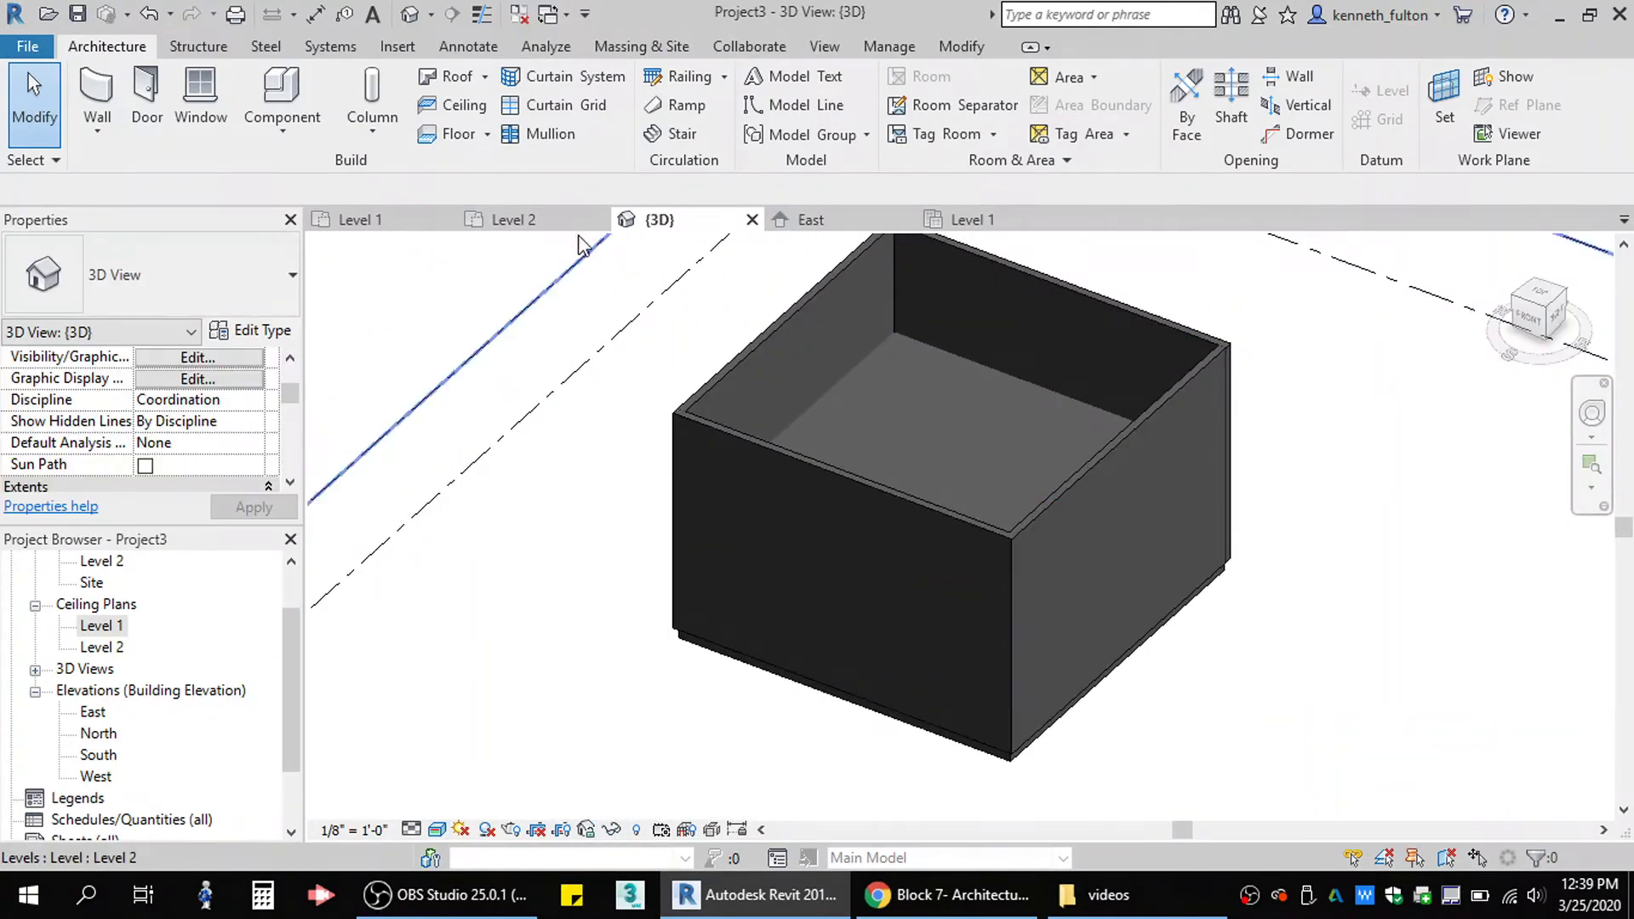
Select the Generic - 12" Level 2 floor in the 3D view and temporarily hide that element in the Level 2 floor plan.
click(417, 223)
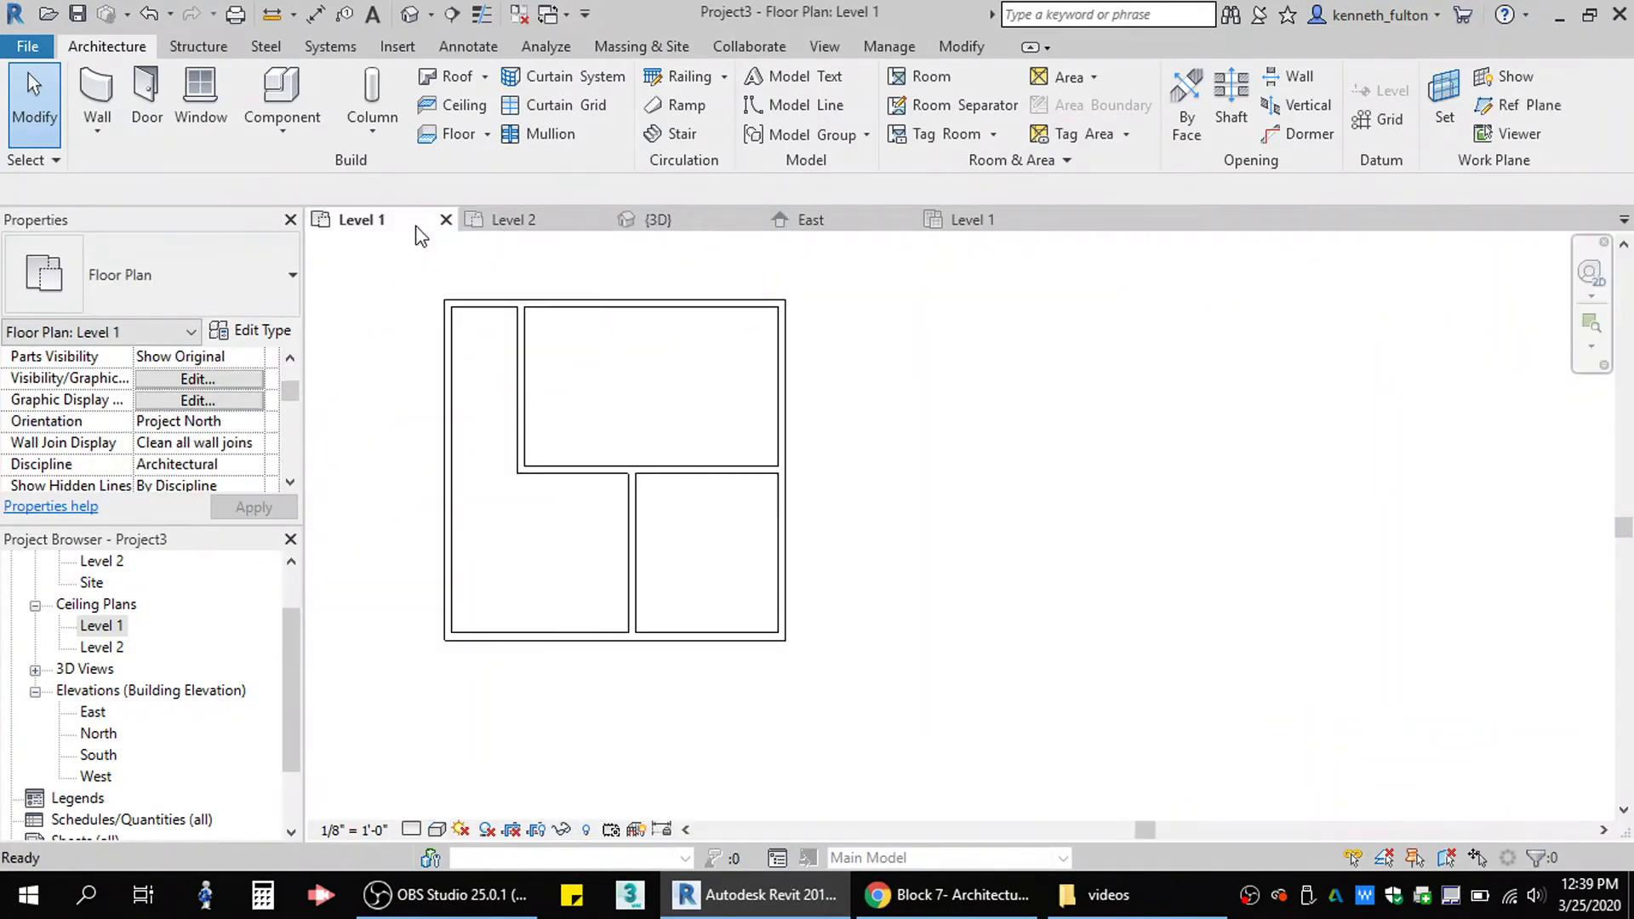
click(544, 223)
middle_drag(866, 361, 612, 387)
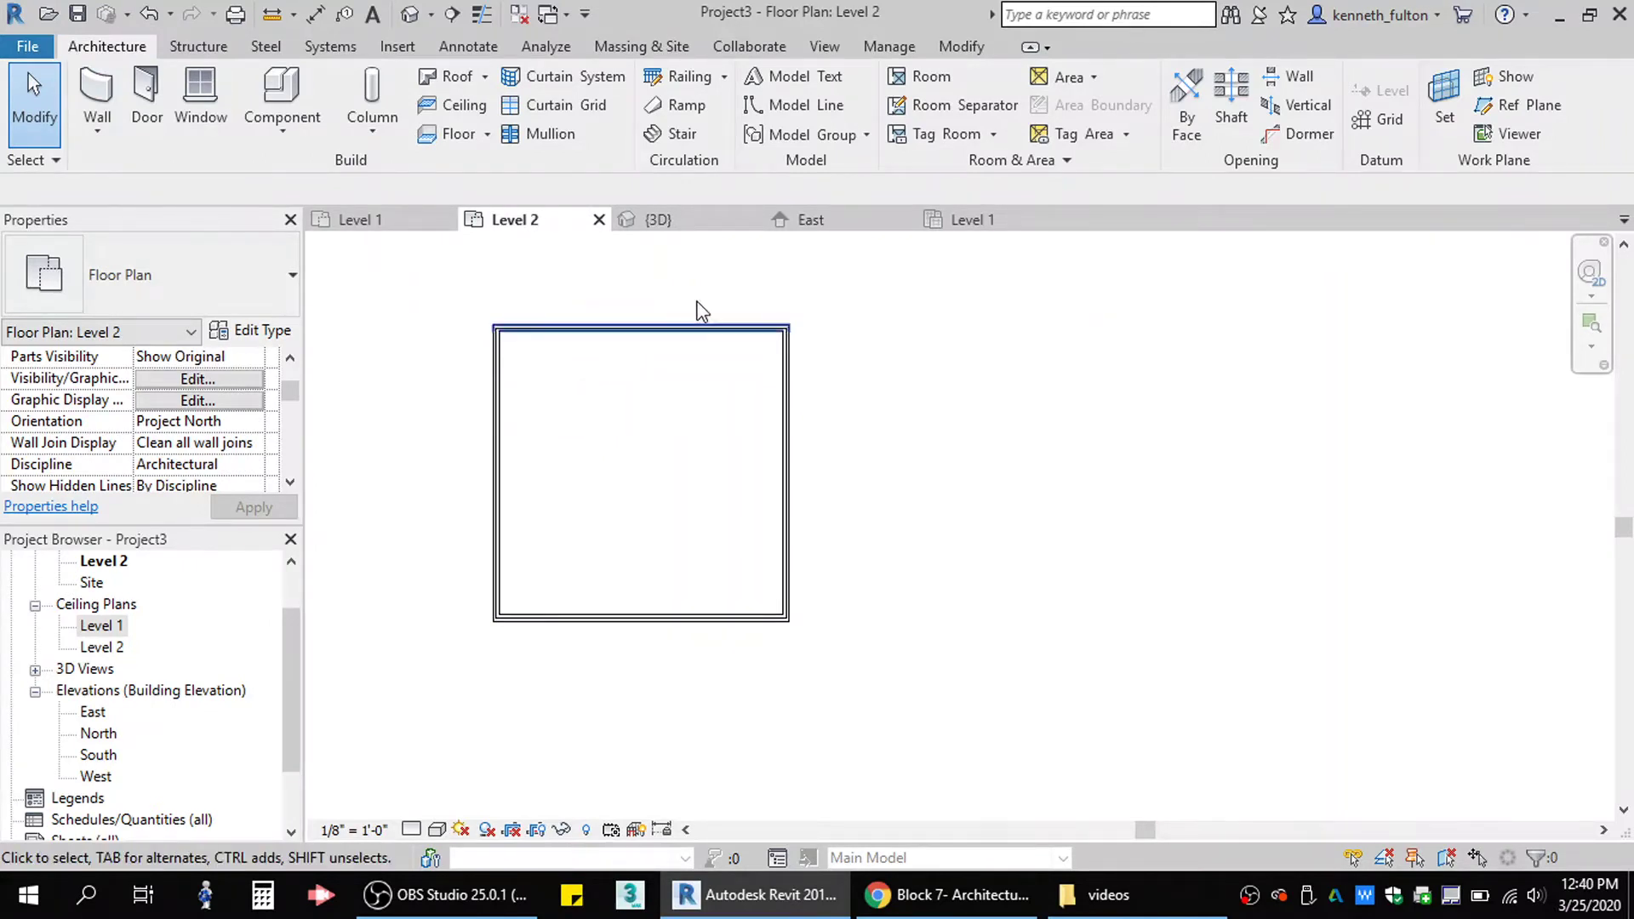
click(712, 221)
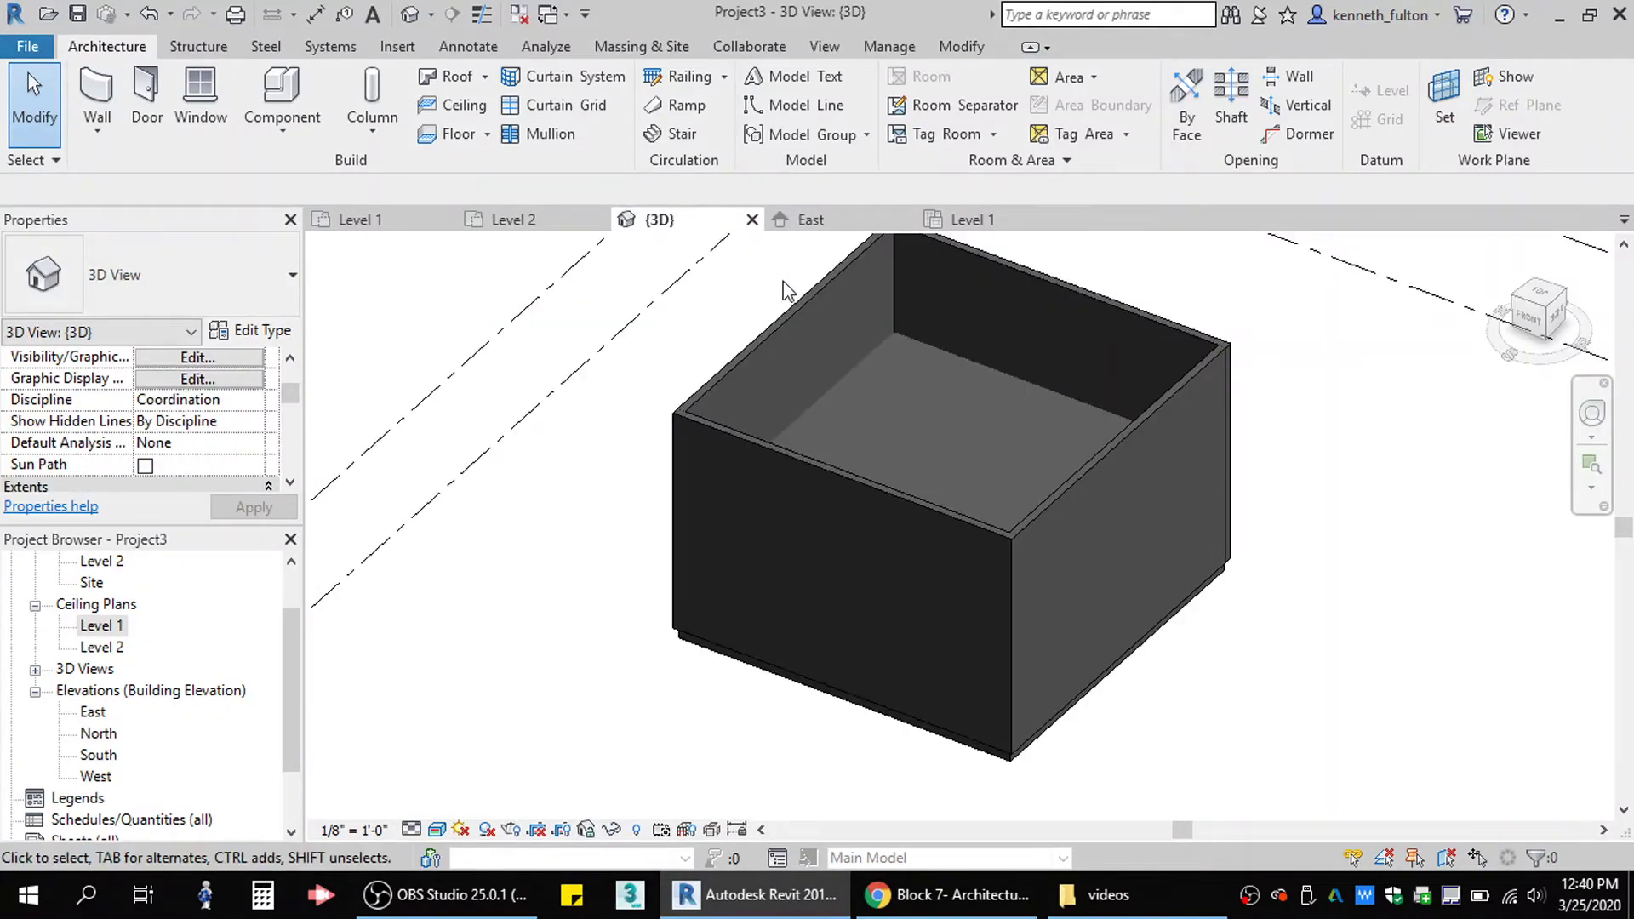
click(932, 350)
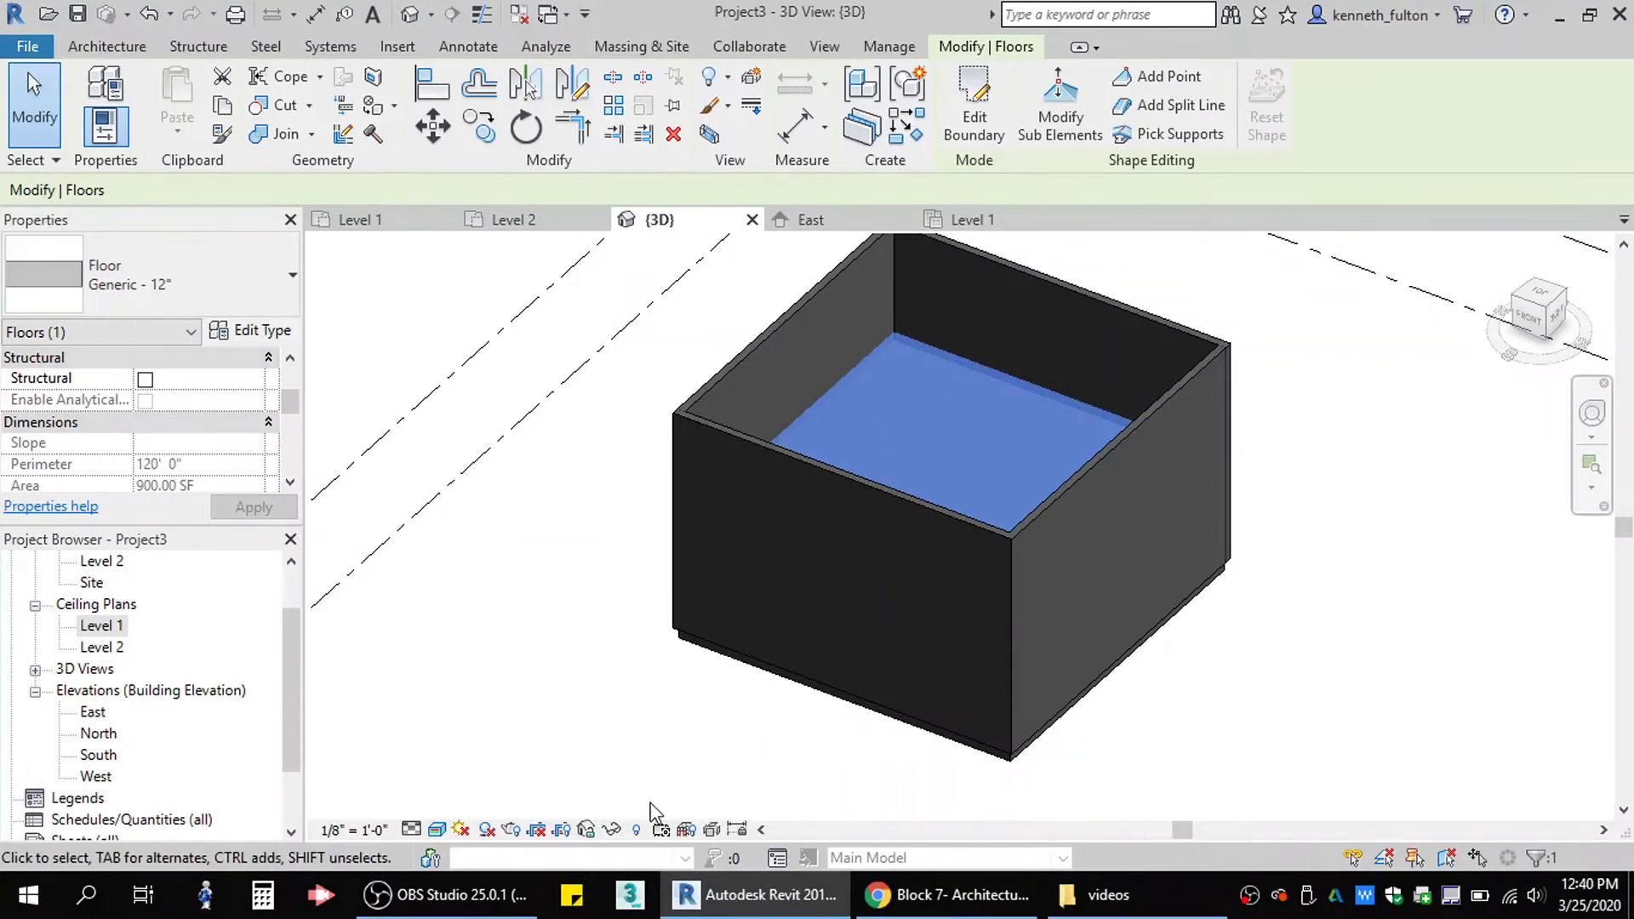
click(551, 218)
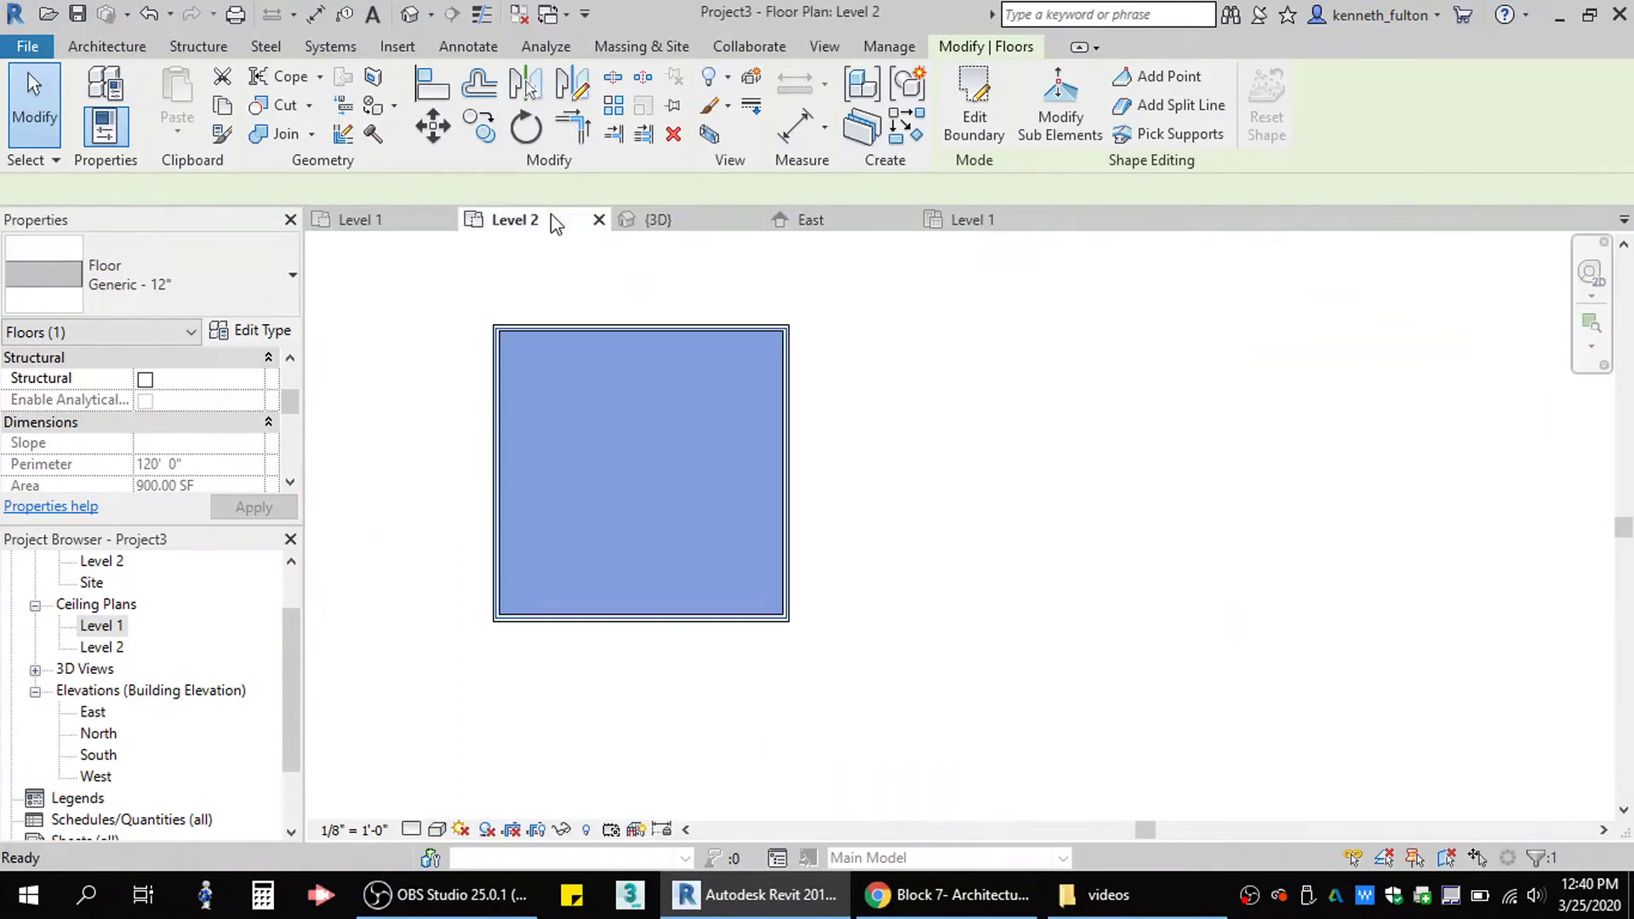
click(562, 830)
click(625, 770)
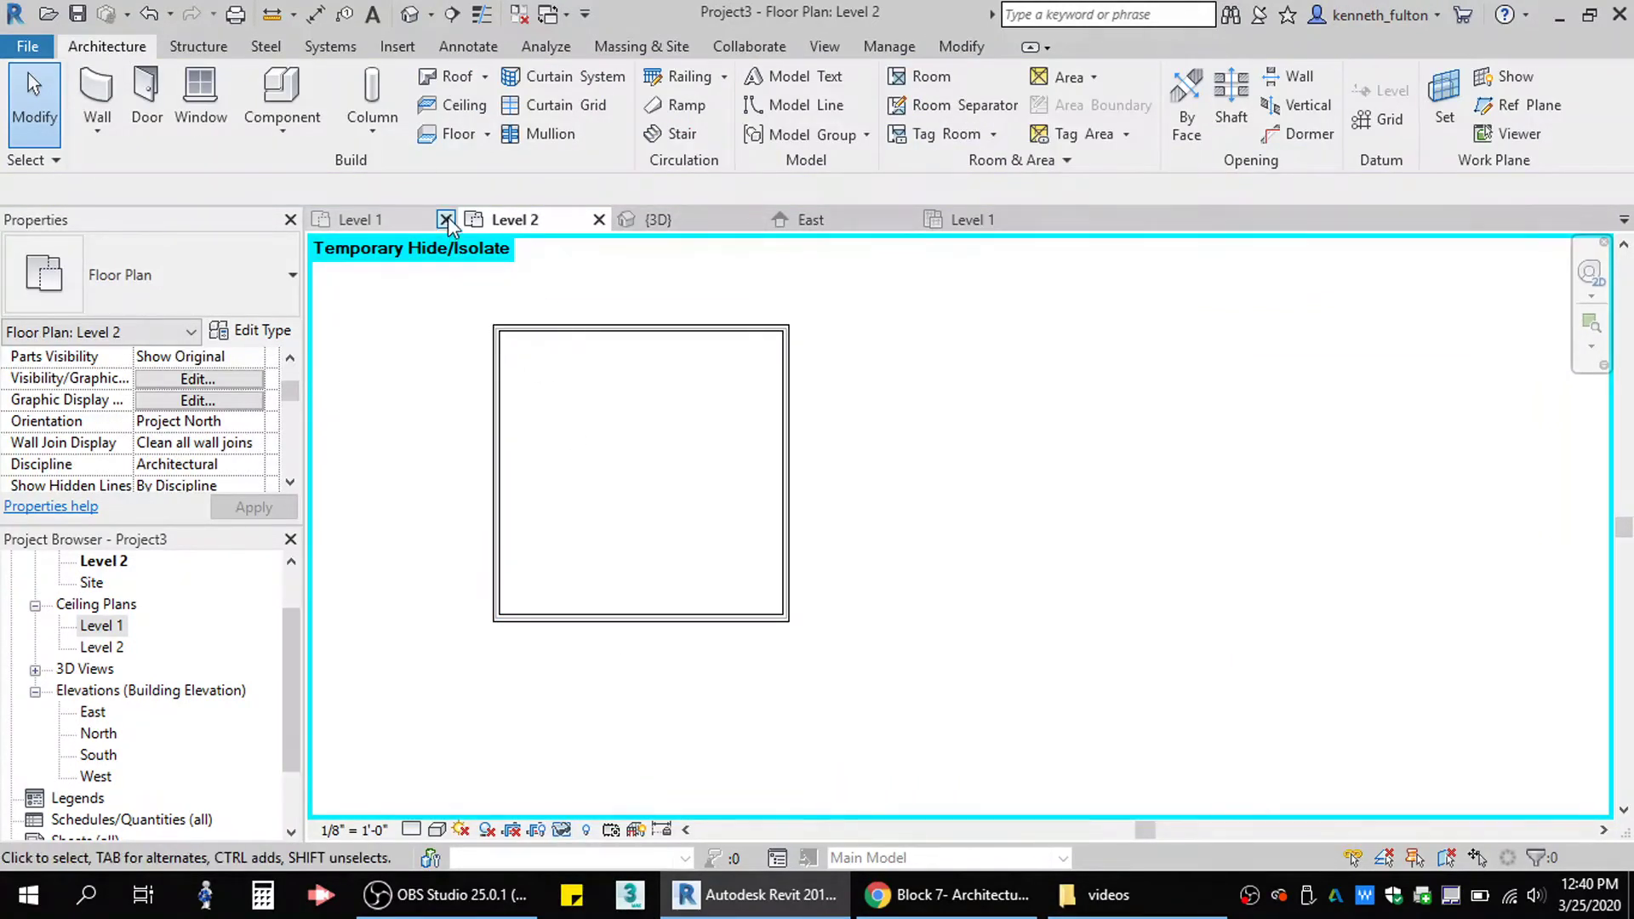
Return to the 3D view and check the Level 2 floor by selecting it, then clear the selection.
click(664, 220)
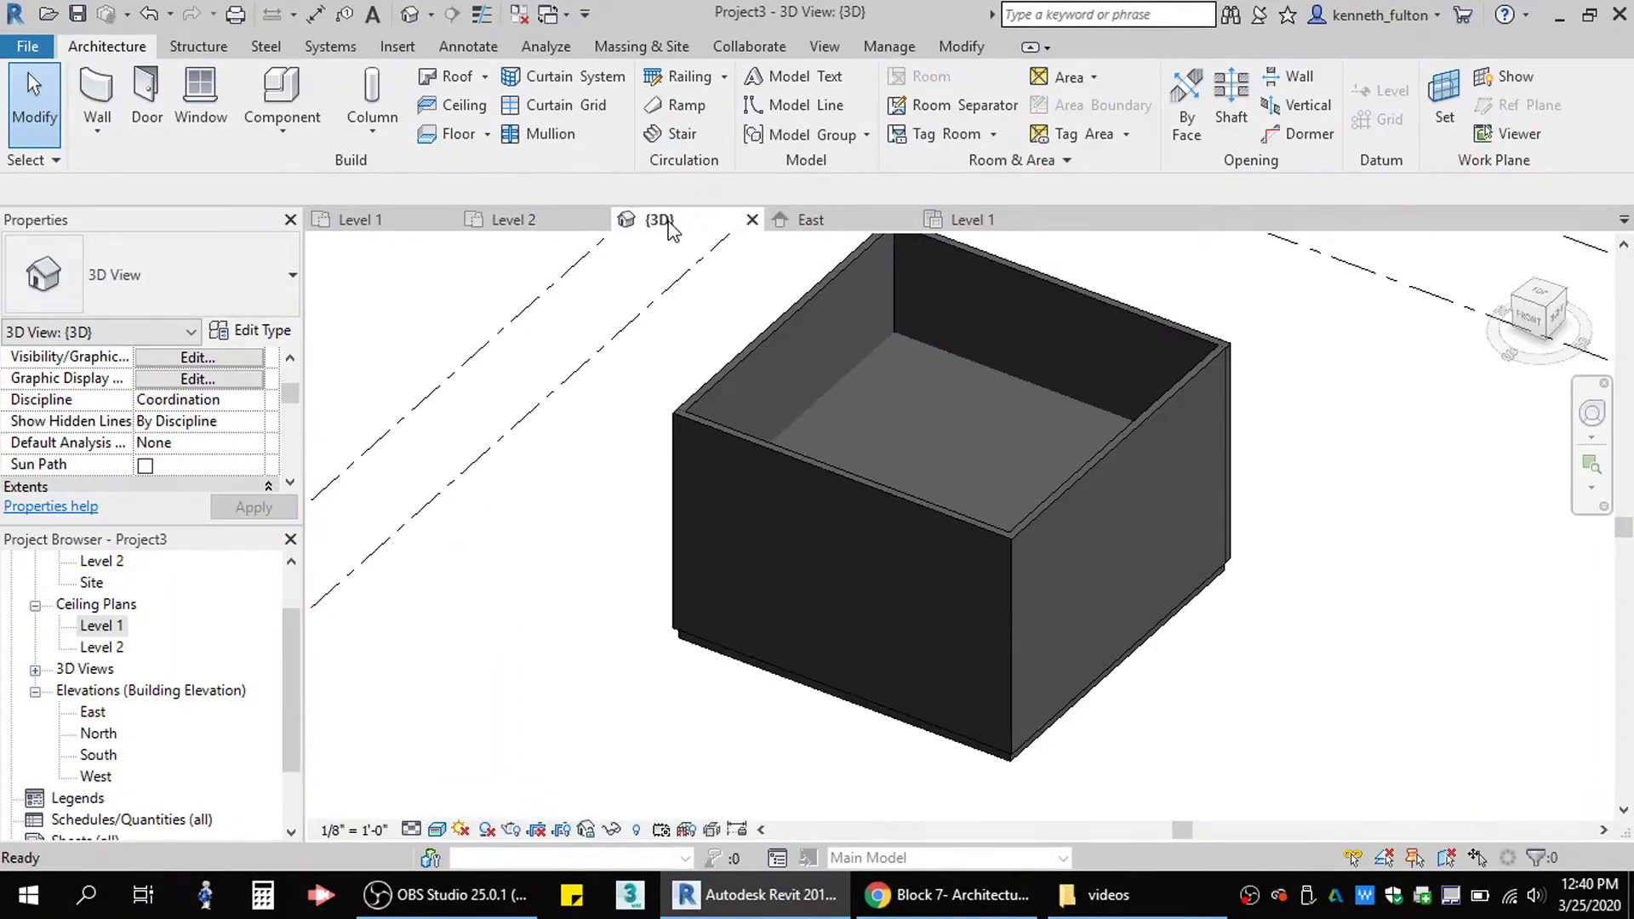
click(905, 335)
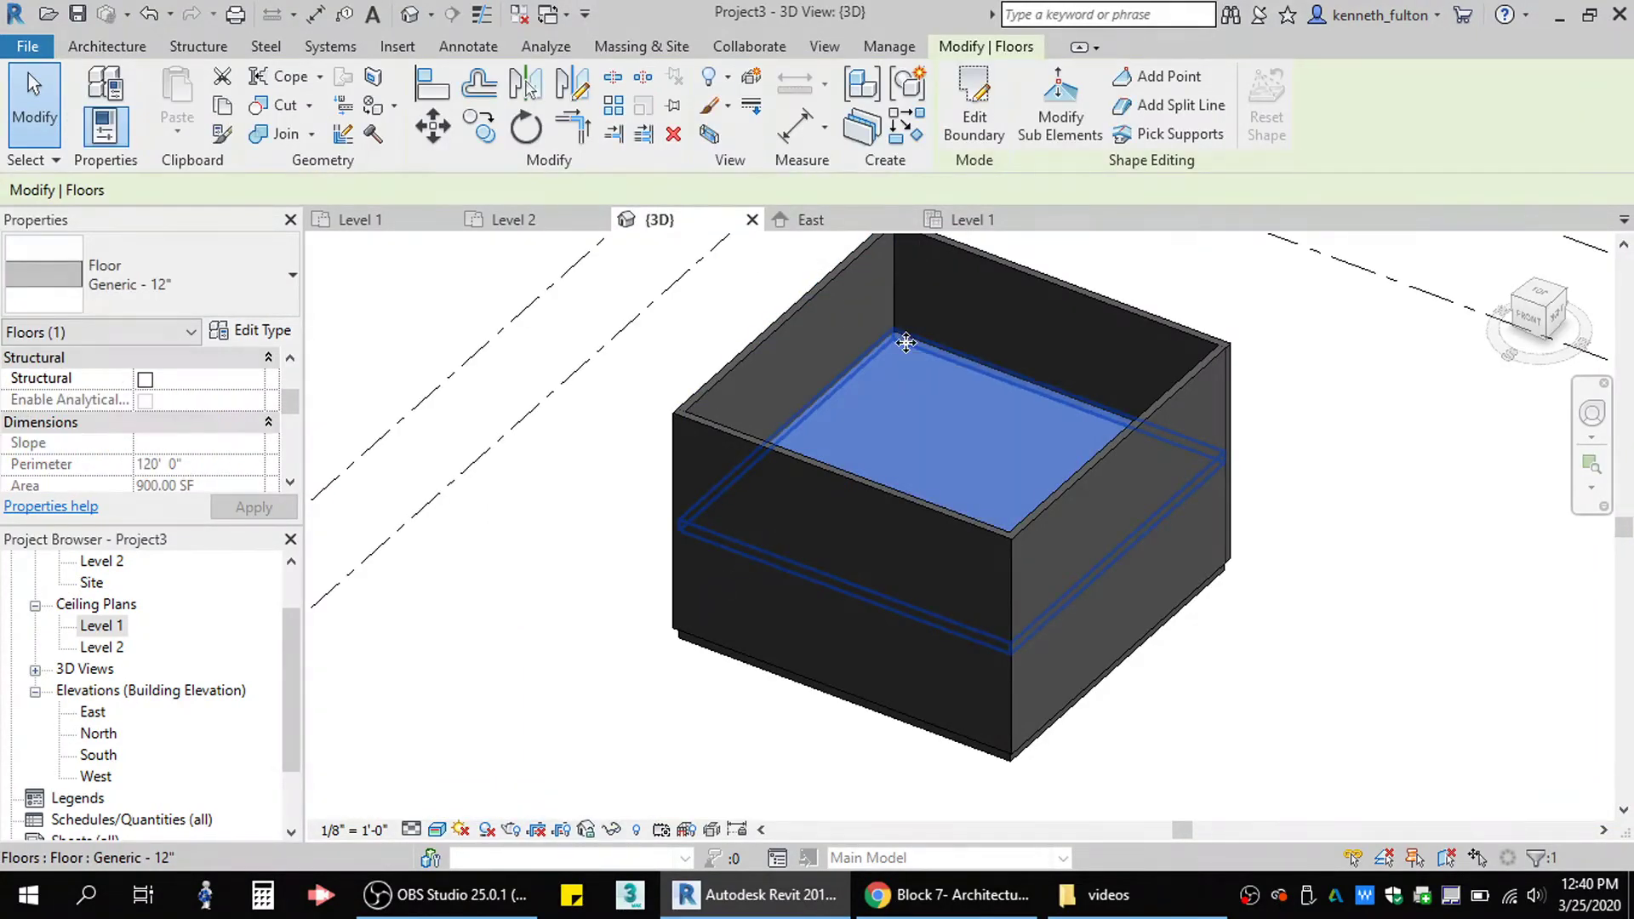
click(1356, 368)
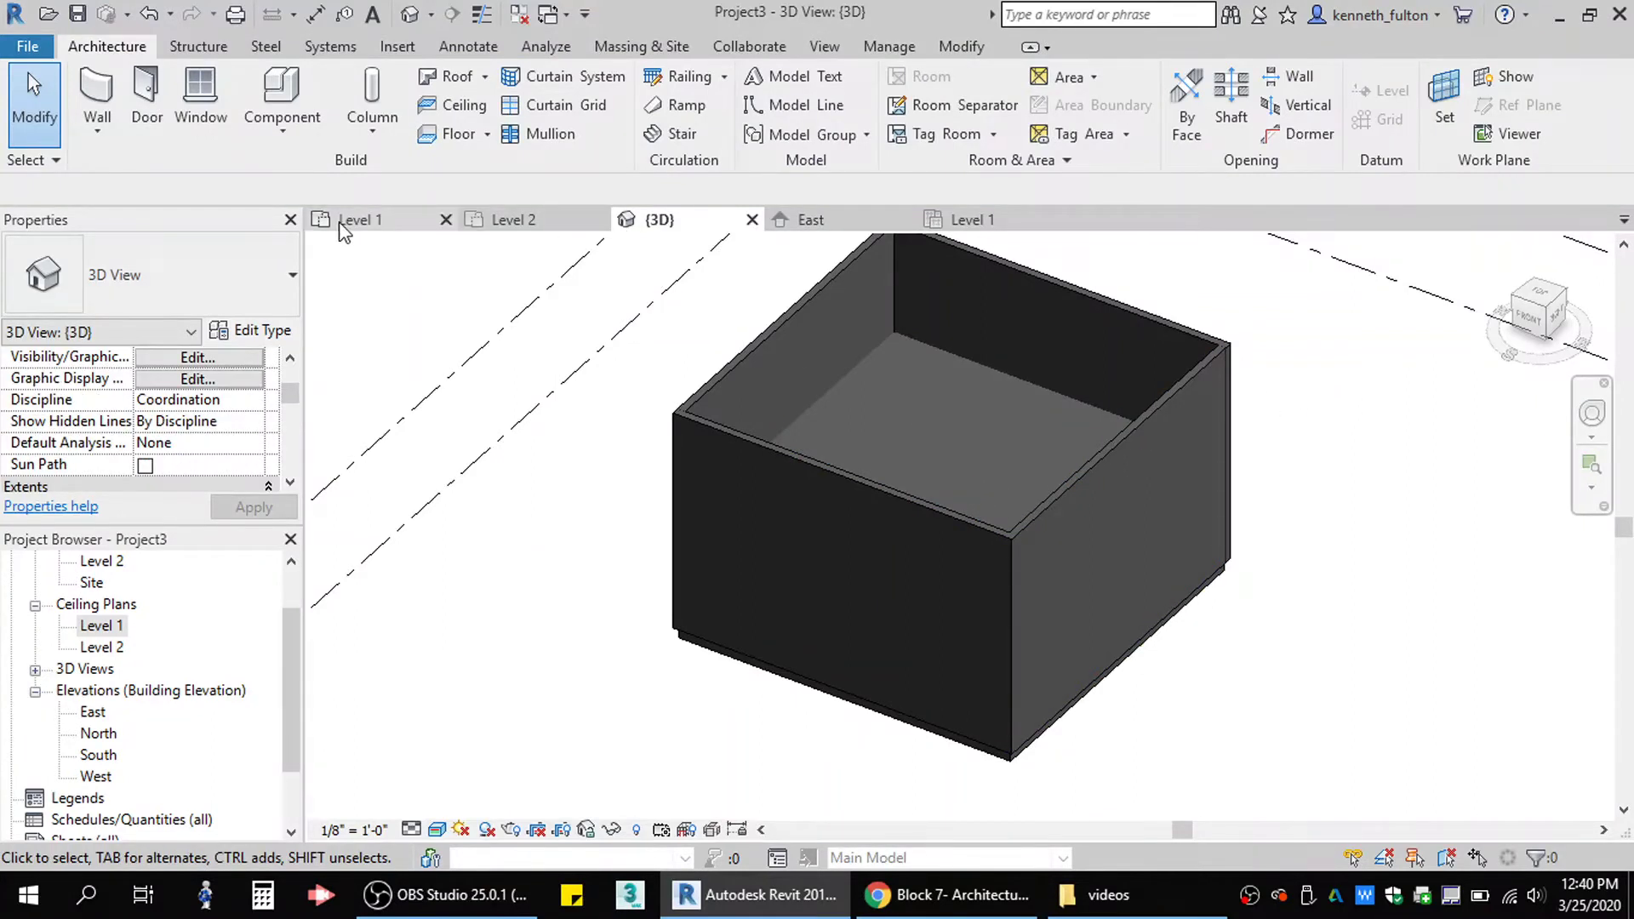
click(969, 220)
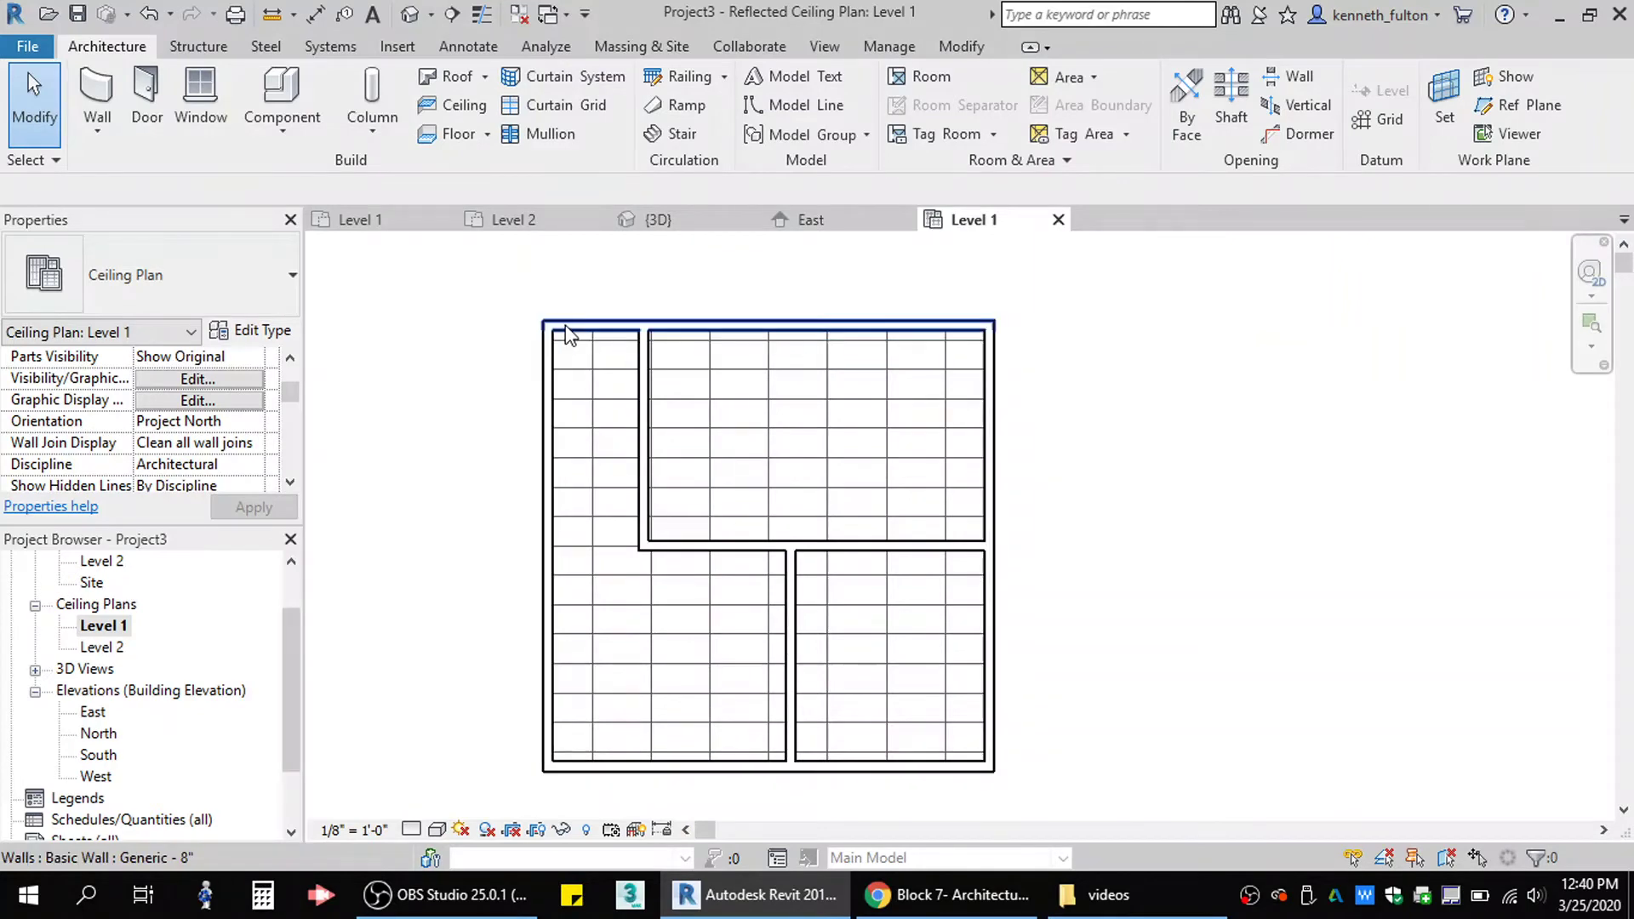
click(626, 384)
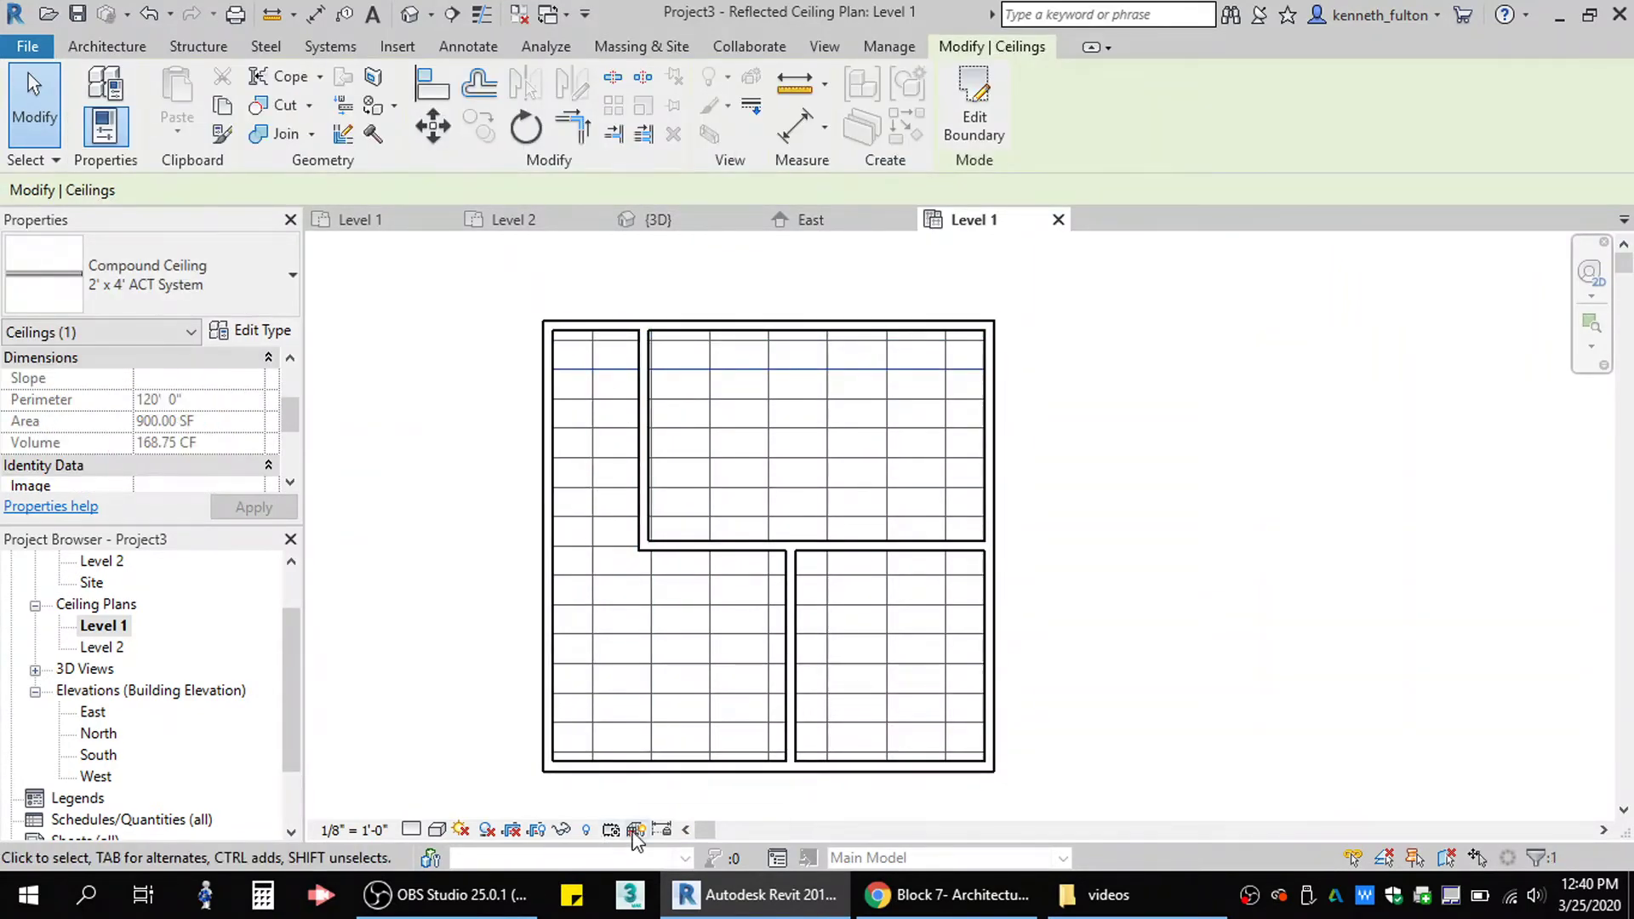
click(562, 830)
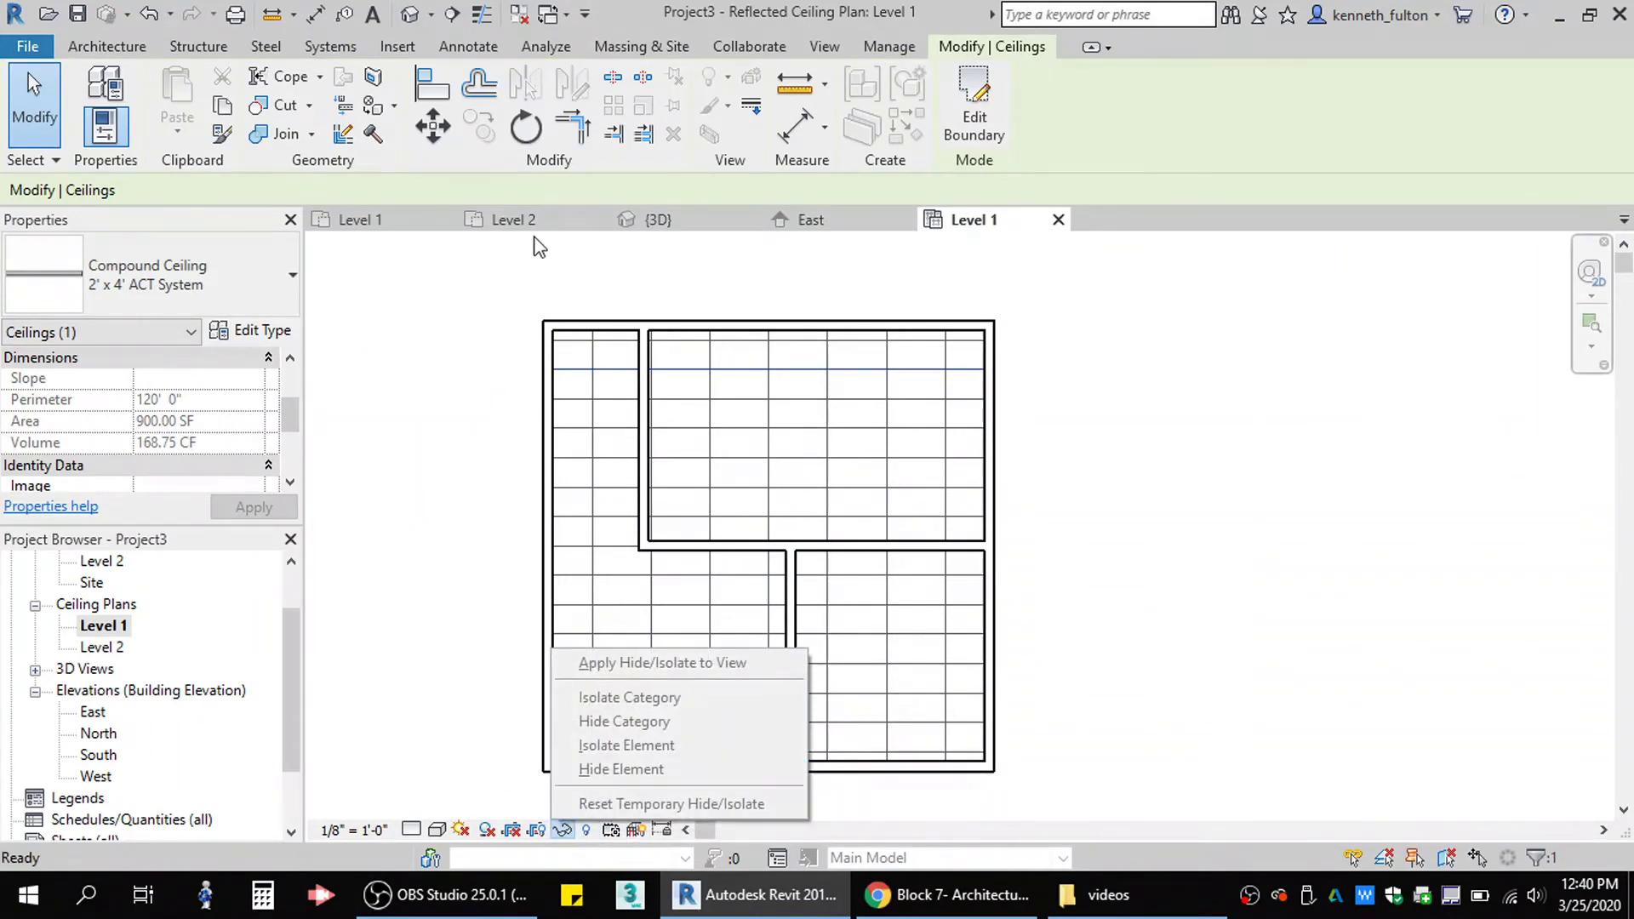
click(553, 223)
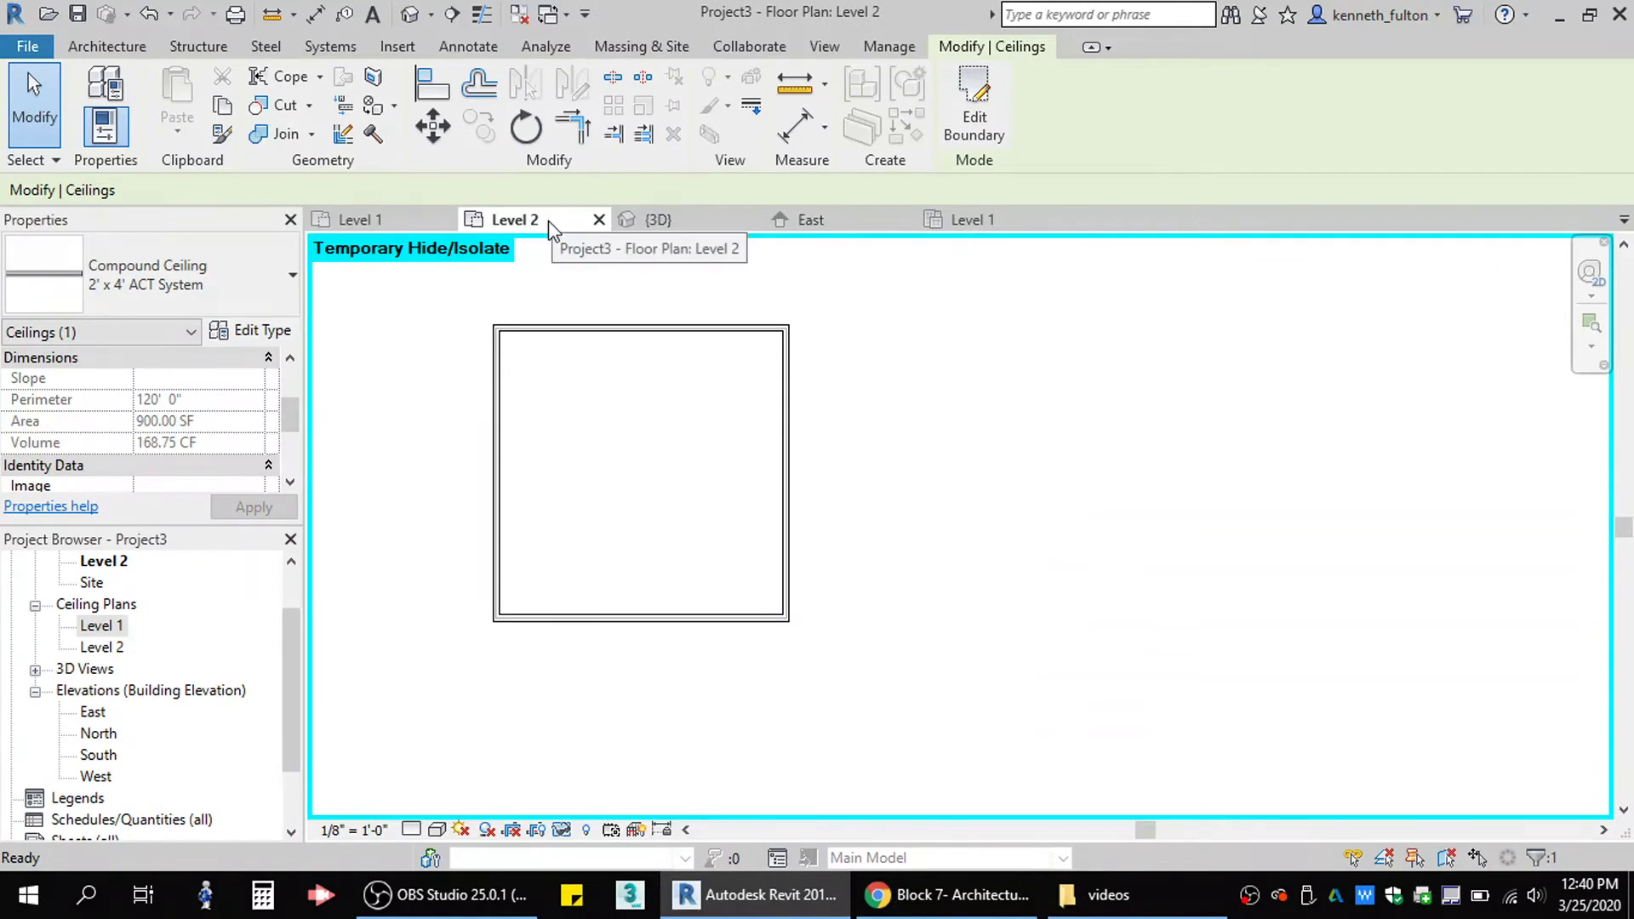
click(562, 830)
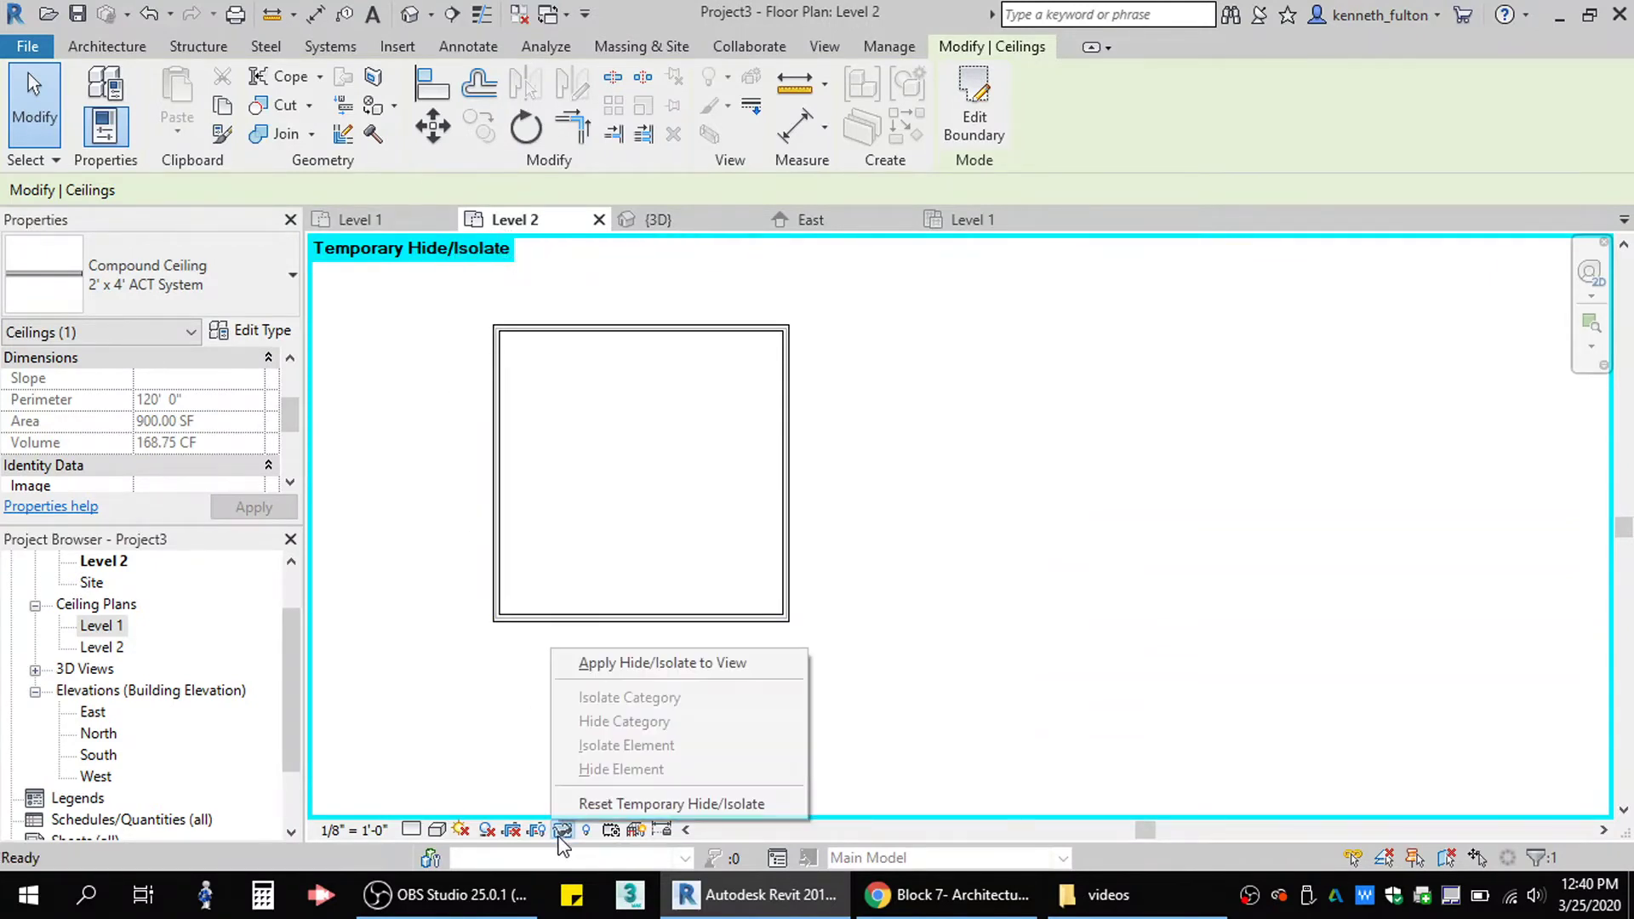
click(604, 423)
click(964, 228)
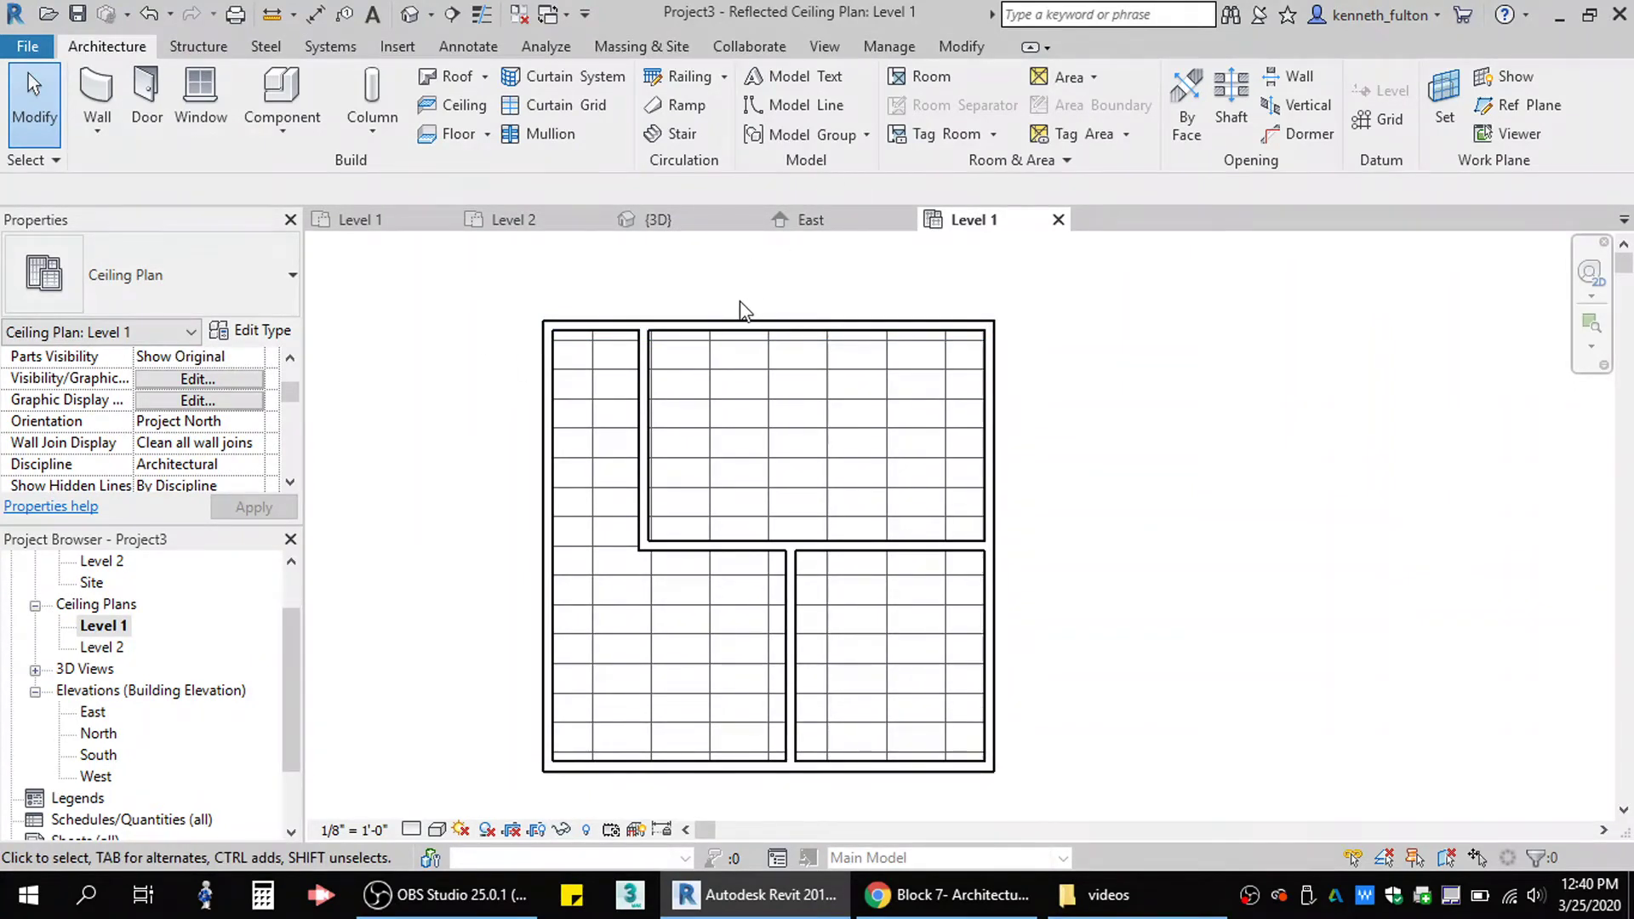
Reset the temporary hide/isolate in the Level 2 floor plan.
click(524, 222)
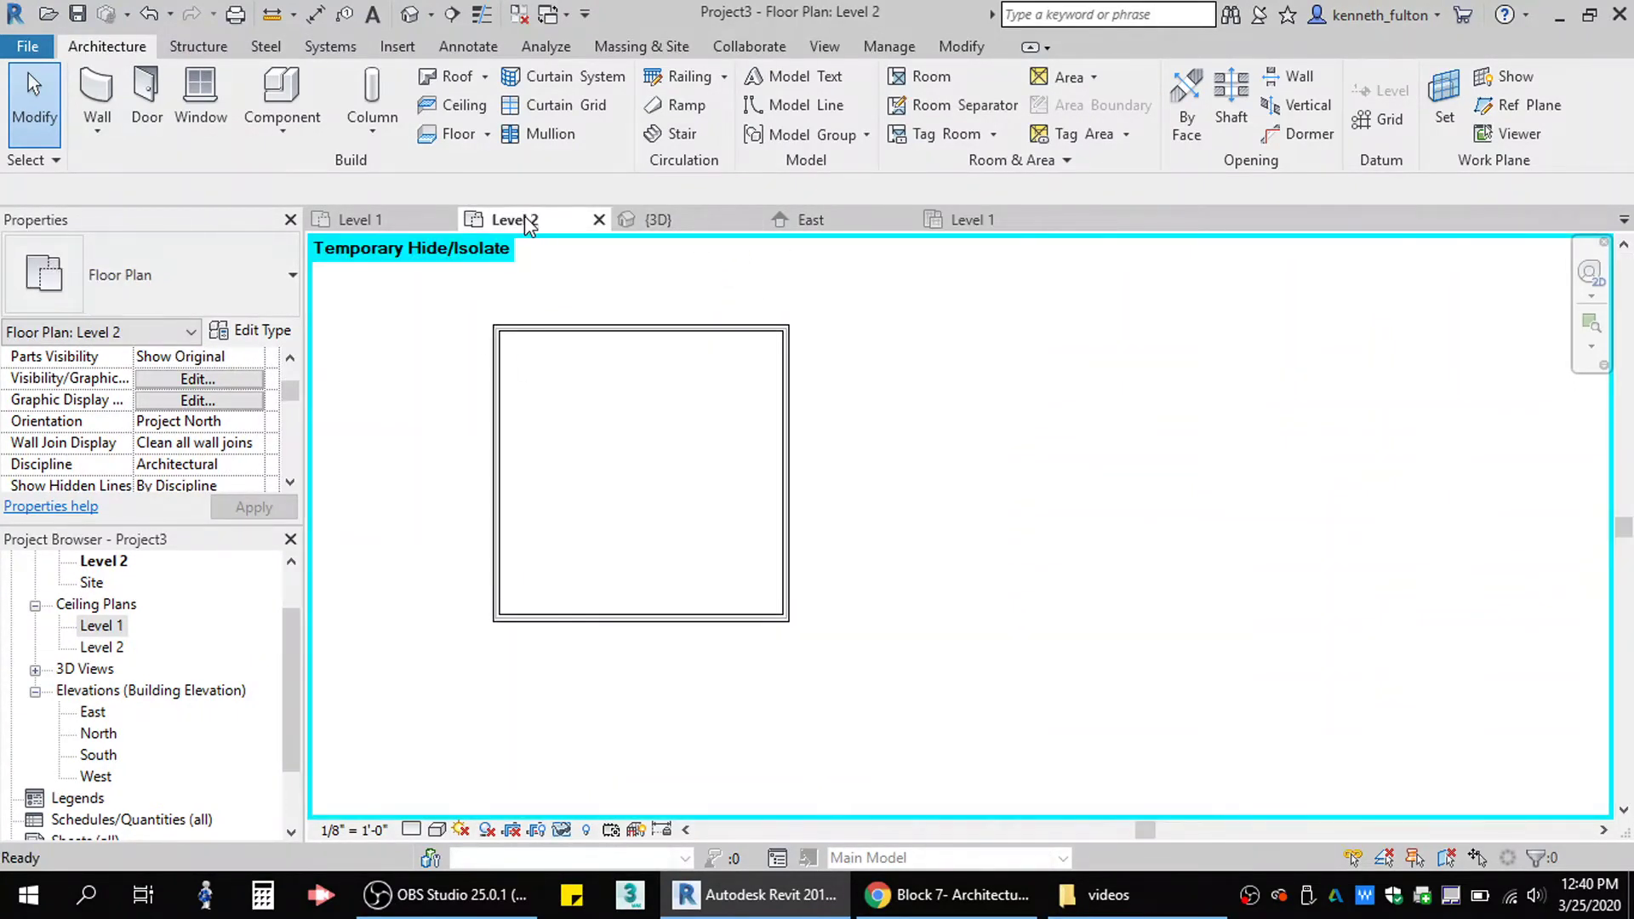
click(563, 830)
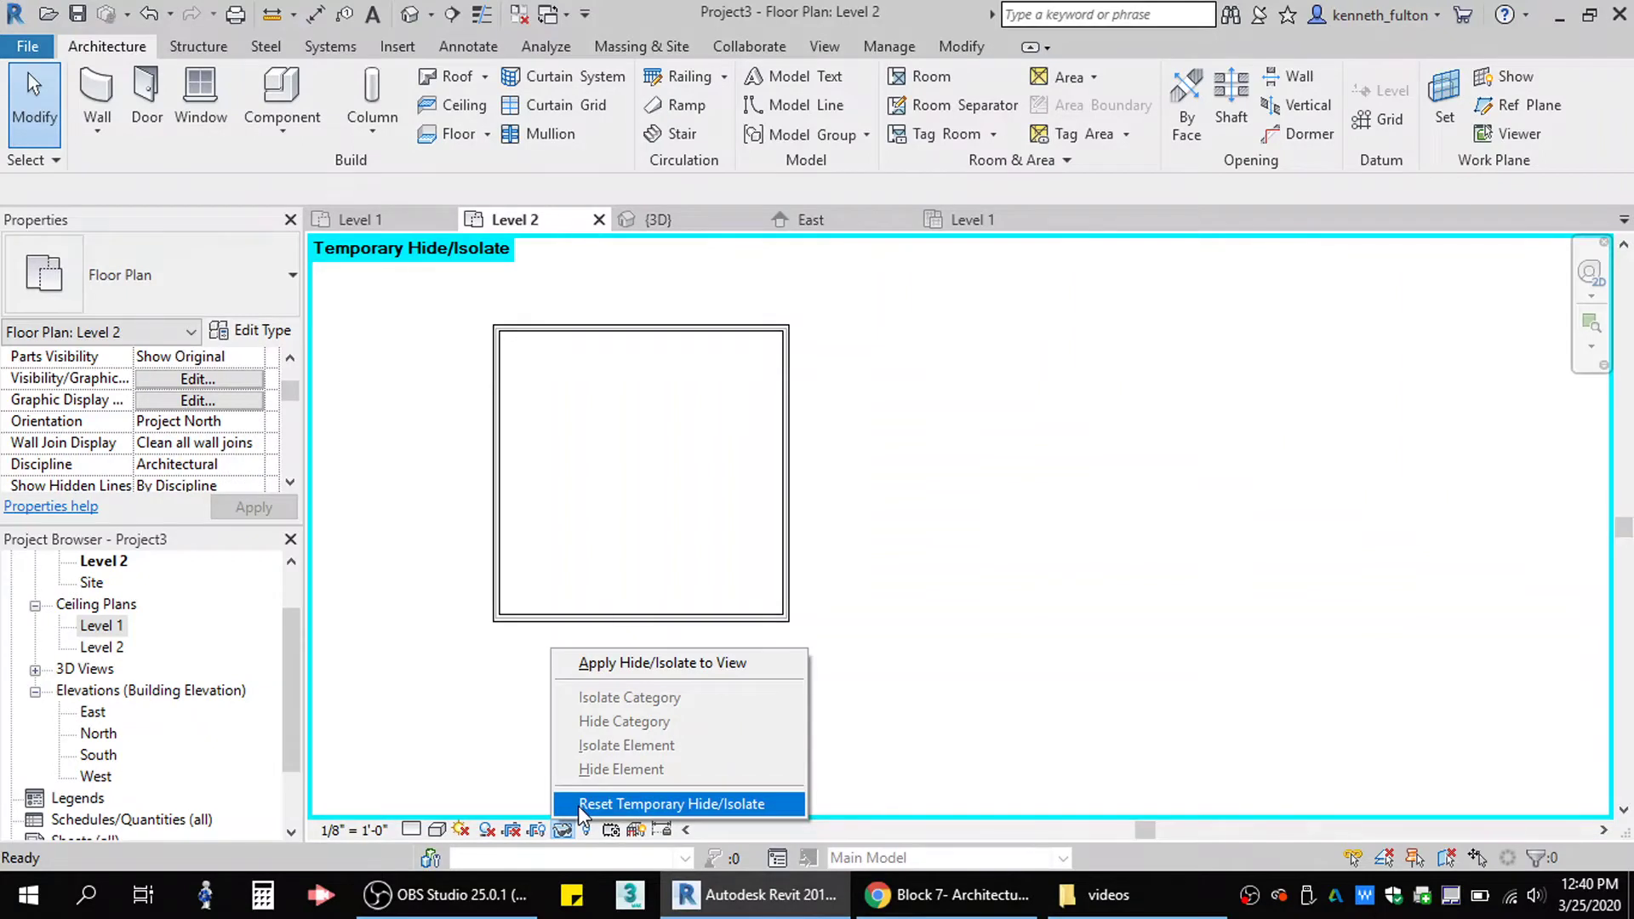
click(579, 803)
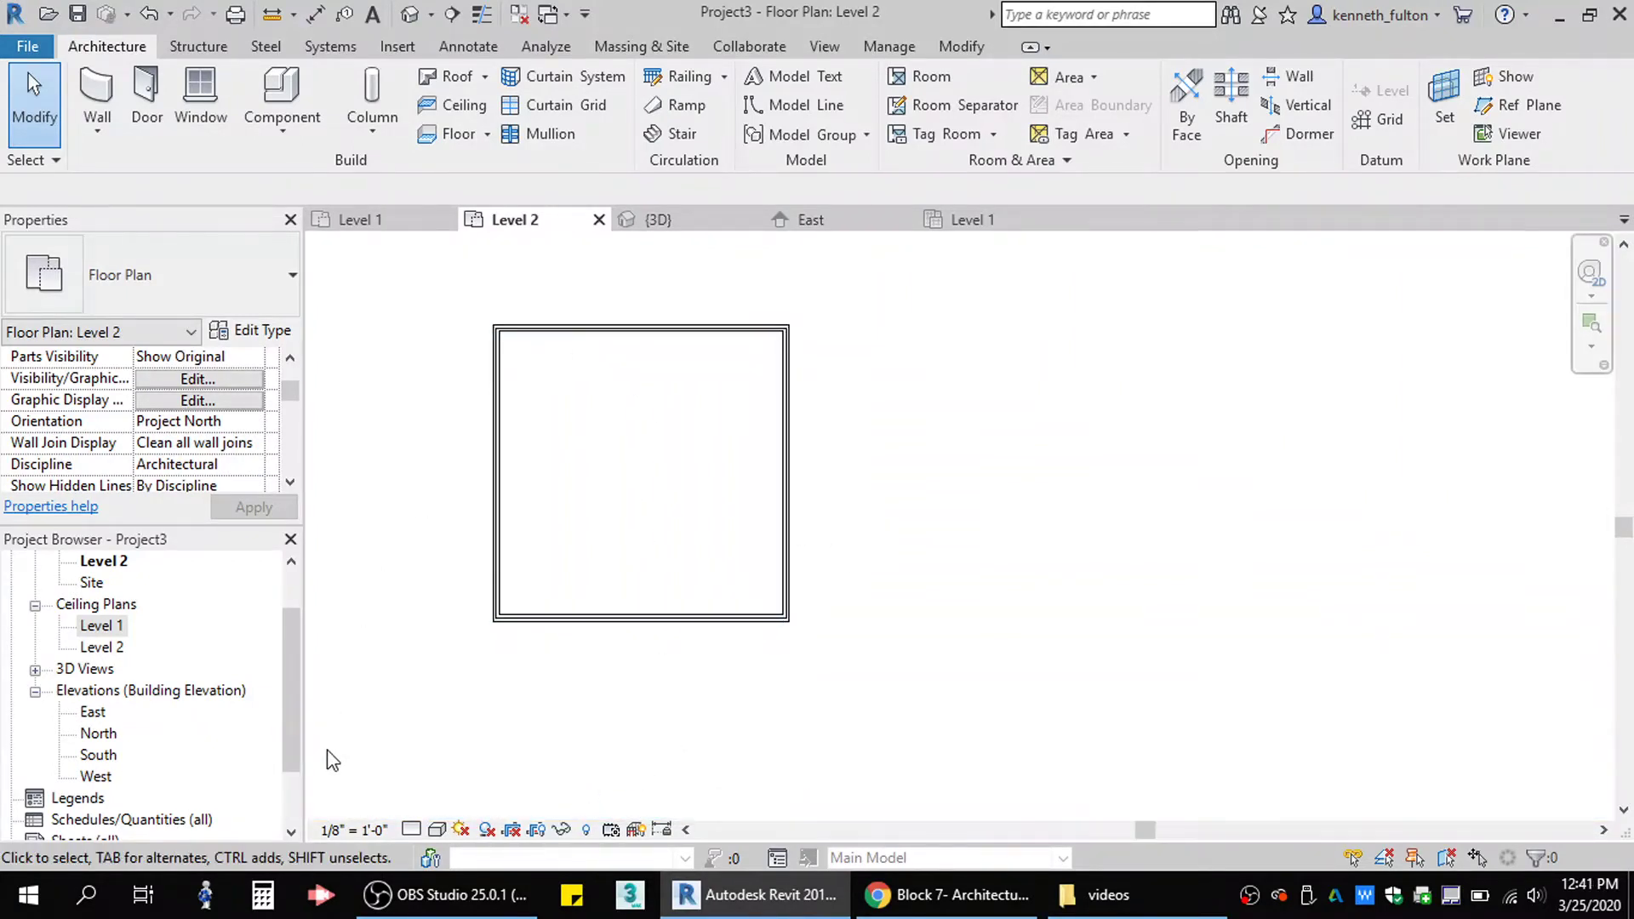
Set the Level 2 floor plan's visual style to Wireframe and inspect the interior walls below the floor.
click(412, 831)
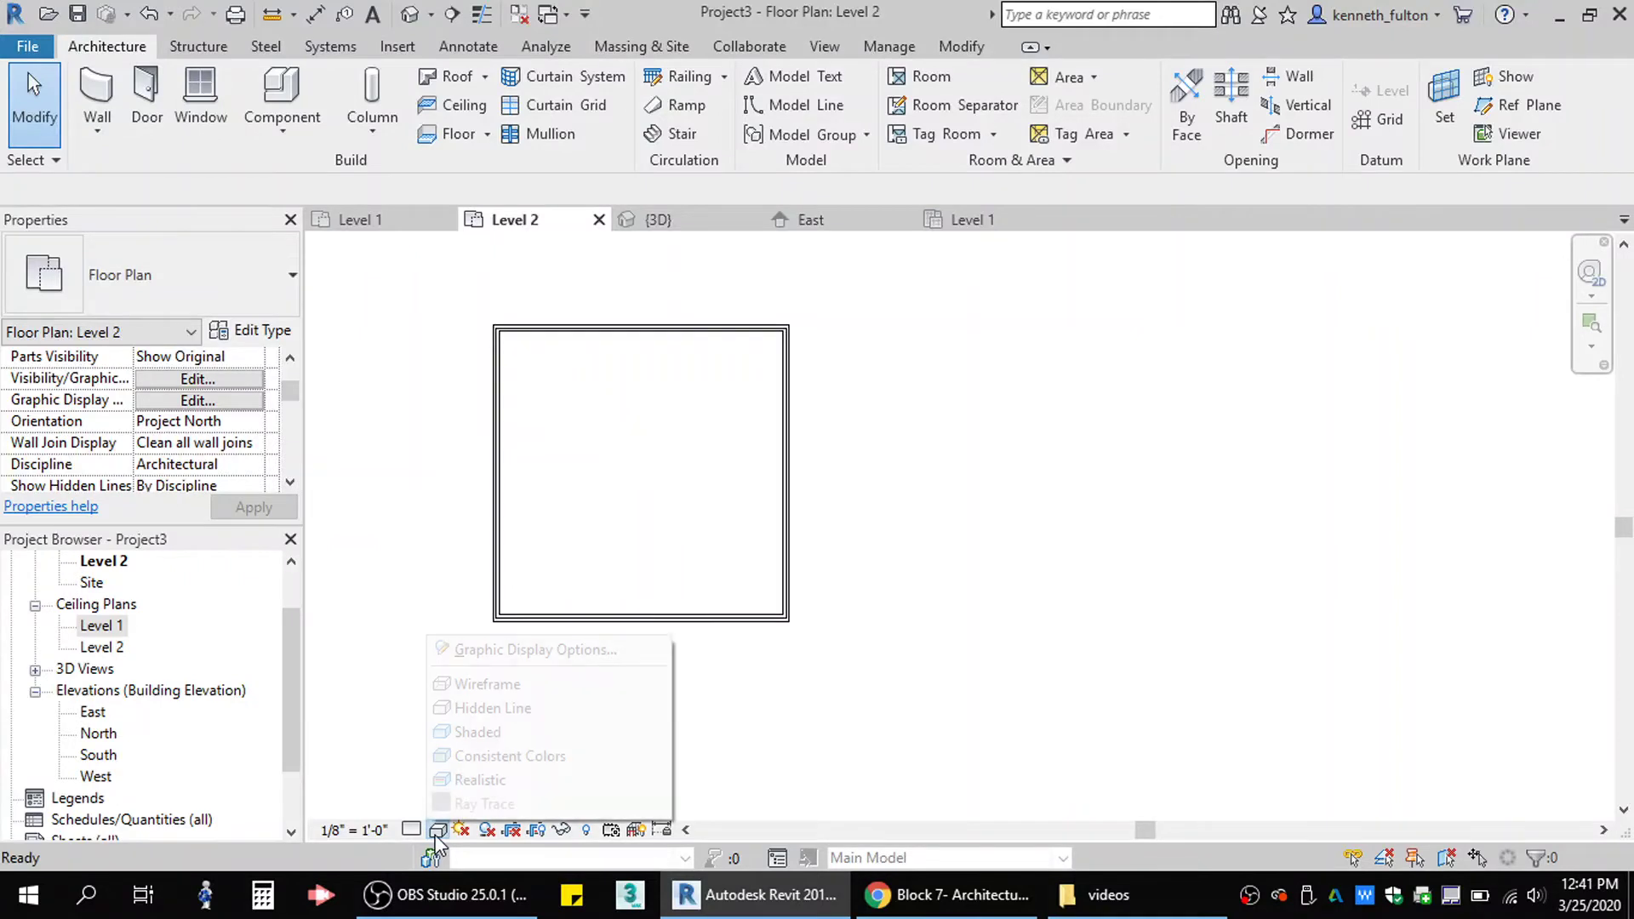
click(483, 679)
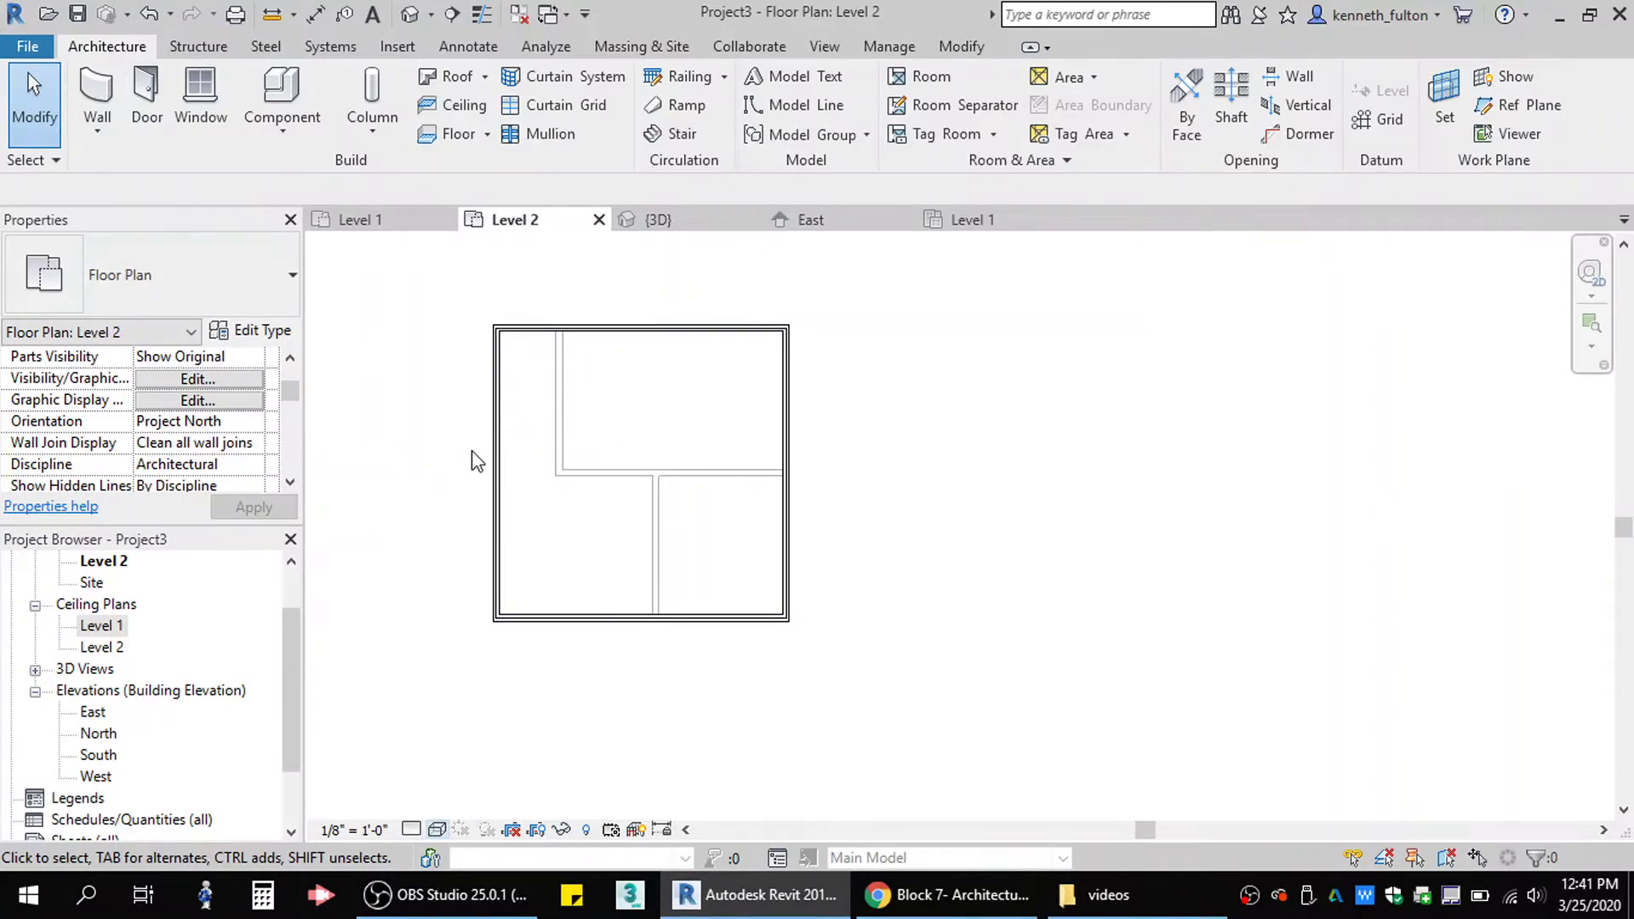
scroll(573, 382, up, 3)
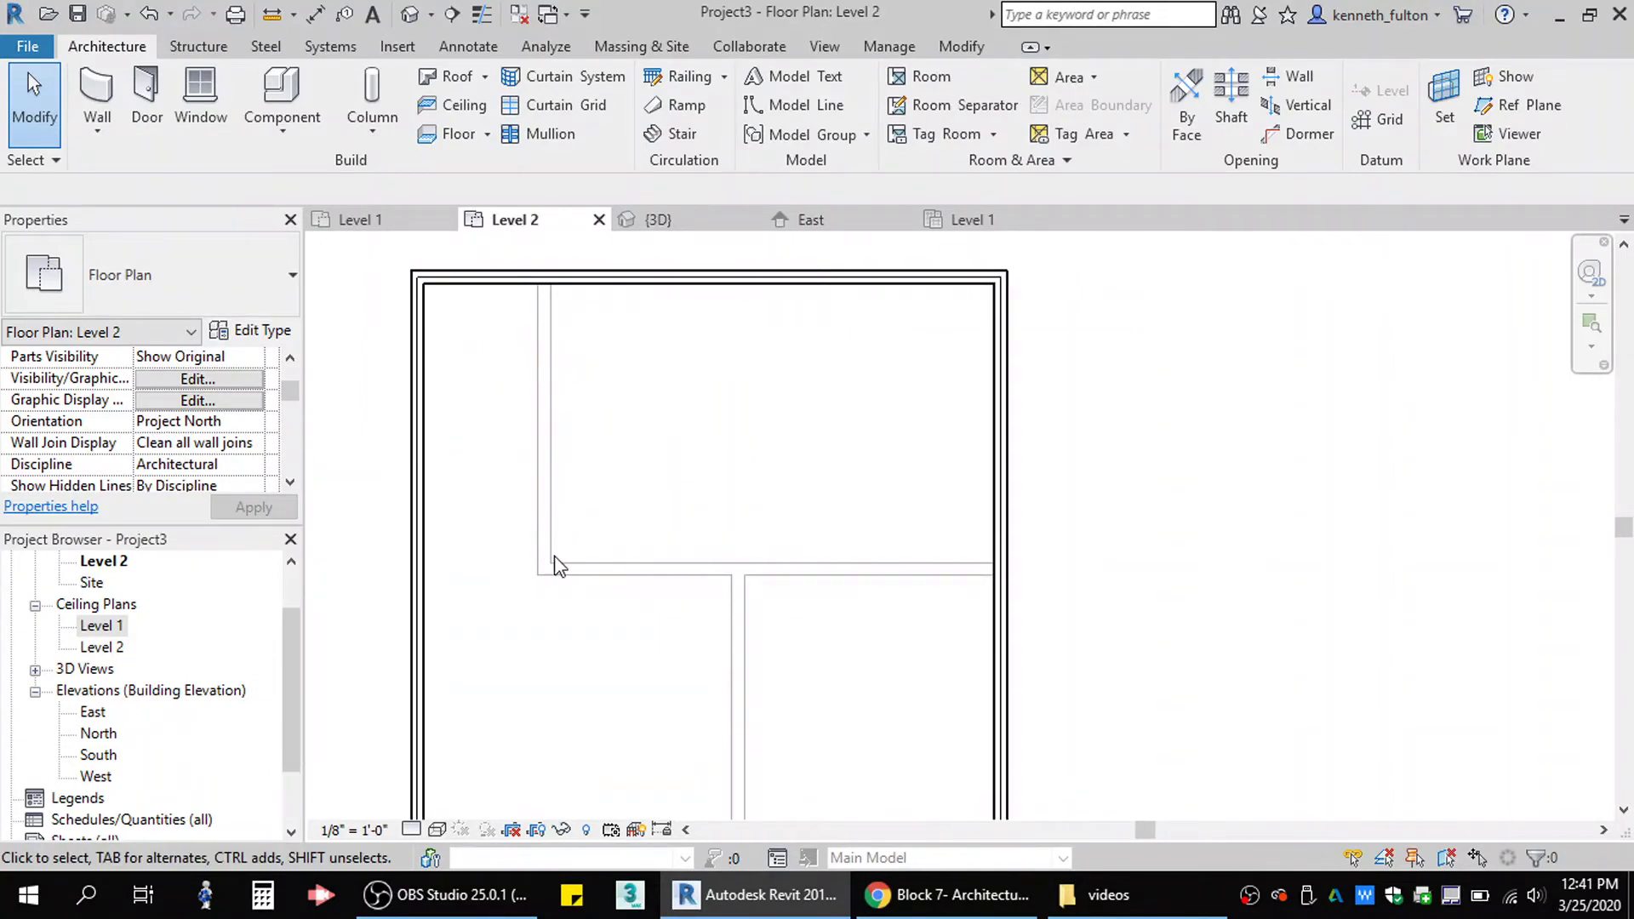
scroll(653, 543, down, 2)
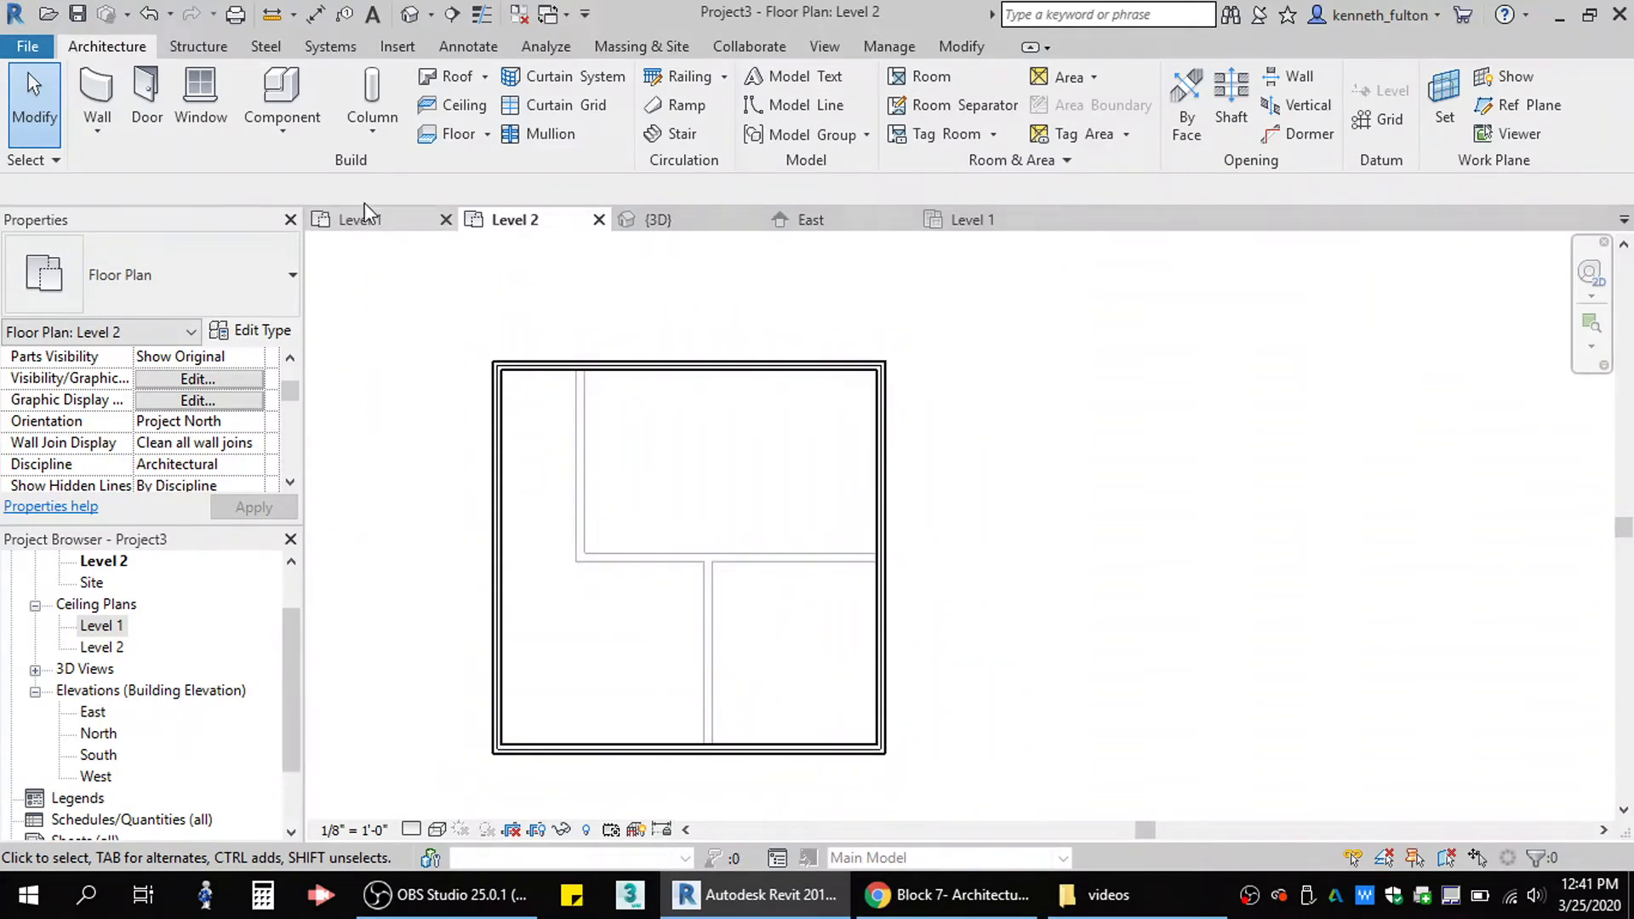
Draw Generic - 8" walls on Level 2 over the L-shaped interior walls below, ending with a 23'-6" run to the east exterior wall.
click(97, 94)
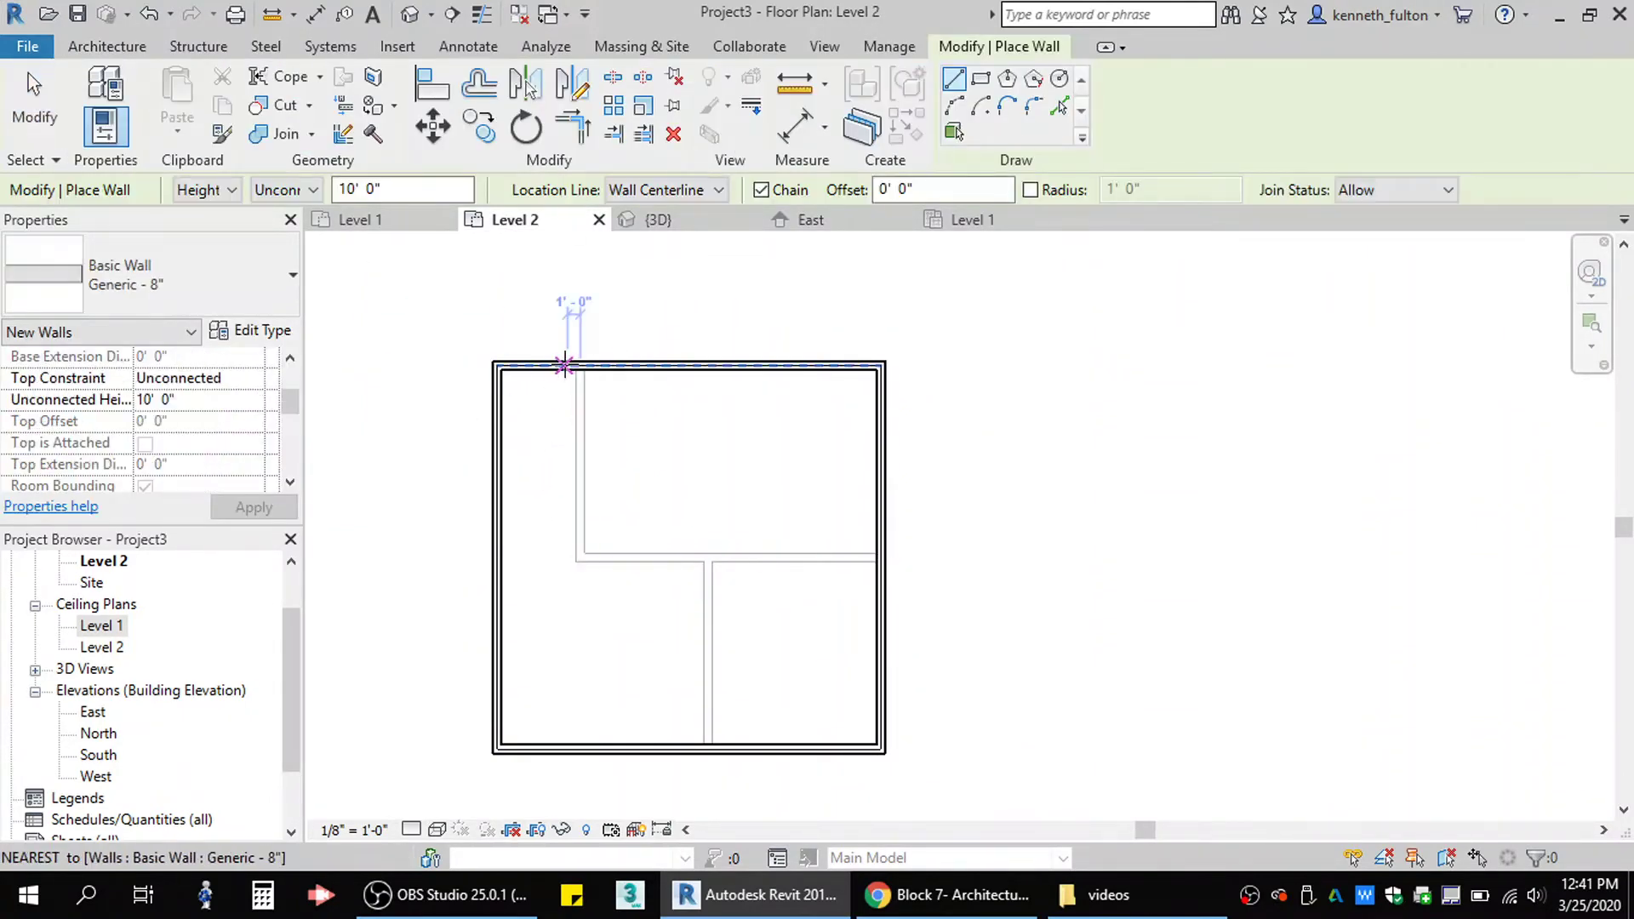
click(580, 367)
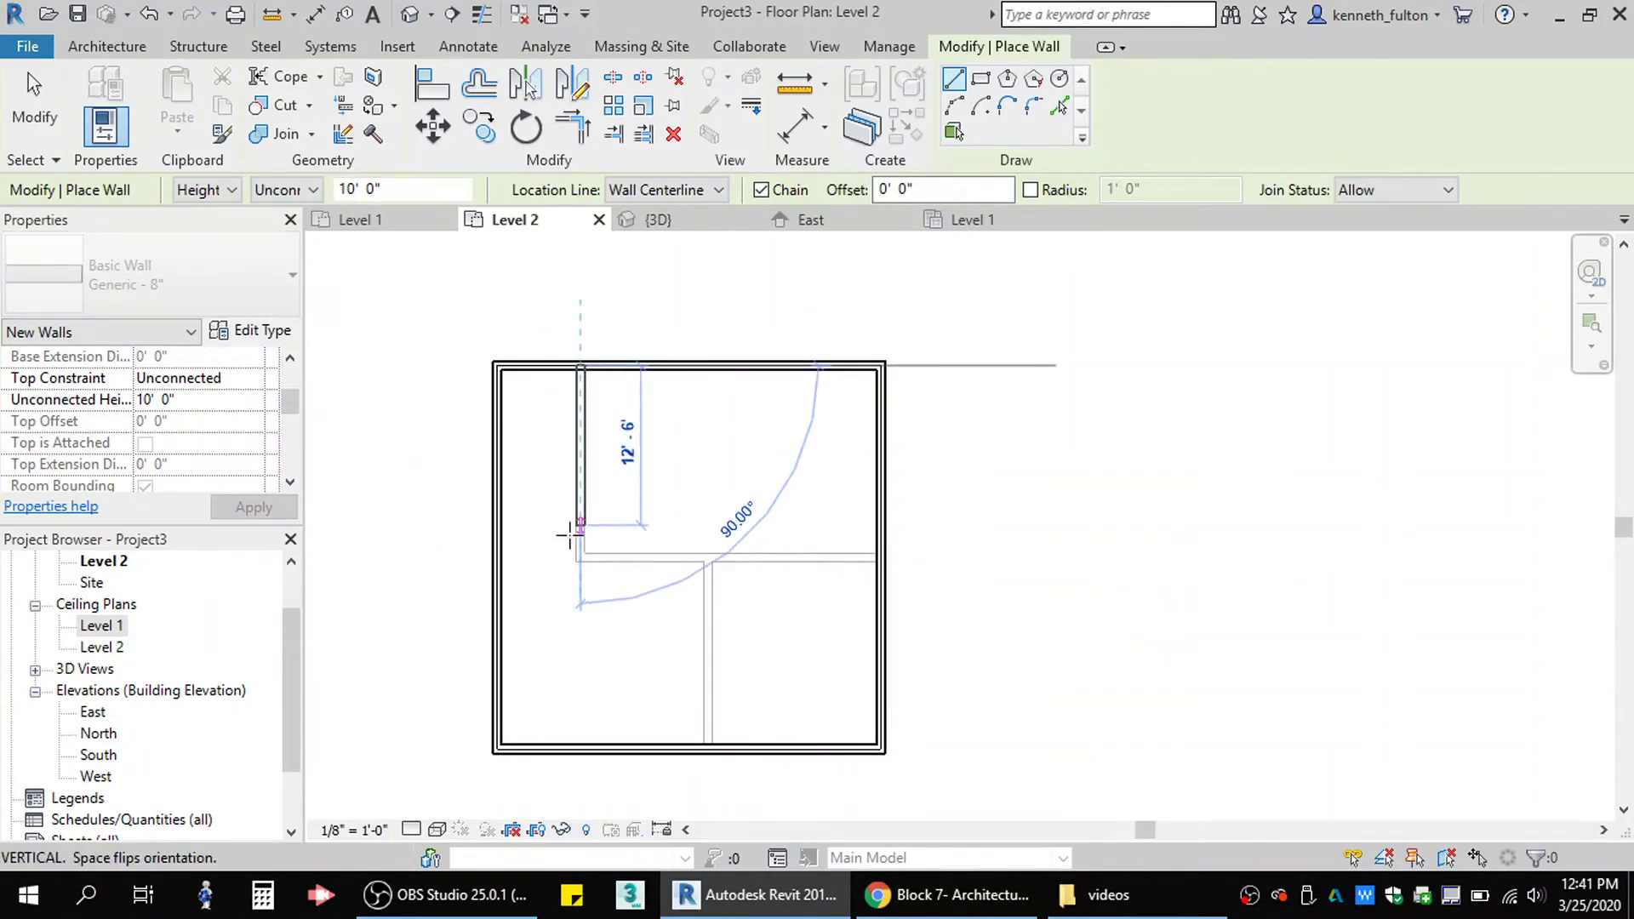
click(570, 562)
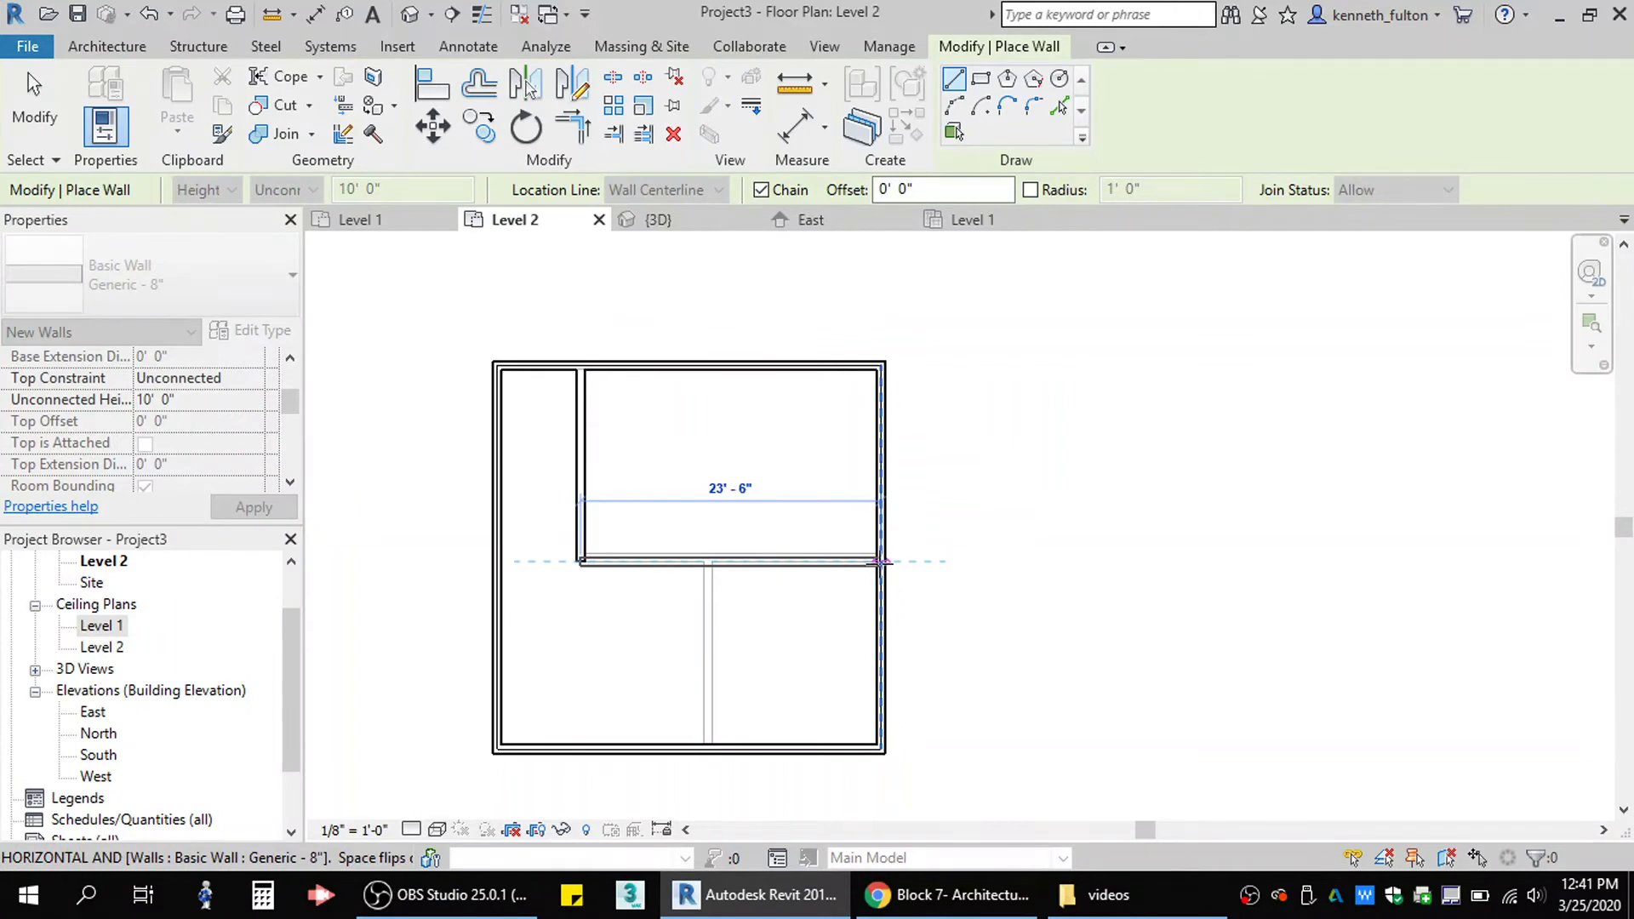
click(880, 562)
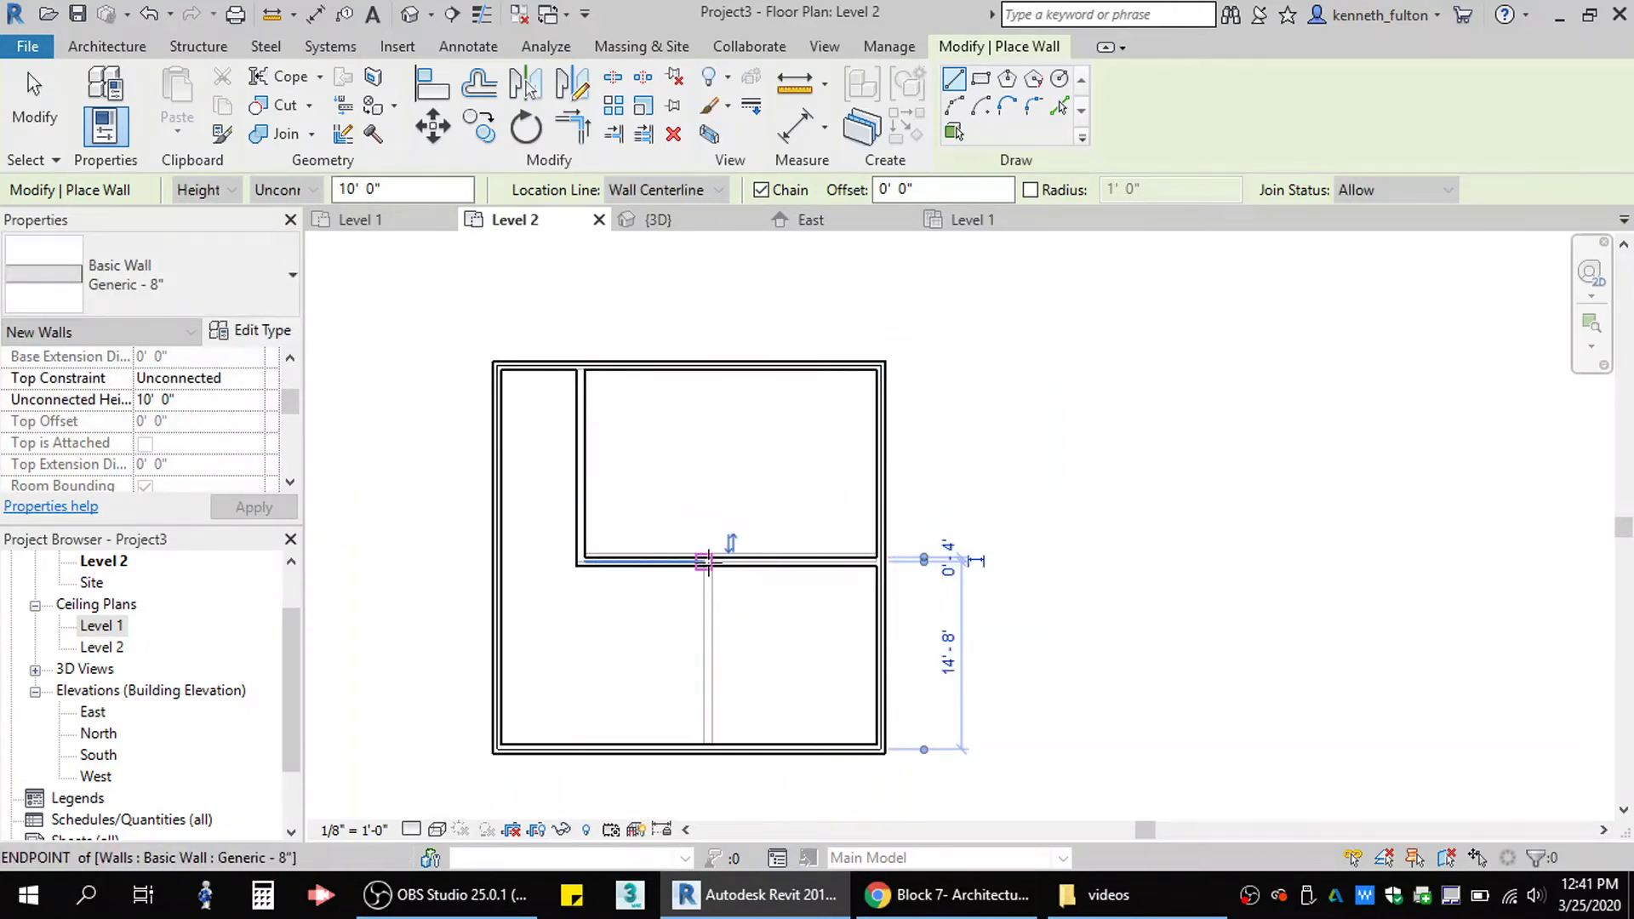
Draw a 14'-8" wall over the lower partition, from its intersection with the horizontal interior wall to the south exterior wall.
scroll(698, 562, up, 4)
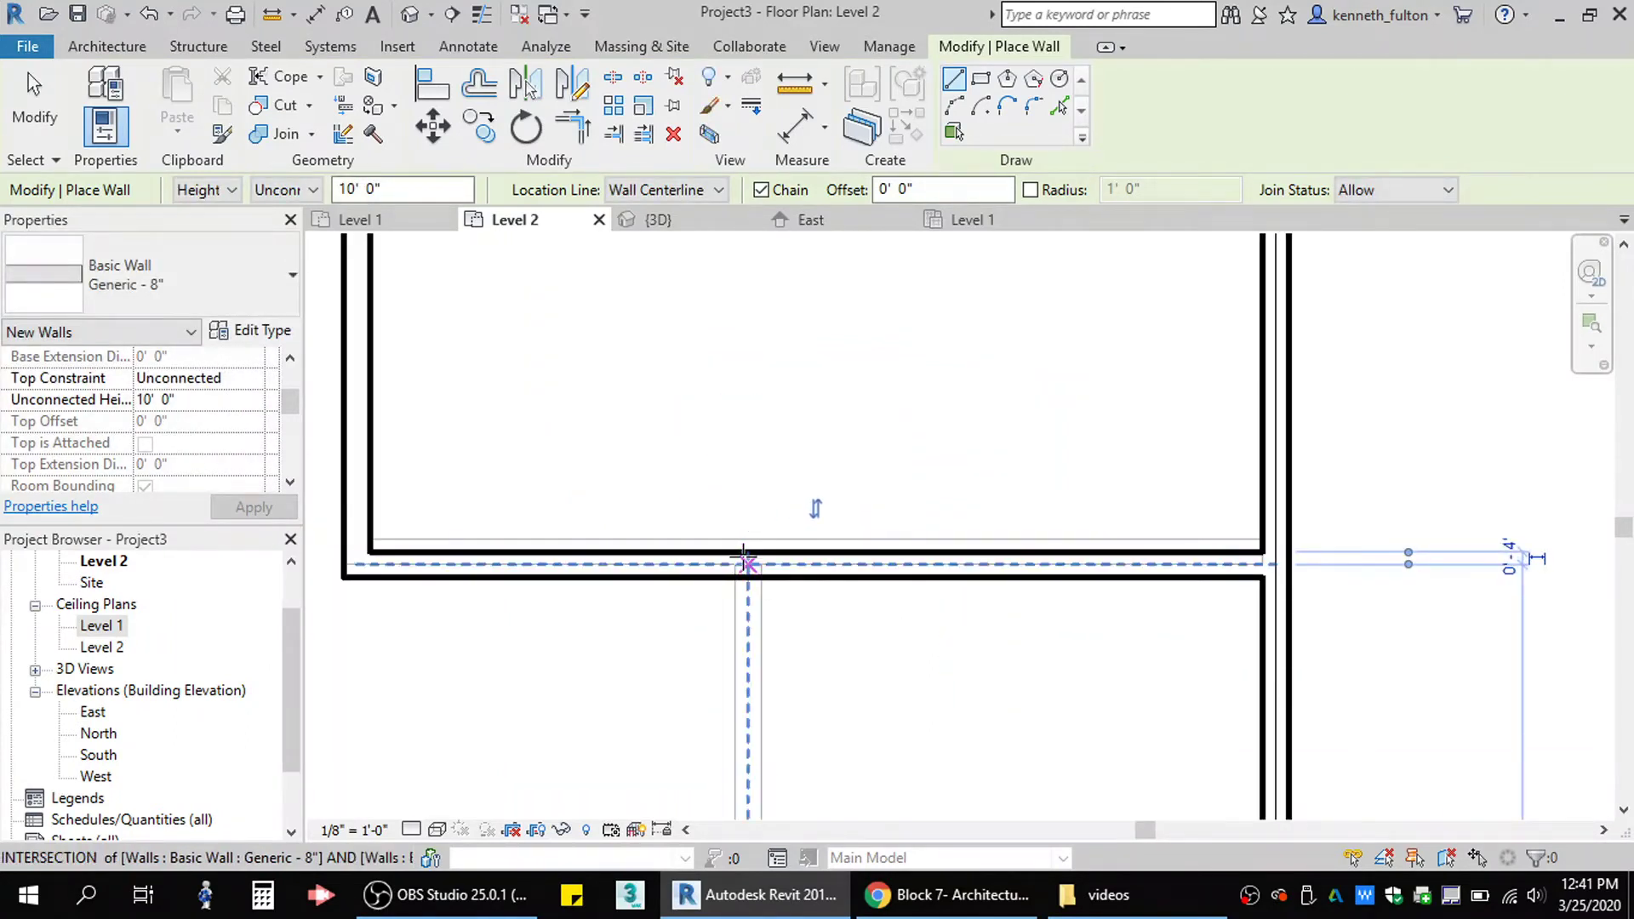
click(748, 562)
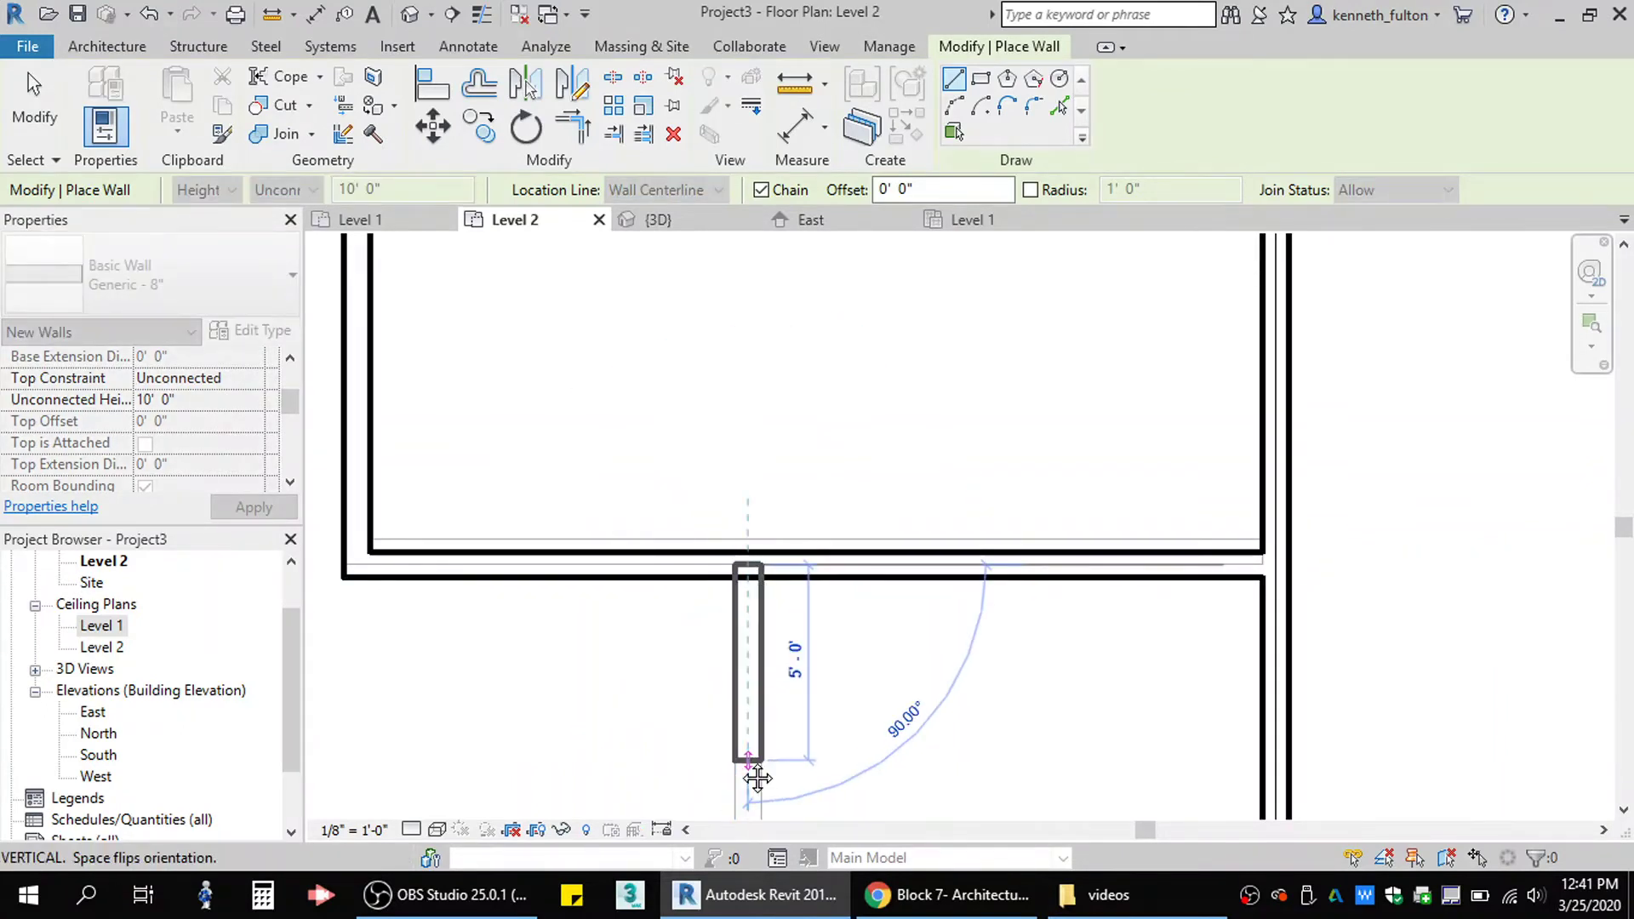
scroll(757, 777, down, 4)
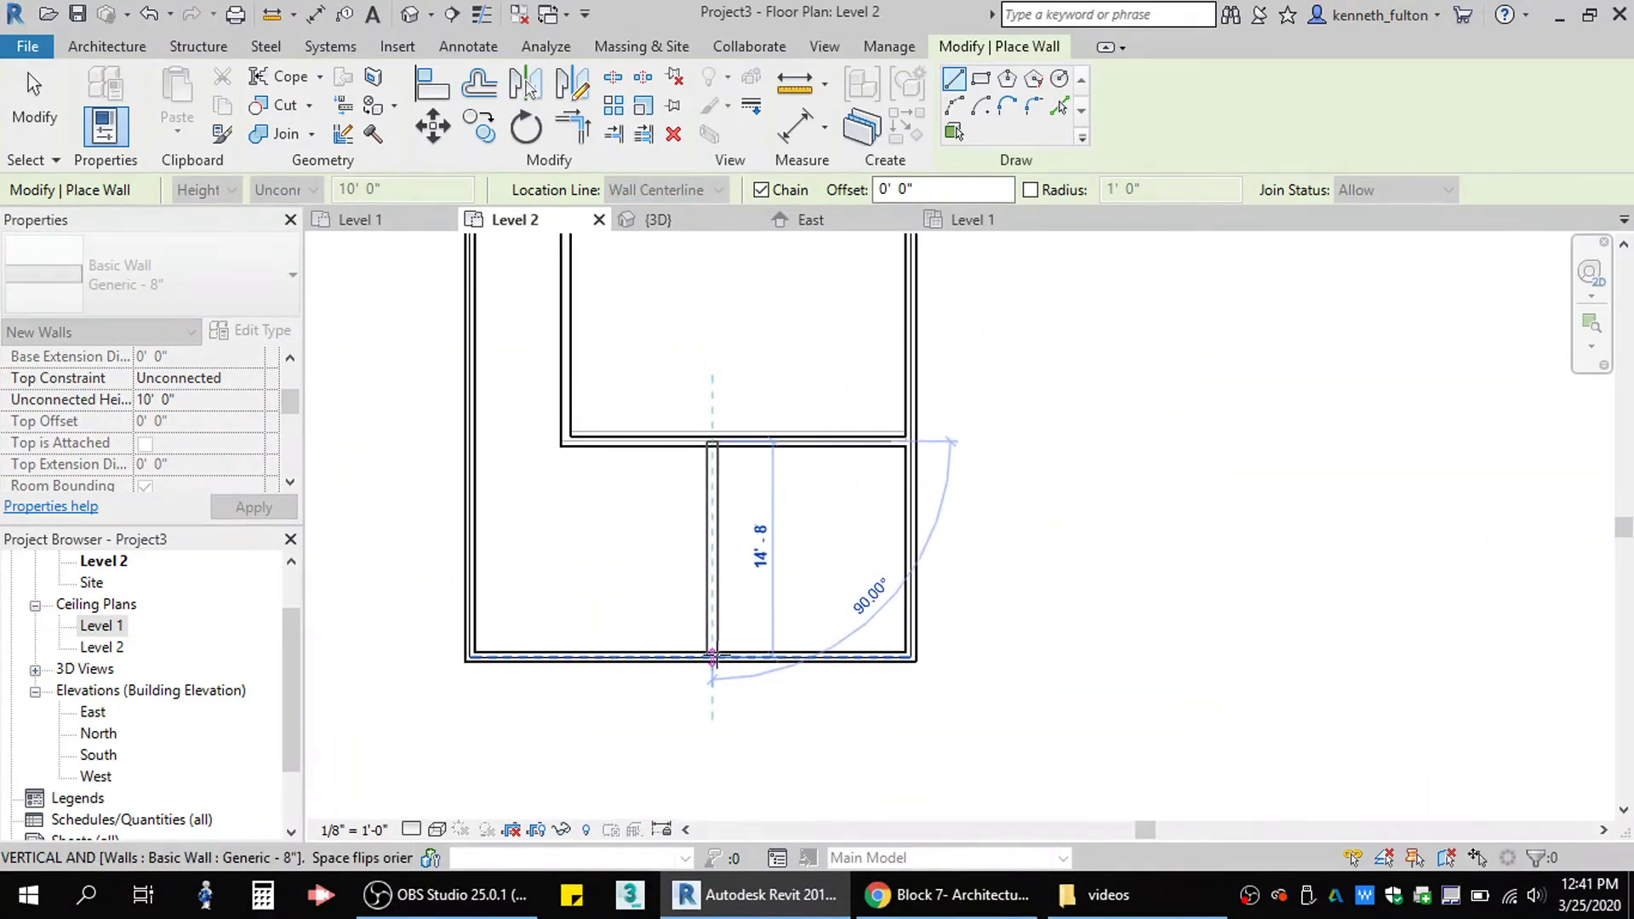
click(714, 657)
key(Escape)
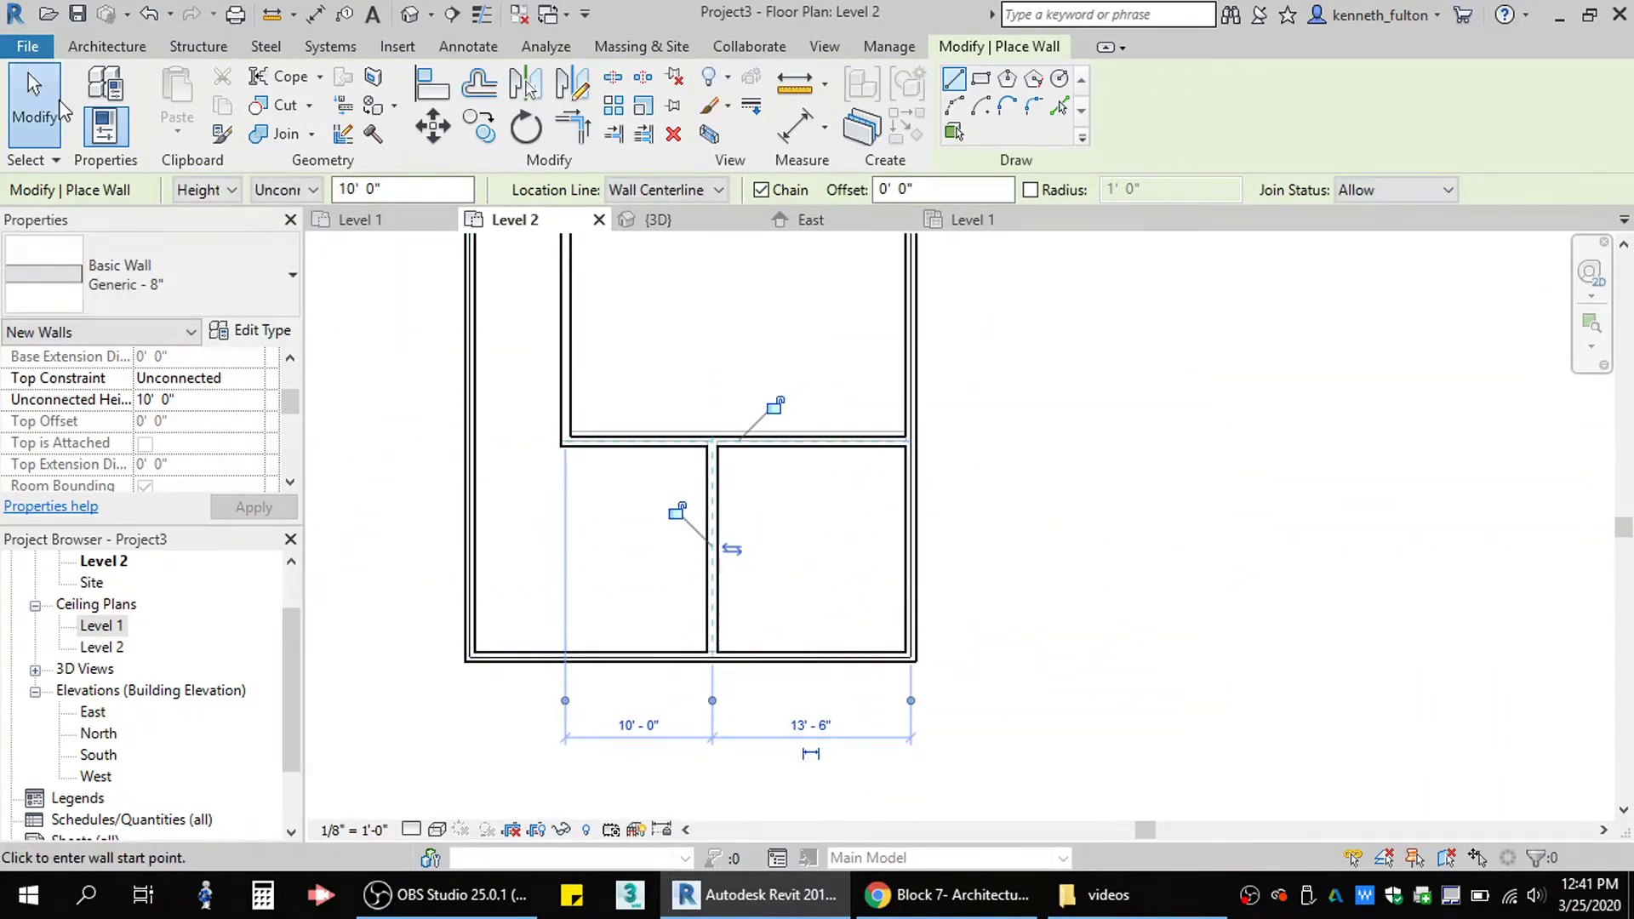
Shift the horizontal Level 2 interior wall slightly north to align it with the Level 1 wall below.
click(57, 109)
click(737, 439)
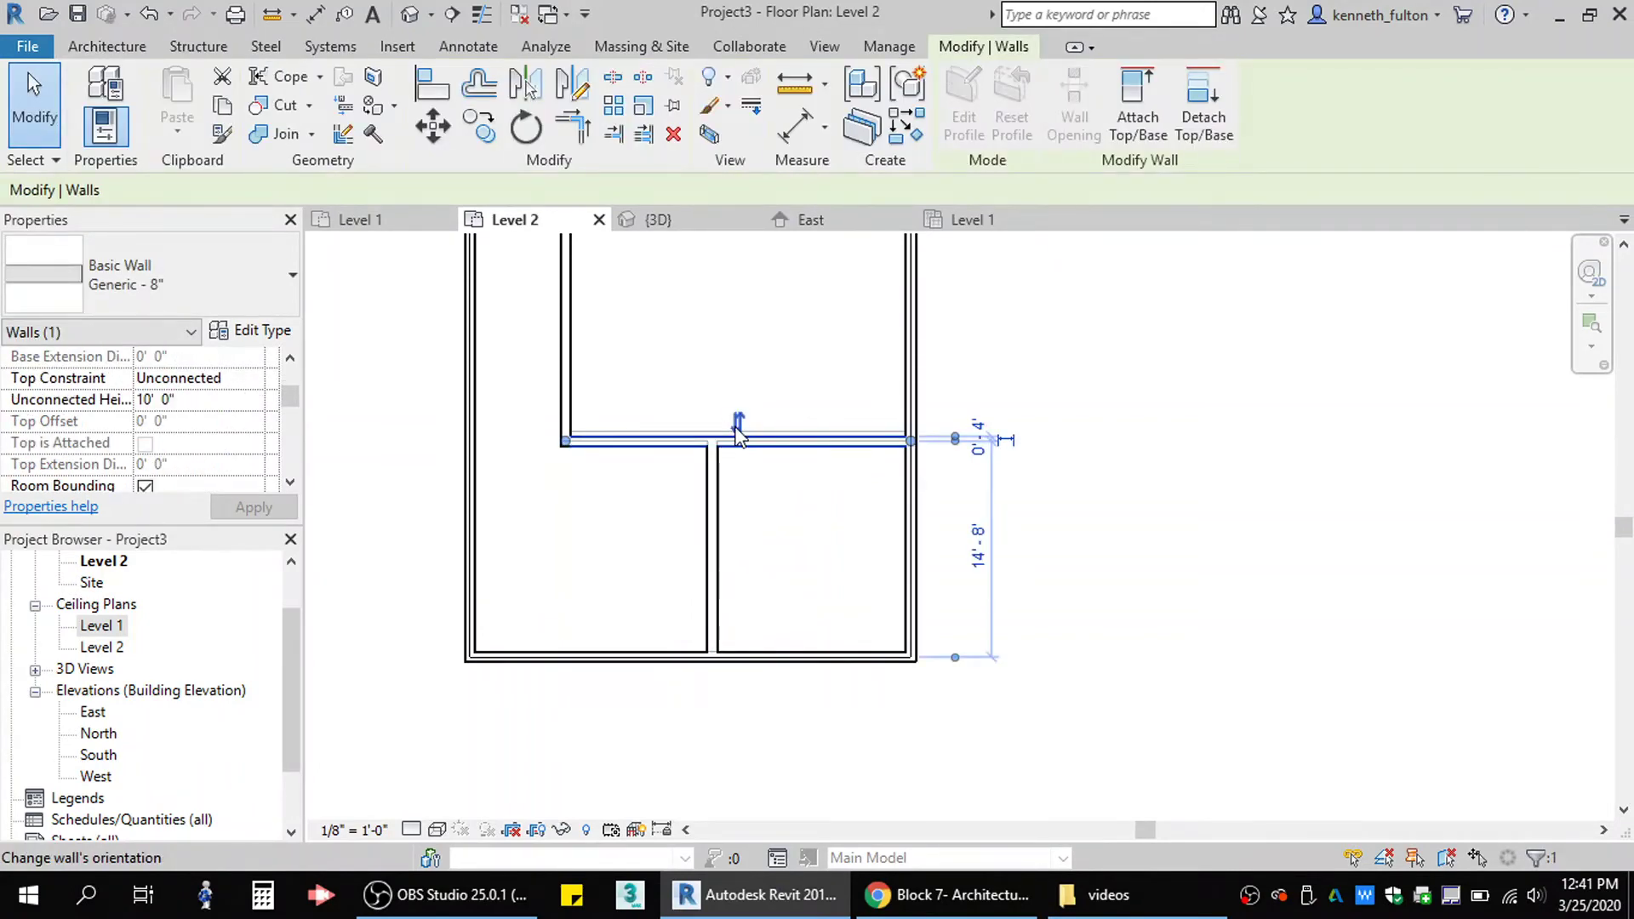
click(607, 499)
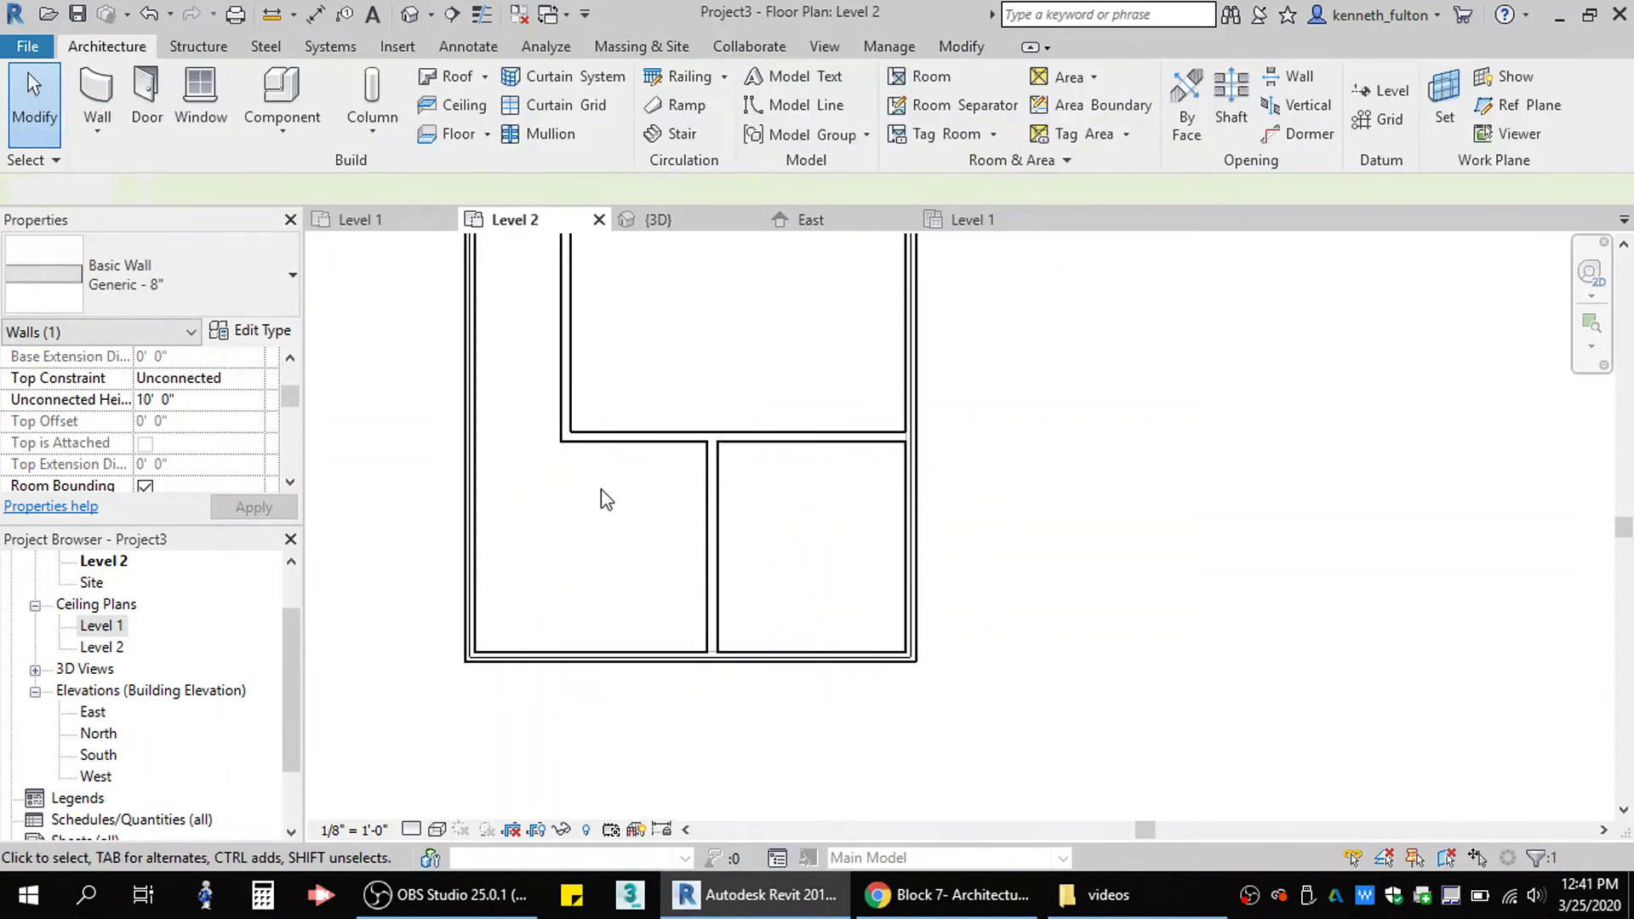
Draw a horizontal wall 10' north of the middle interior wall, from the vertical interior wall to the east exterior wall.
click(97, 92)
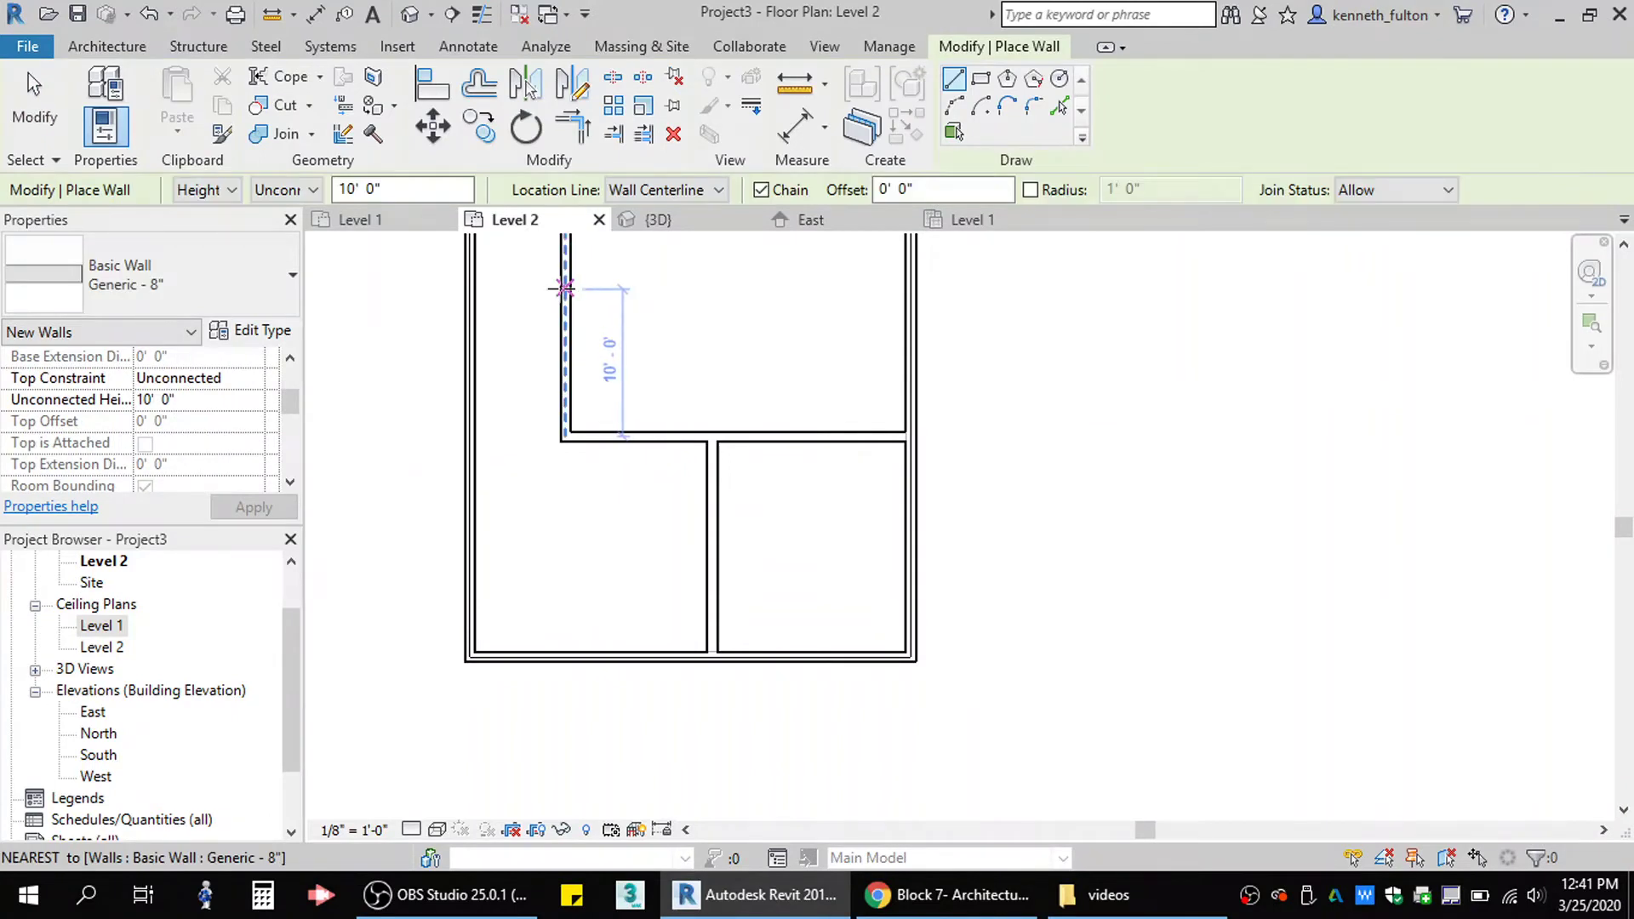
click(566, 288)
click(908, 290)
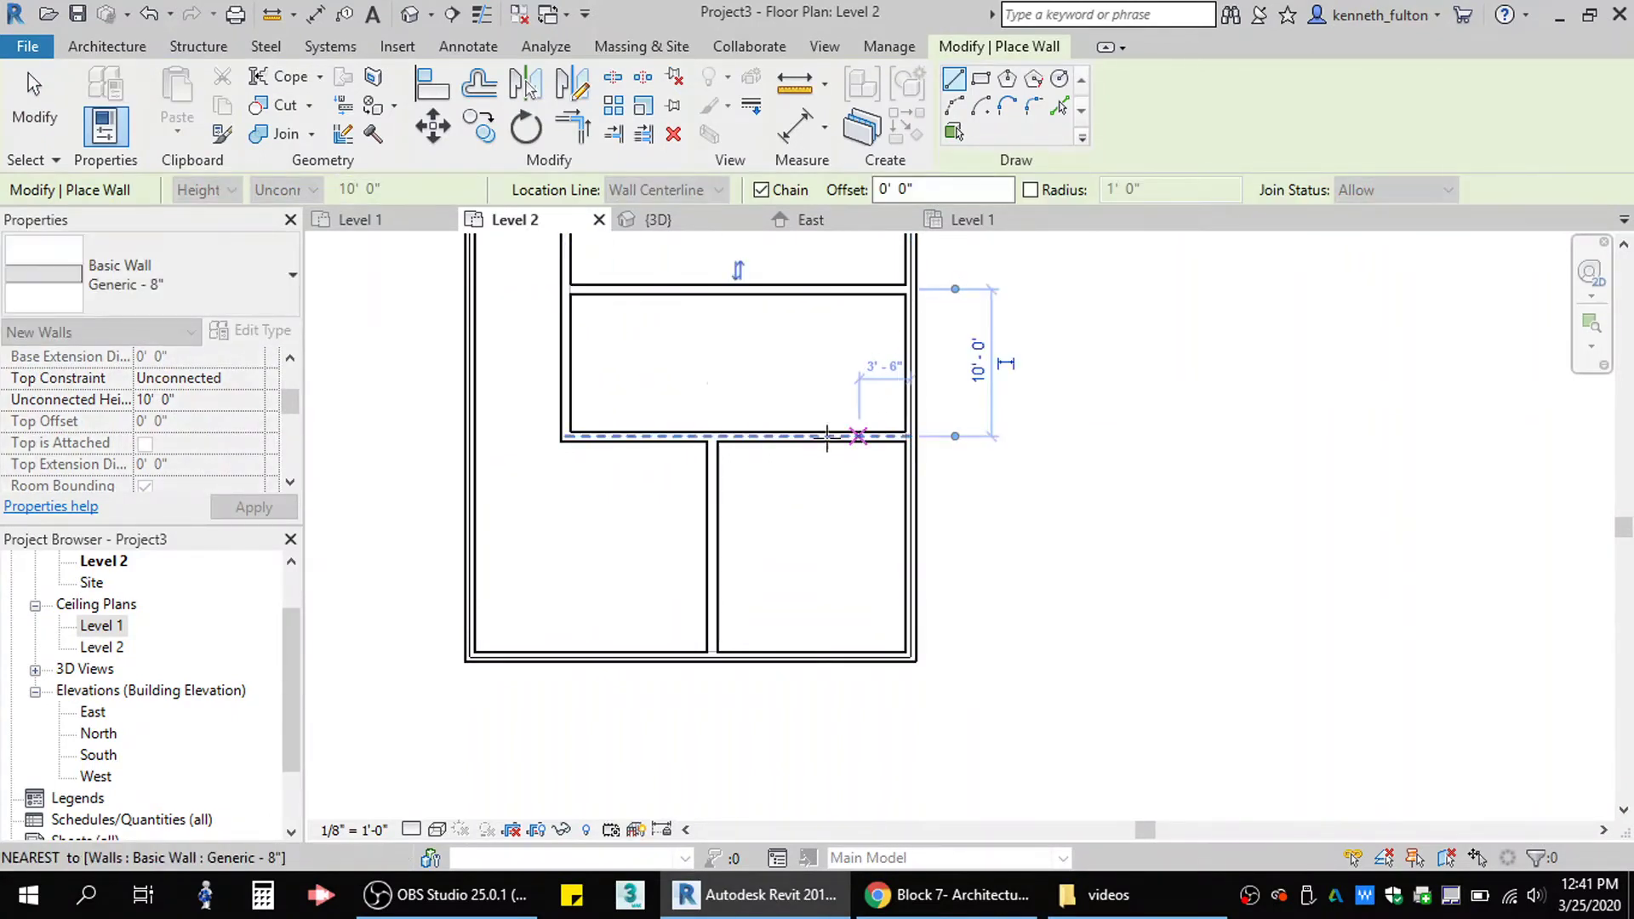
key(Escape)
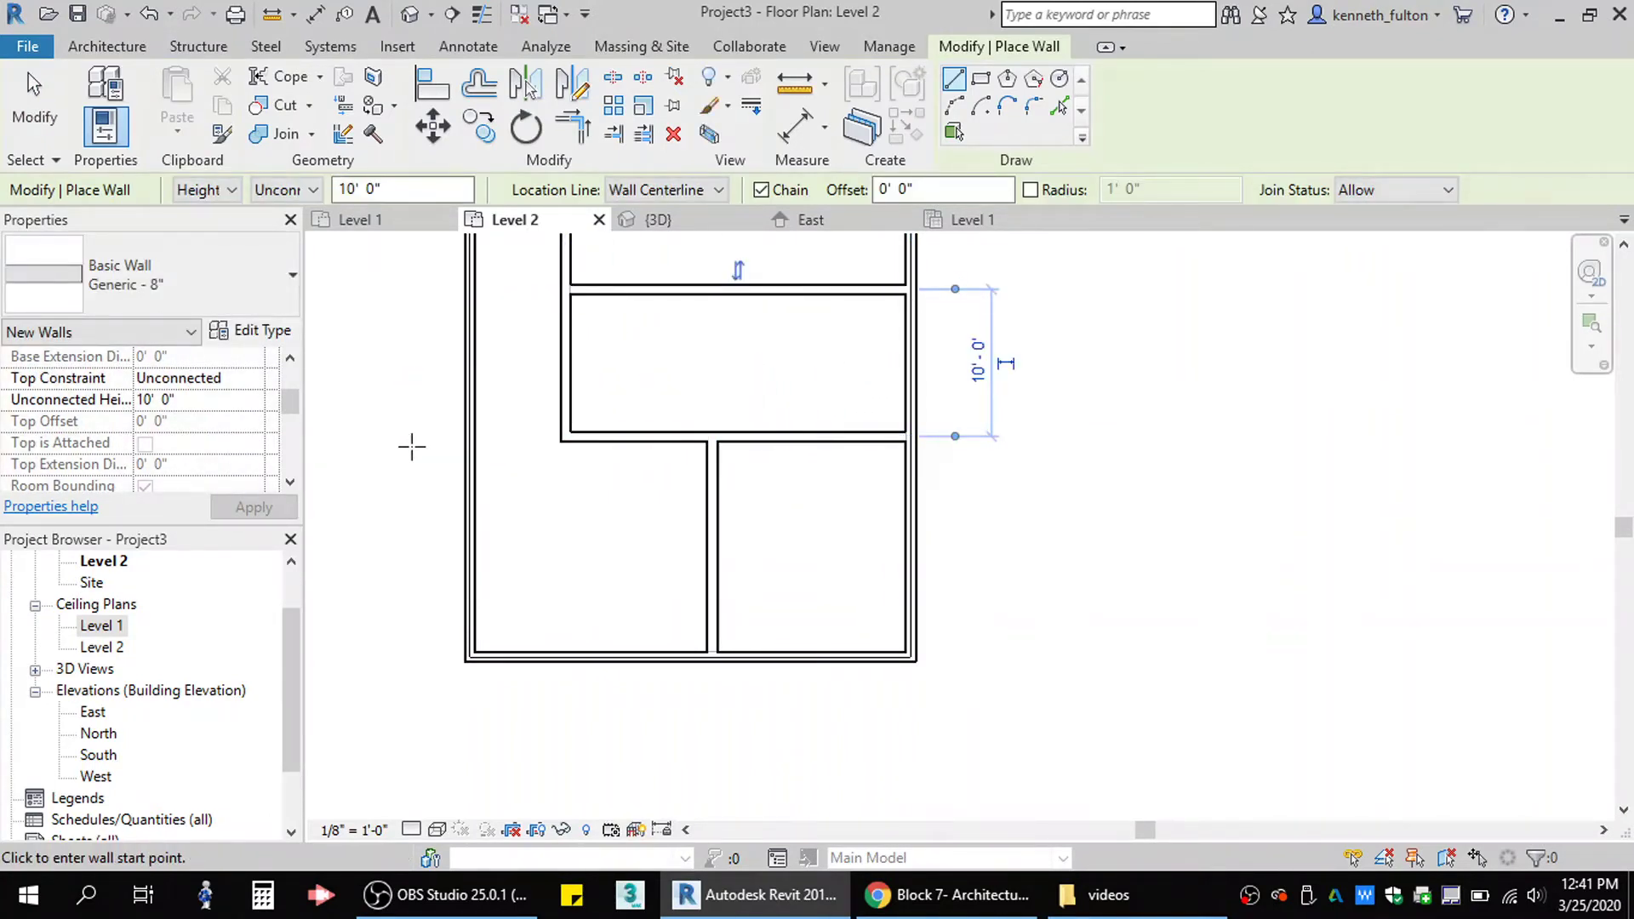
scroll(411, 446, down, 2)
key(Escape)
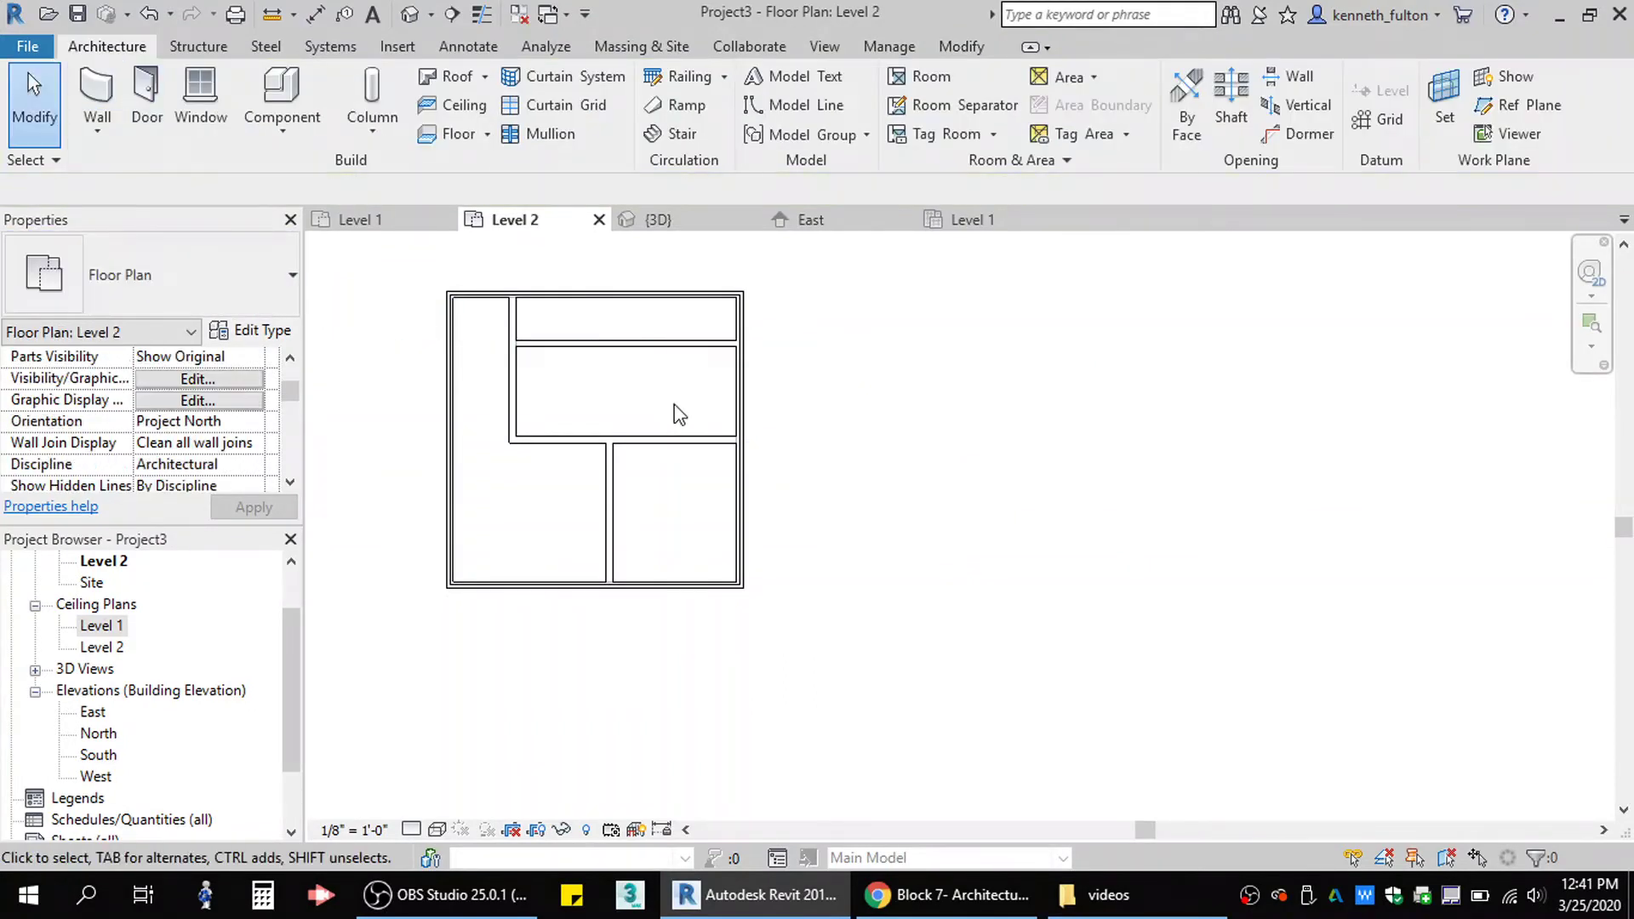
Select all the new Level 2 interior walls and set their unconnected height to 9'.
click(558, 342)
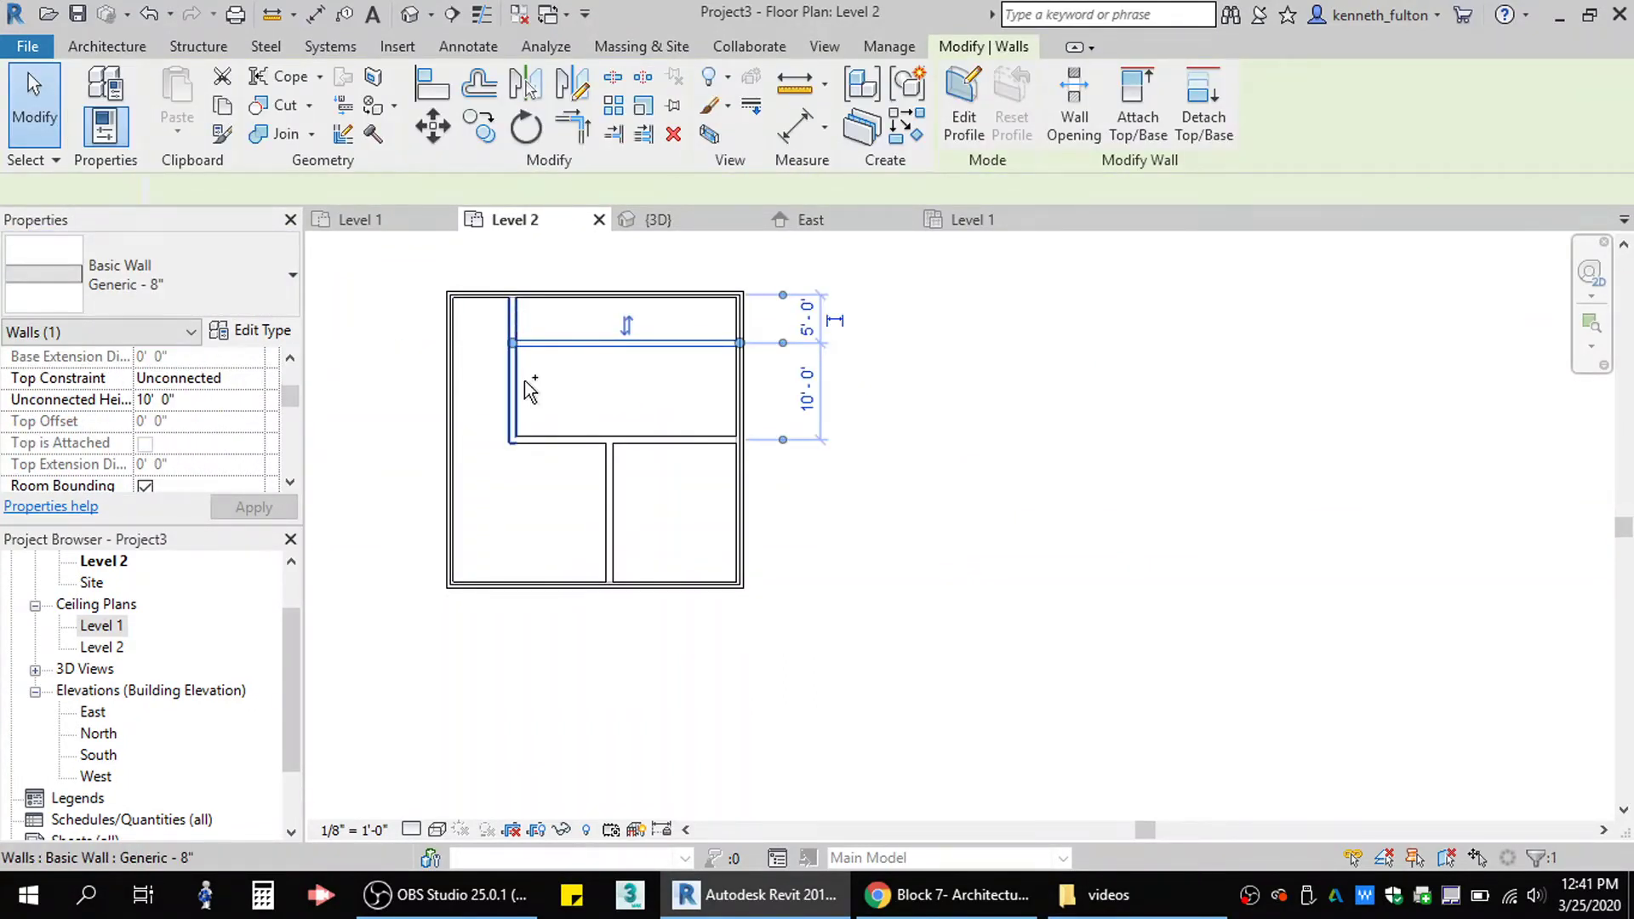
ctrl+click(553, 441)
ctrl+click(609, 498)
ctrl+click(609, 498)
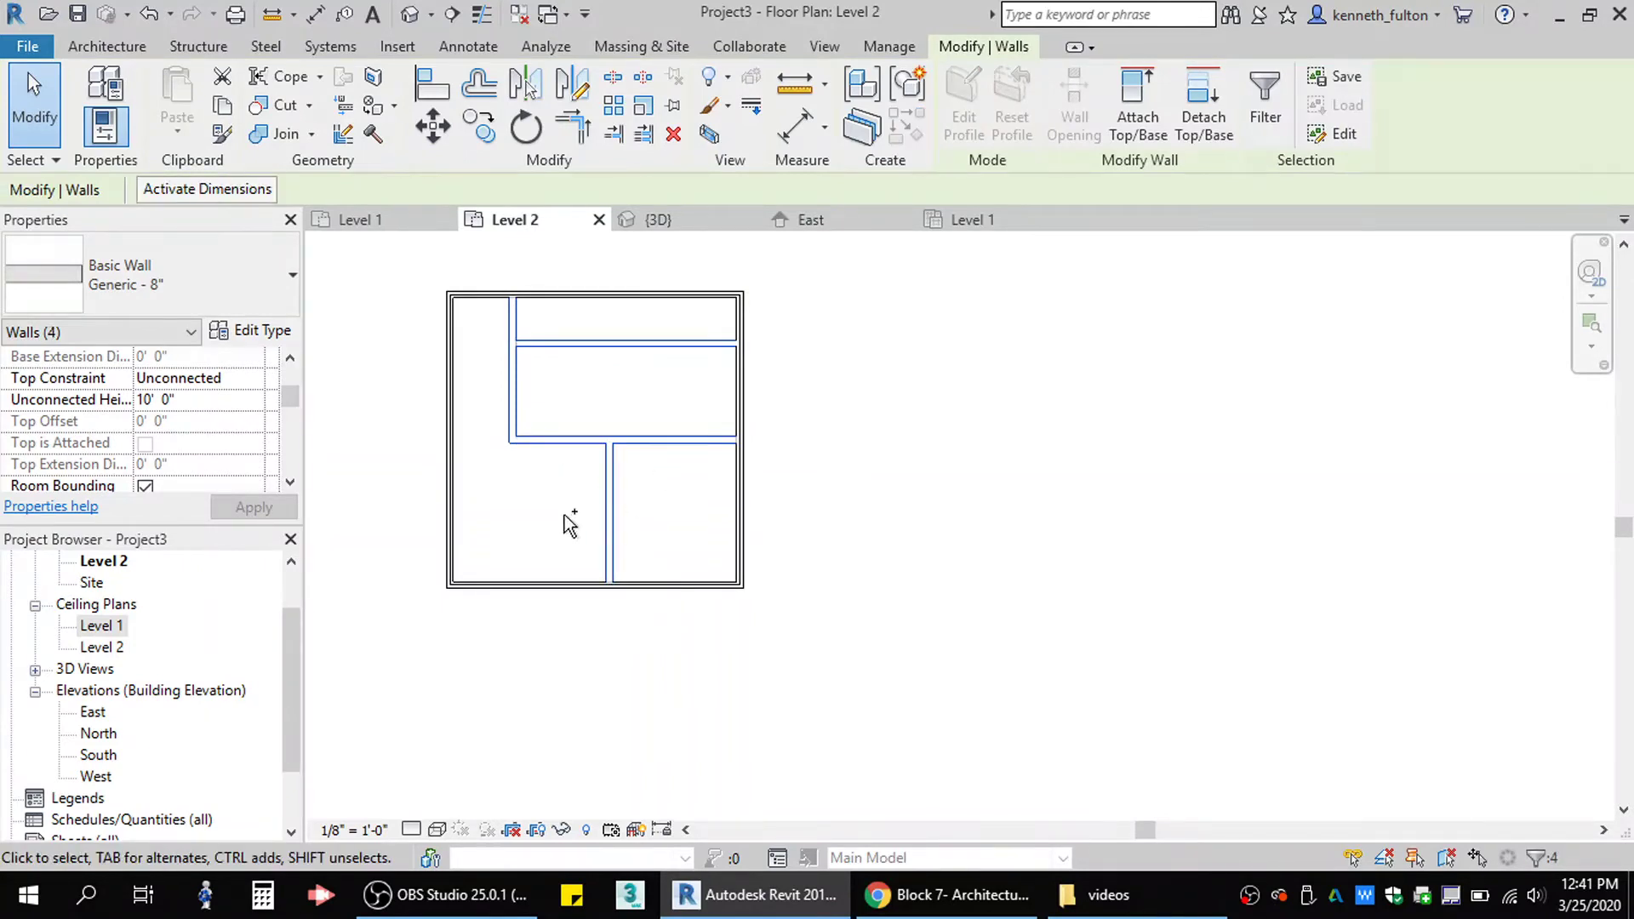
click(167, 412)
text(9)
key(Return)
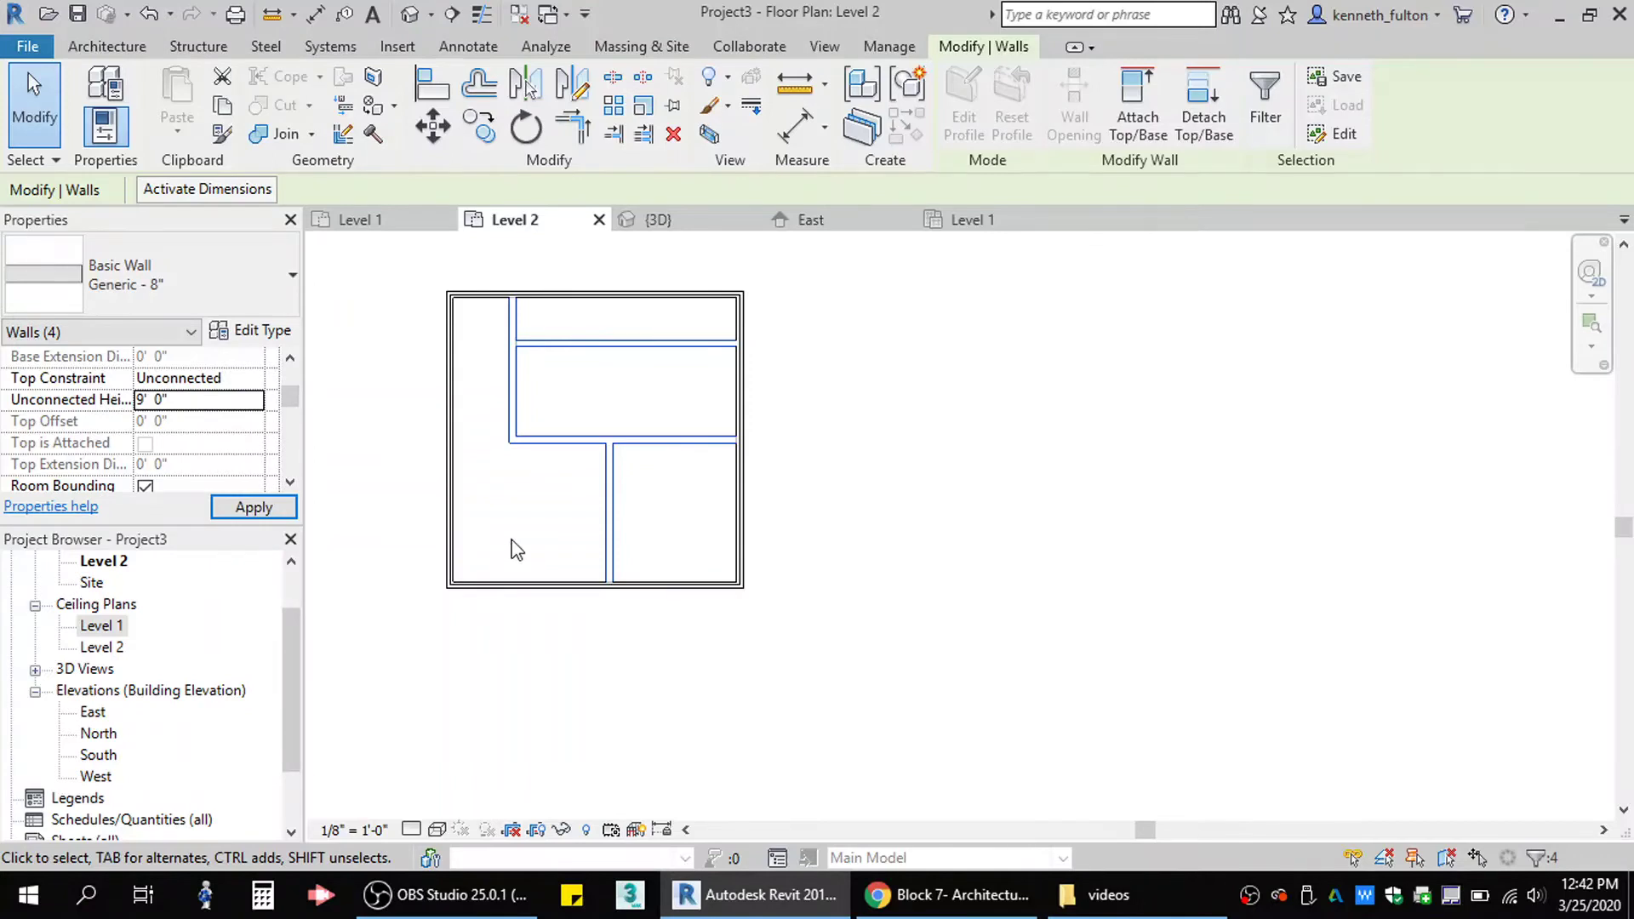
click(826, 689)
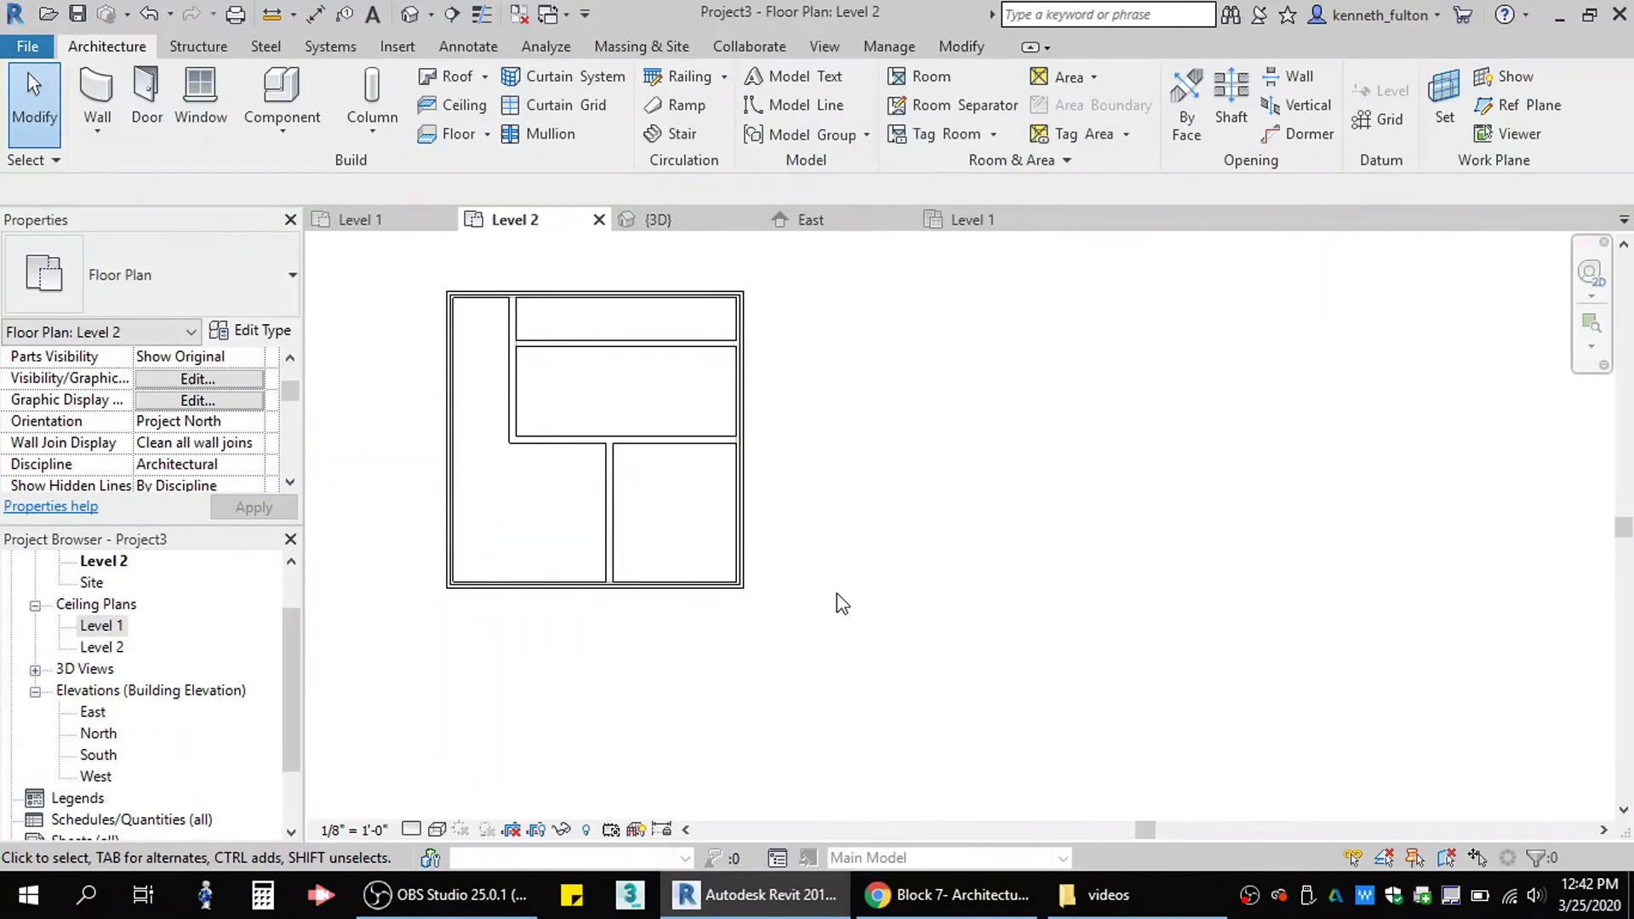
Examine the Level 2 interior walls from several angles in the 3D view and compare the Level 2 and Level 1 floor plans.
click(657, 220)
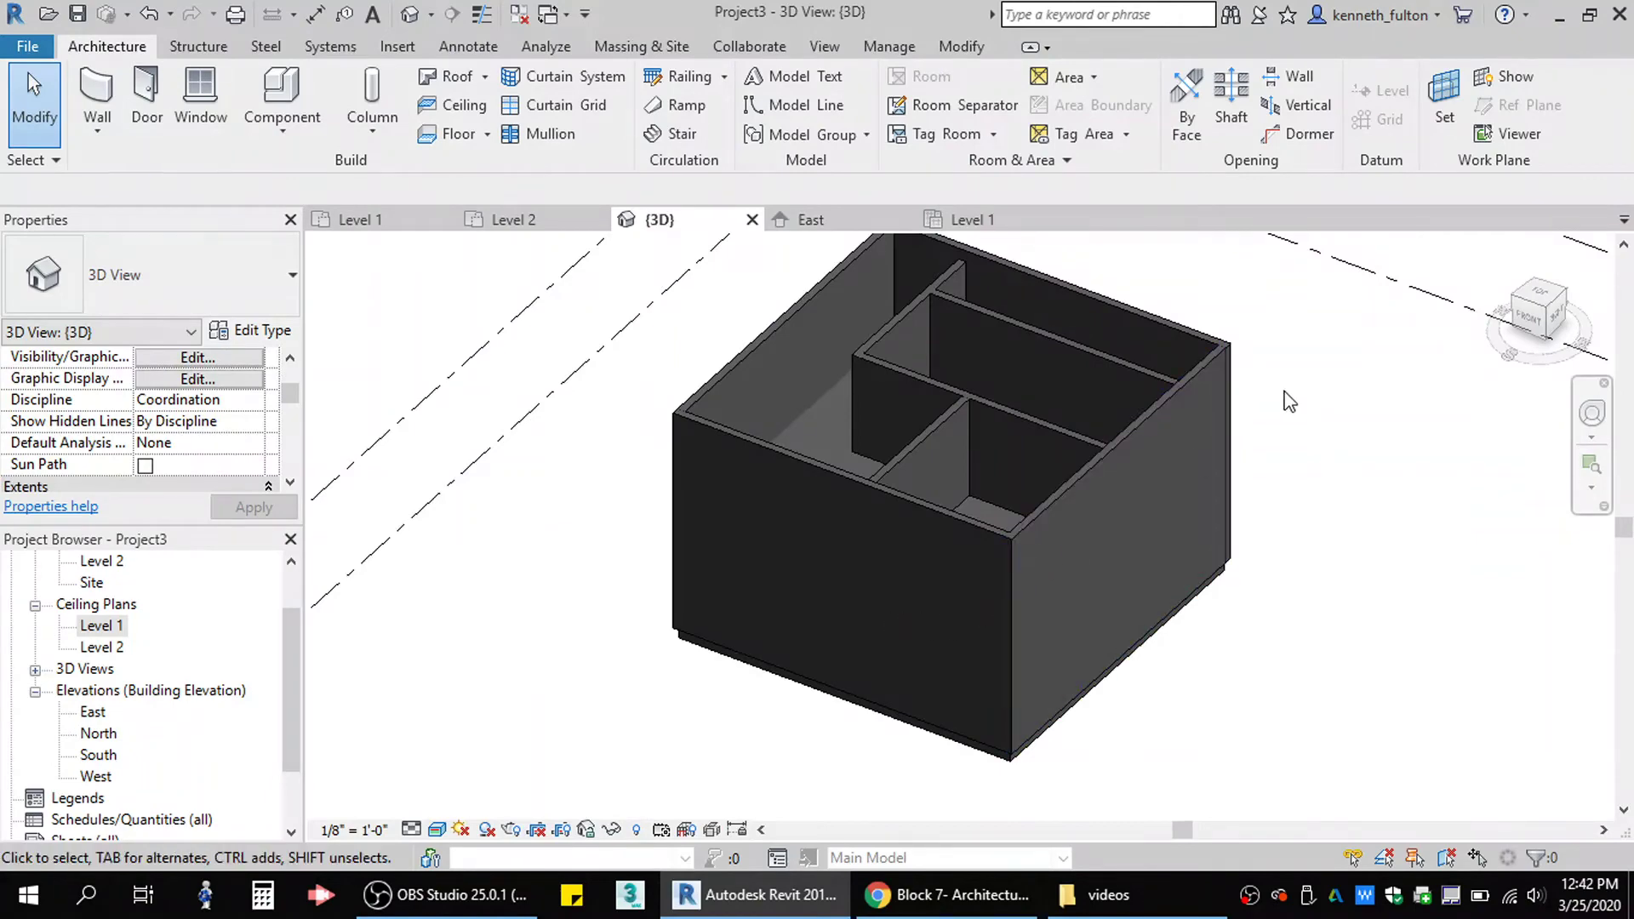
drag(1523, 293, 1499, 300)
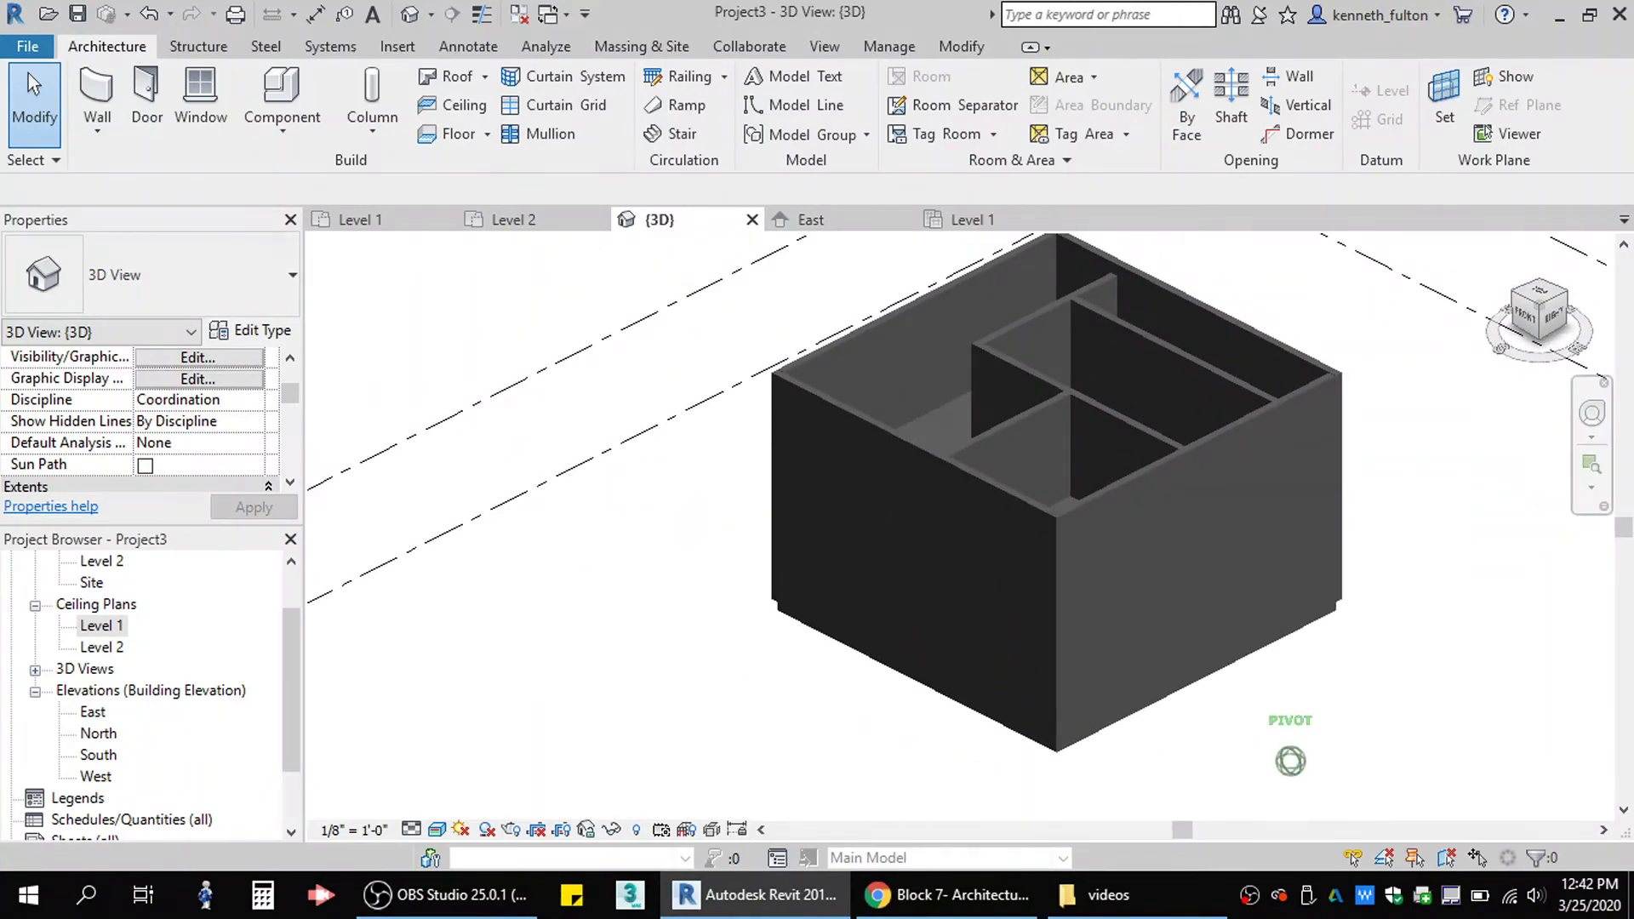
mouse_move(1323, 470)
middle_down()
mouse_move(1009, 497)
mouse_move(1008, 528)
middle_up()
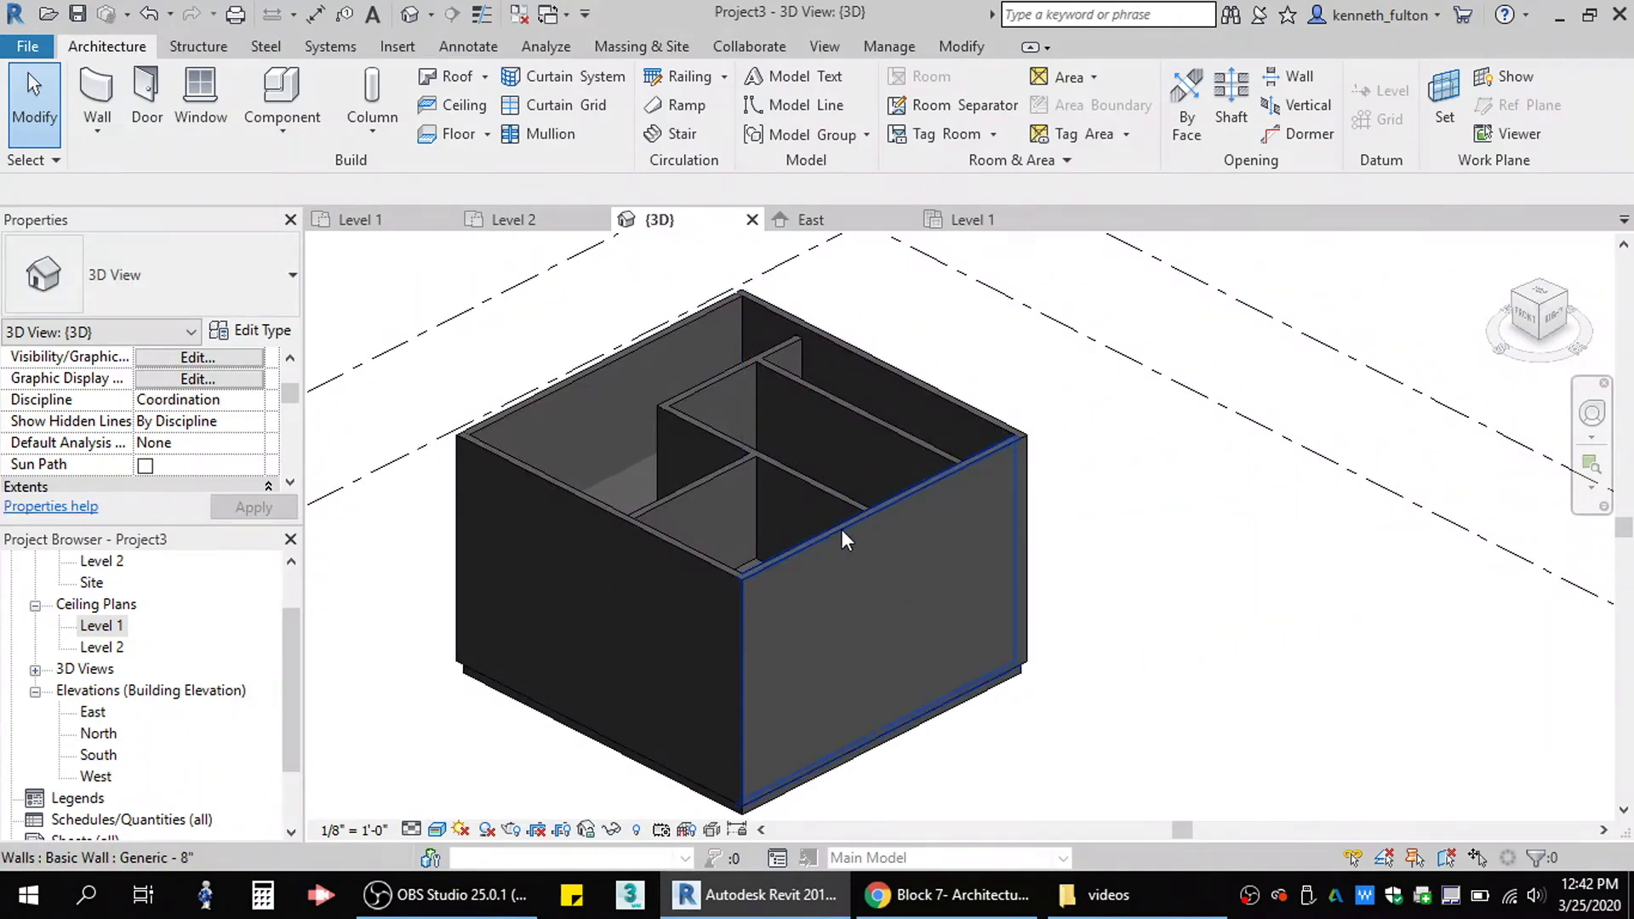
scroll(1112, 432, up, 3)
scroll(835, 436, down, 2)
middle_drag(835, 436, 946, 535)
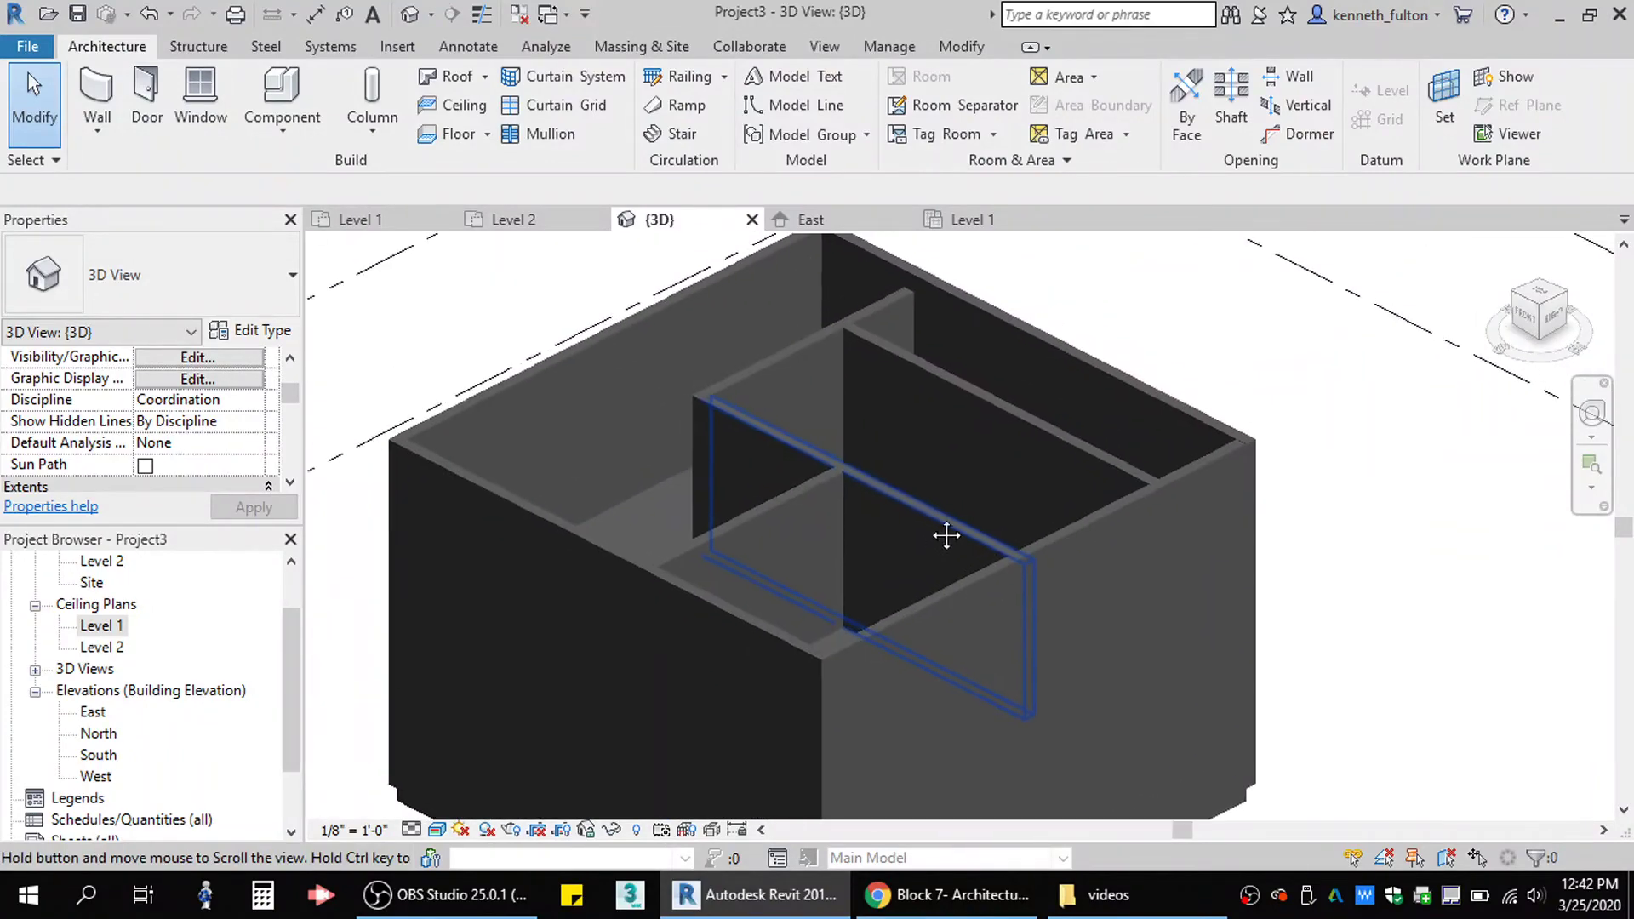
scroll(937, 515, down, 1)
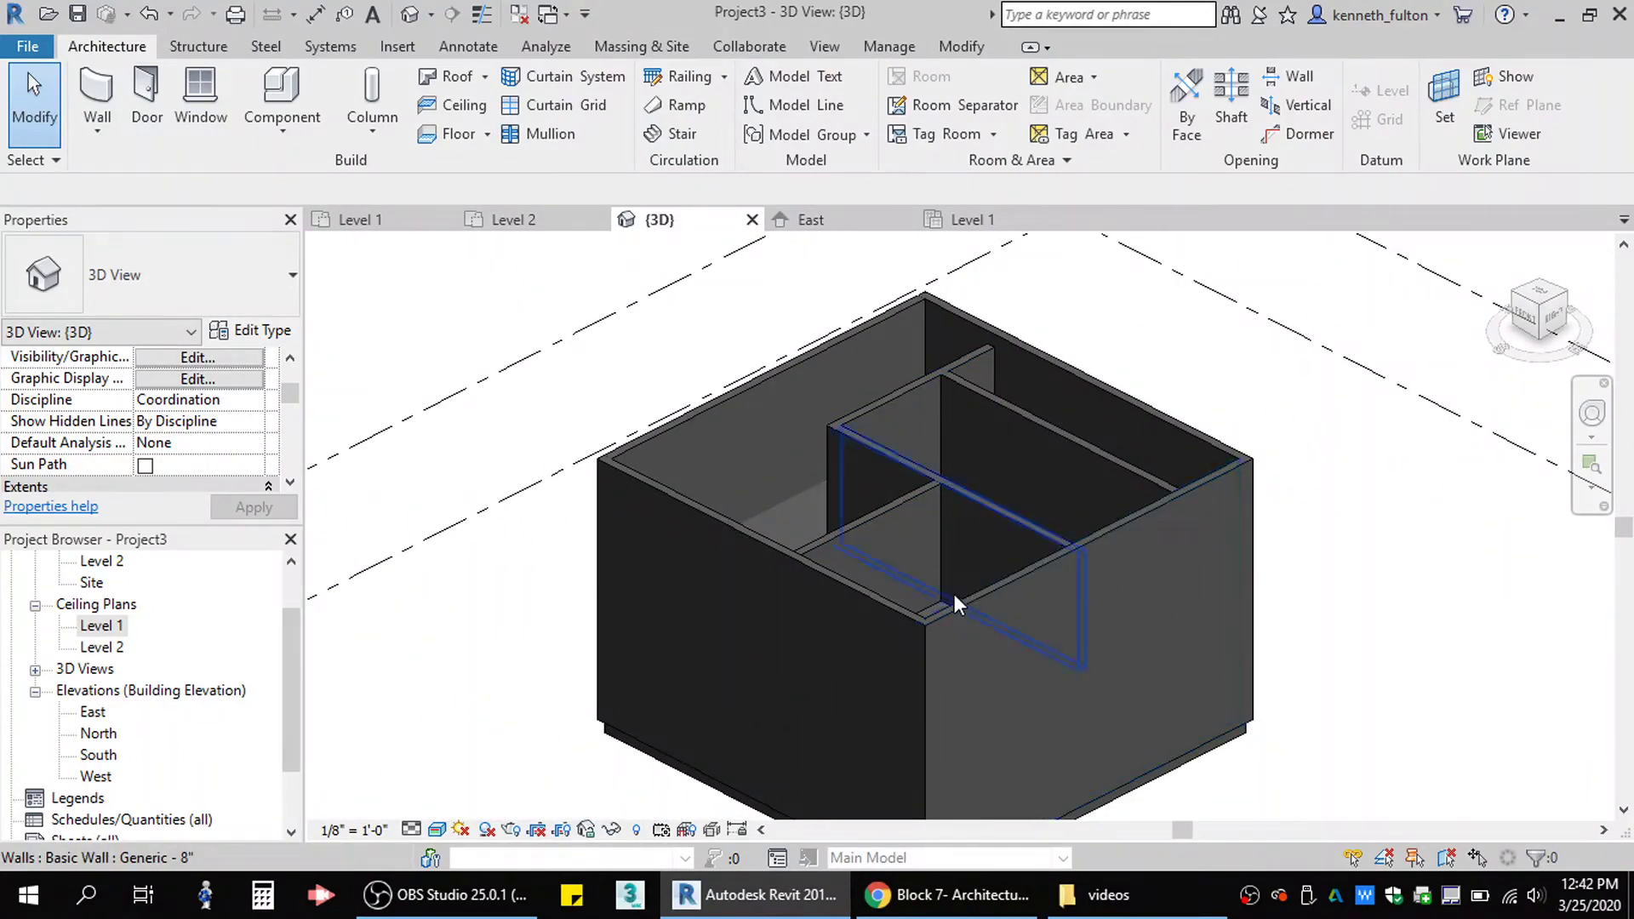
drag(1530, 315, 1608, 371)
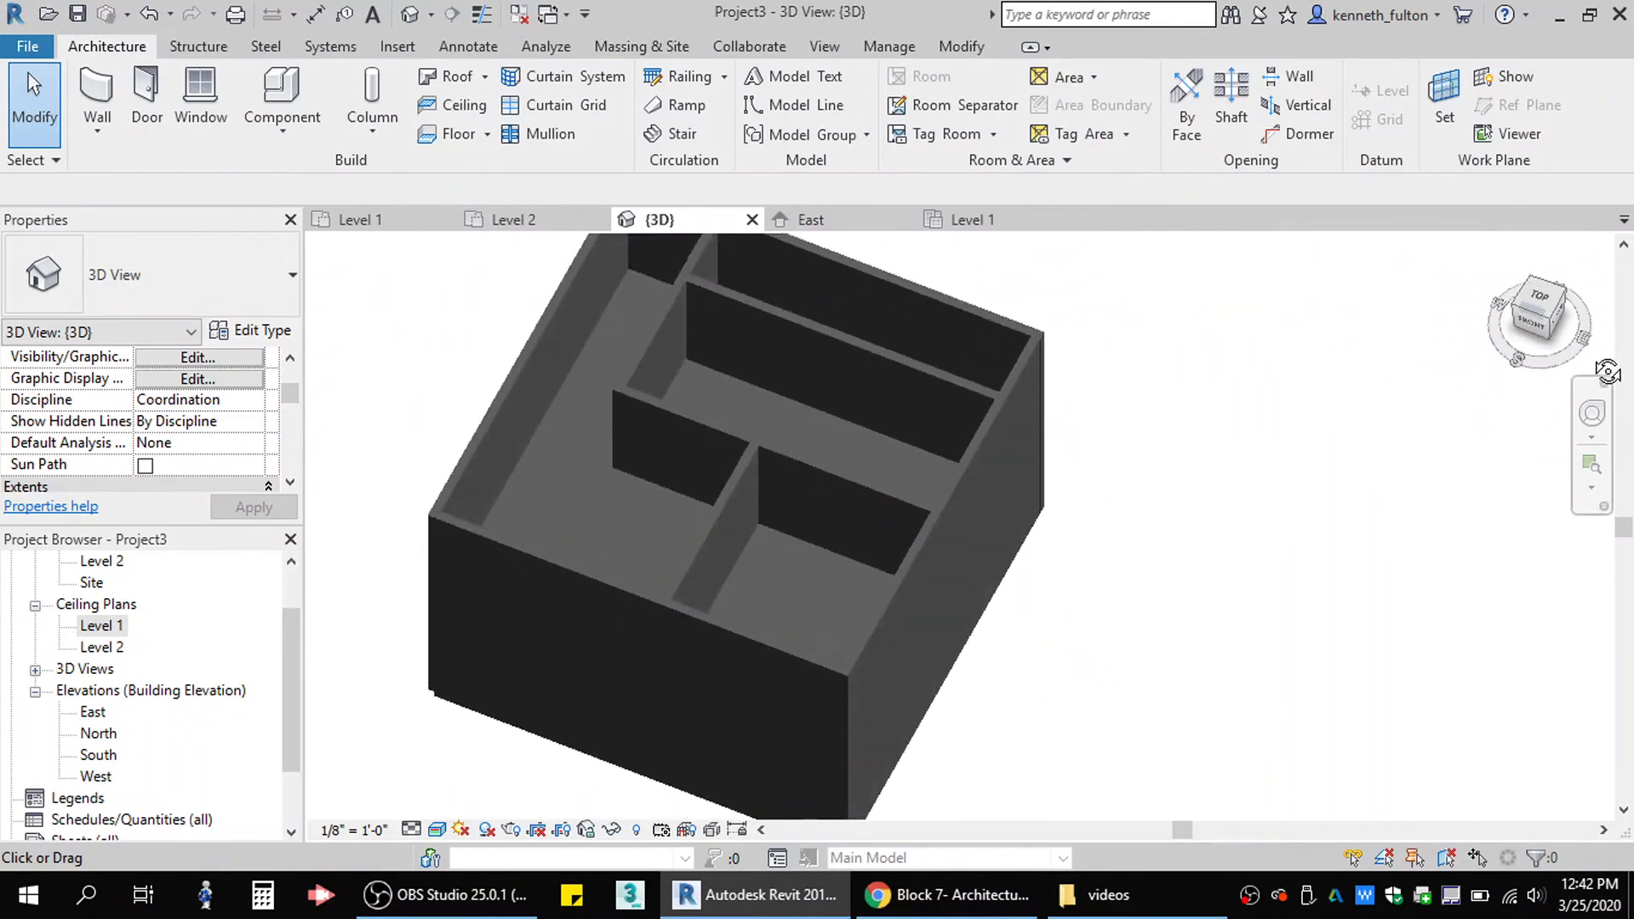
click(525, 219)
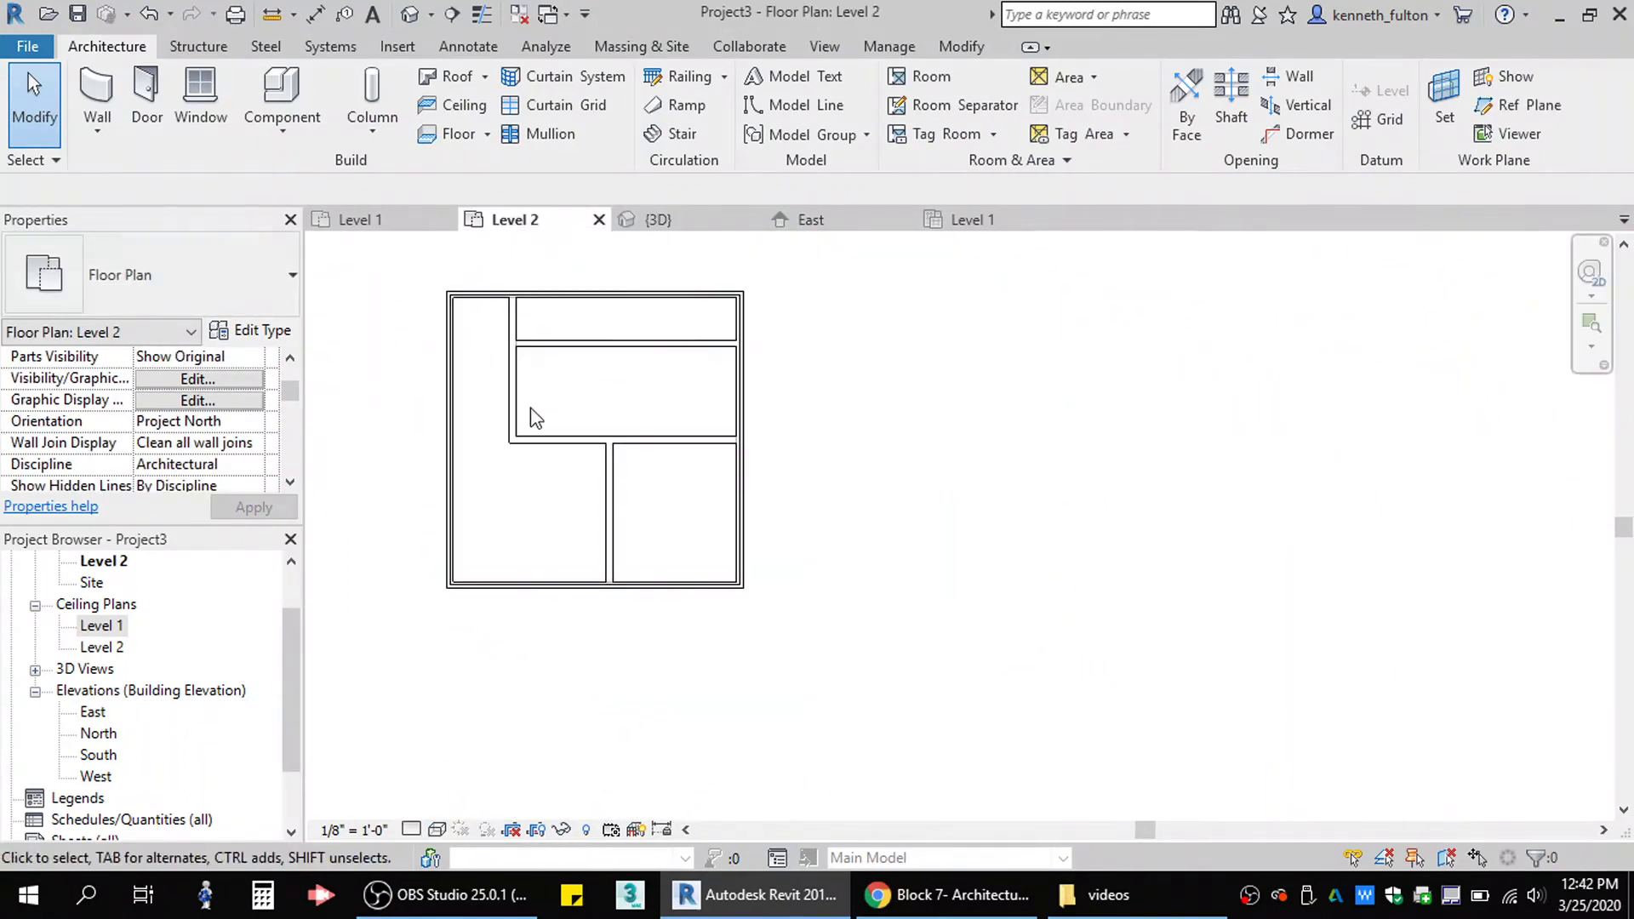
click(362, 223)
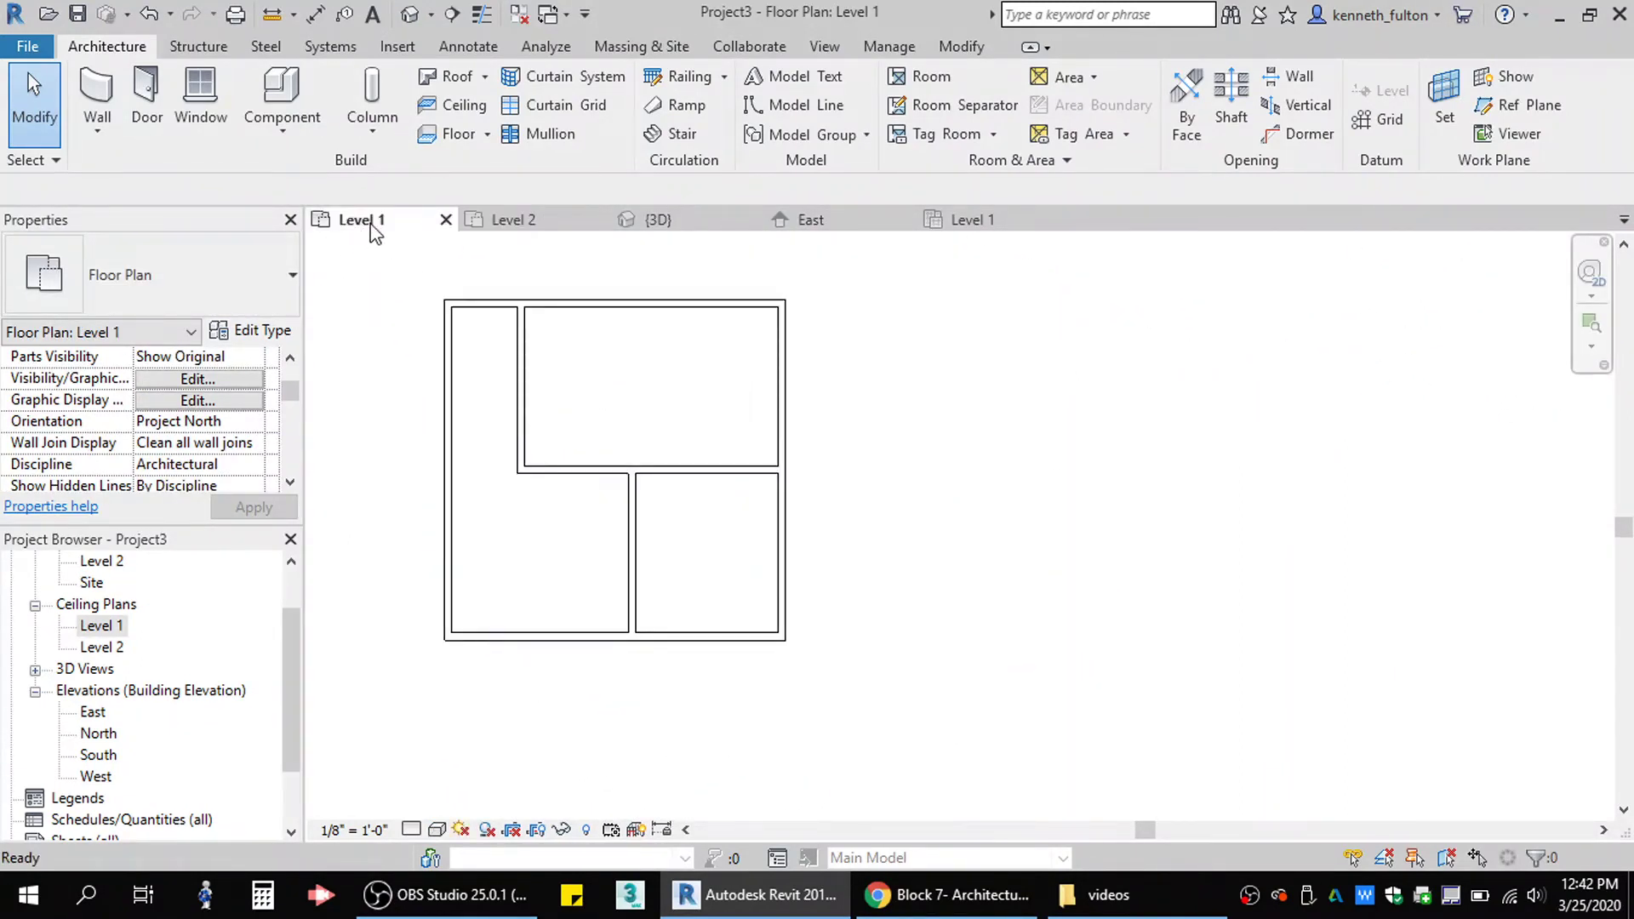
Enclose a closet on Level 2 with 9' high walls, running 4' south from the middle interior wall and across to the lower partition.
click(513, 220)
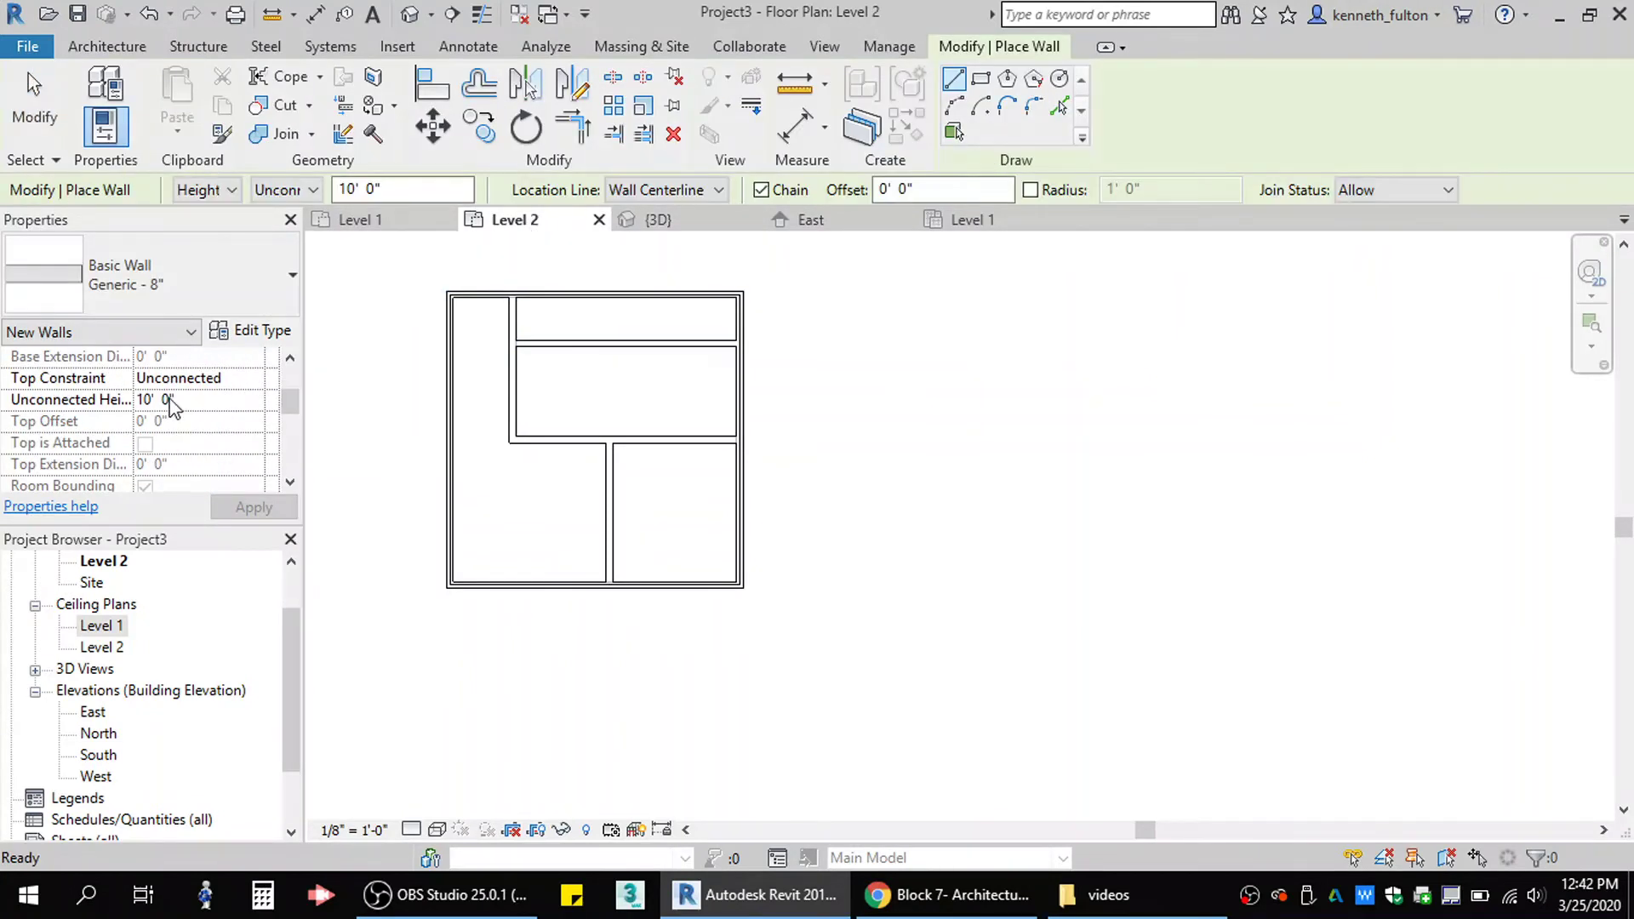
click(108, 406)
text(9)
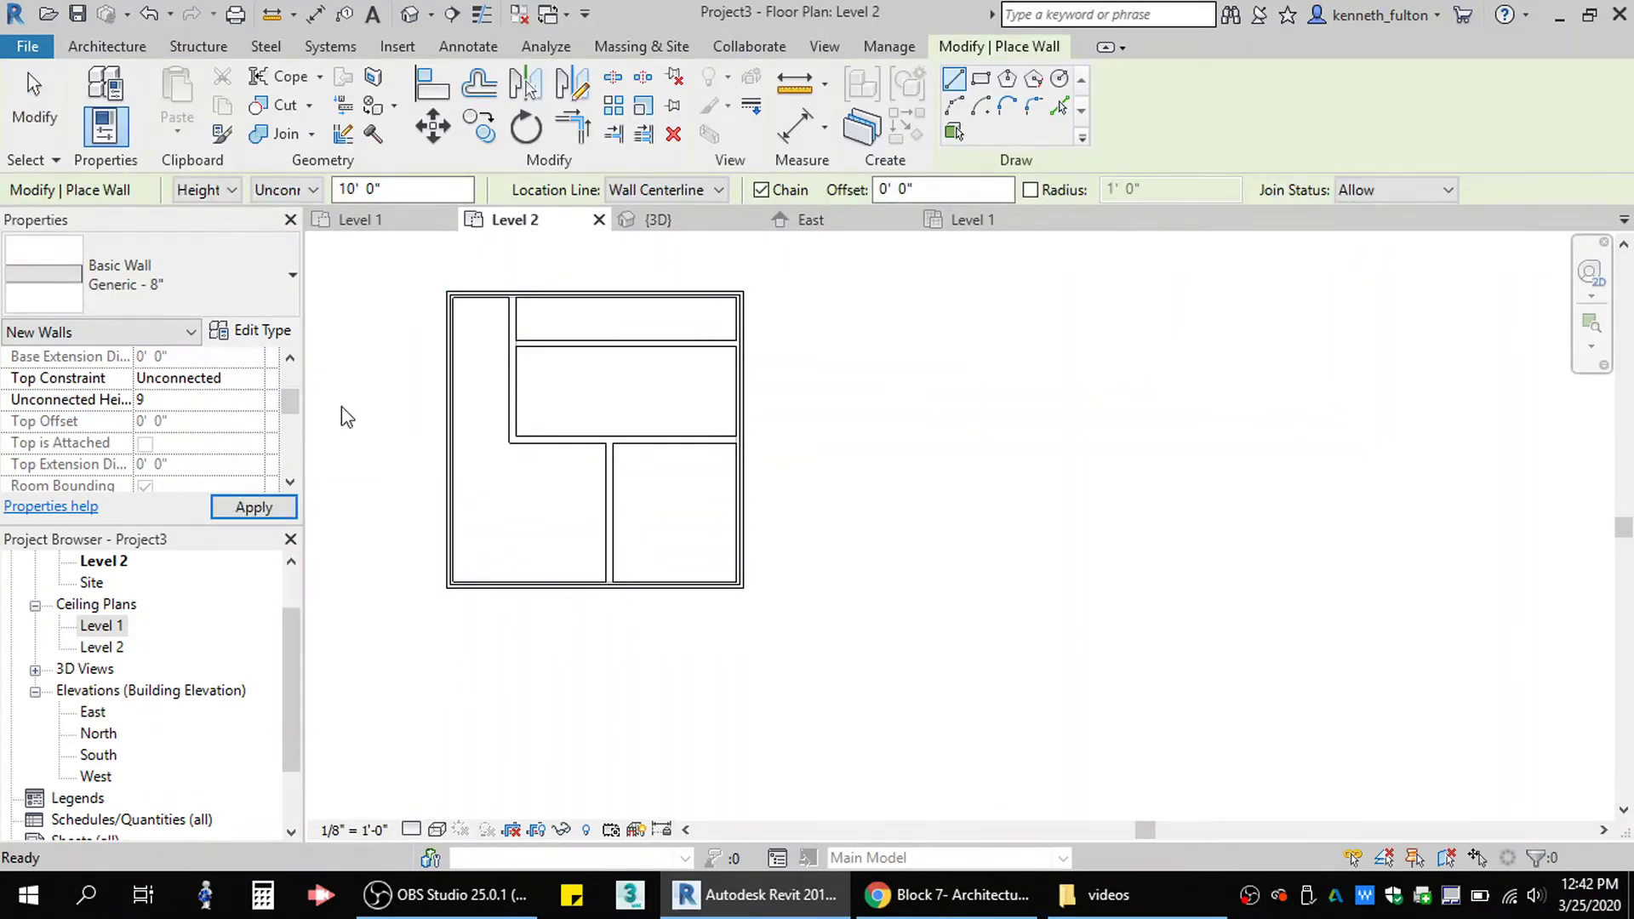
click(531, 440)
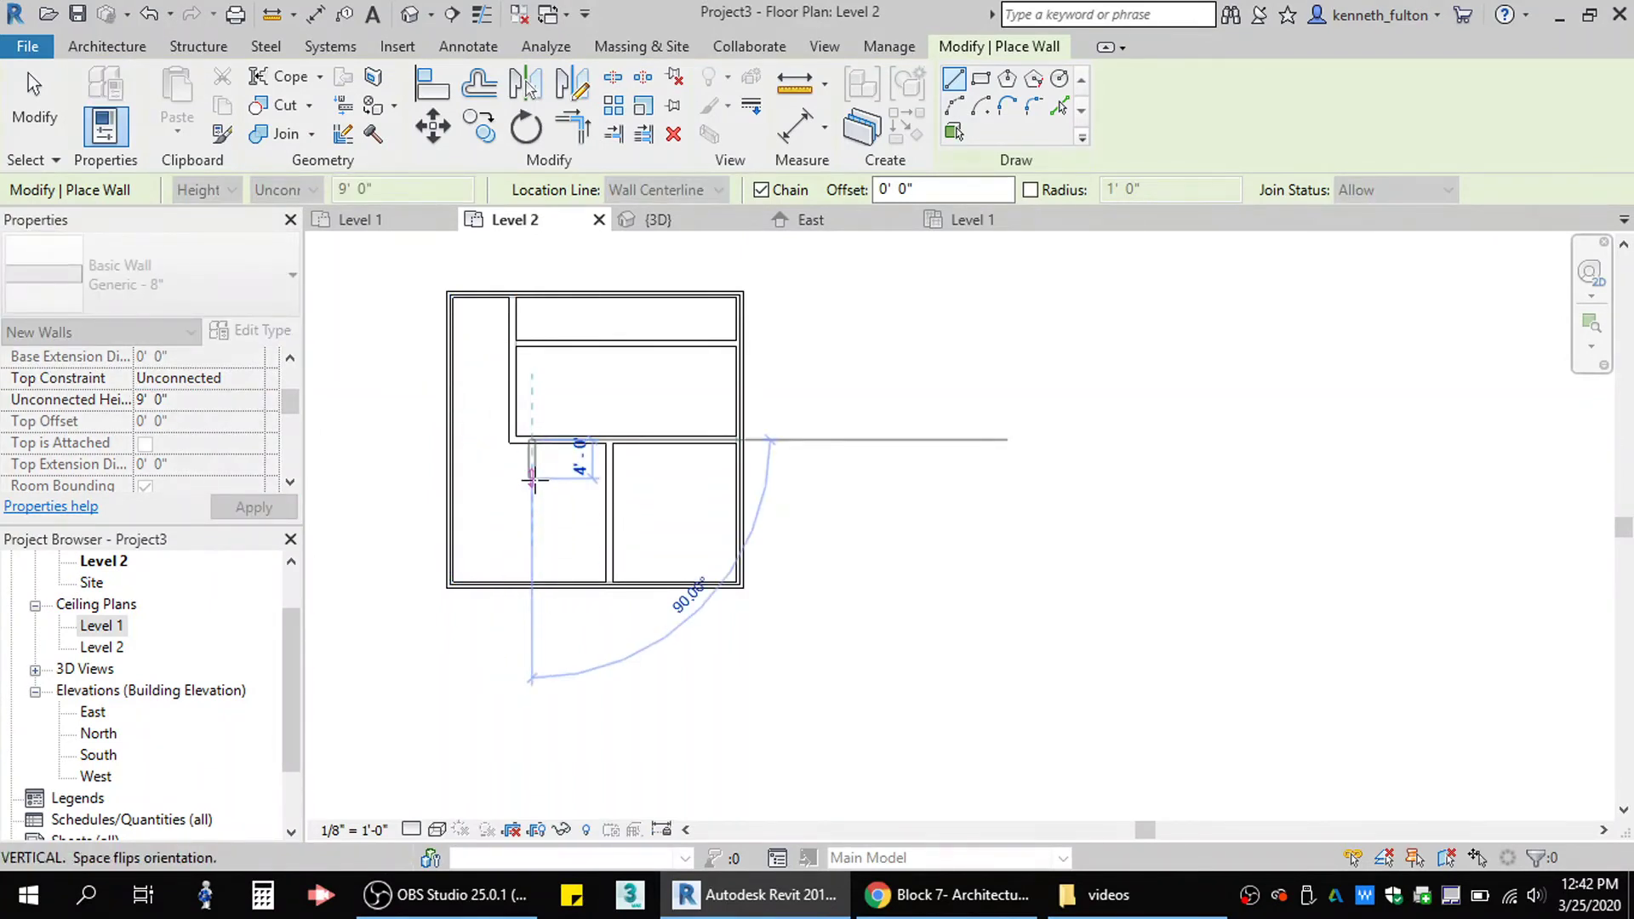
click(531, 478)
click(609, 478)
key(Escape)
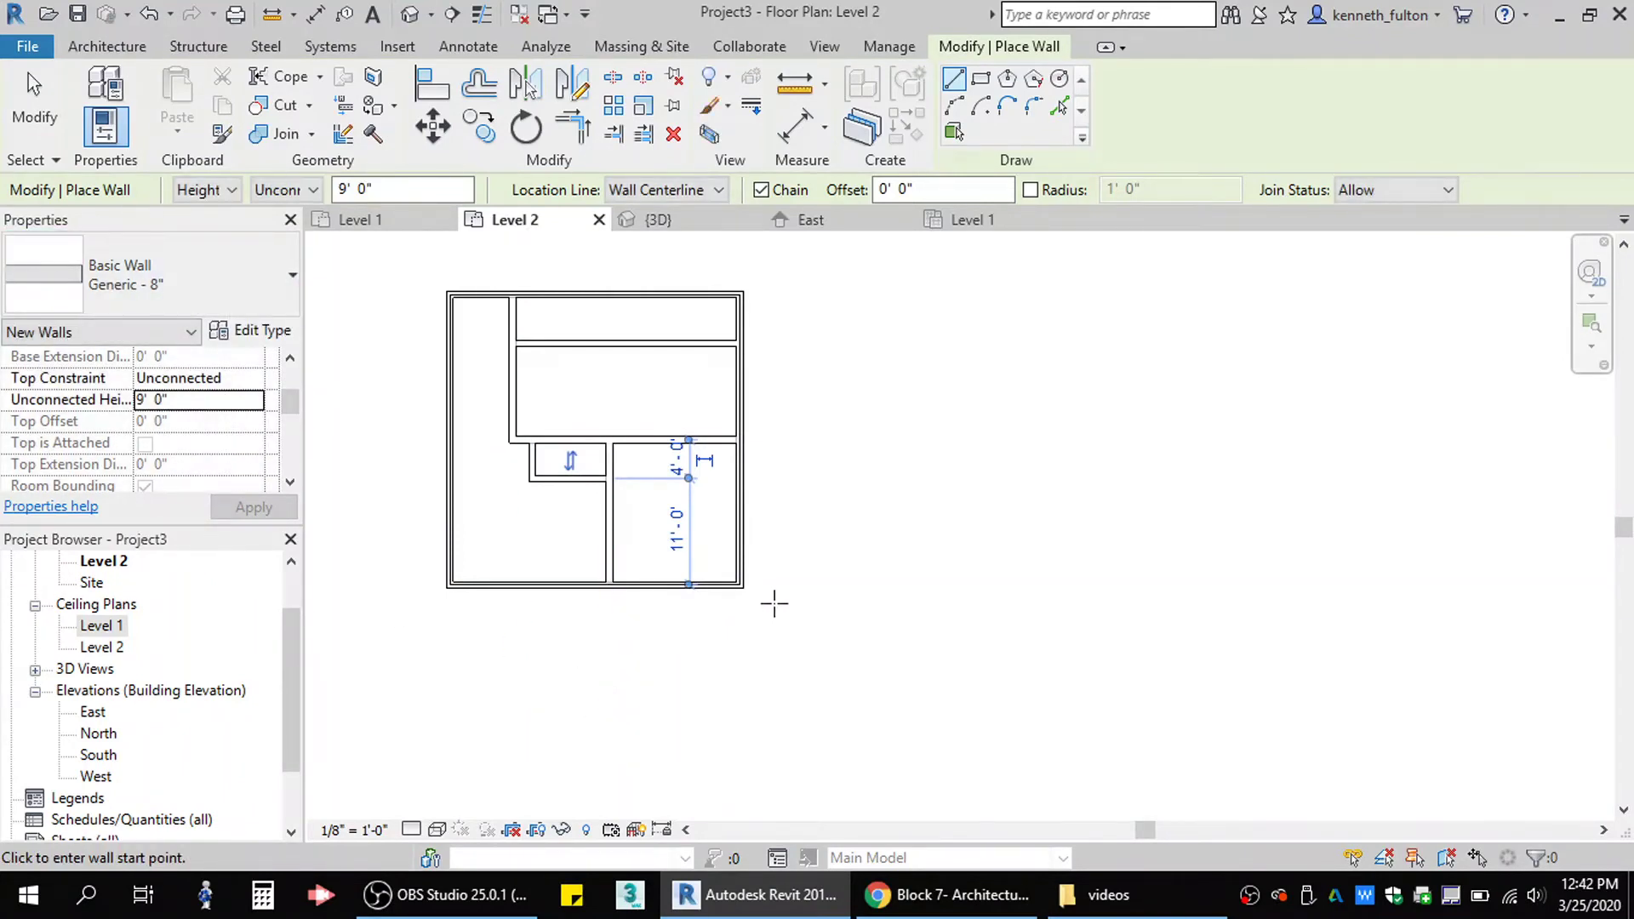
Sketch a straight 18-riser stair run, 3' wide, on Level 1, heading south from the north exterior wall through the west corridor.
scroll(562, 518, up, 2)
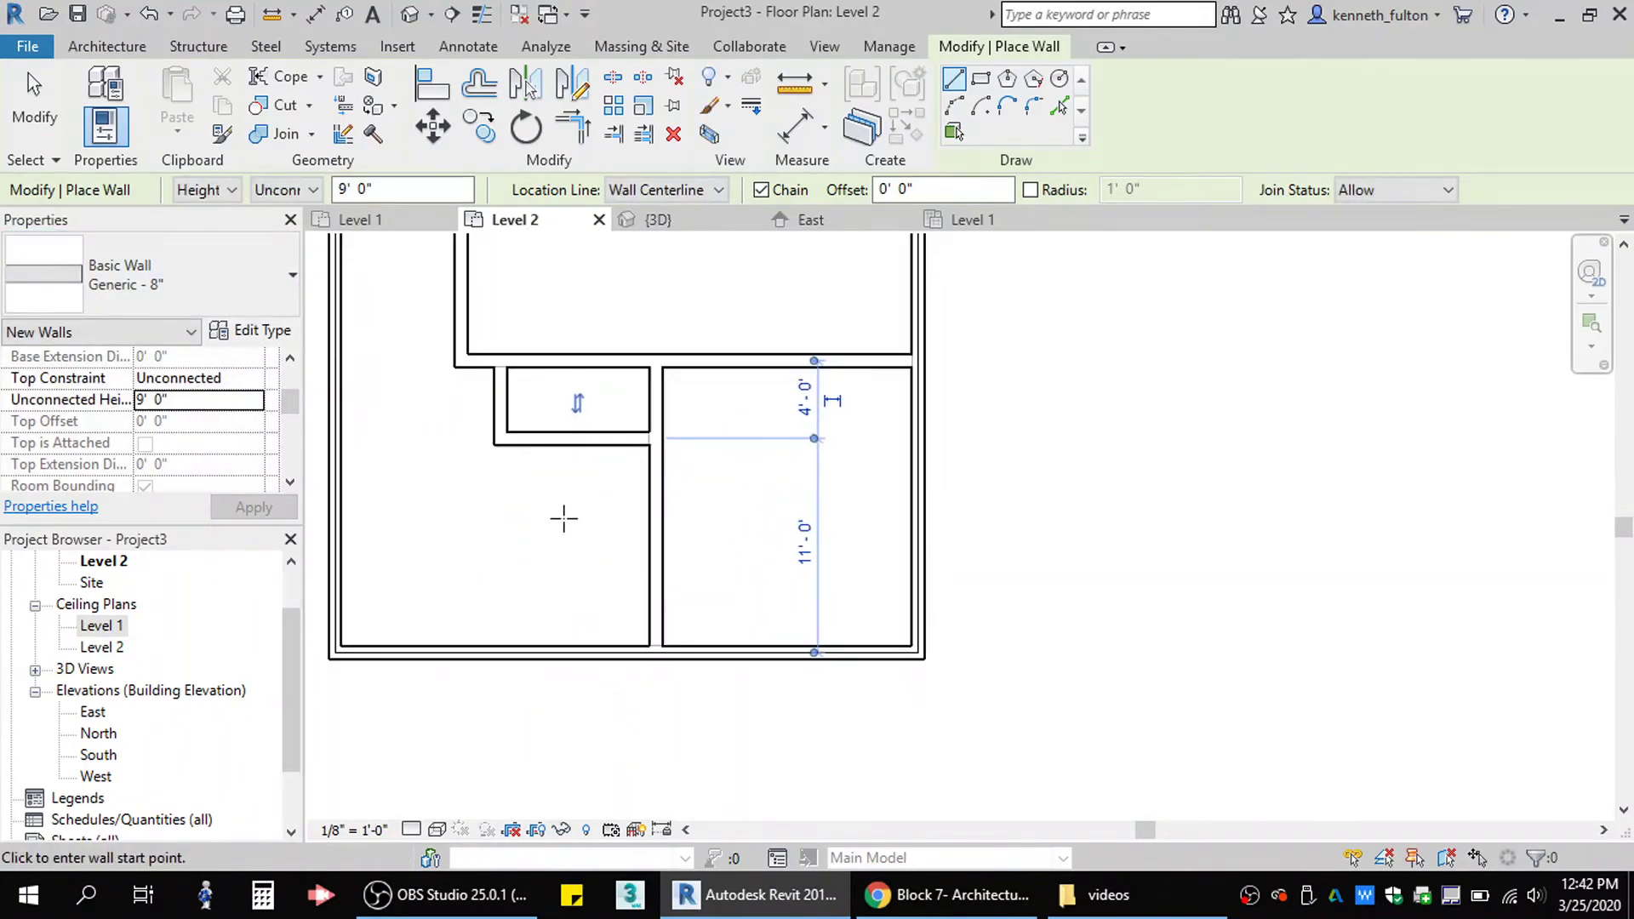
scroll(552, 541, down, 1)
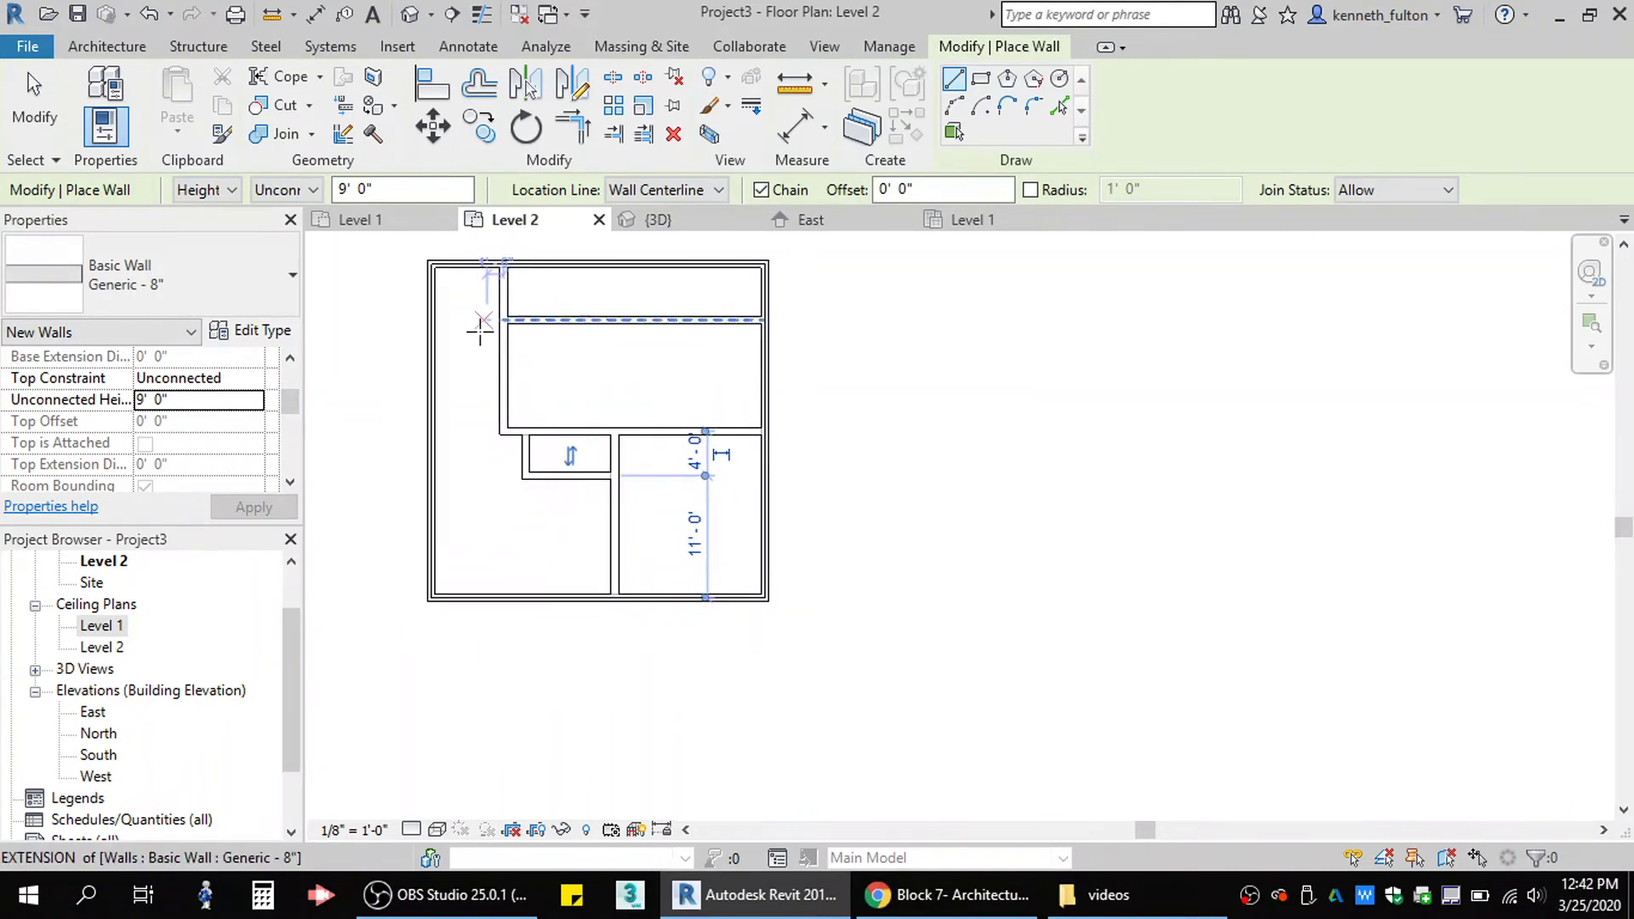
scroll(471, 383, down, 2)
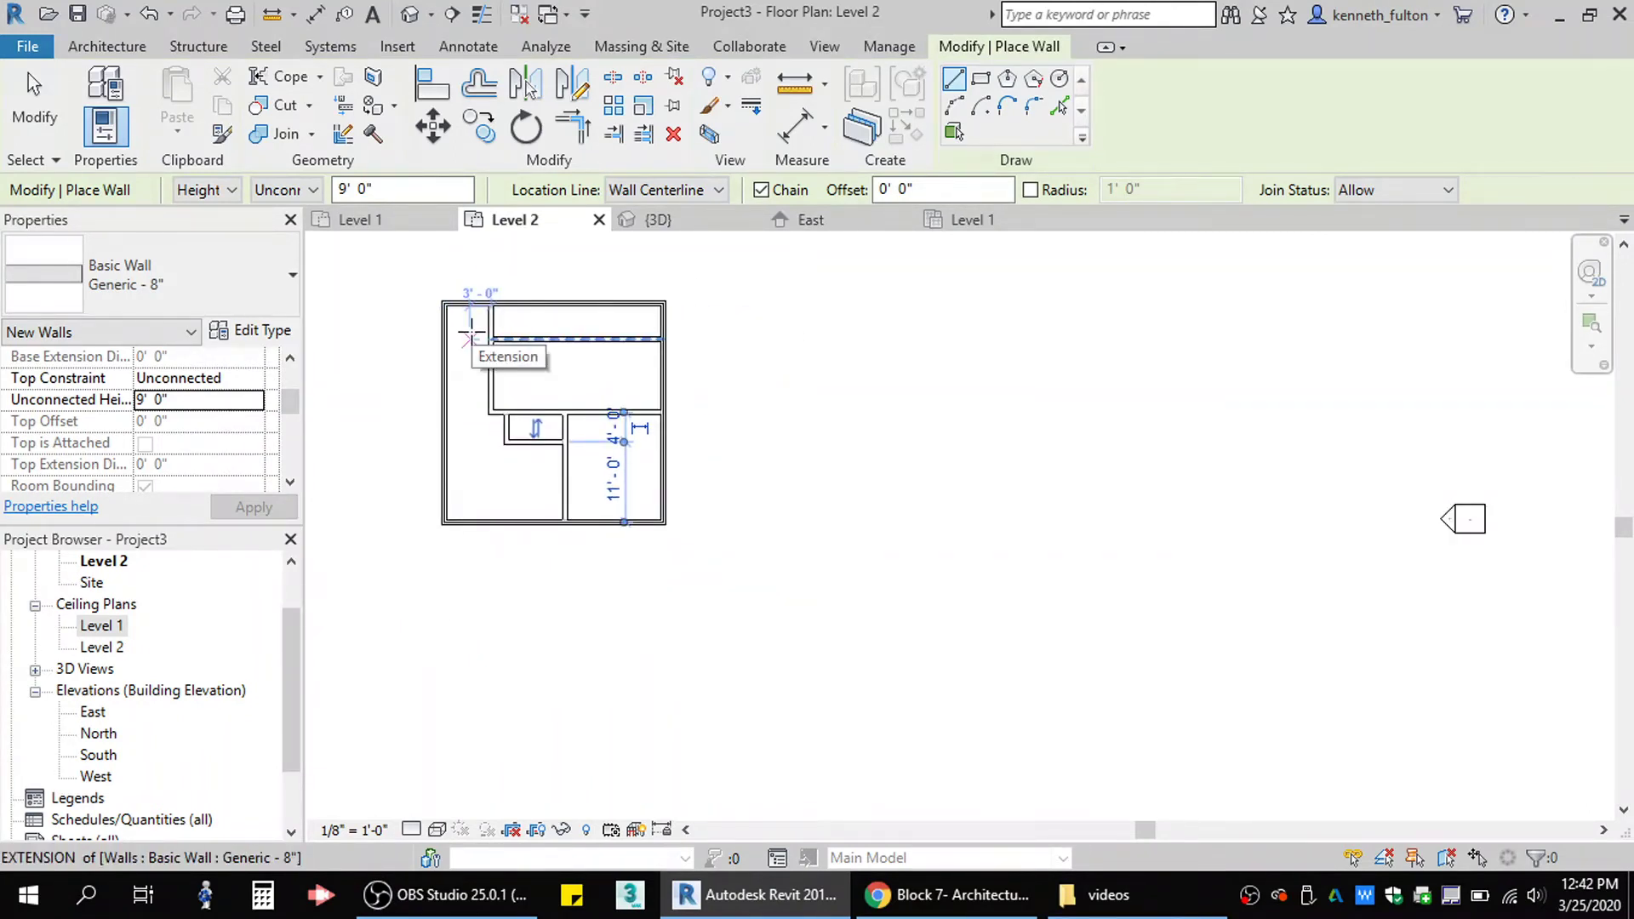
click(365, 221)
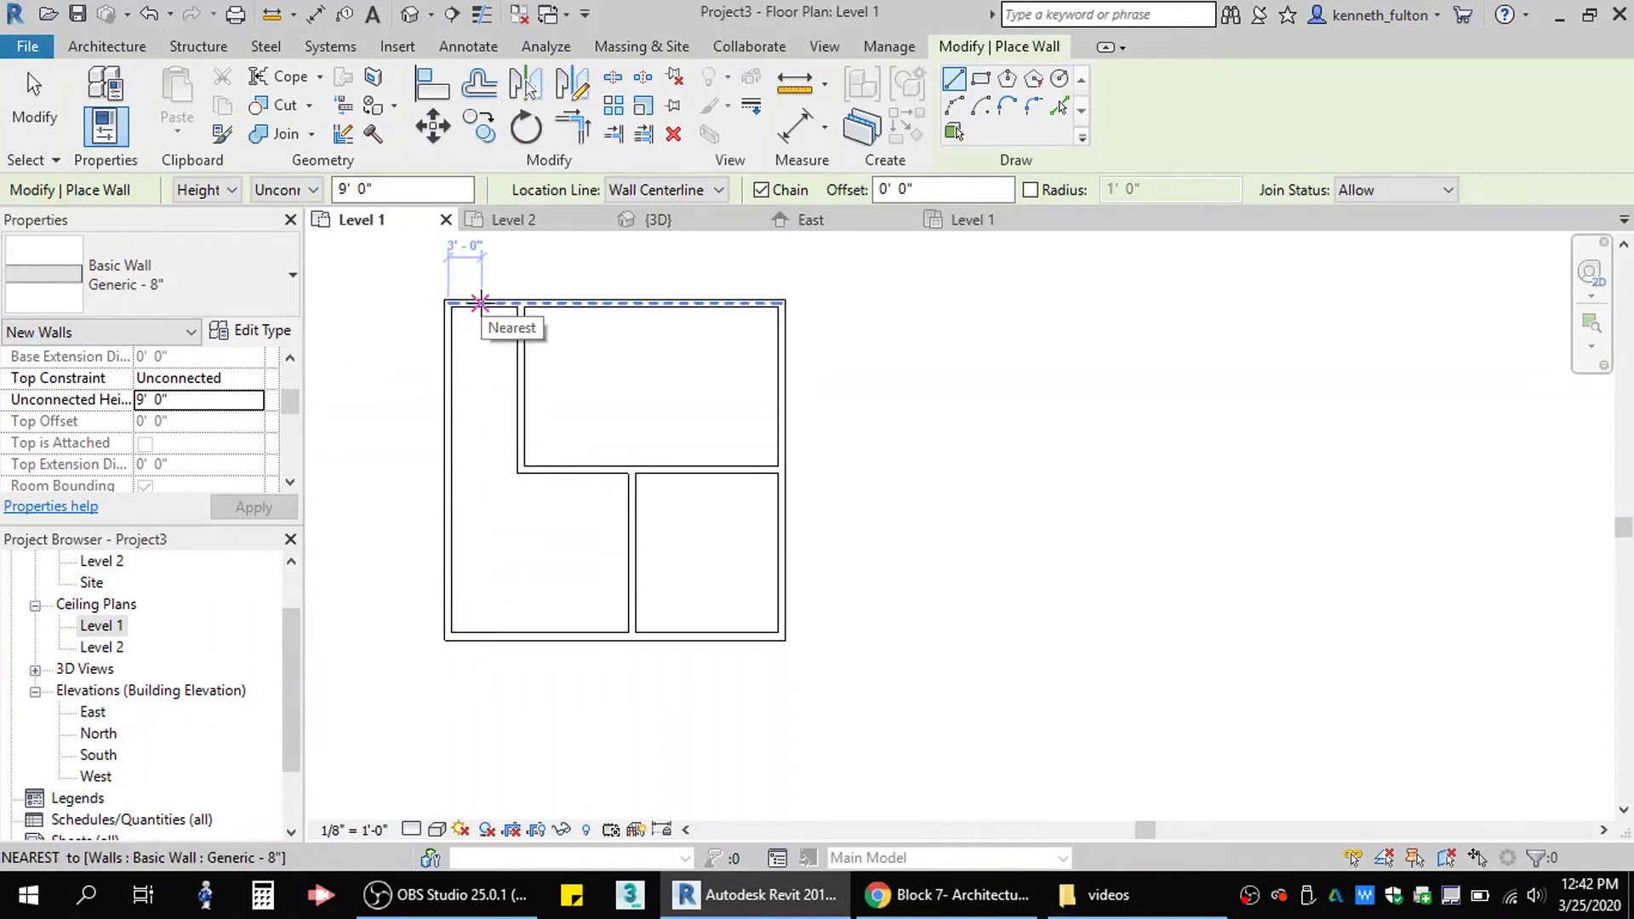
click(108, 47)
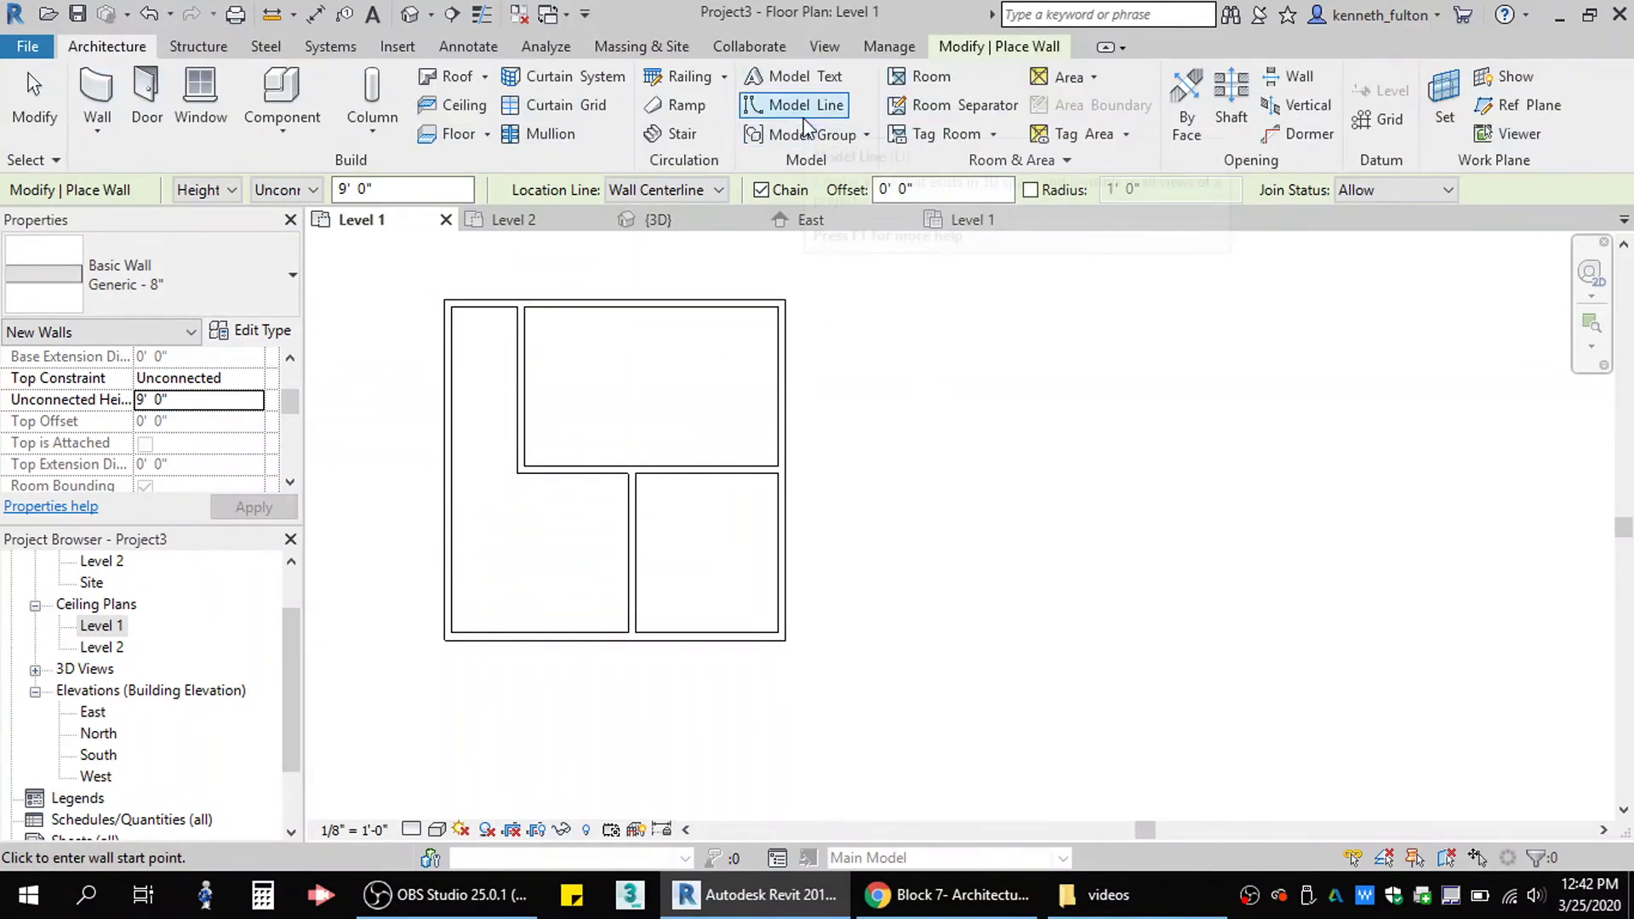
click(673, 134)
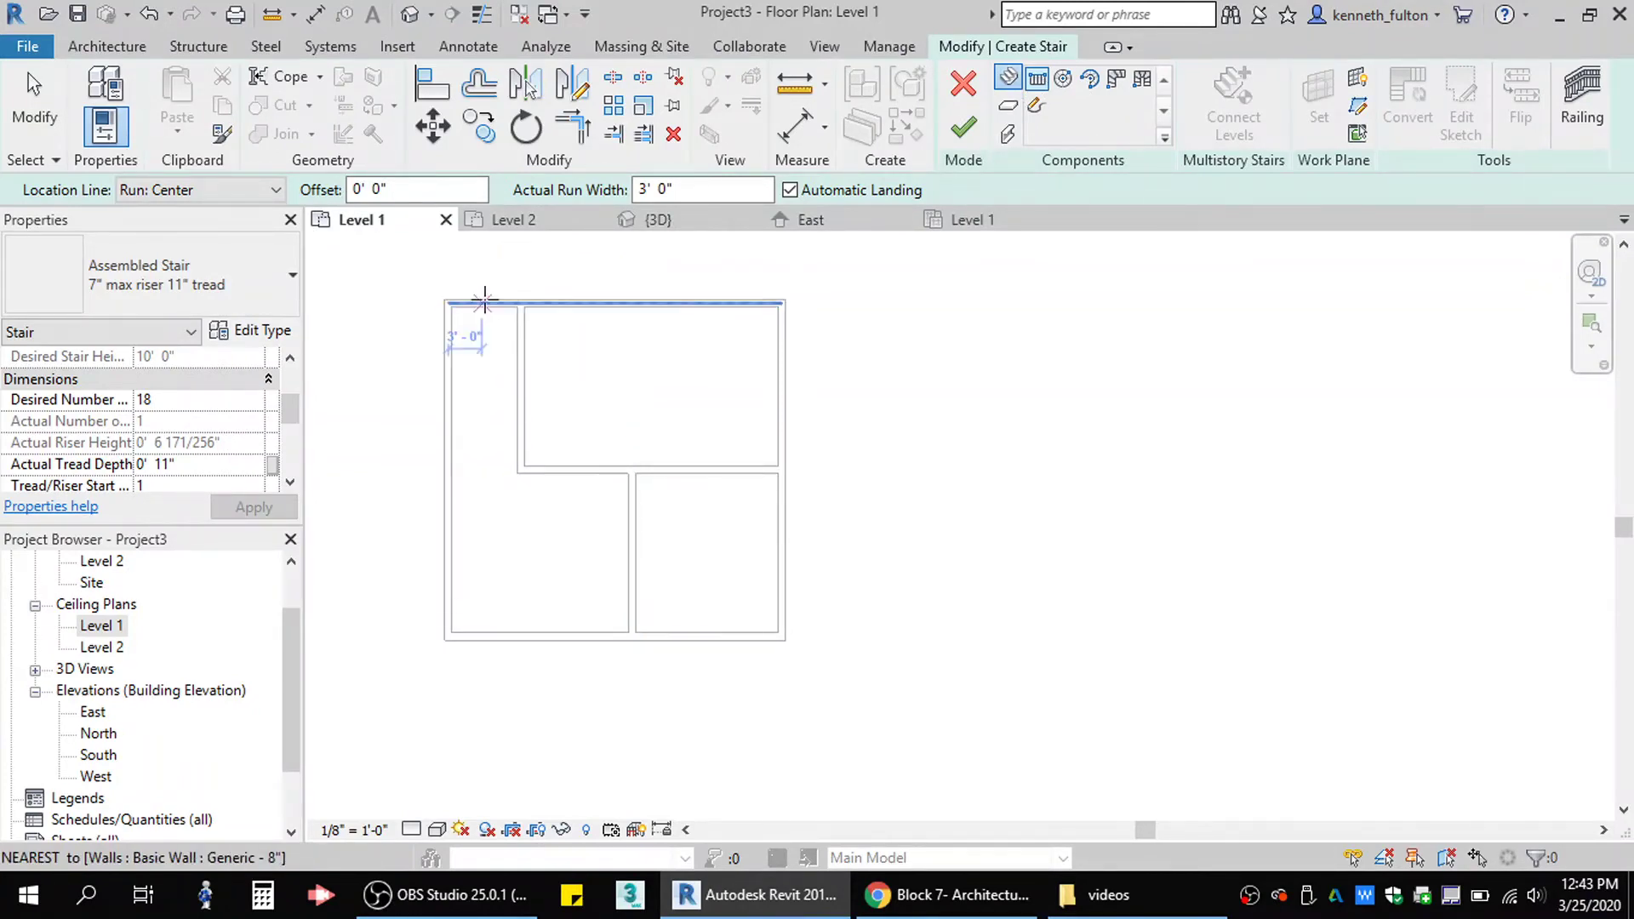
click(481, 302)
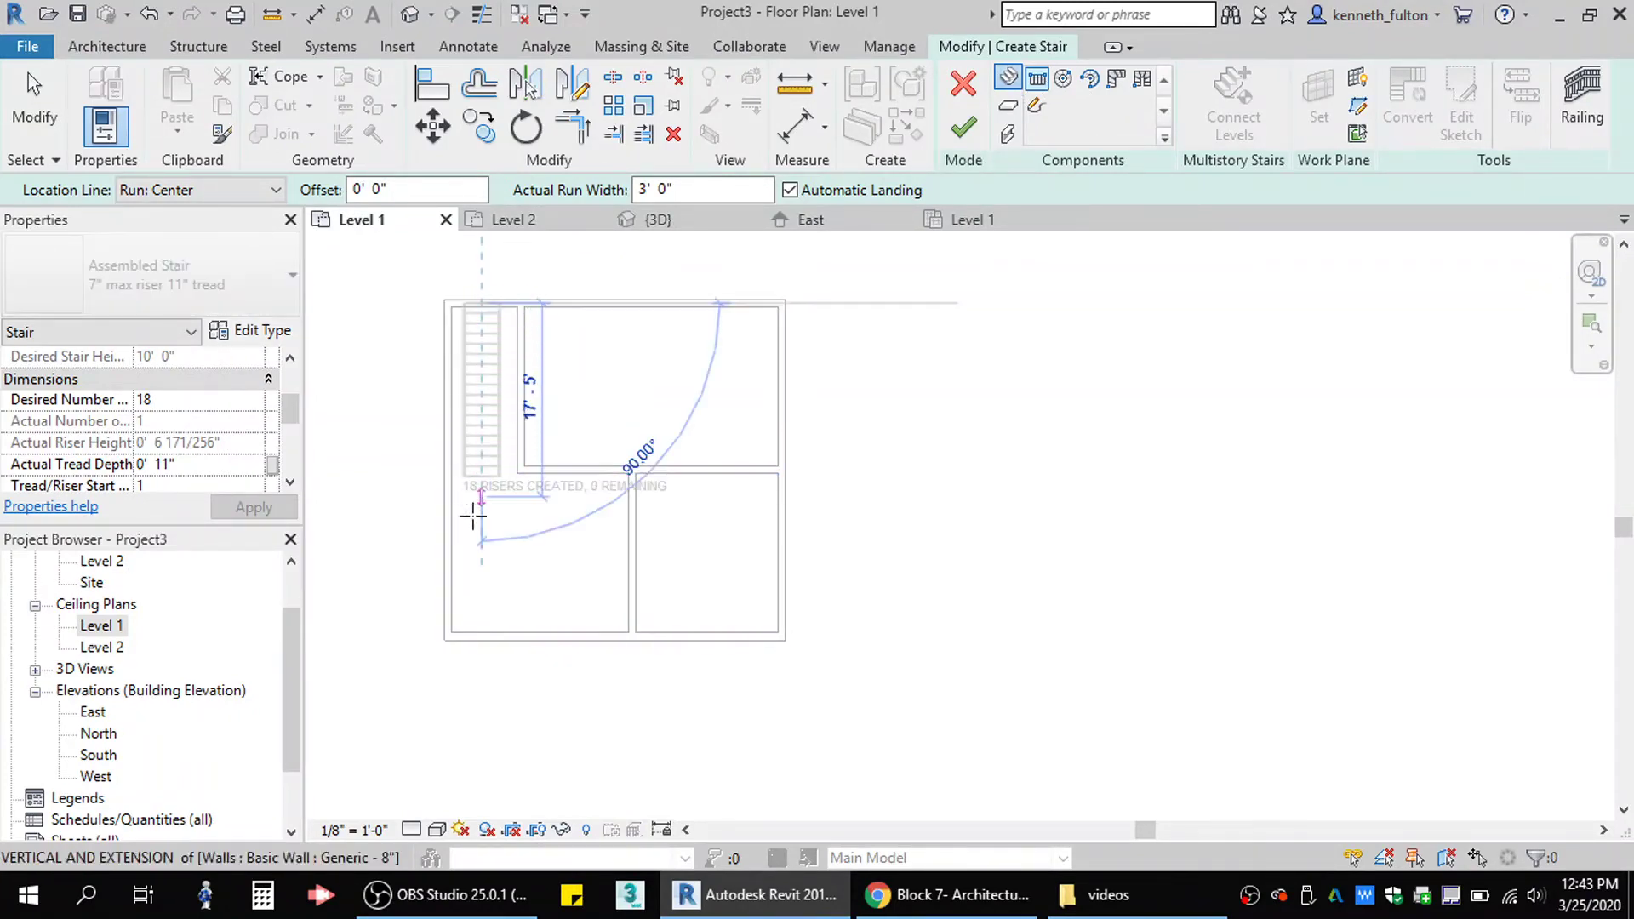
click(537, 520)
key(Escape)
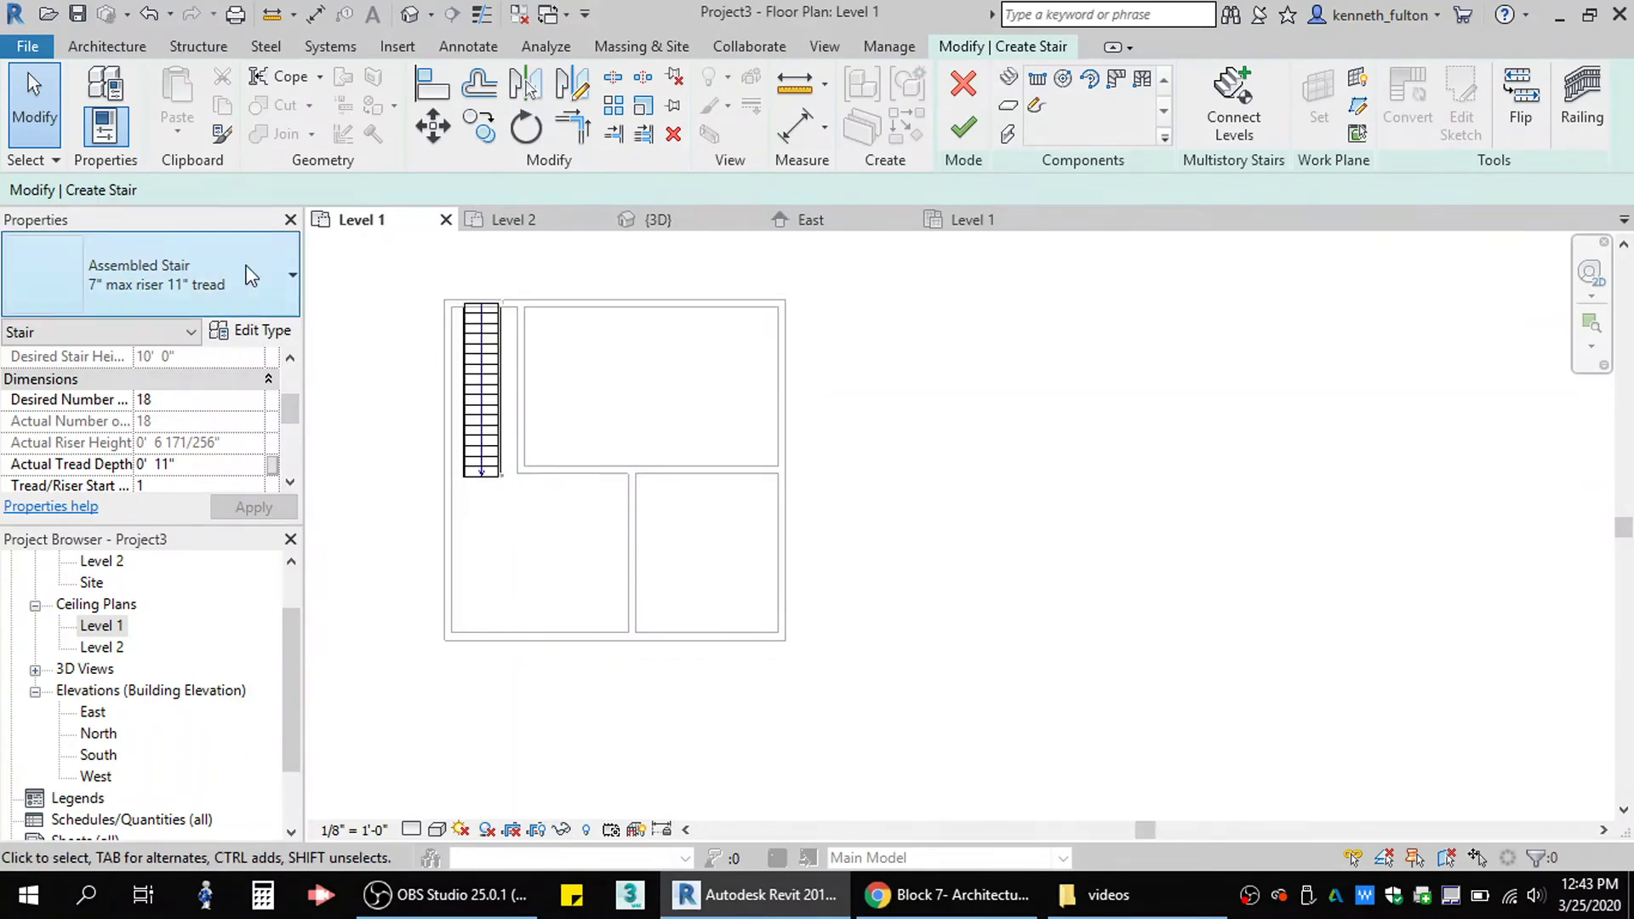
Move the stair run against the west exterior wall and south until its north end is 10' from the middle interior wall.
click(501, 383)
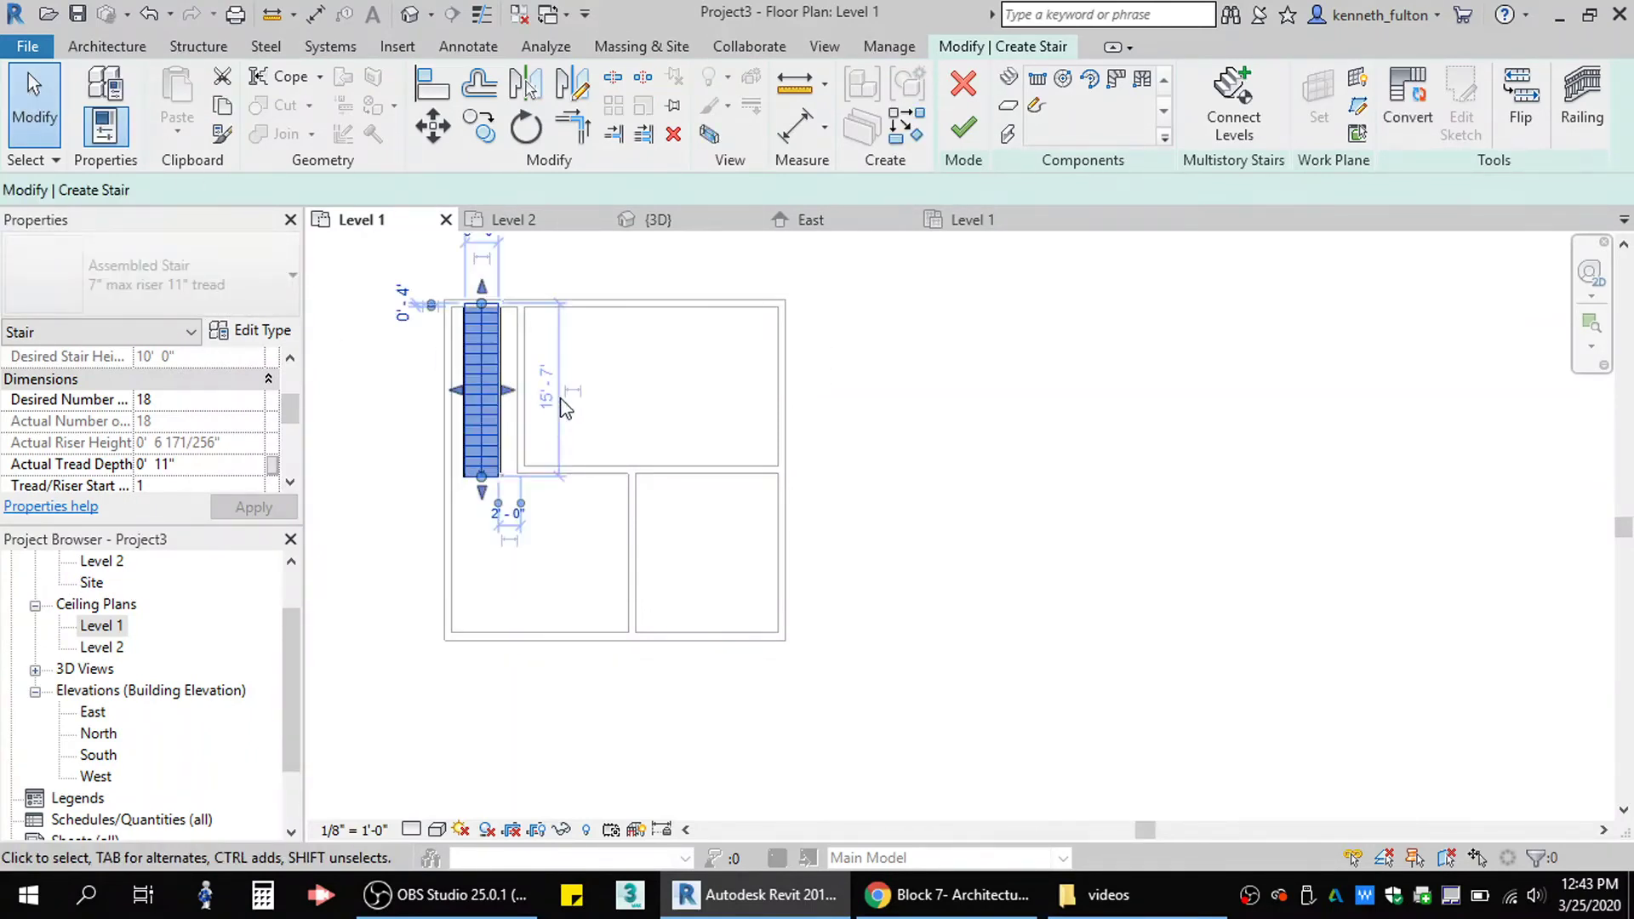
key(Left)
key(Down)
key(Down)
key(Down)
key(Down)
key(Down)
key(Down)
key(Down)
key(Down)
key(Down)
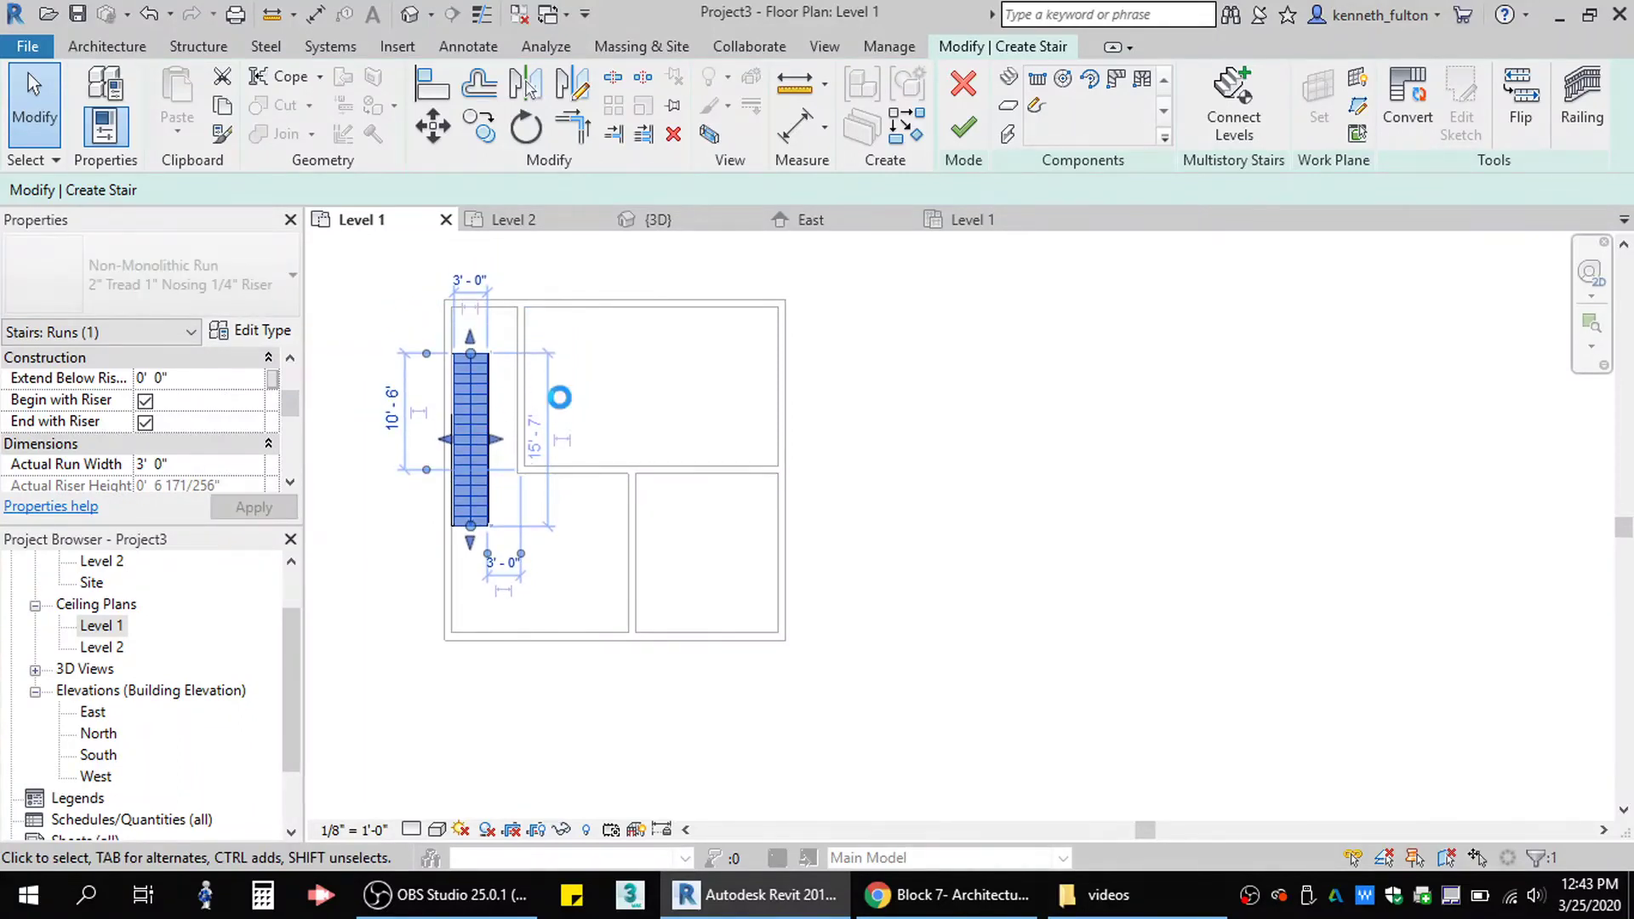
key(Down)
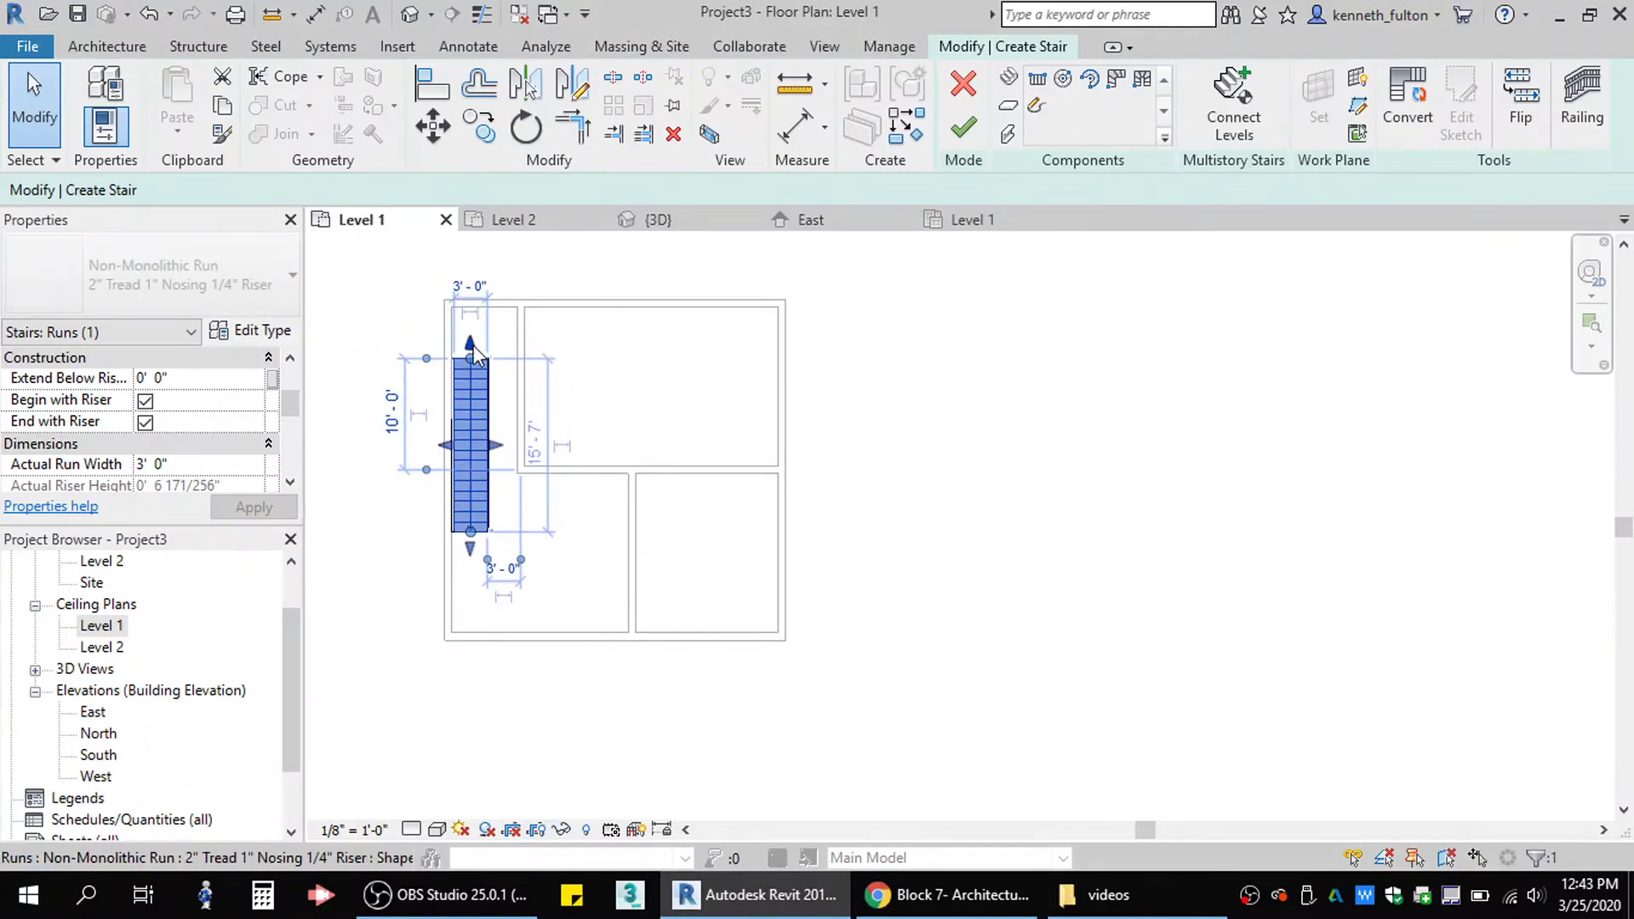
click(911, 485)
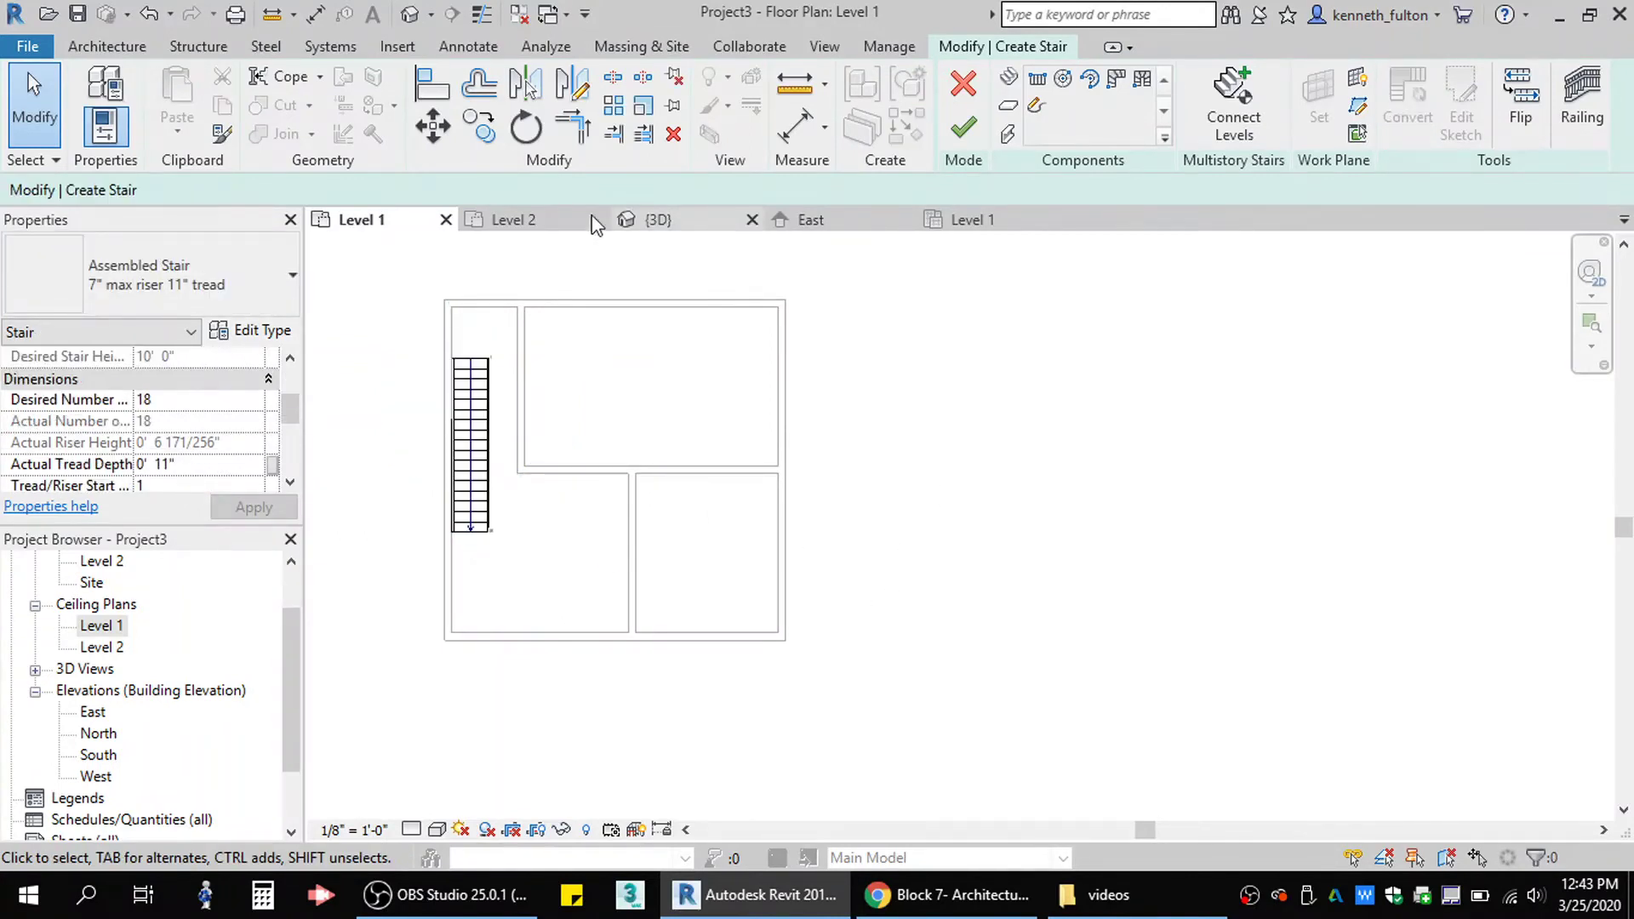
Check the stair run's position in the 3D view and the Level 1 plan, and finish the stair.
click(657, 219)
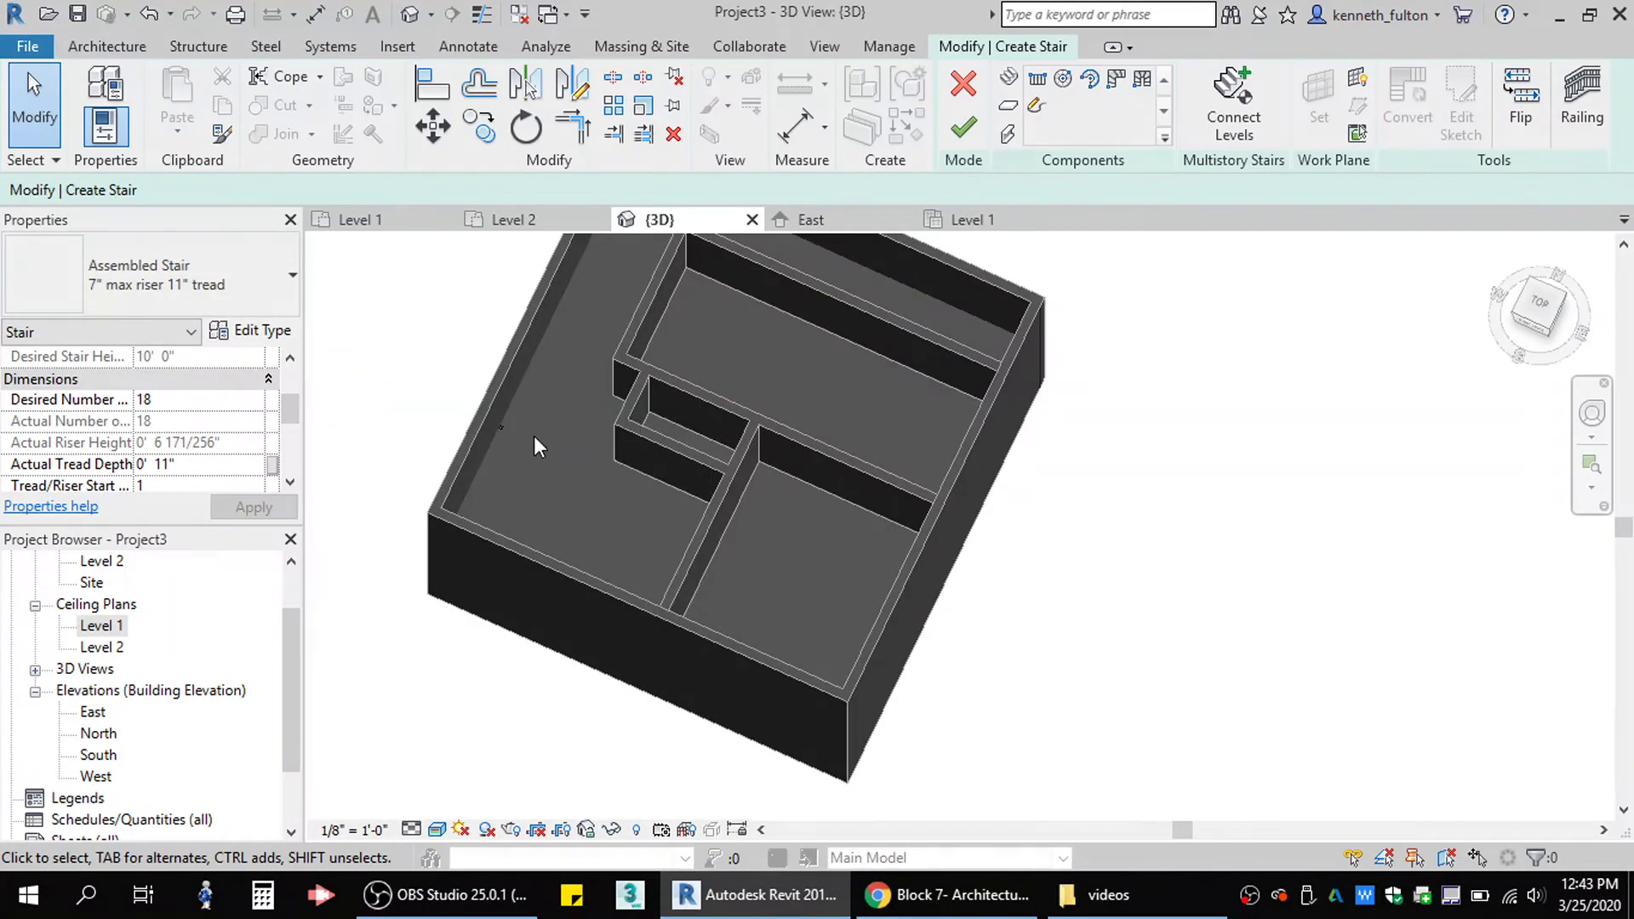
middle_drag(543, 441, 540, 540)
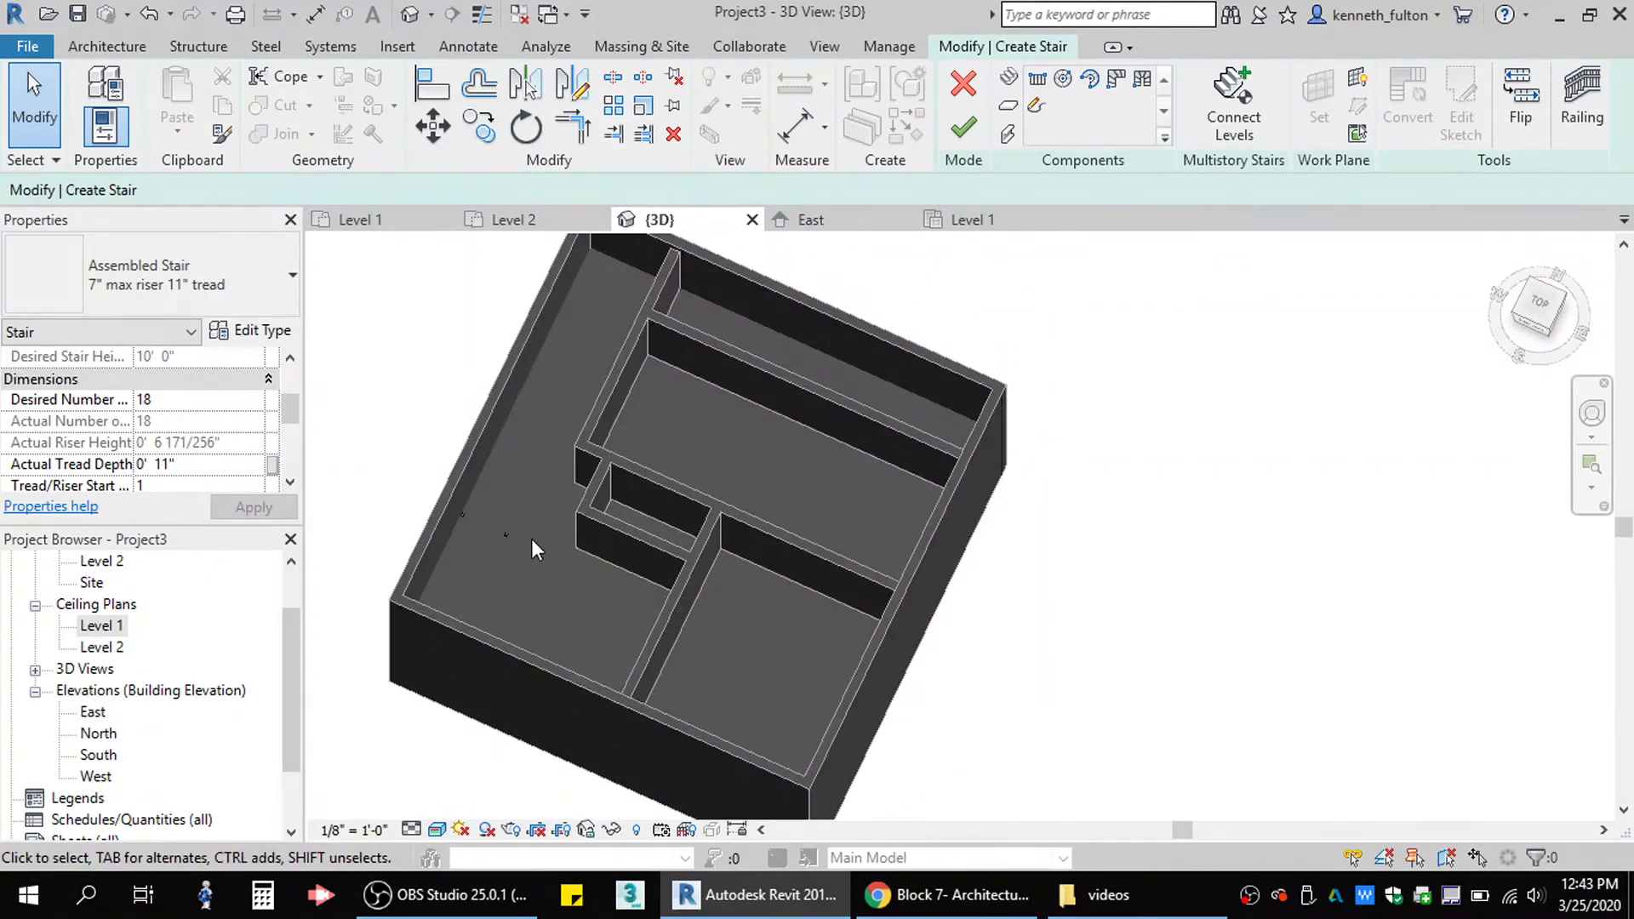
click(383, 219)
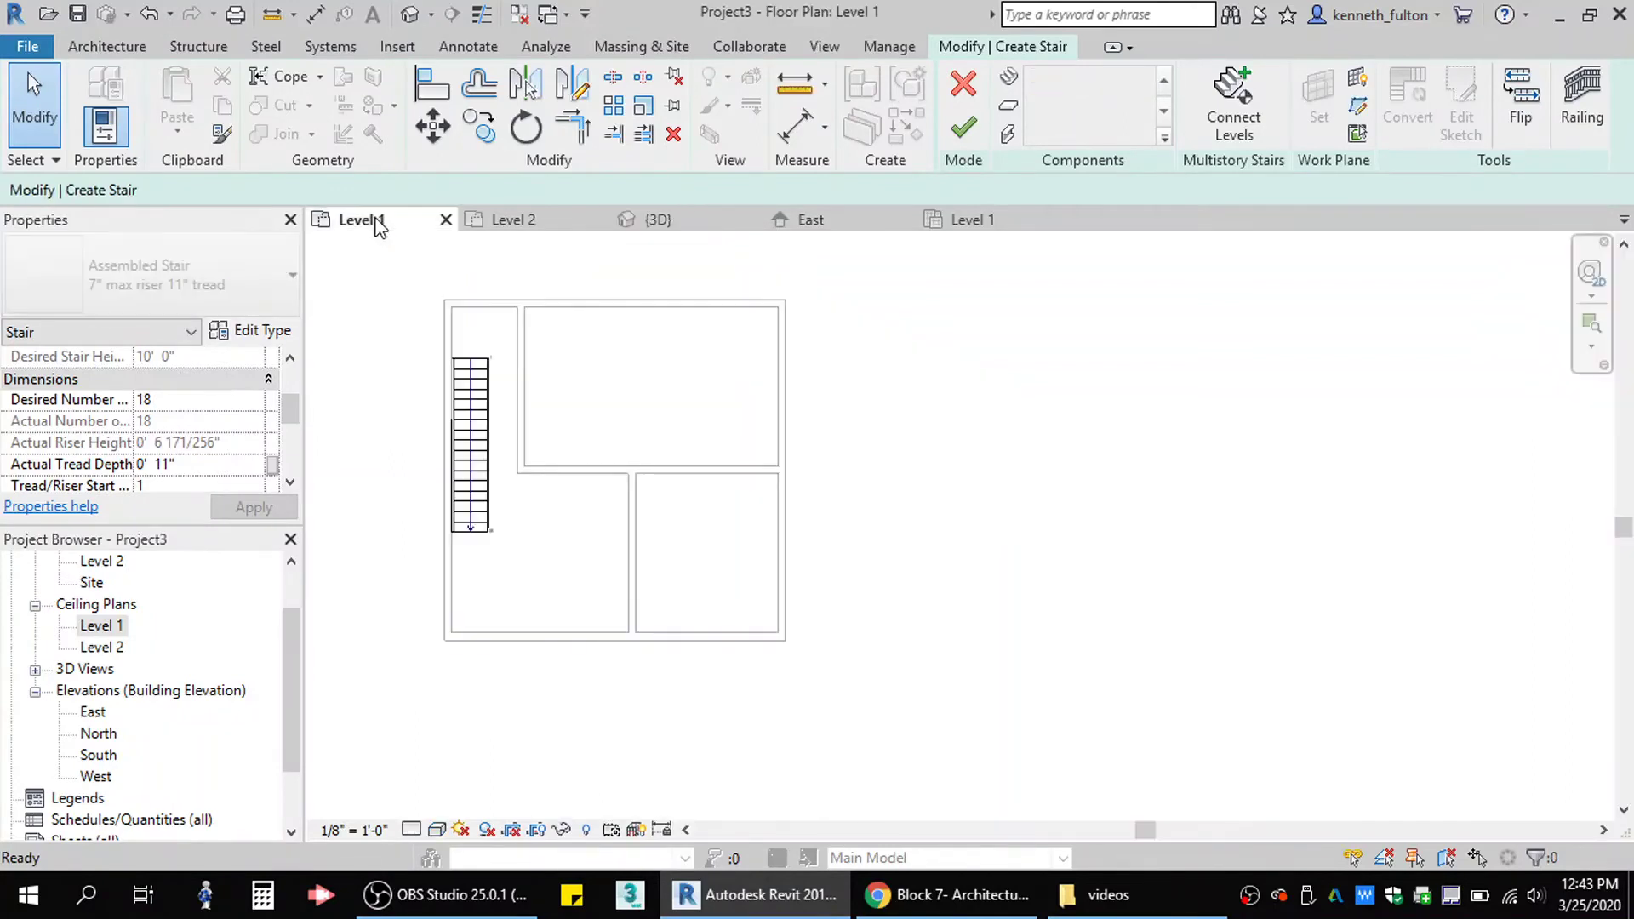
click(476, 396)
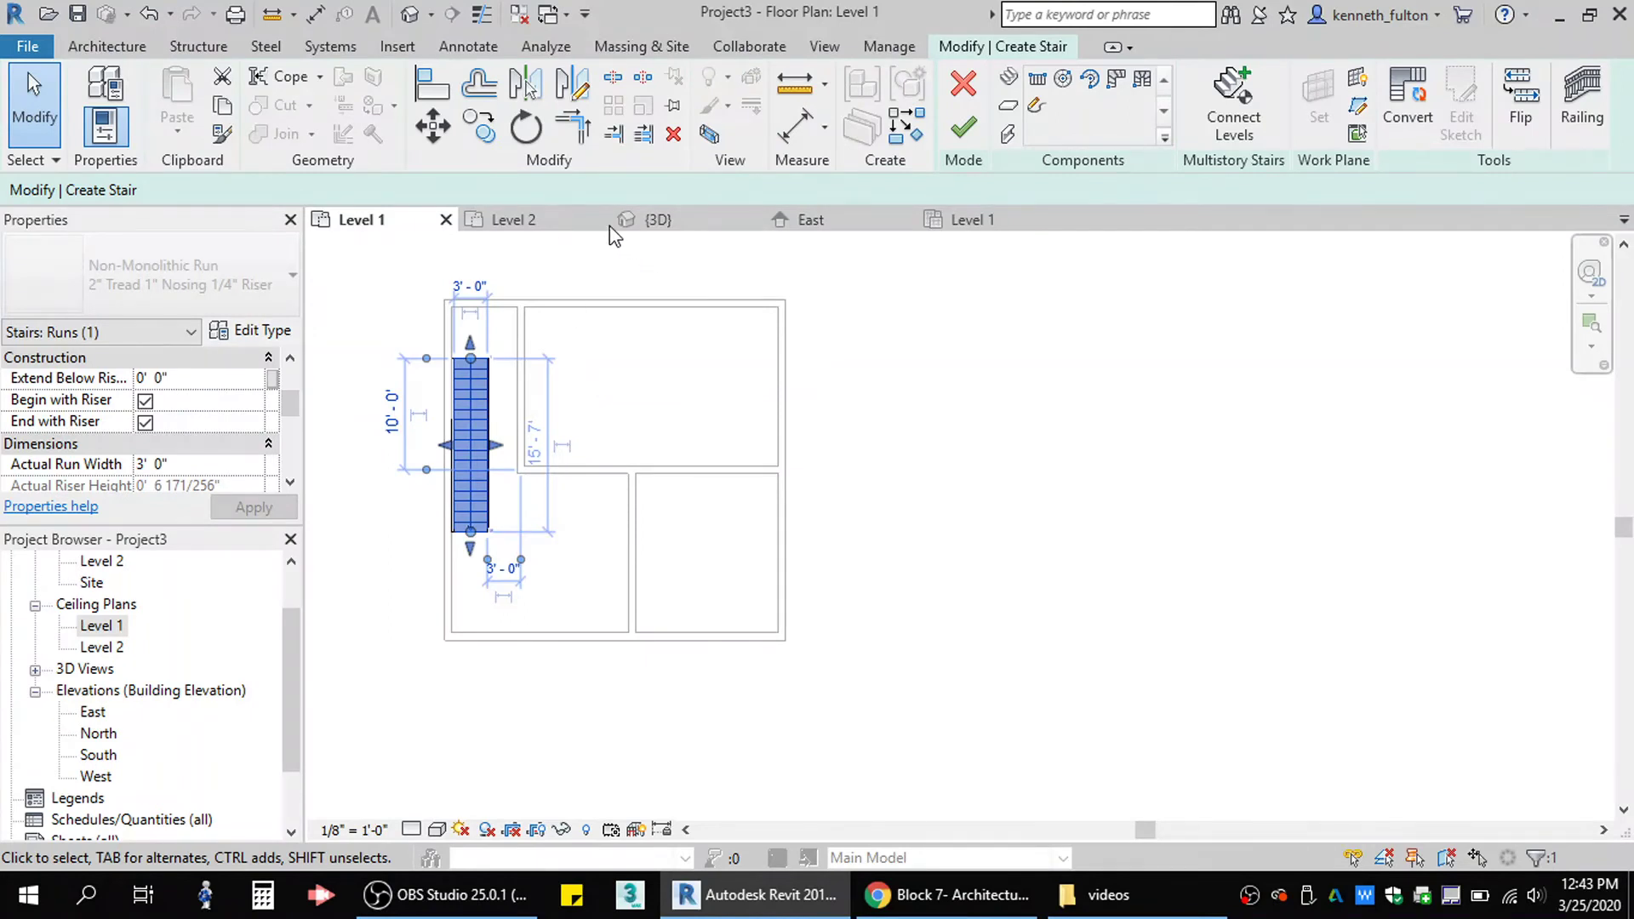
click(679, 223)
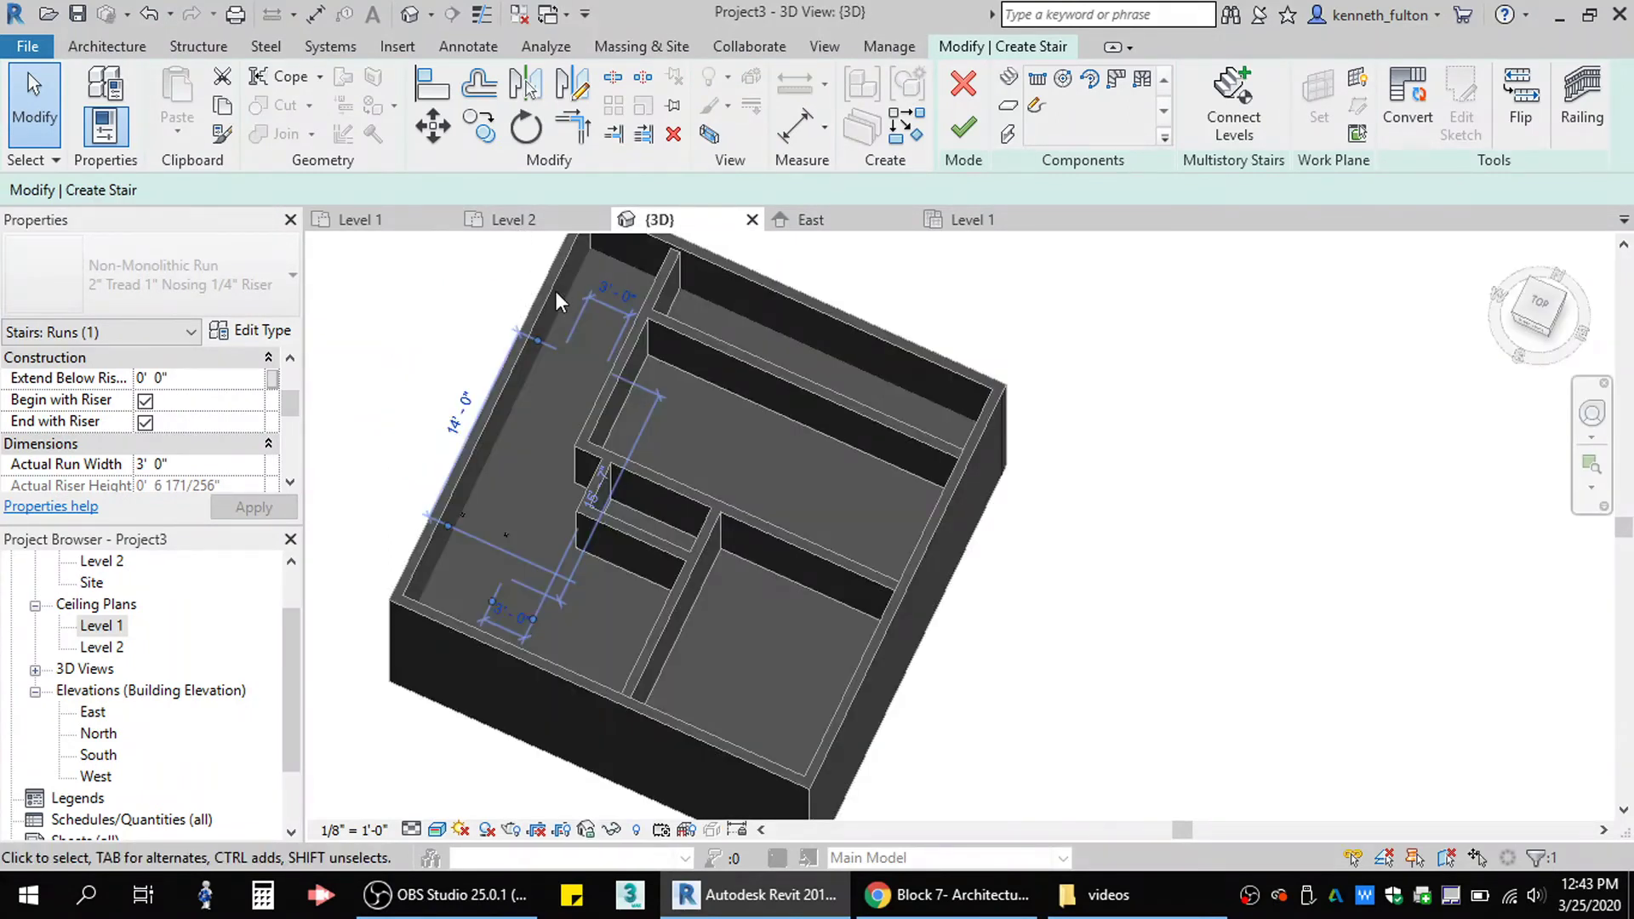
click(1076, 324)
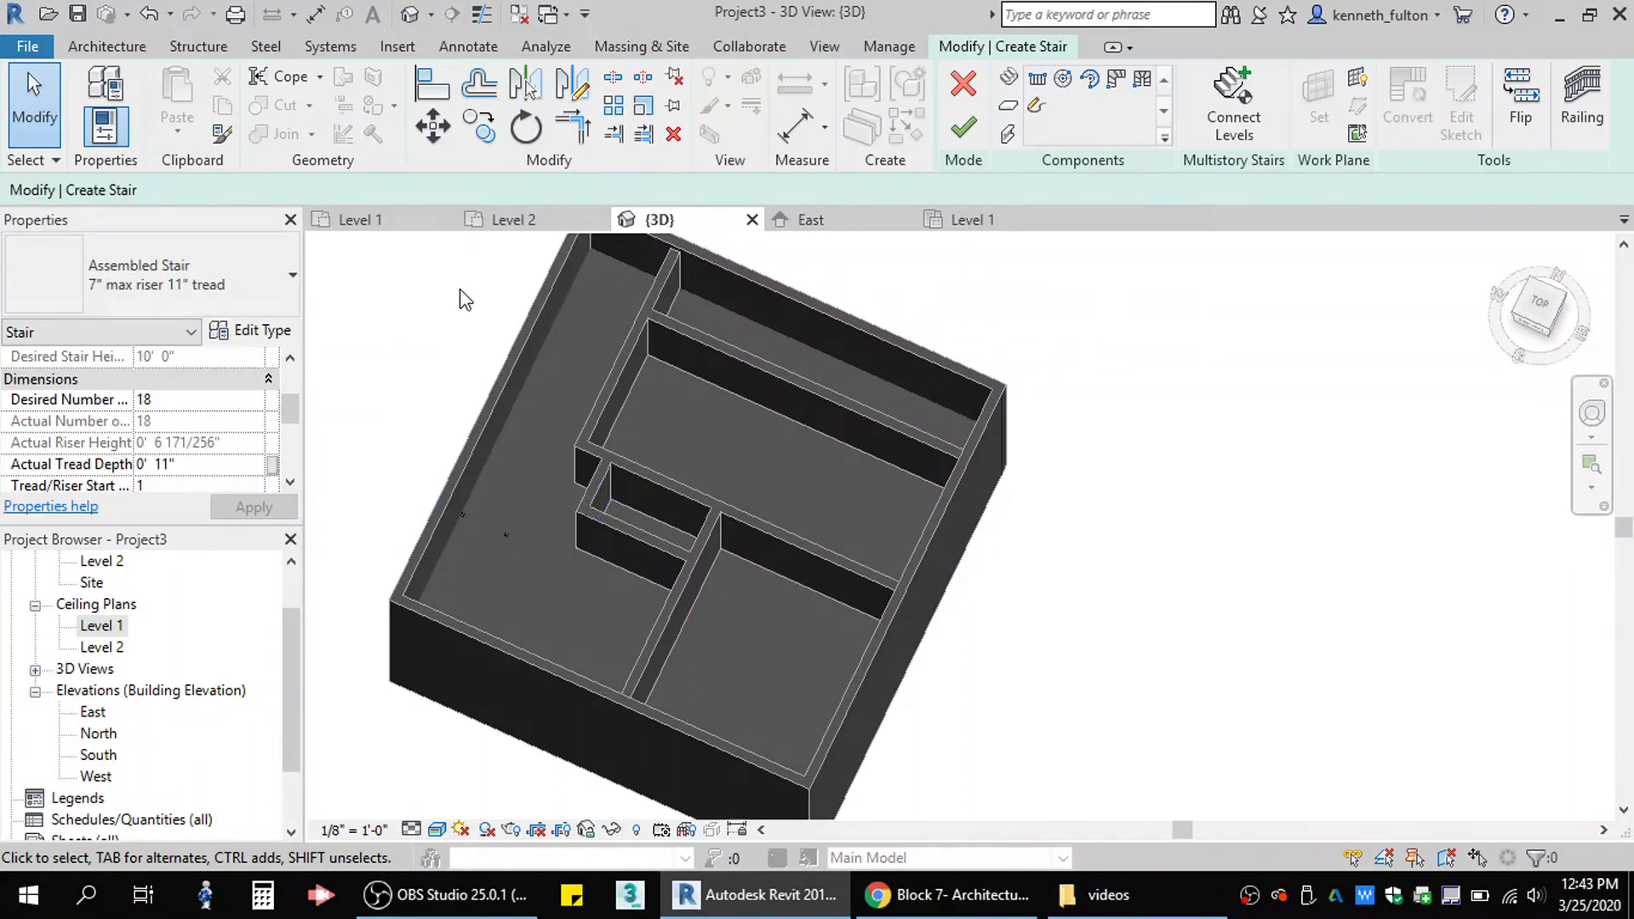
click(964, 128)
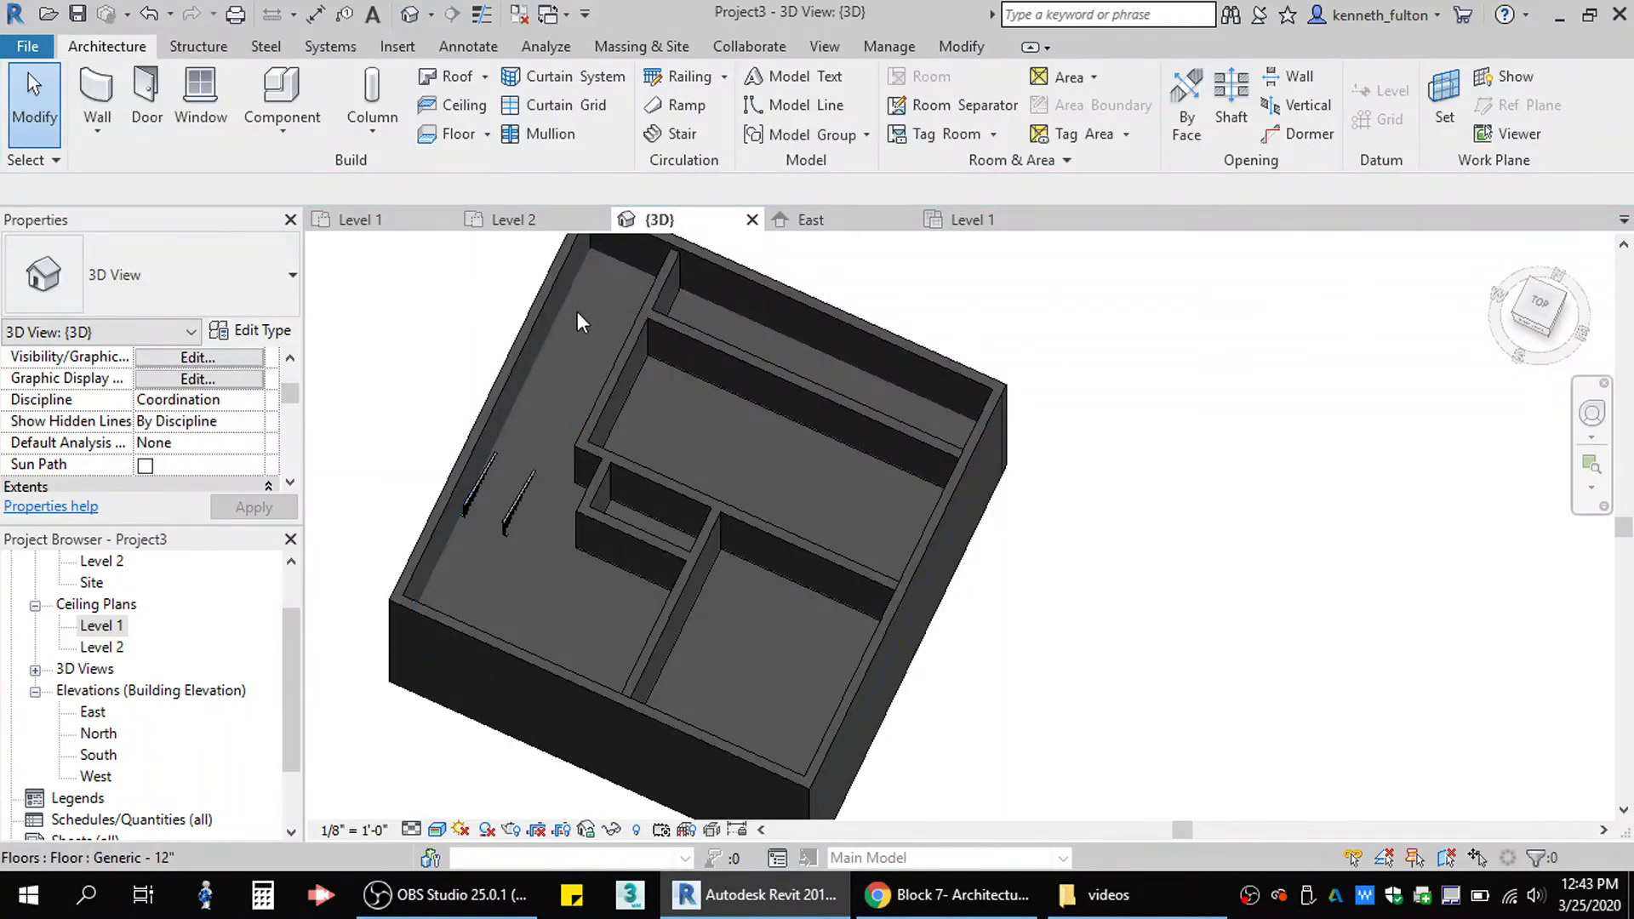
Cut a rectangular opening about 3'-2" by 9'-1" in the Level 2 floor over the stair's southern part and inspect it in 3D.
click(625, 266)
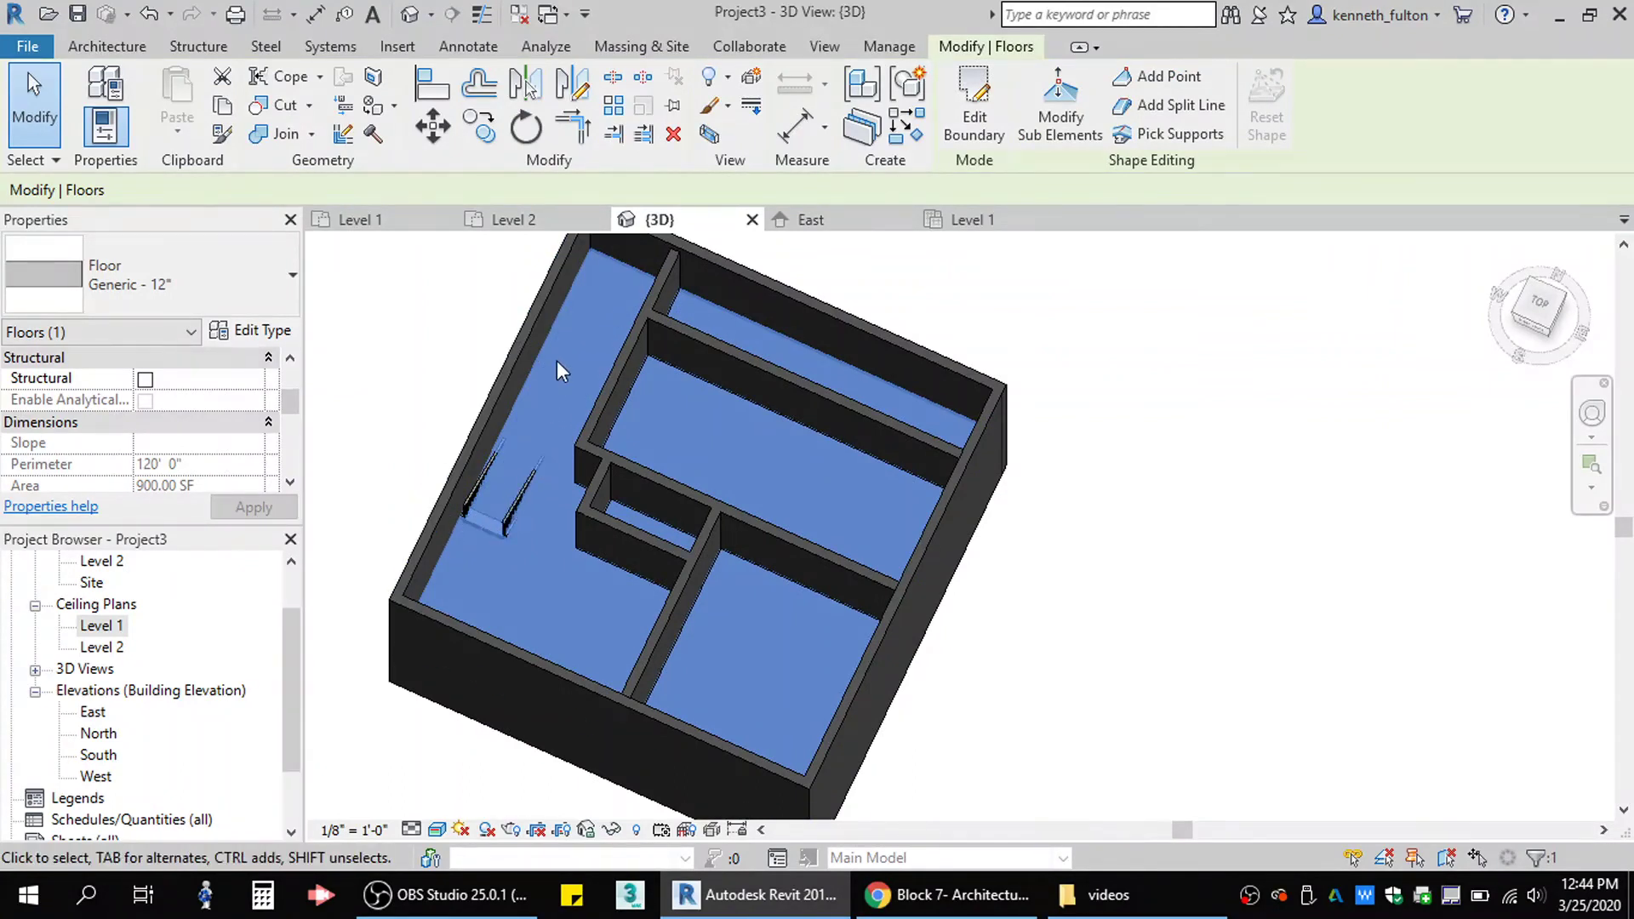
click(968, 96)
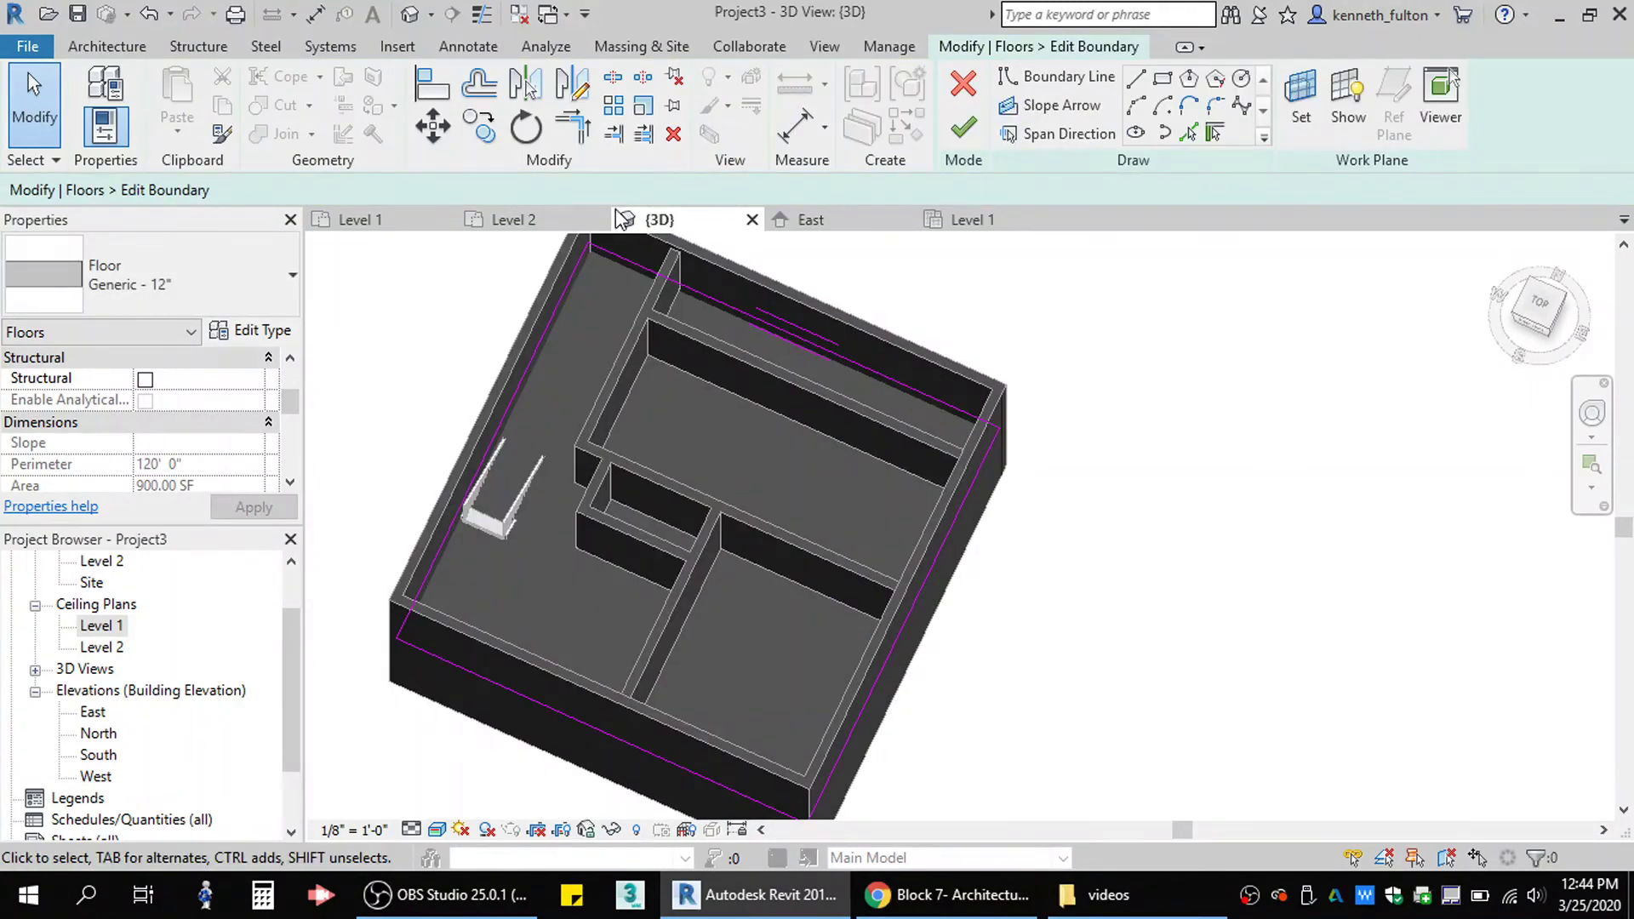
click(540, 219)
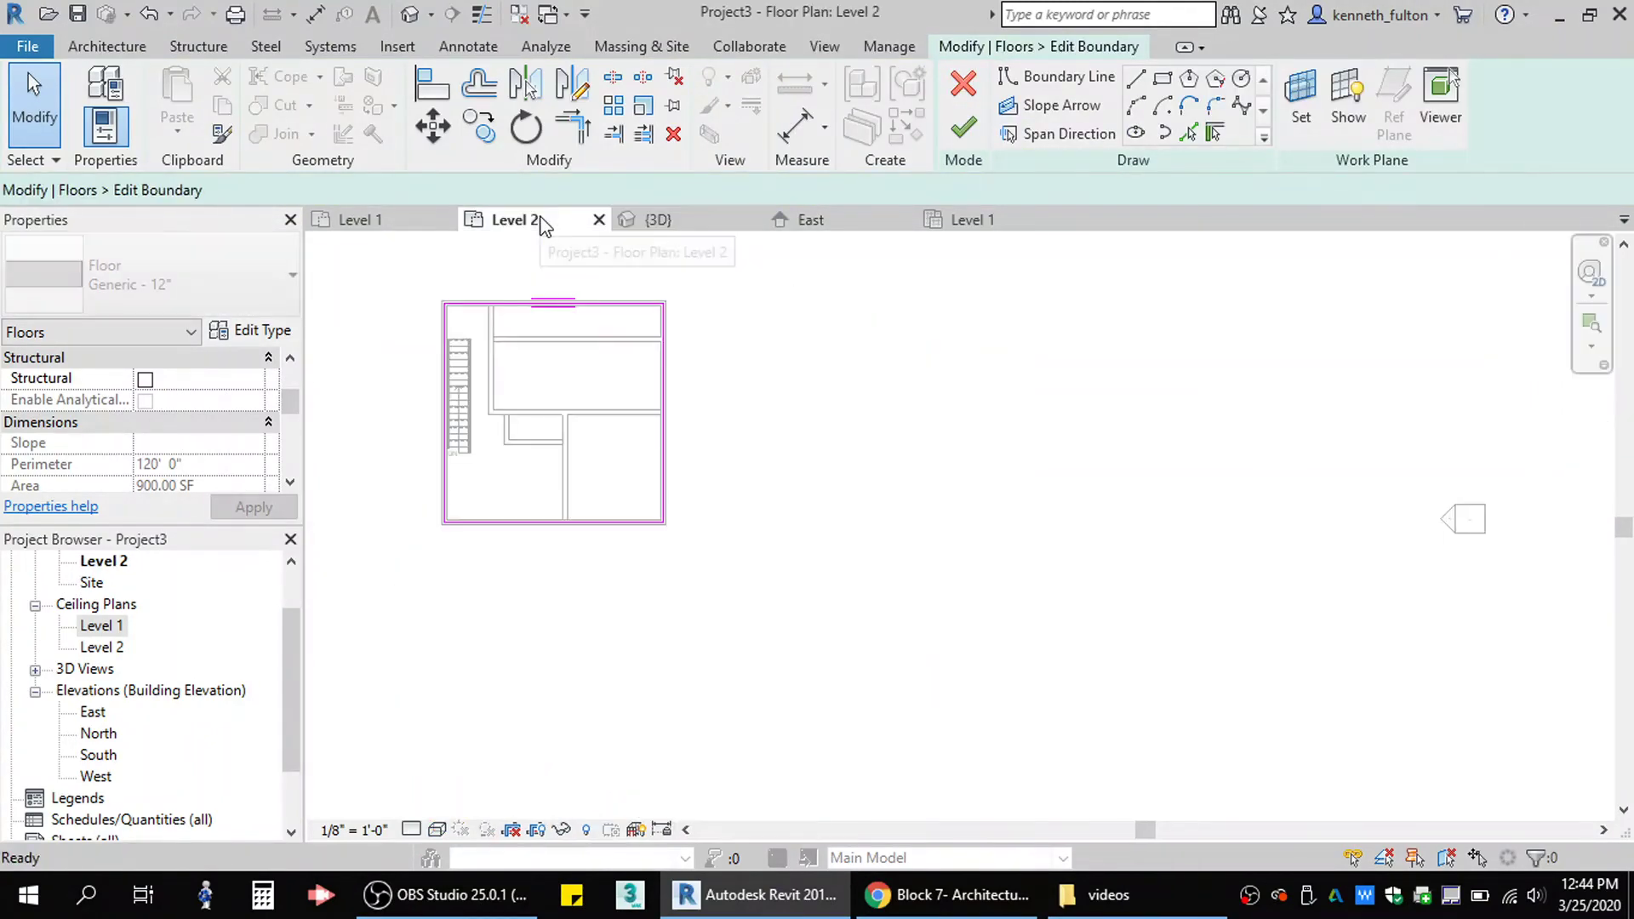
scroll(467, 377, up, 5)
scroll(467, 378, up, 3)
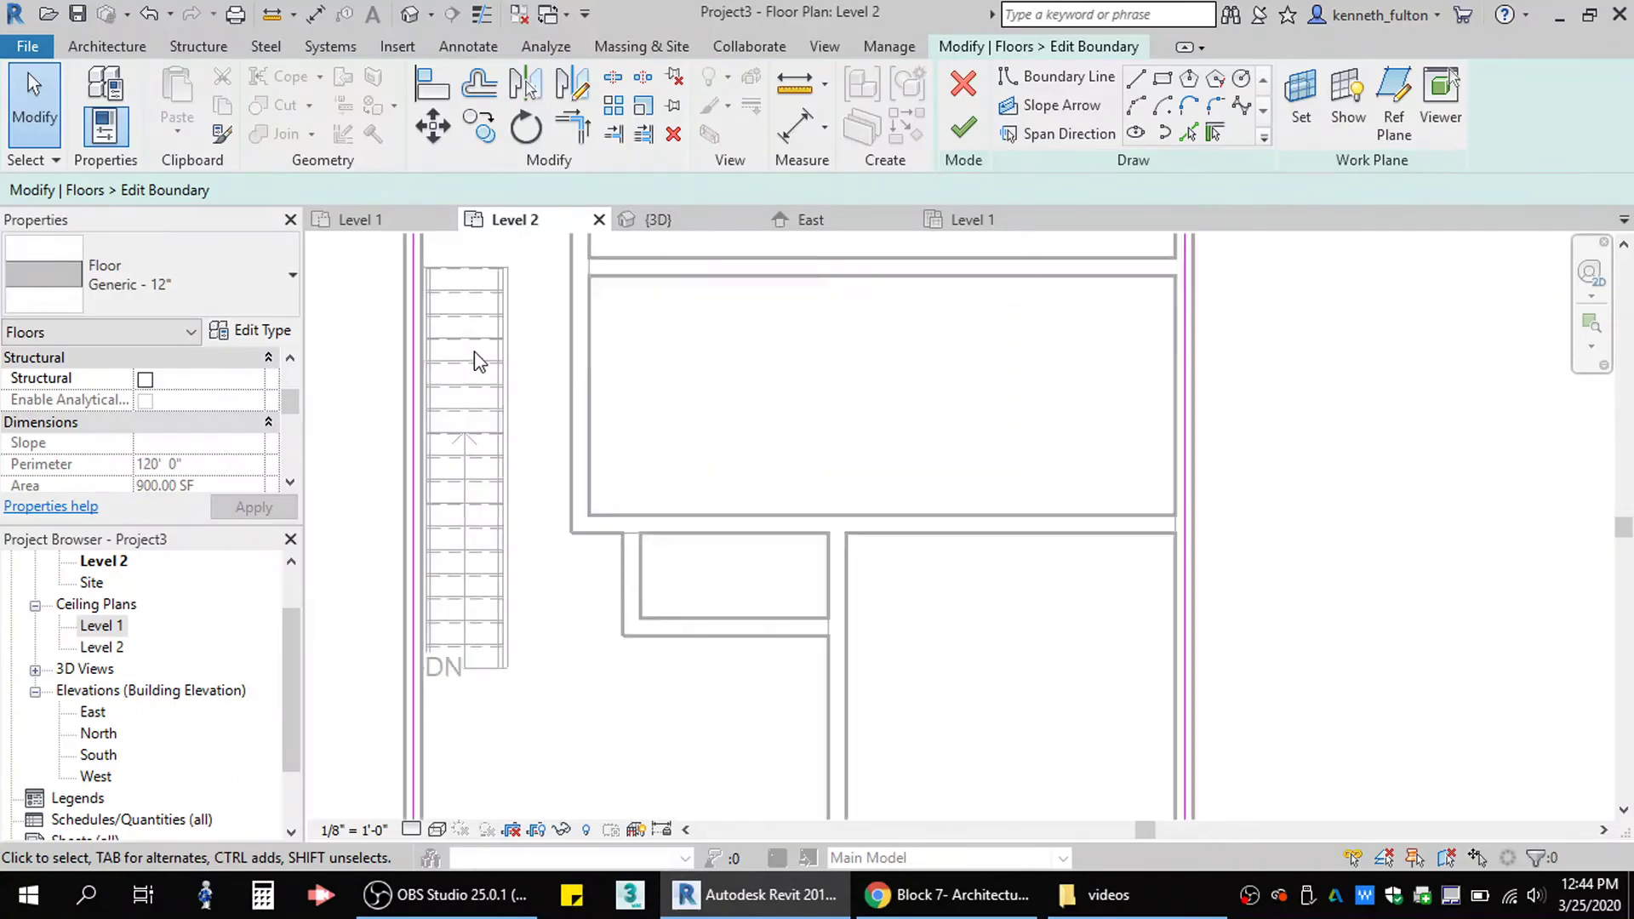
middle_drag(474, 361, 549, 519)
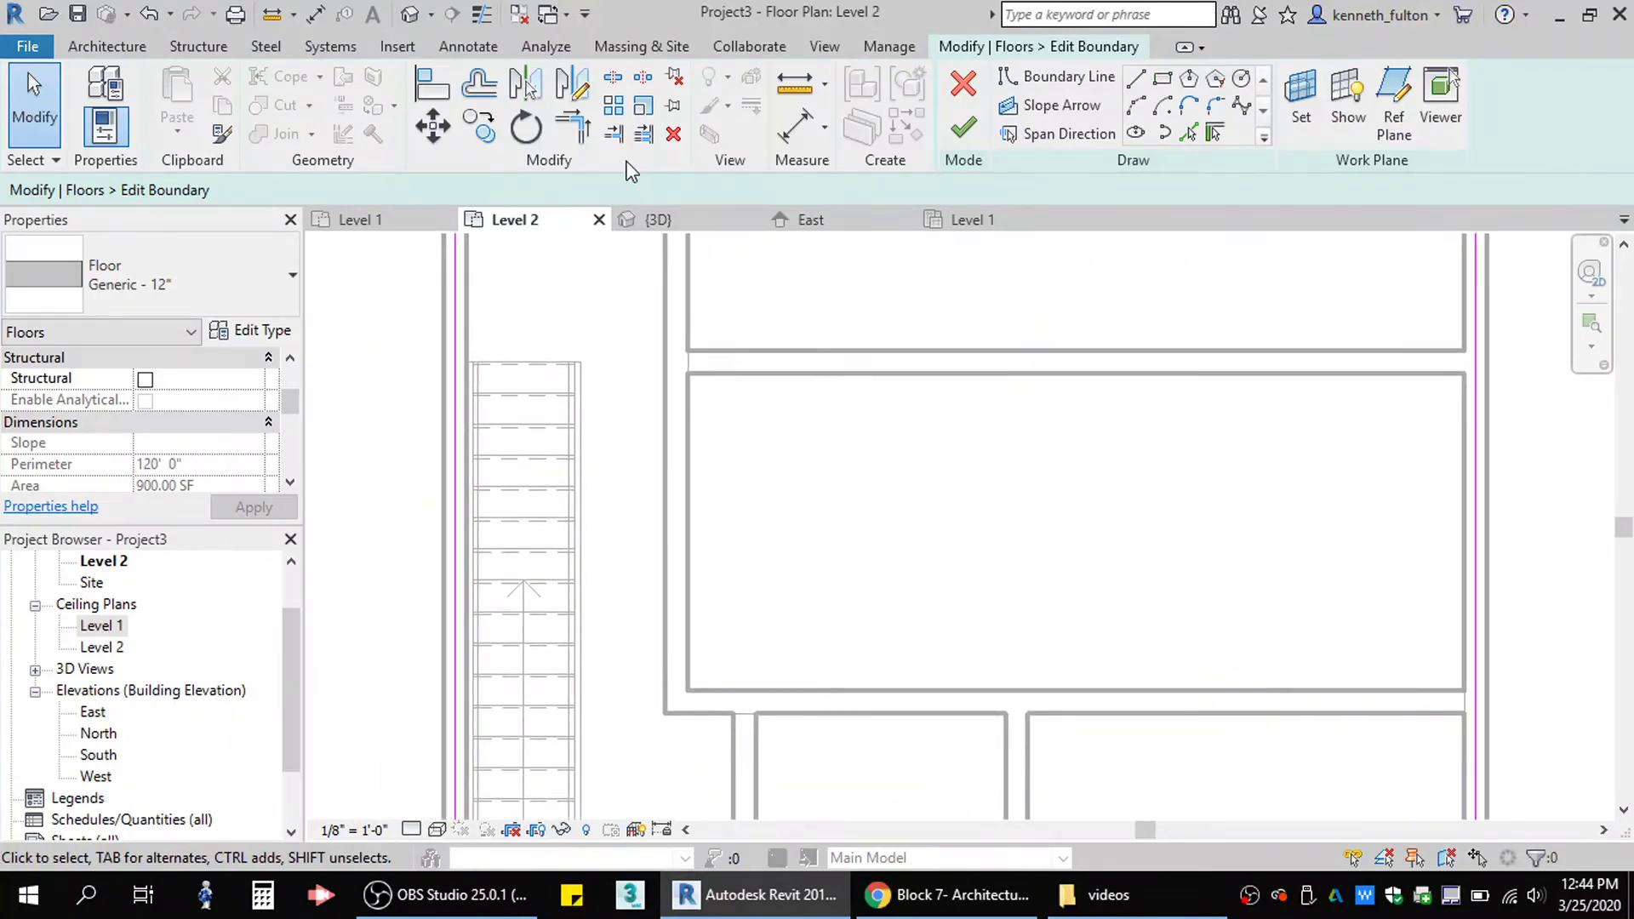
click(1163, 78)
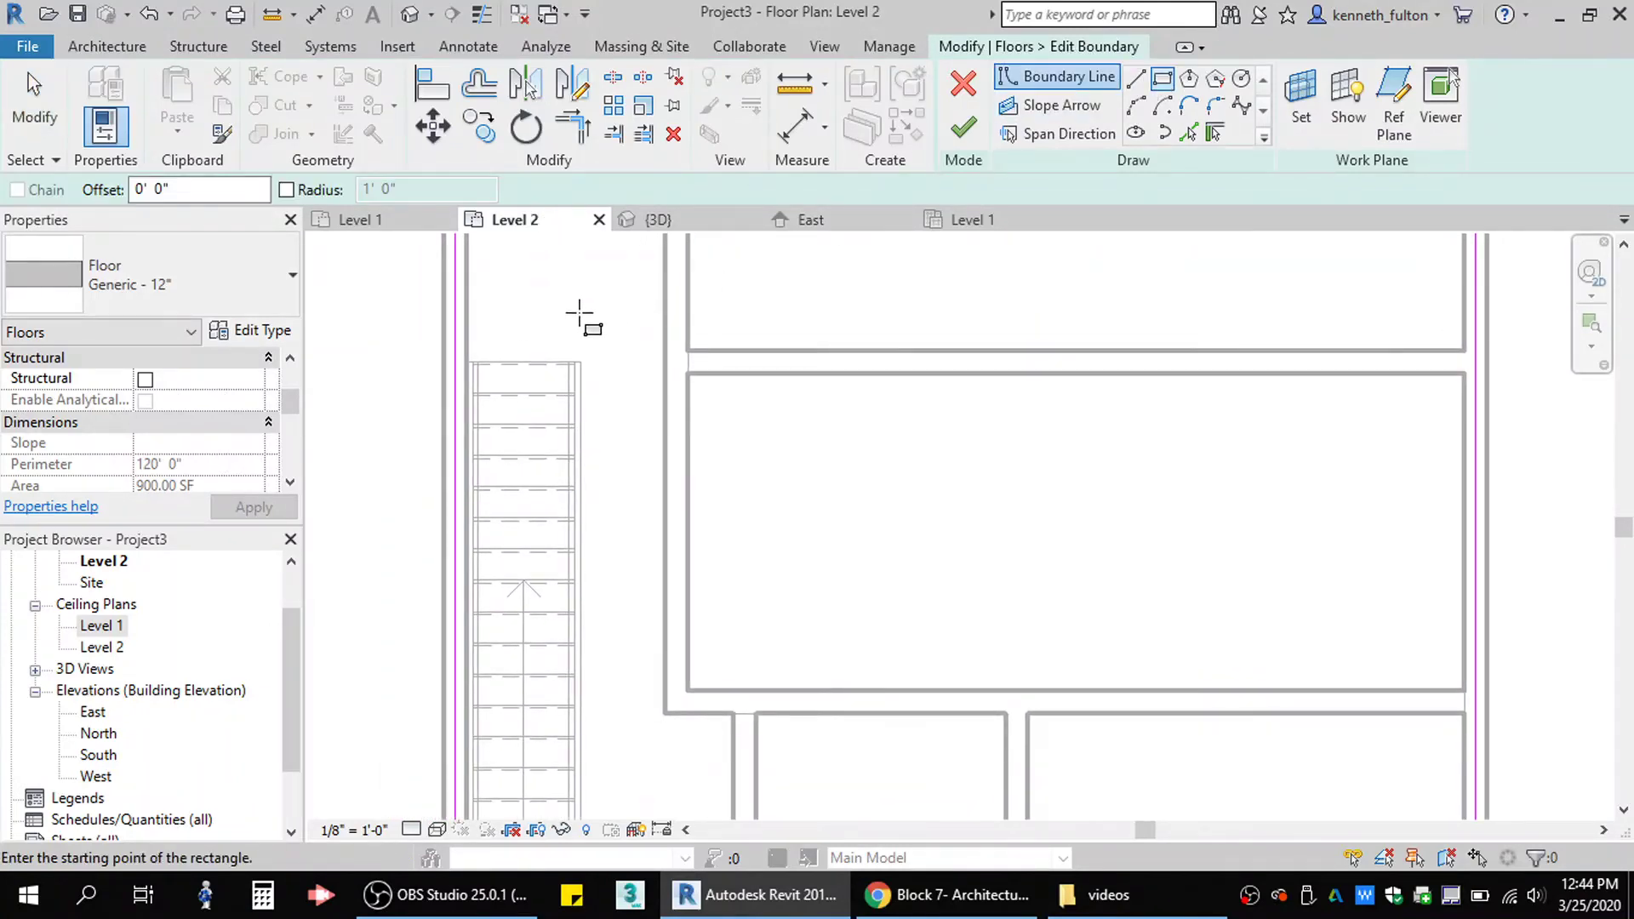
middle_drag(570, 489, 586, 261)
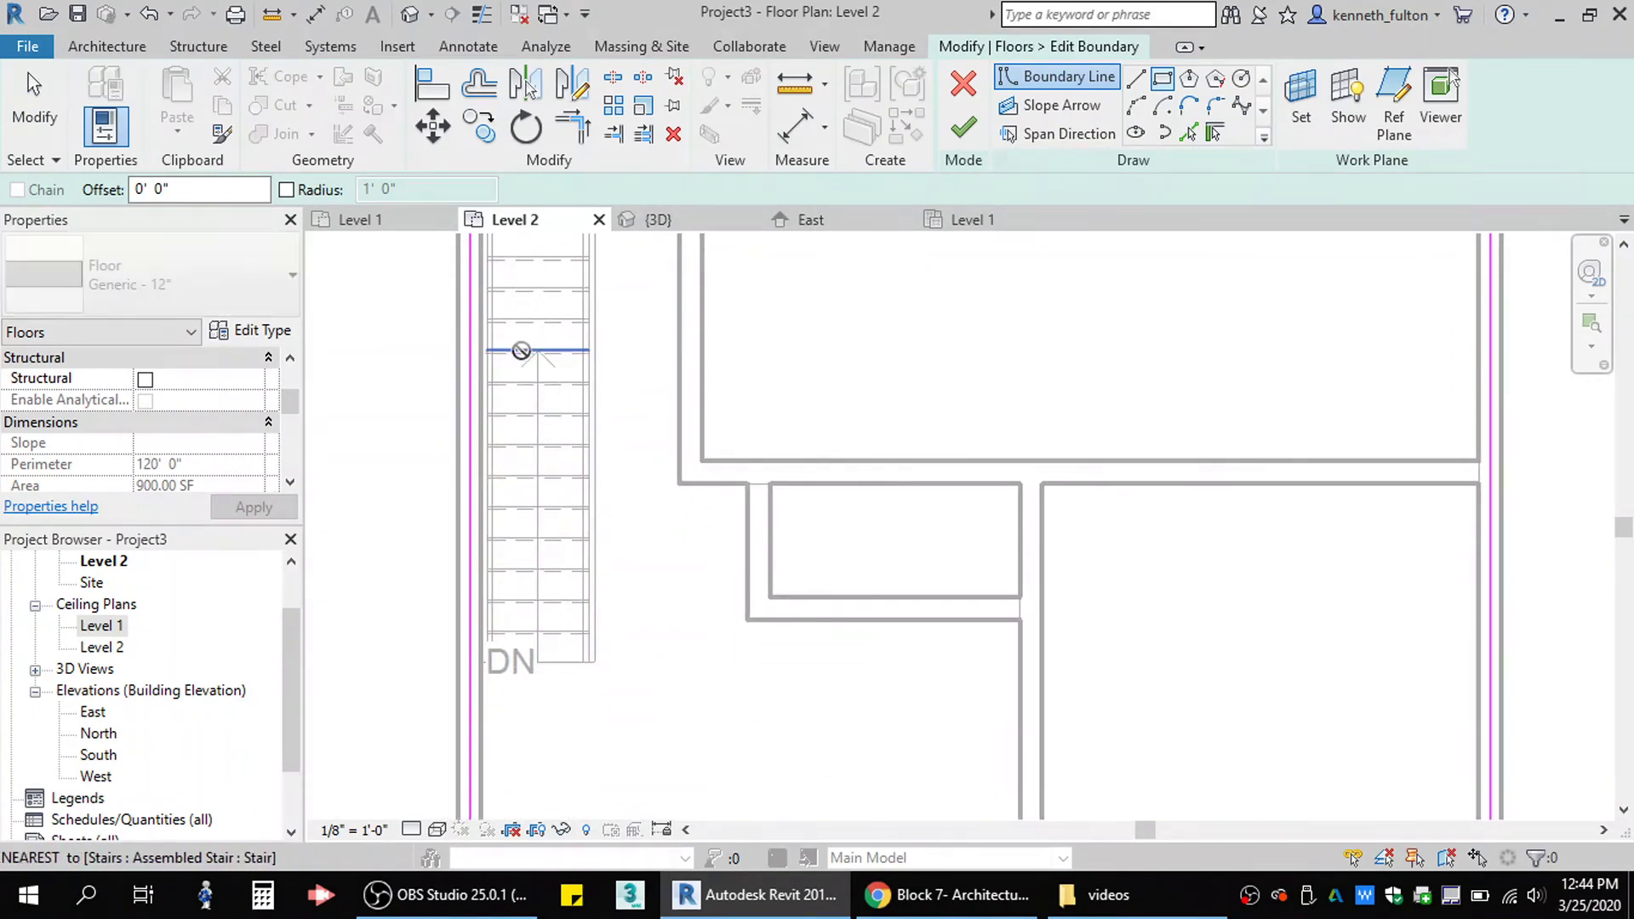
click(487, 352)
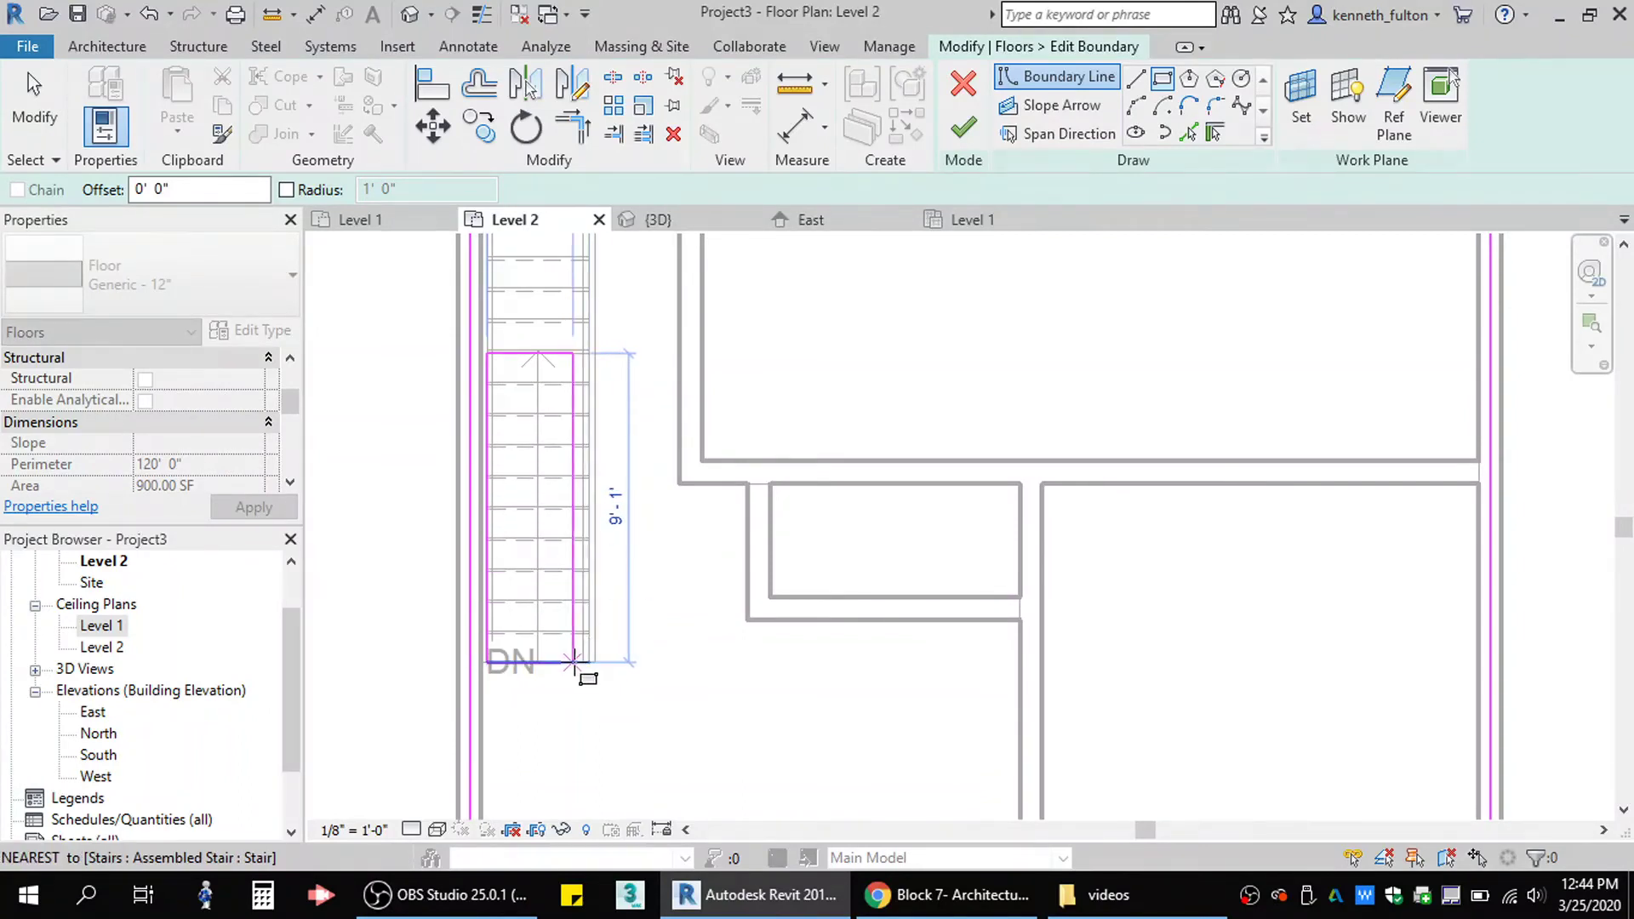
click(594, 661)
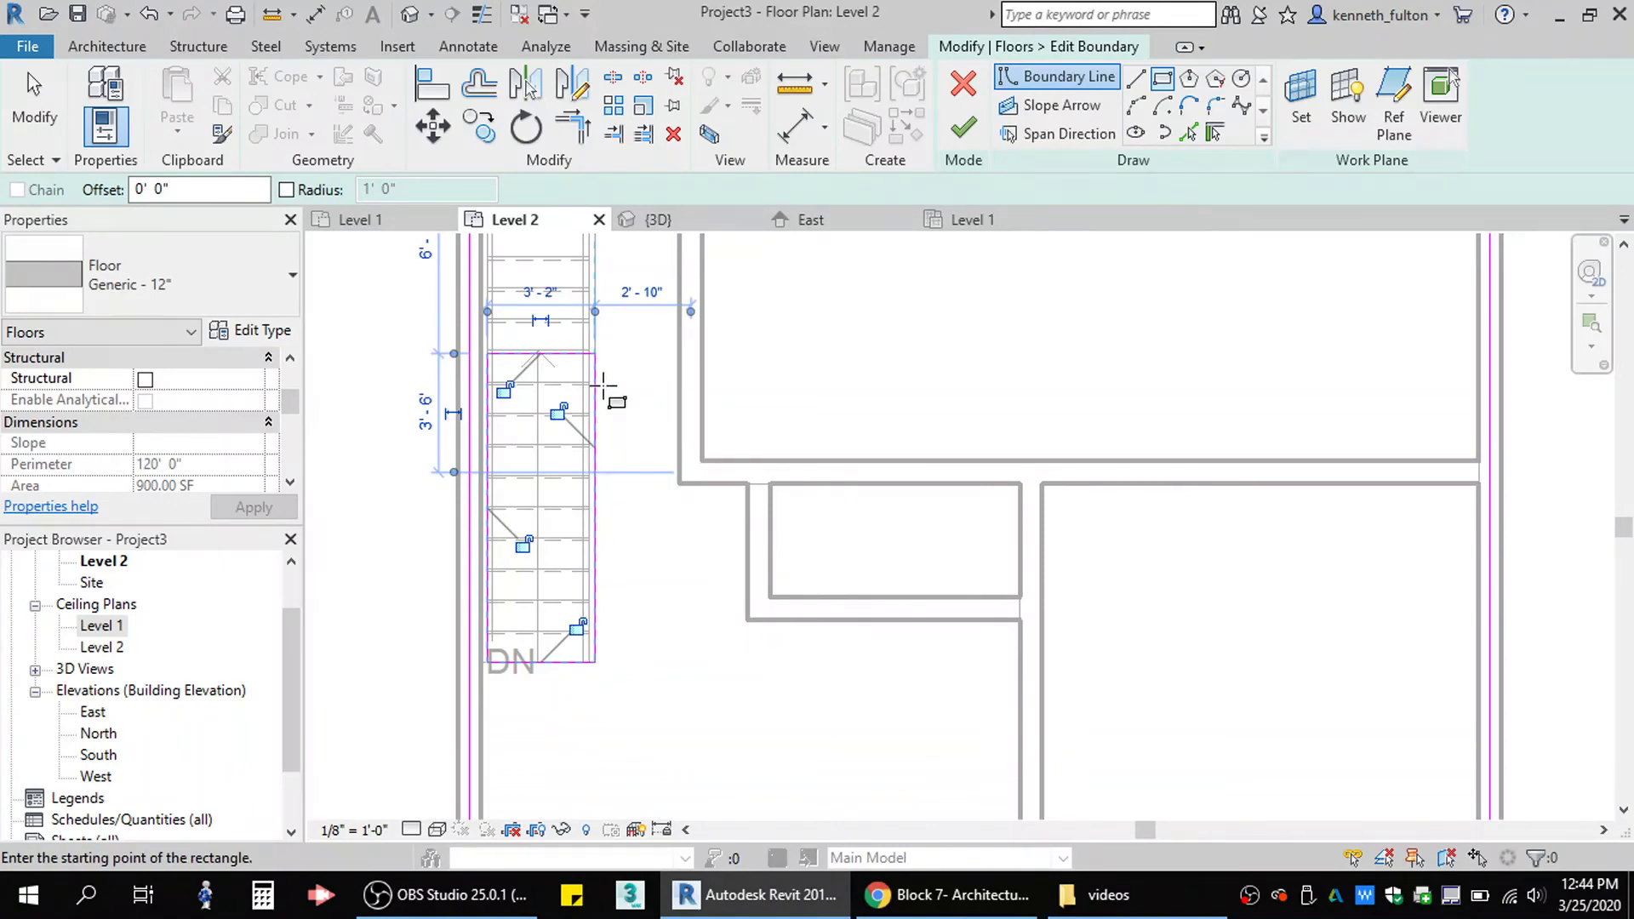
click(964, 128)
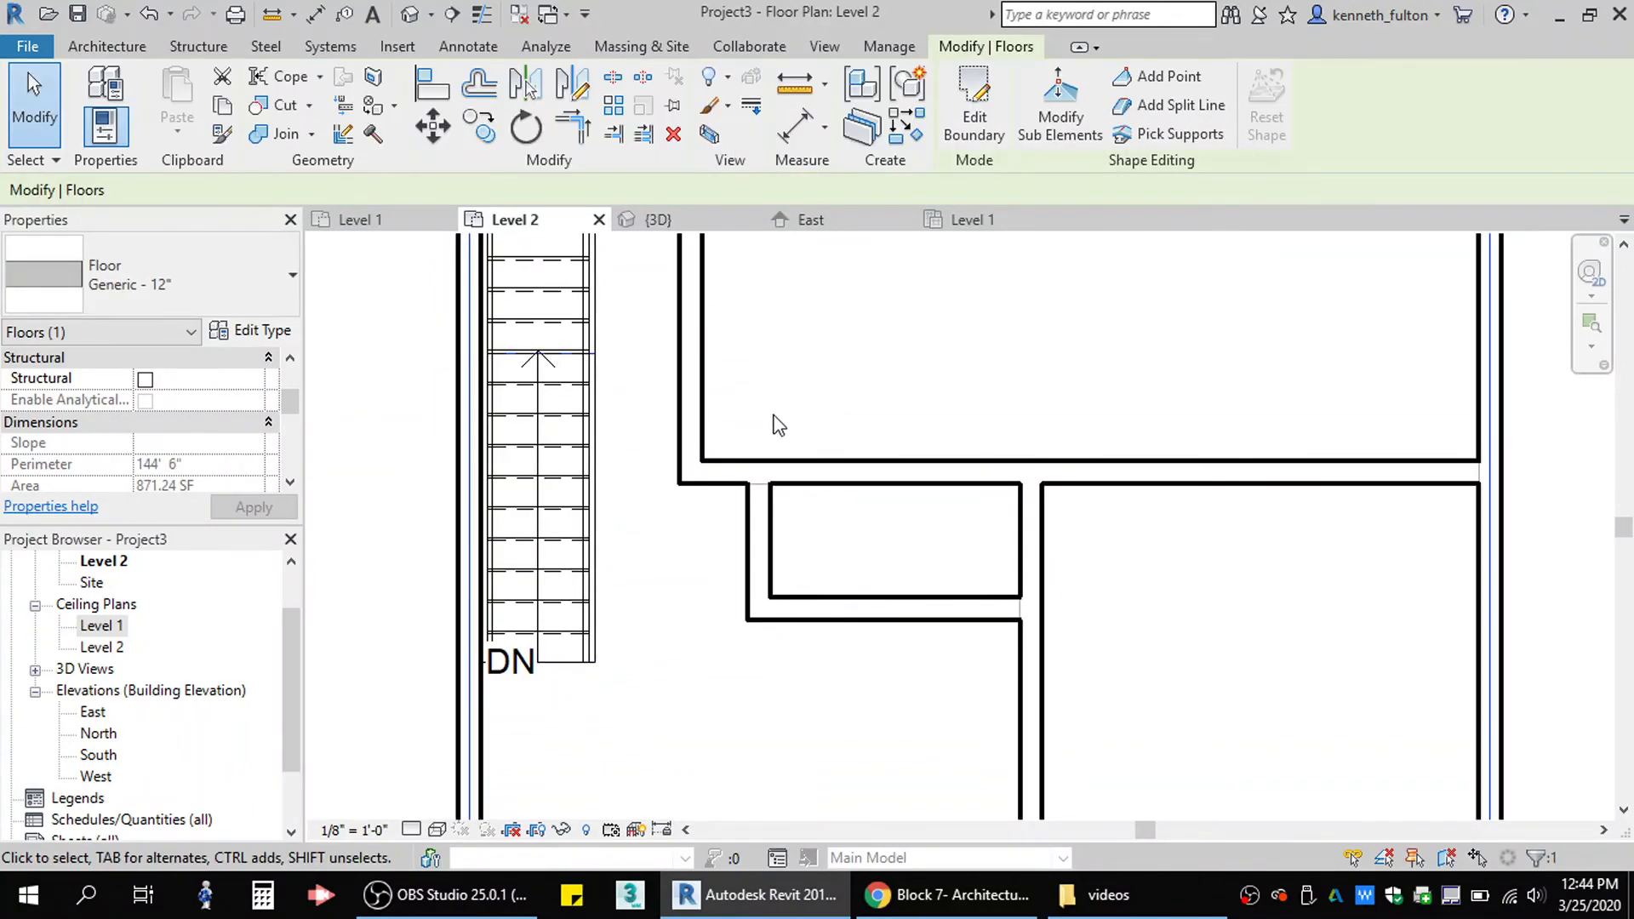
click(657, 218)
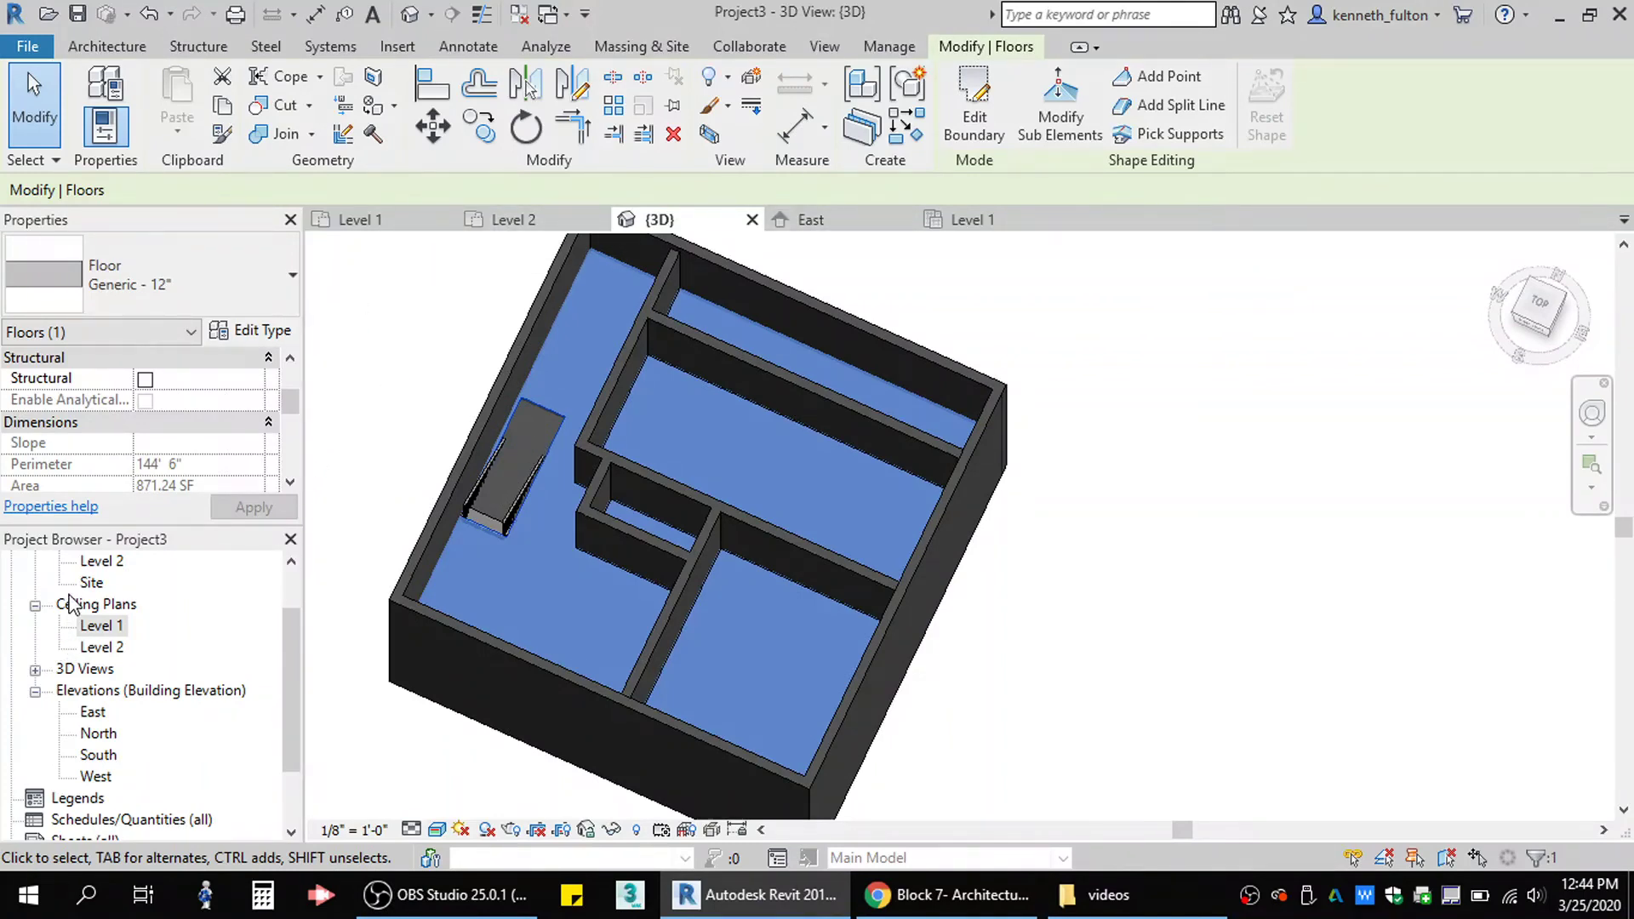
Cut a rectangular opening about 9'-1" long in the Level 1 ceiling over the stair's southern part, matching the floor opening above.
double_click(98, 626)
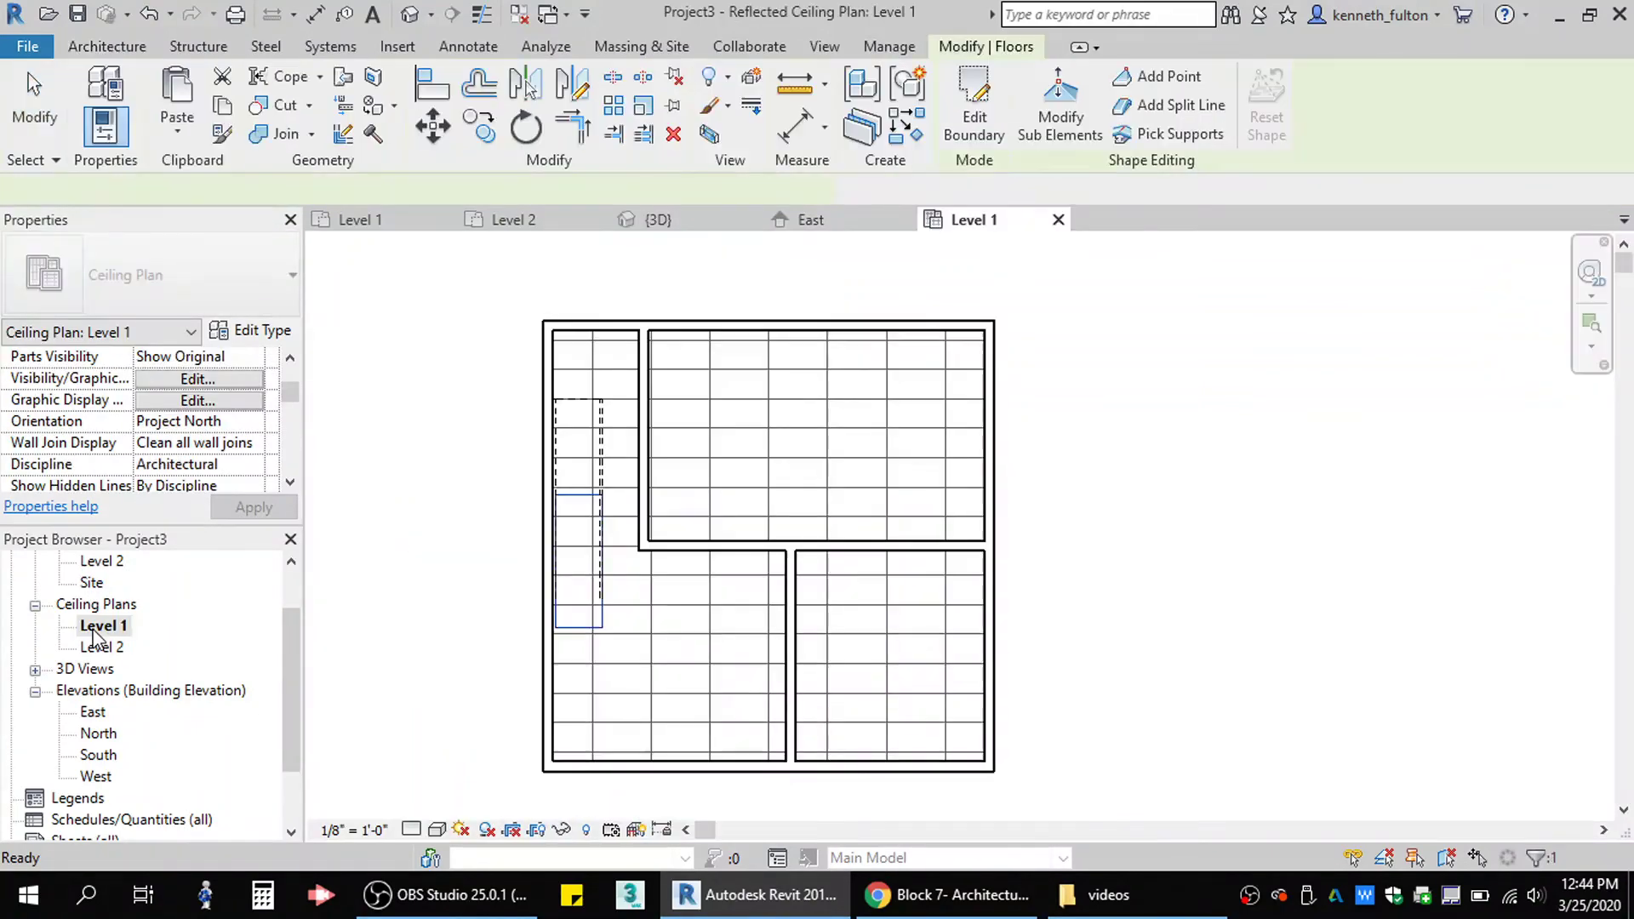
click(589, 371)
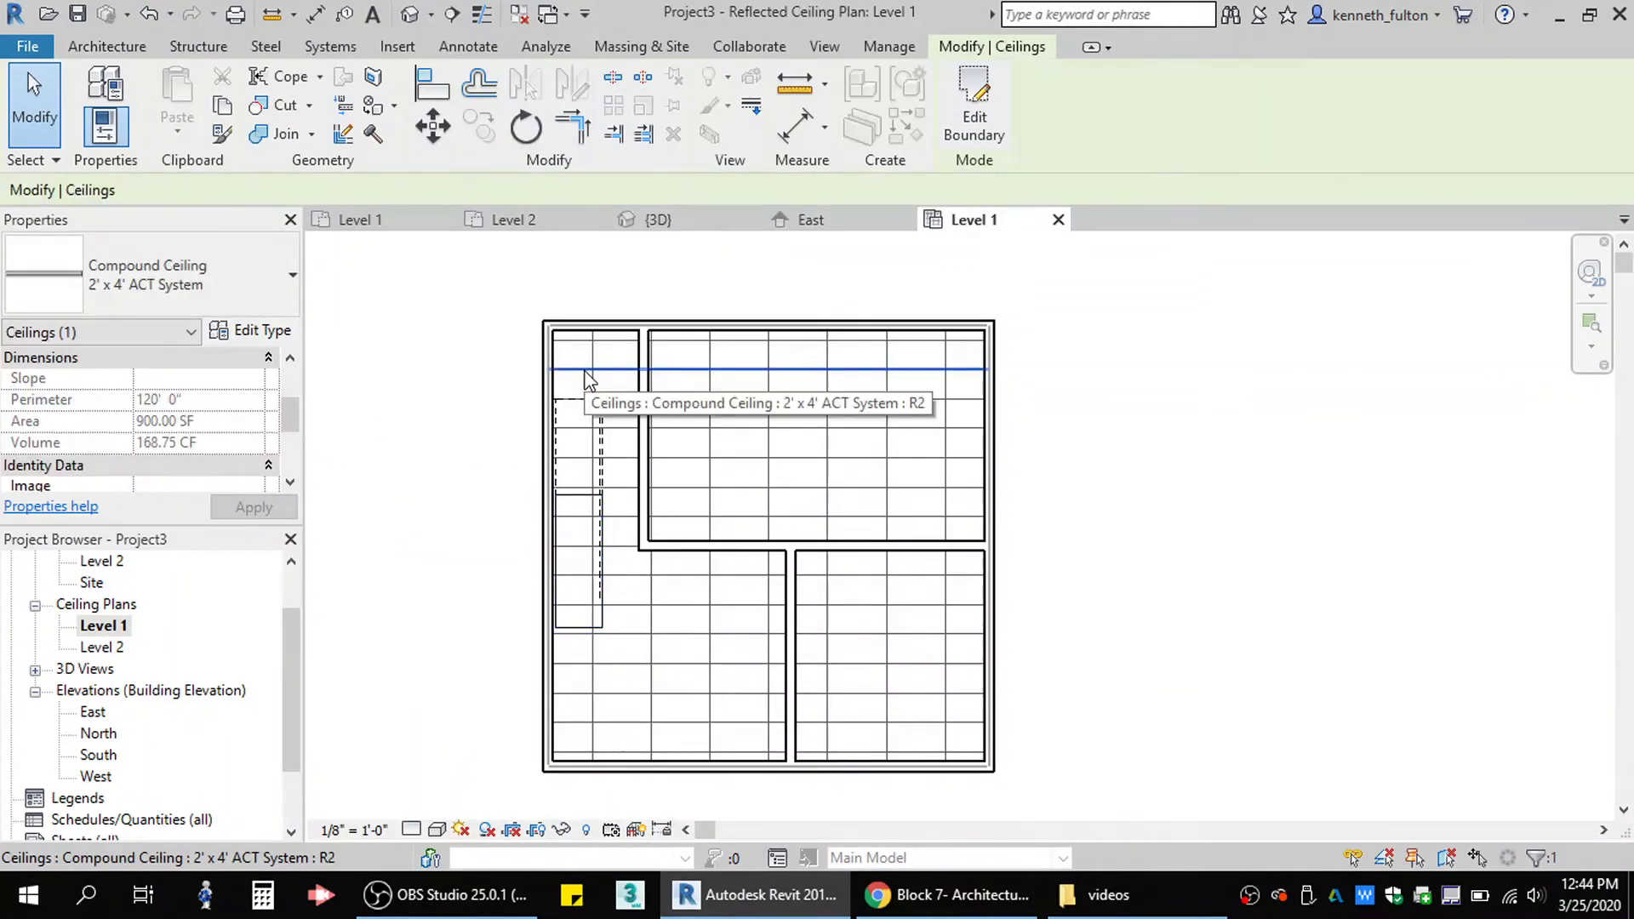
click(974, 106)
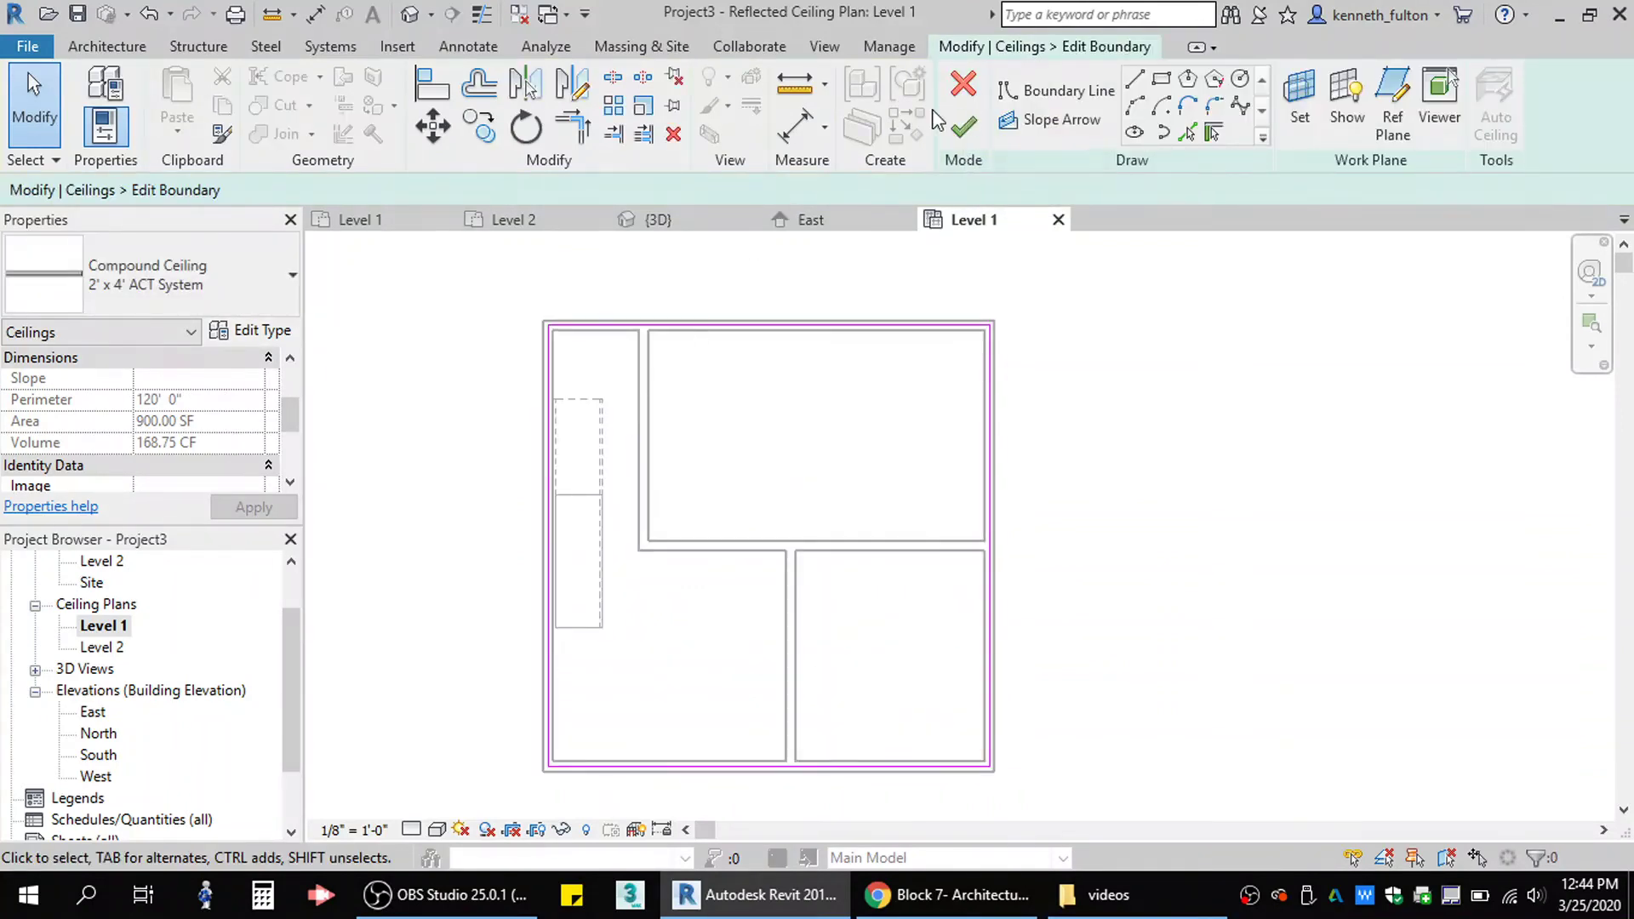
click(1162, 79)
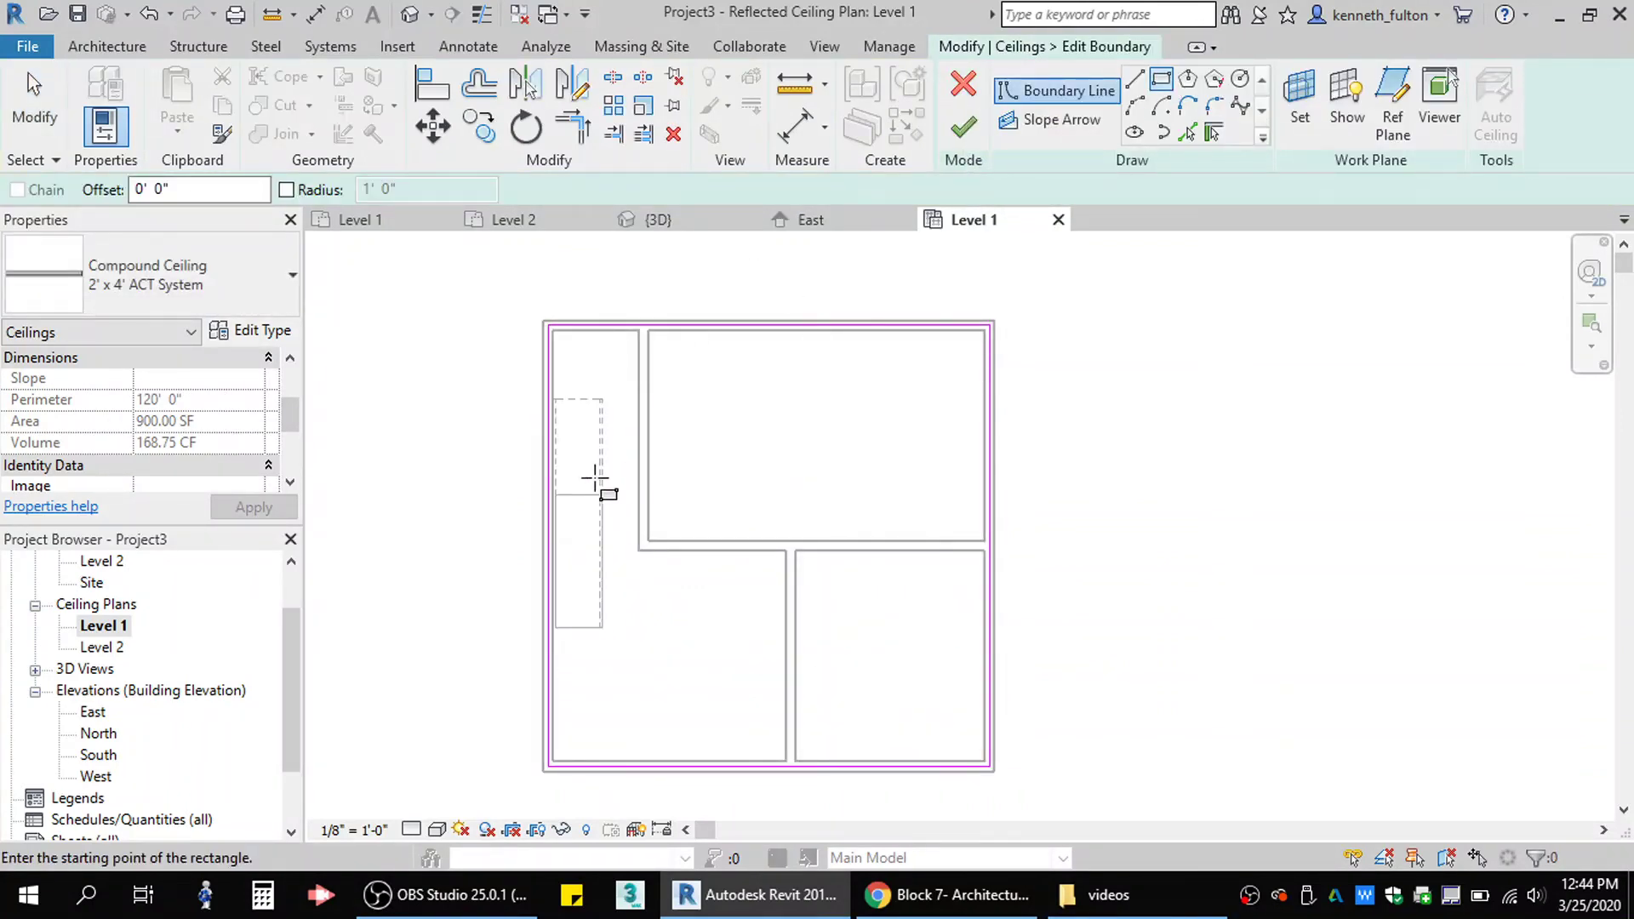
scroll(579, 476, up, 5)
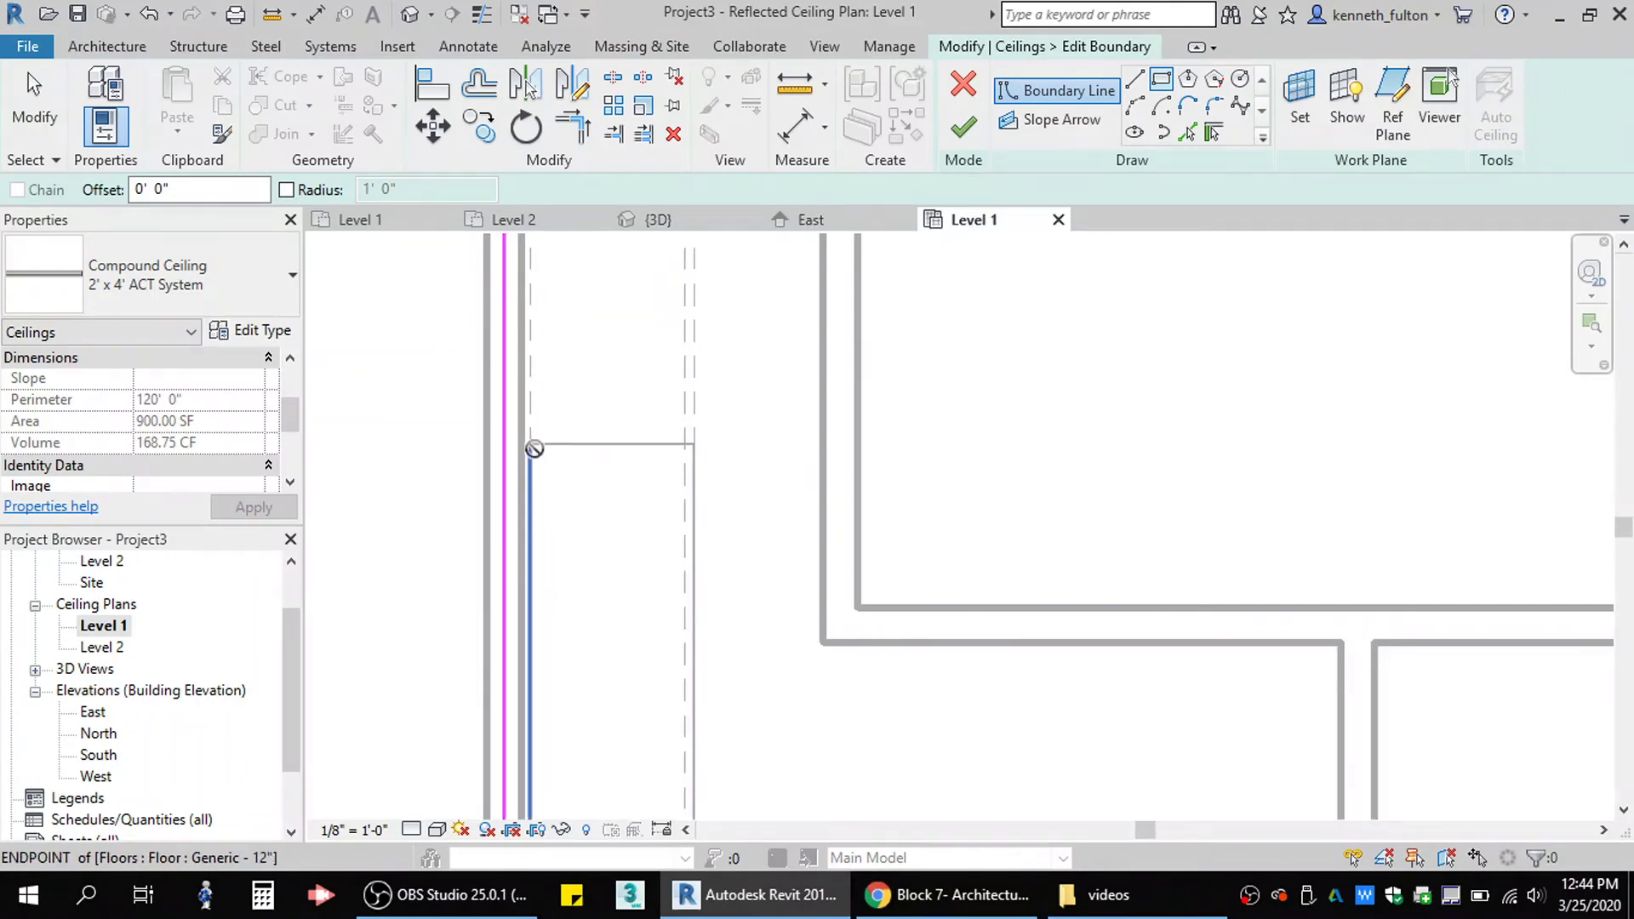
click(530, 443)
middle_drag(642, 626, 632, 458)
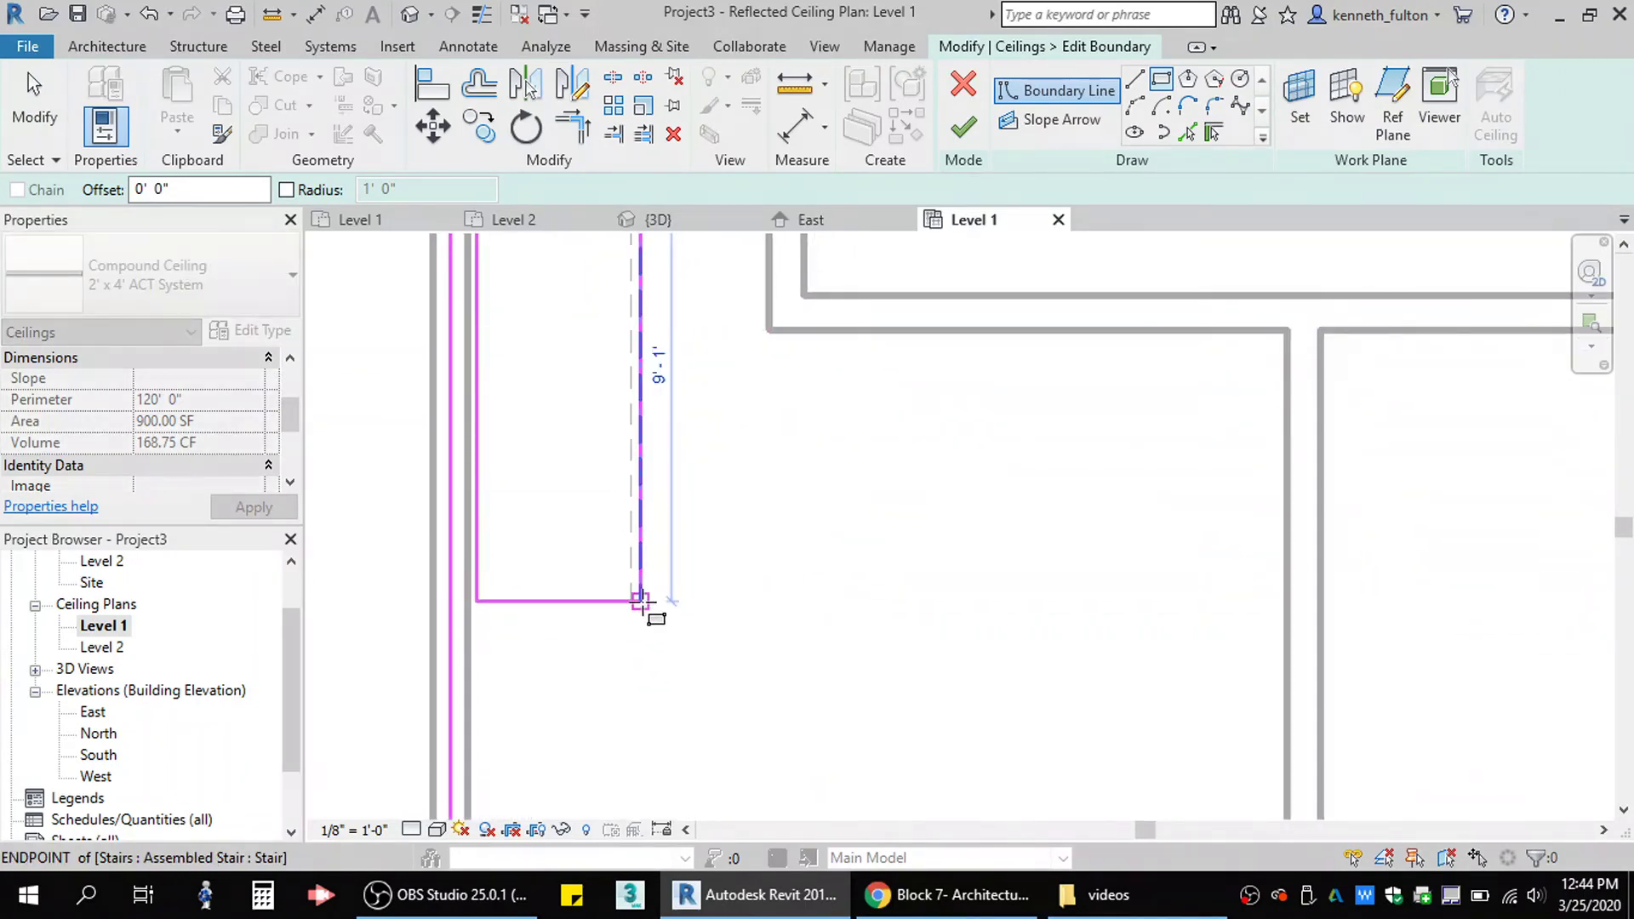
click(642, 601)
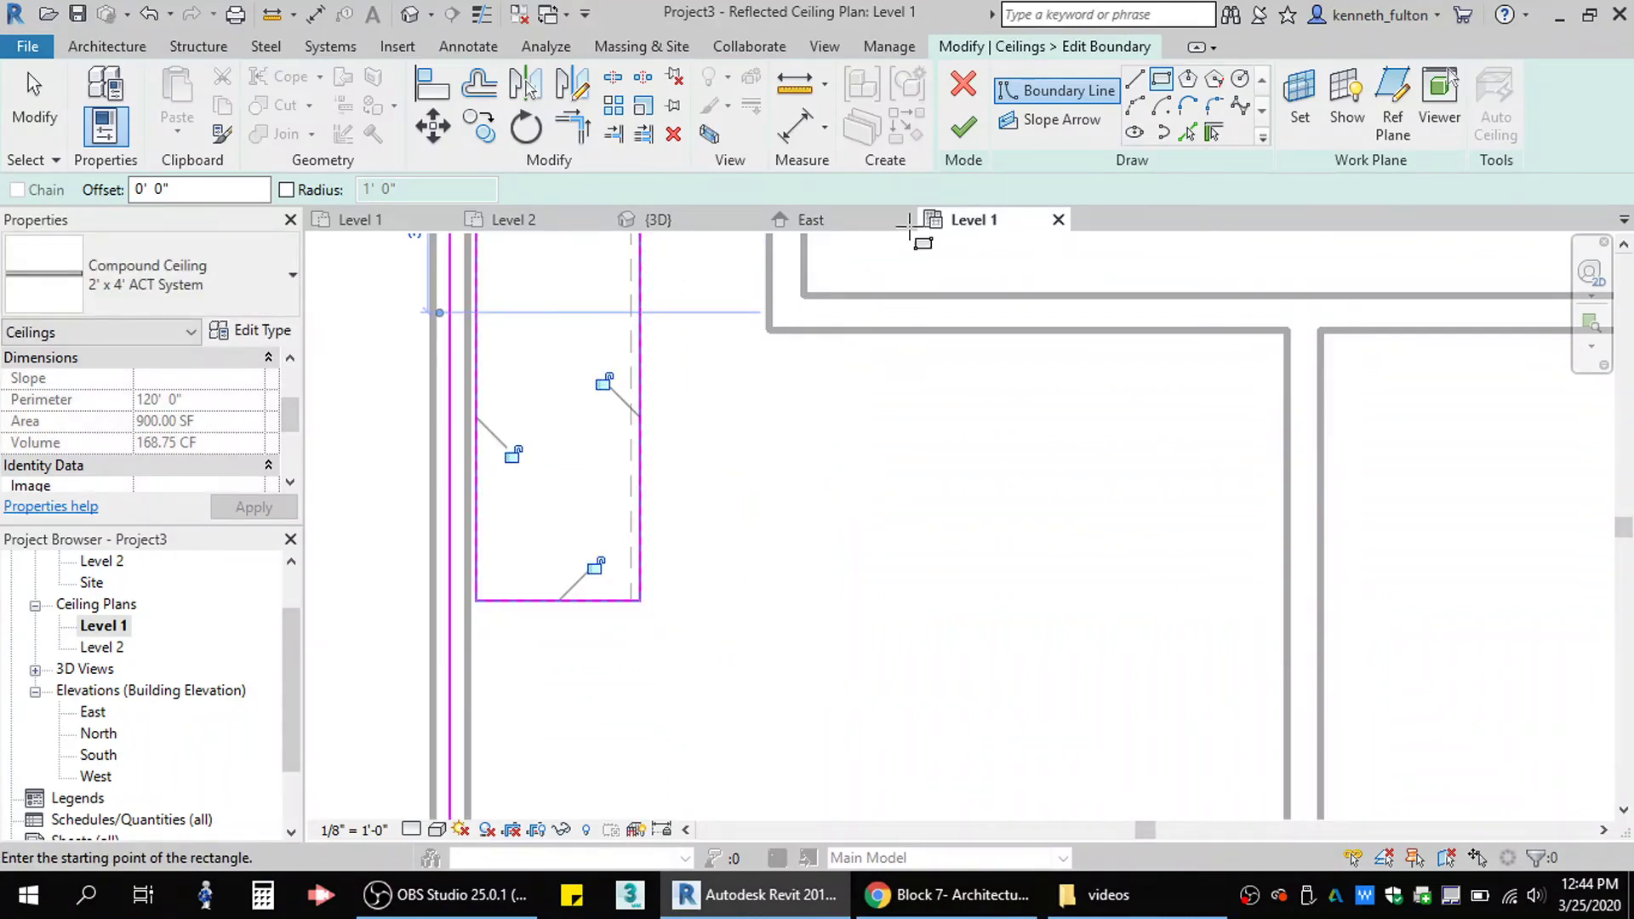
click(986, 126)
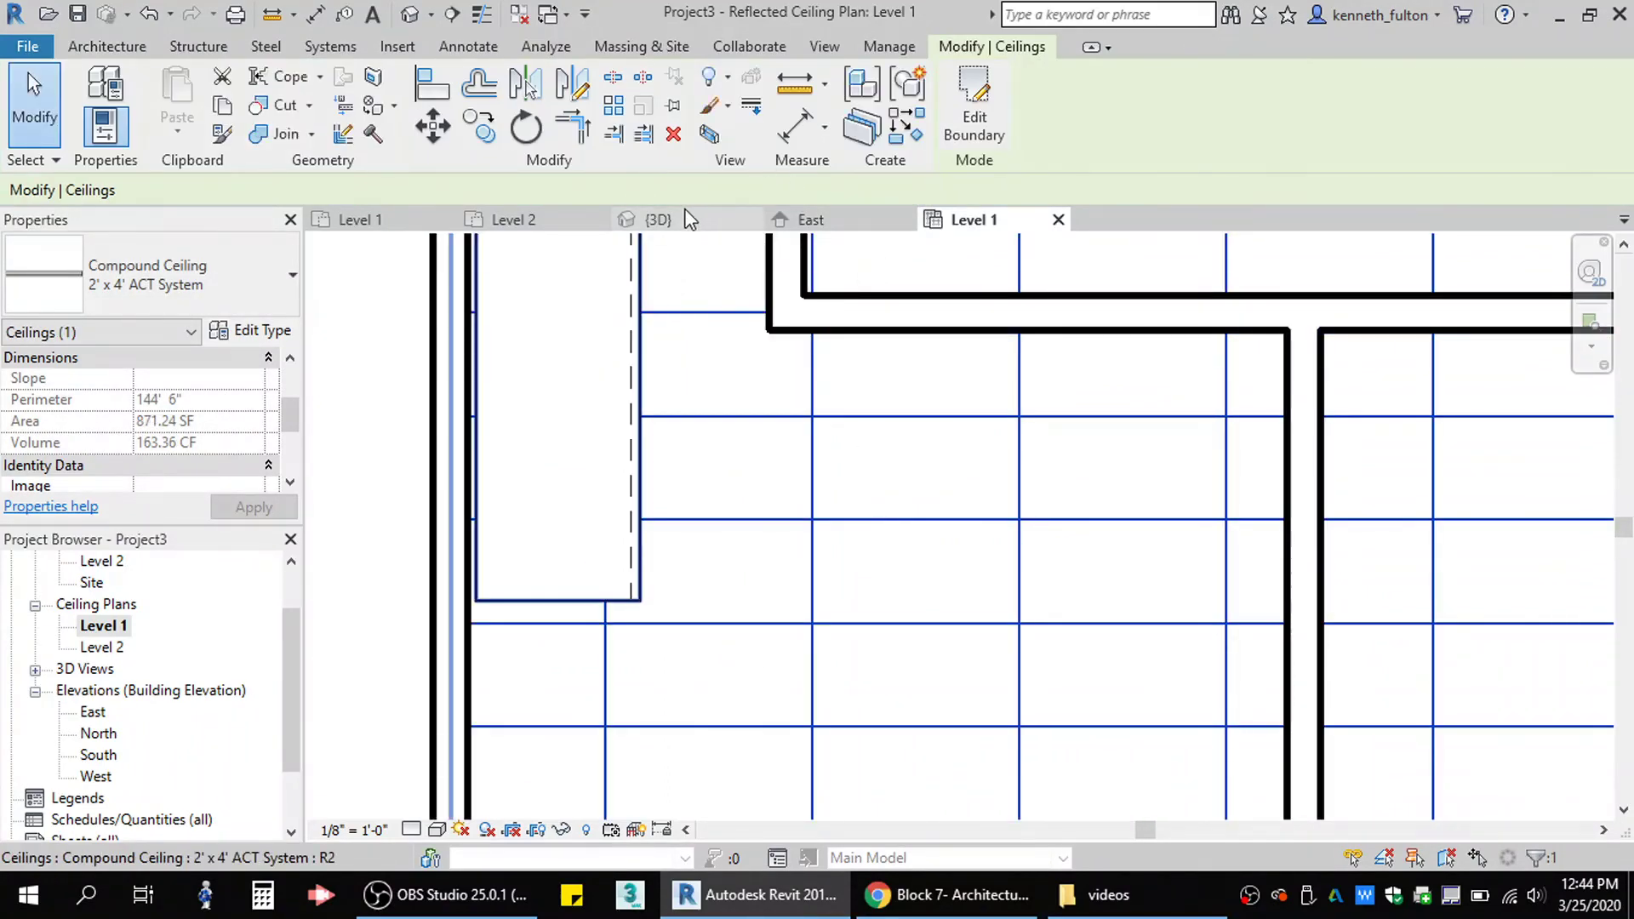
Inspect the stair and its floor and ceiling openings in the 3D view from above, the front and a corner angle.
click(657, 220)
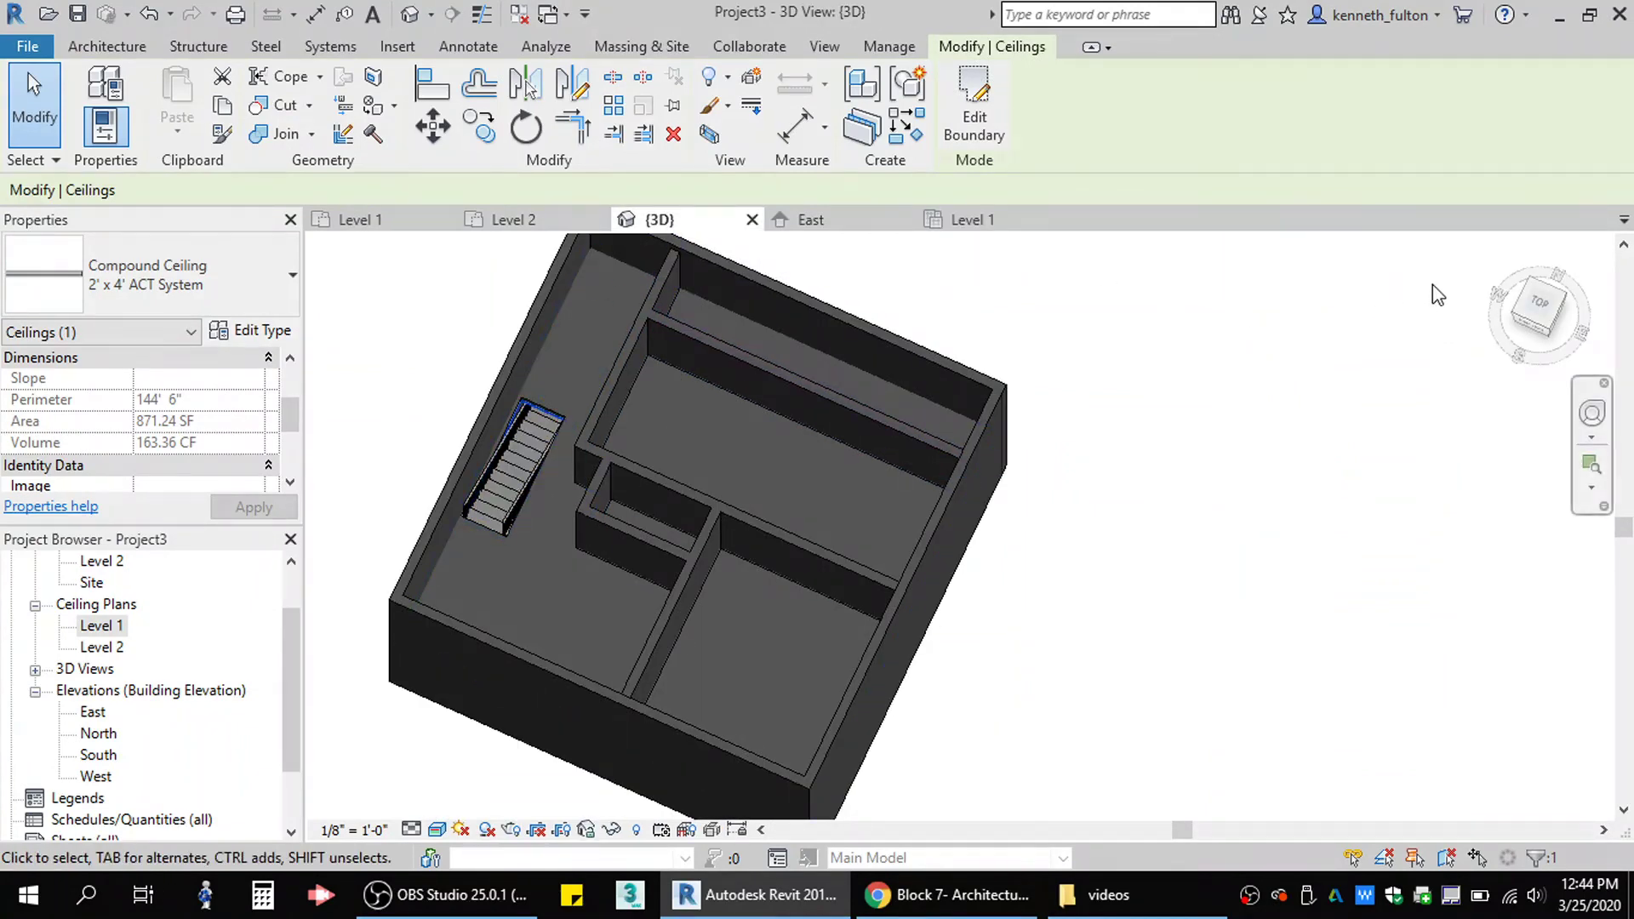
click(1563, 300)
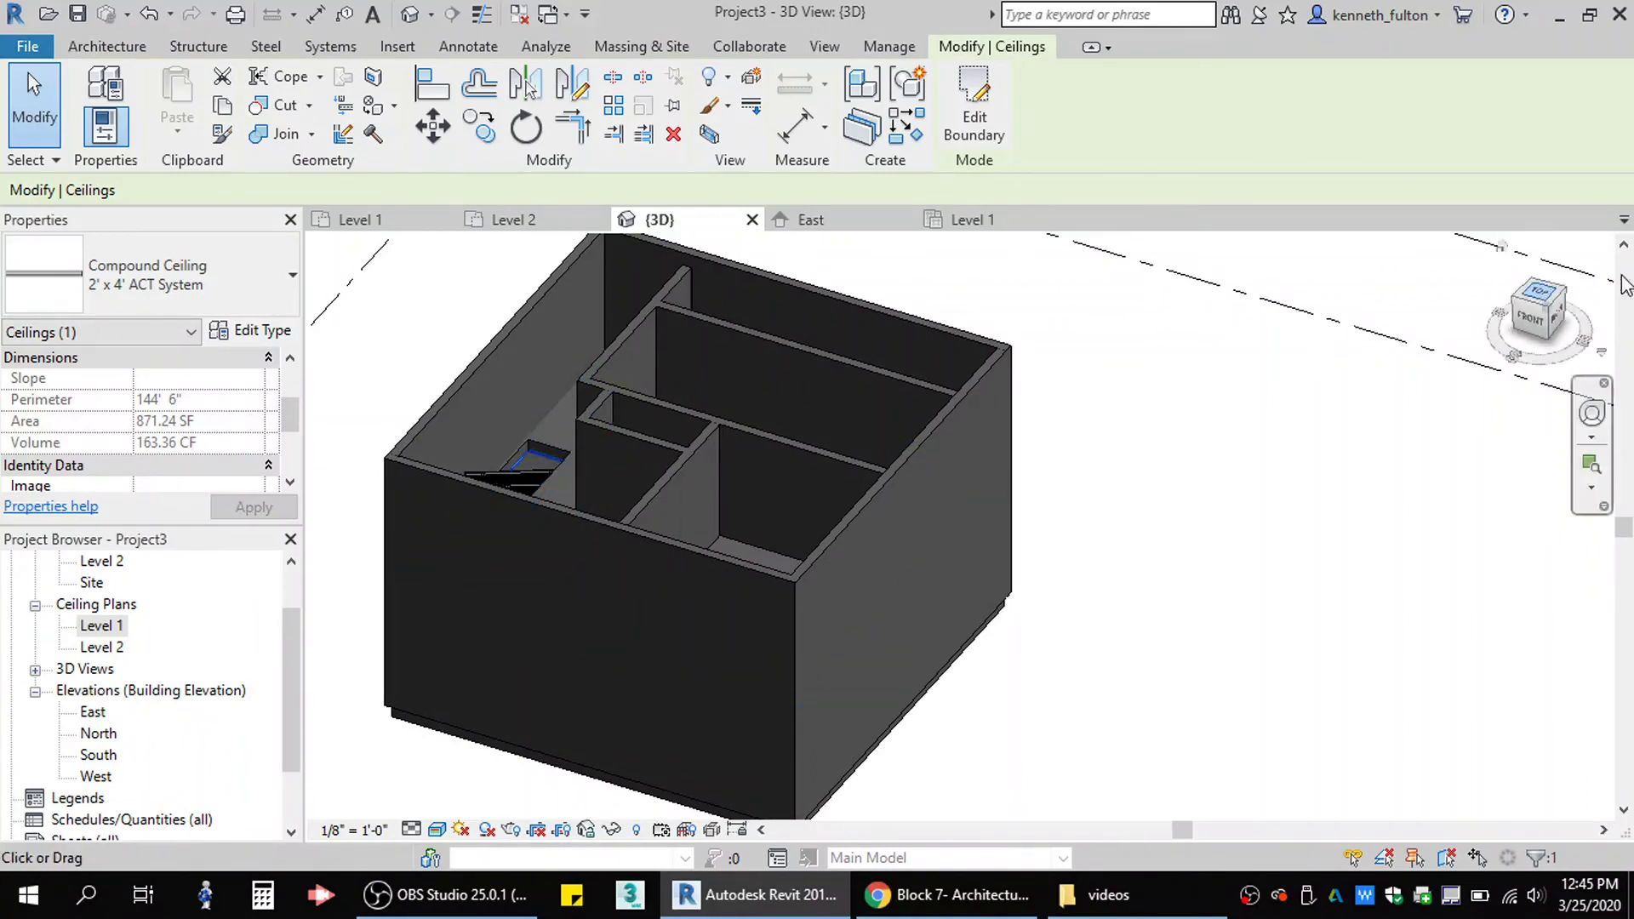
mouse_move(1534, 316)
mouse_down()
mouse_move(1577, 320)
mouse_move(1537, 320)
mouse_up()
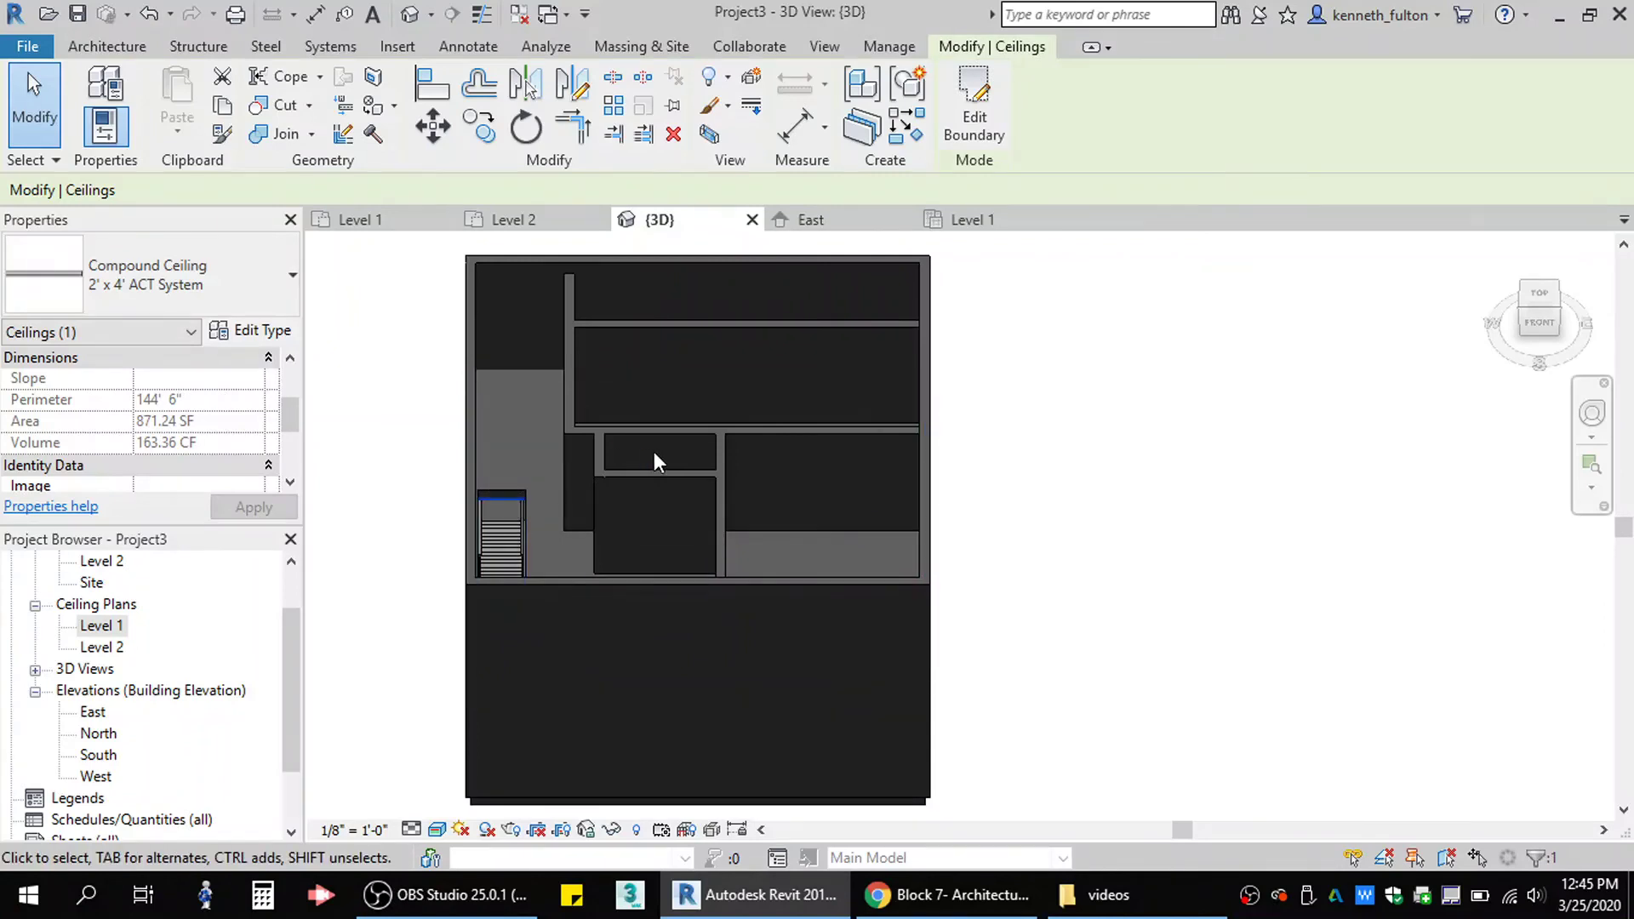
mouse_move(1543, 294)
mouse_down()
mouse_move(1488, 305)
mouse_move(1511, 349)
mouse_move(1541, 315)
mouse_move(1510, 315)
mouse_up()
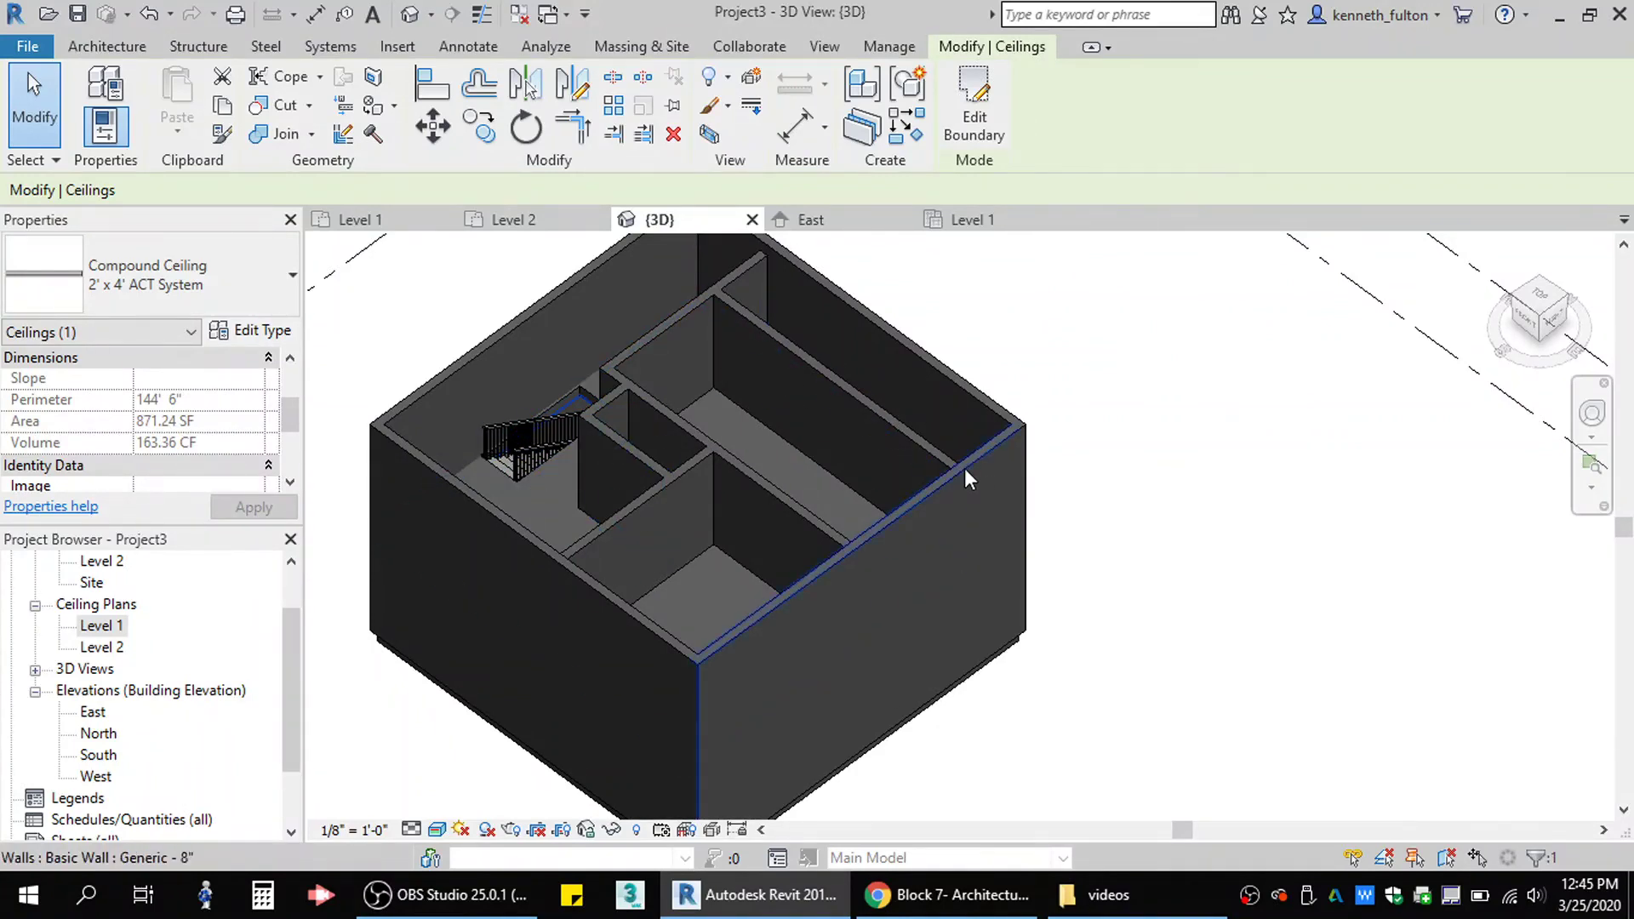
shift+middle_drag(825, 372, 1057, 451)
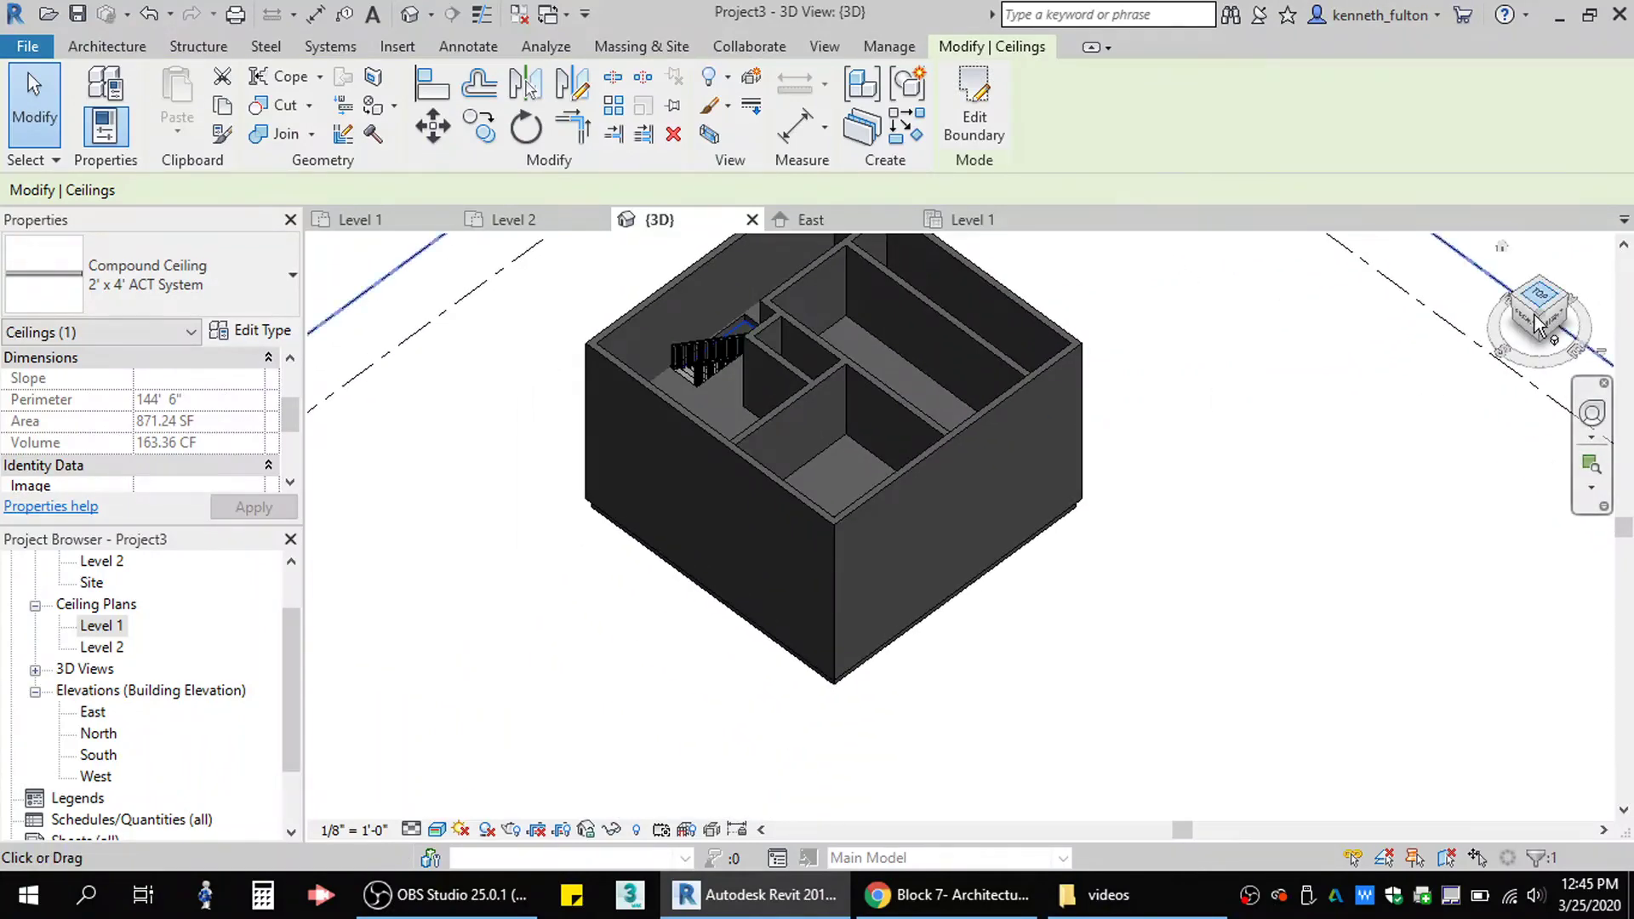
mouse_move(1533, 322)
mouse_down()
mouse_move(1533, 305)
mouse_move(1580, 298)
mouse_move(1500, 322)
mouse_move(1537, 315)
mouse_move(1528, 328)
mouse_up()
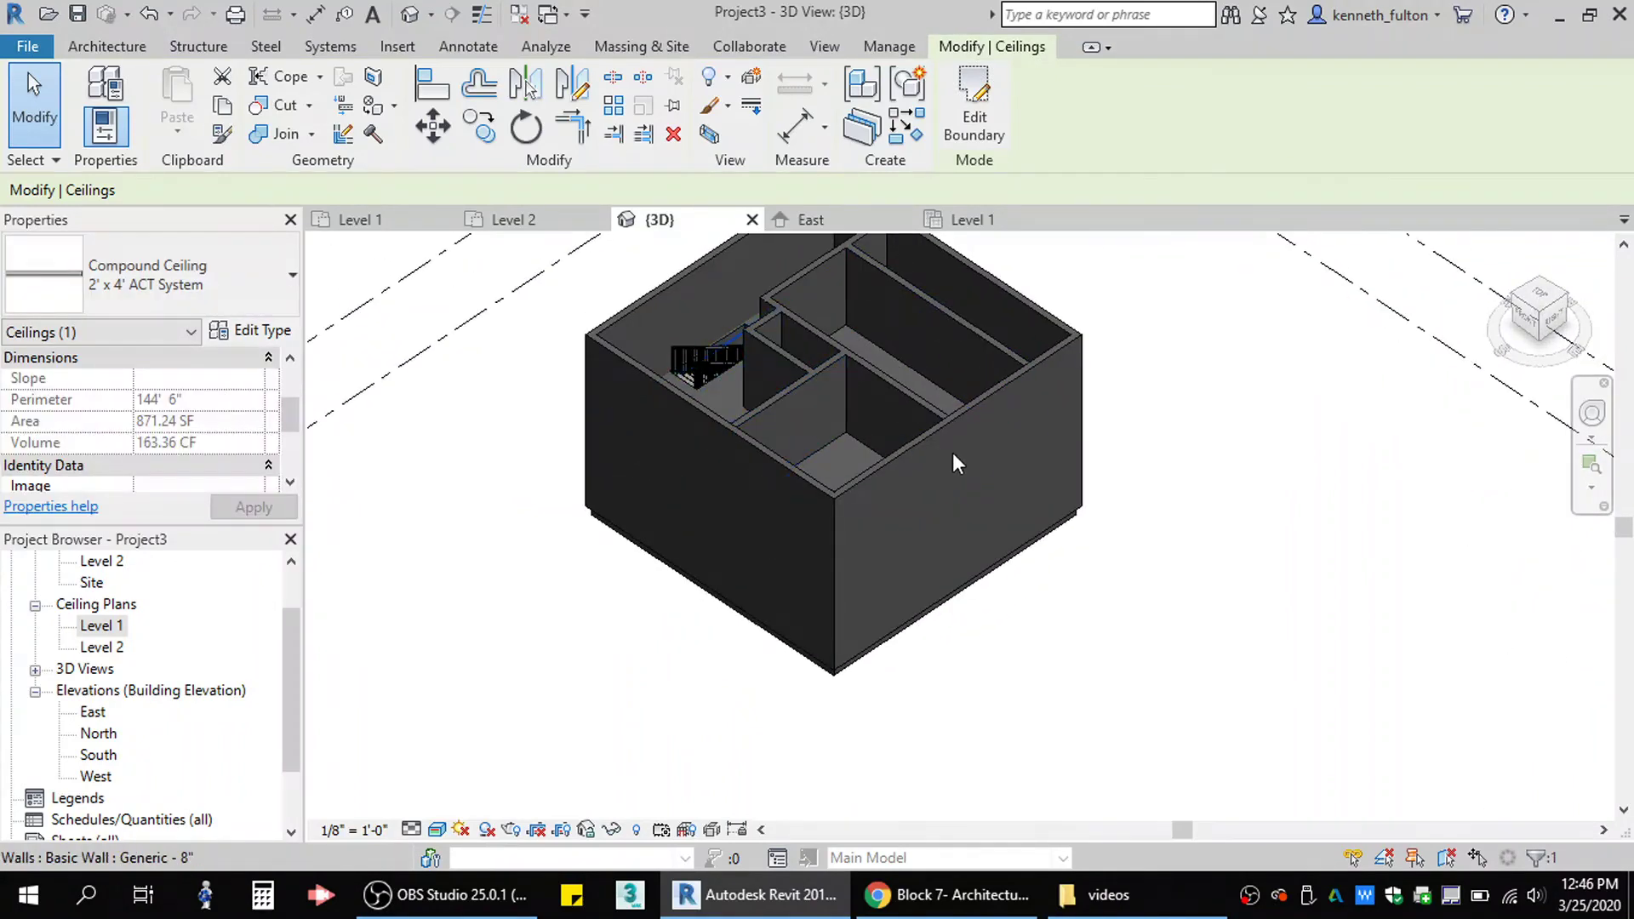